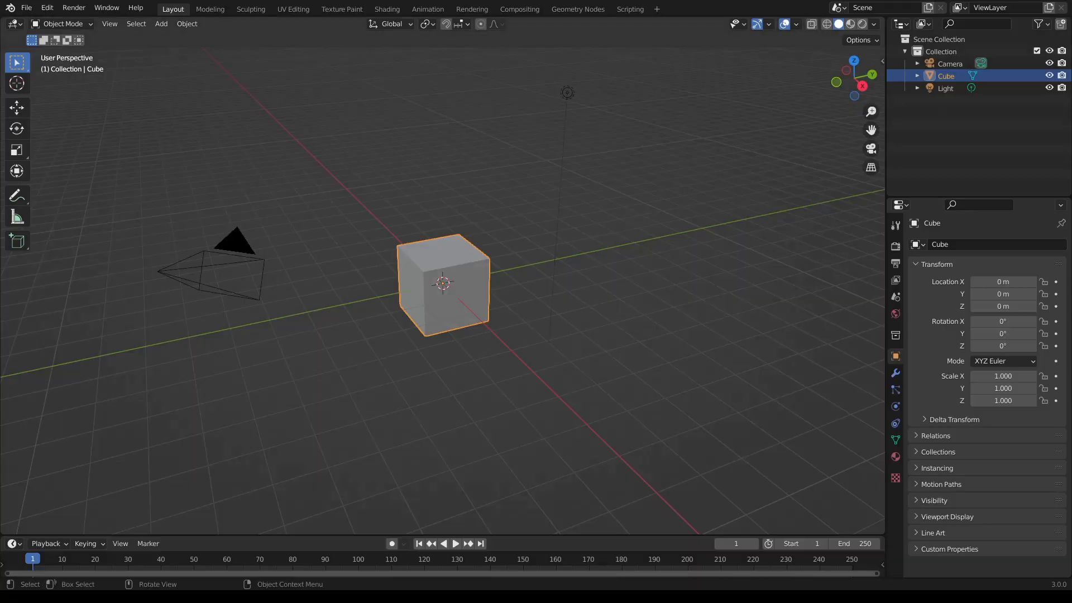
- Delete the default camera, light and cube from the scene
left_click(242, 274)
key("Delete")
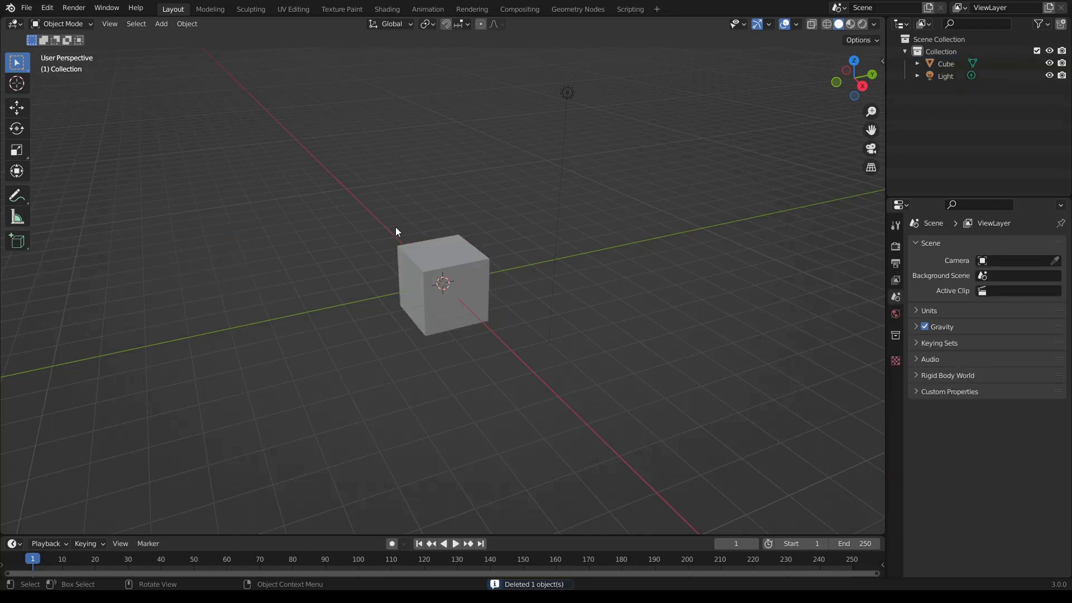
left_click(566, 96)
key("Delete")
left_click(465, 279)
key("Delete")
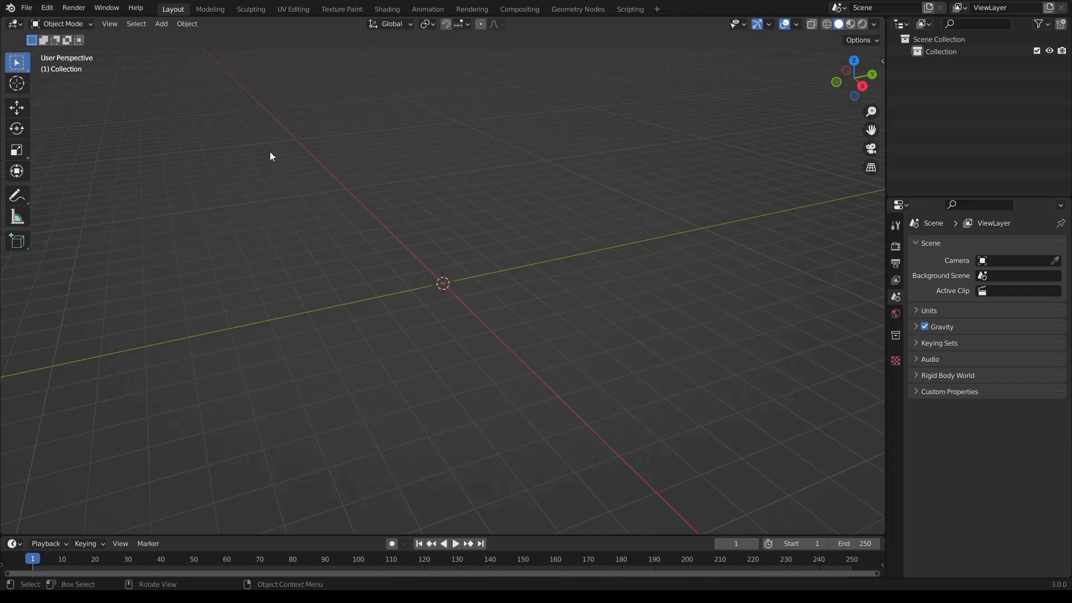
- Add a mesh circle with 24 vertices, a 2 m radius and a 90° rotation about Y
left_click(161, 24)
mouse_move(166, 38)
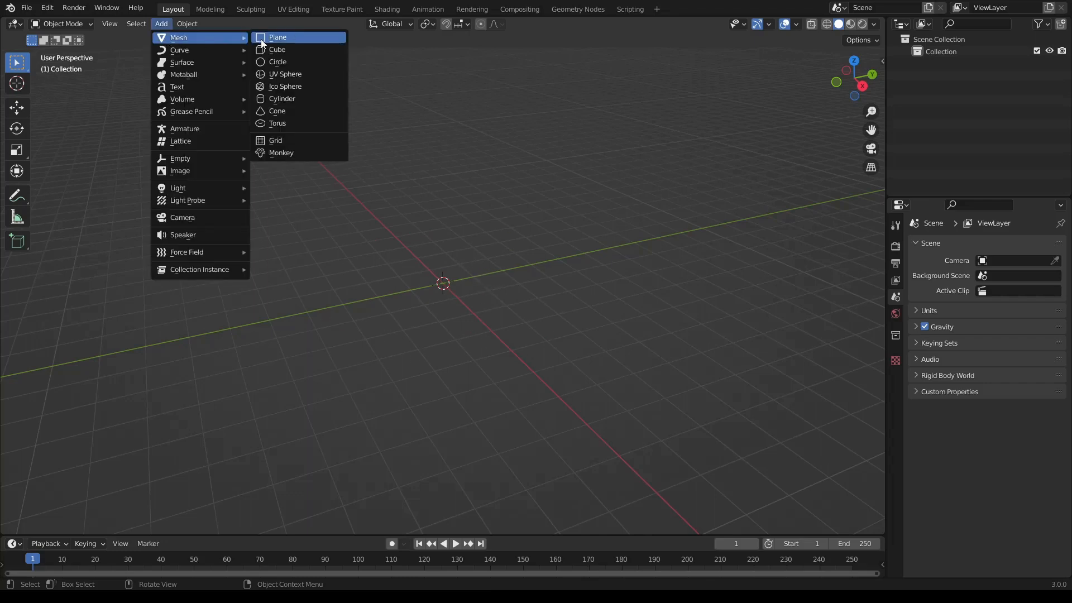
left_click(268, 63)
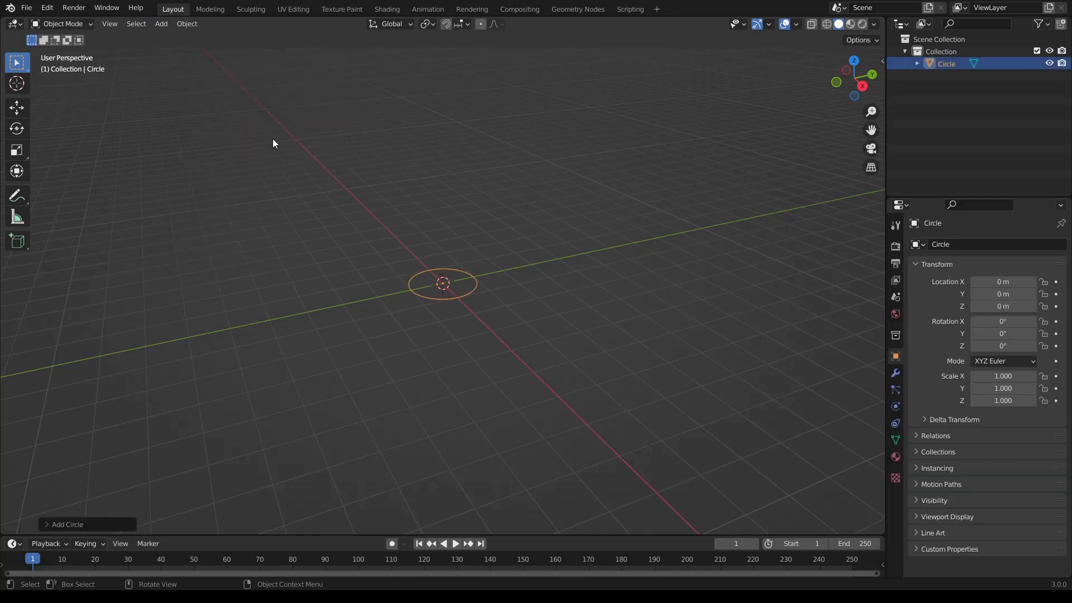
left_click(96, 524)
left_click(139, 392)
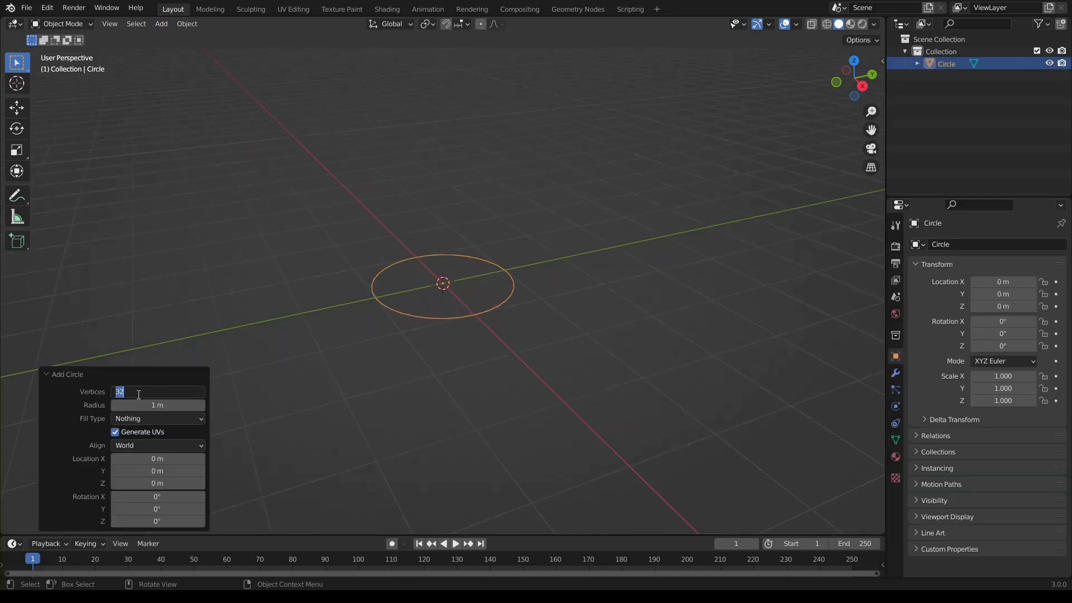
type("24")
left_click(139, 406)
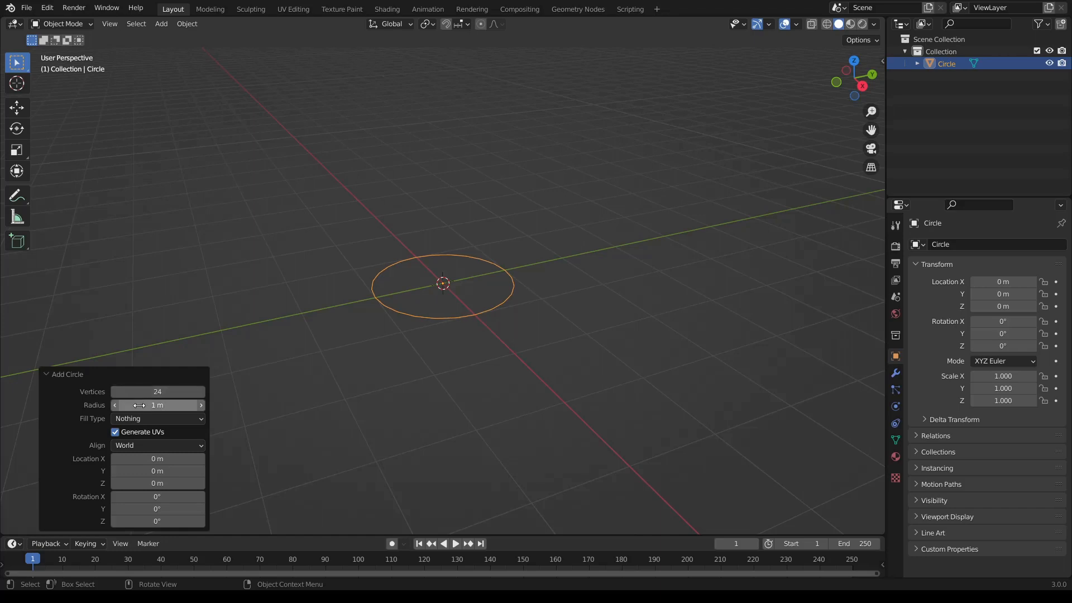
type("2")
key("Return")
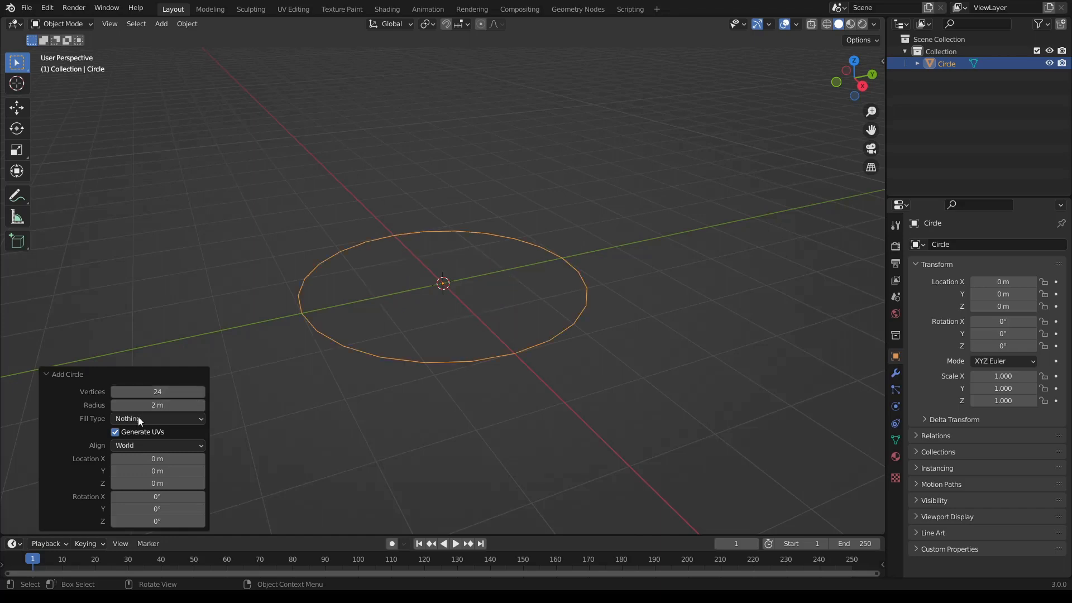
left_click(141, 509)
type("90")
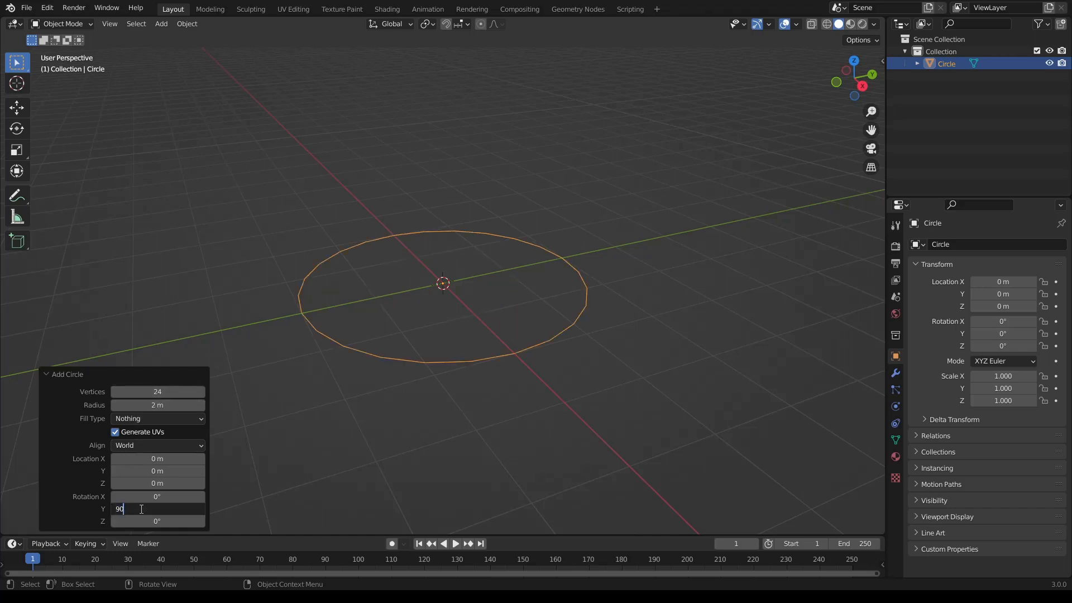
key("Return")
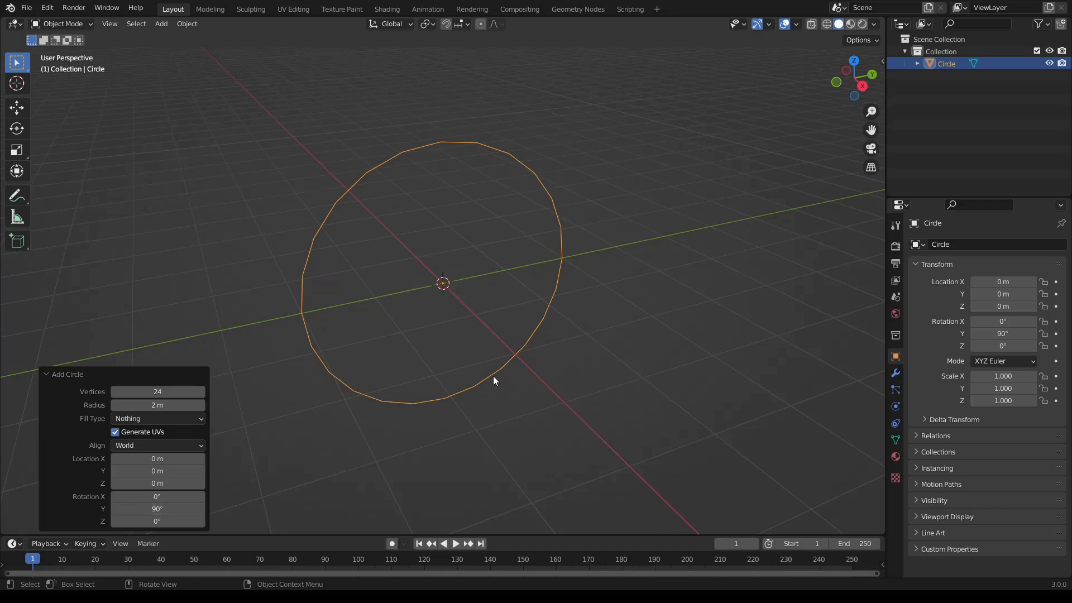
- Enter Edit Mode on the circle and fill its outline with a single face
middle_click_drag(493, 377, 488, 349)
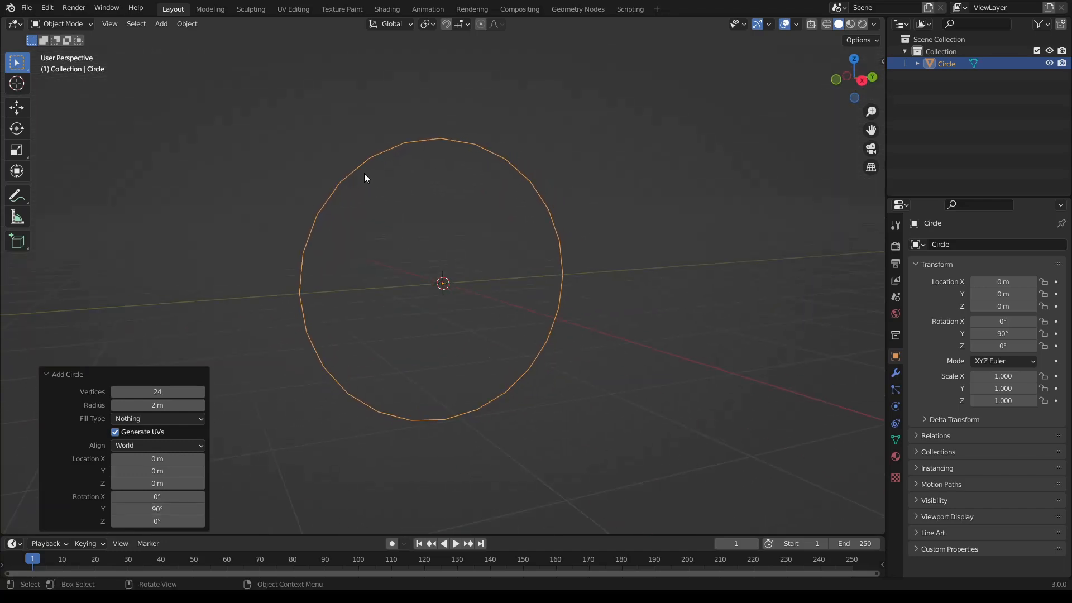
middle_click_drag(354, 171, 329, 160)
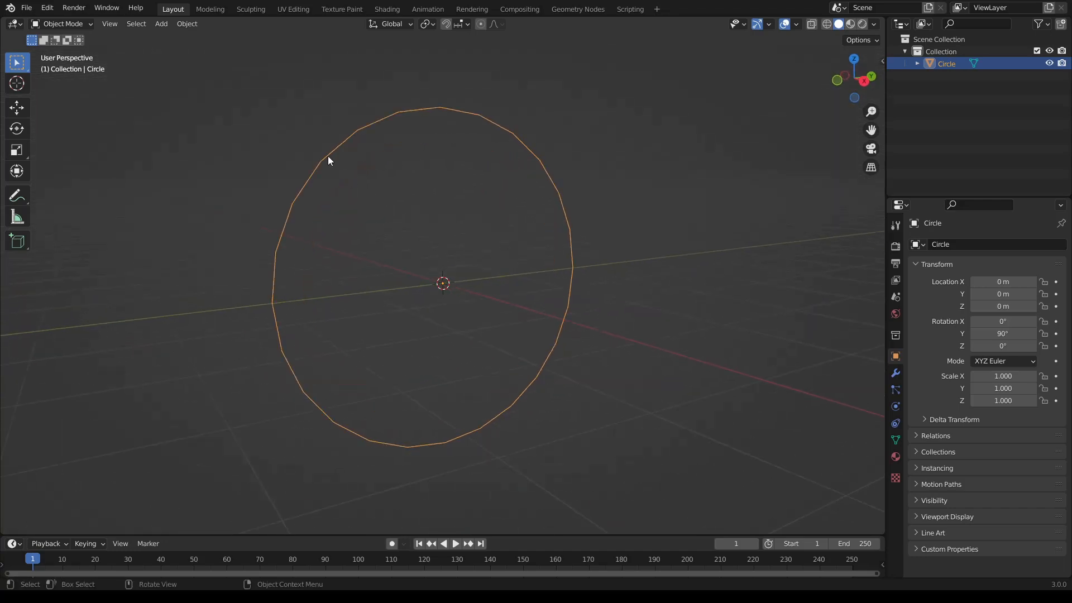
key("Tab")
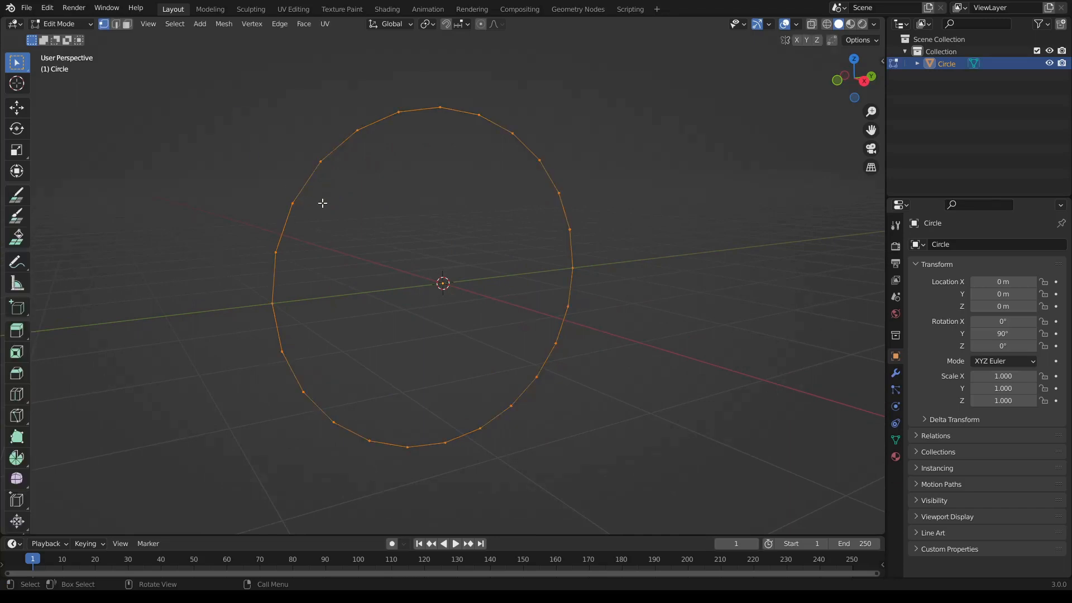
key("f")
- Align the view to right orthographic and return the filled circle to Object Mode
middle_click_drag(467, 232, 443, 232)
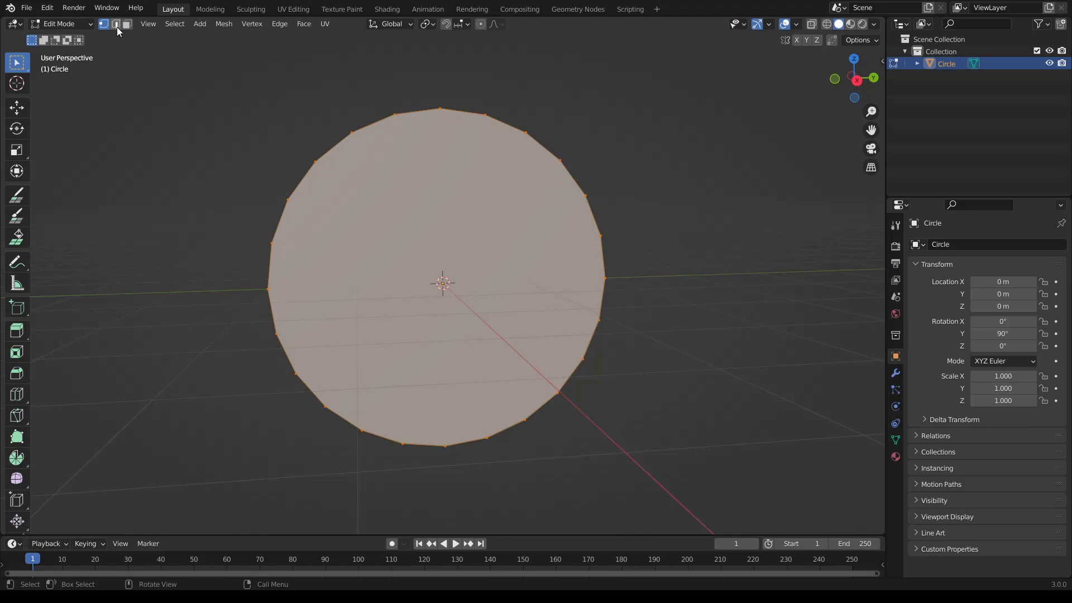
middle_click_drag(441, 165, 469, 163)
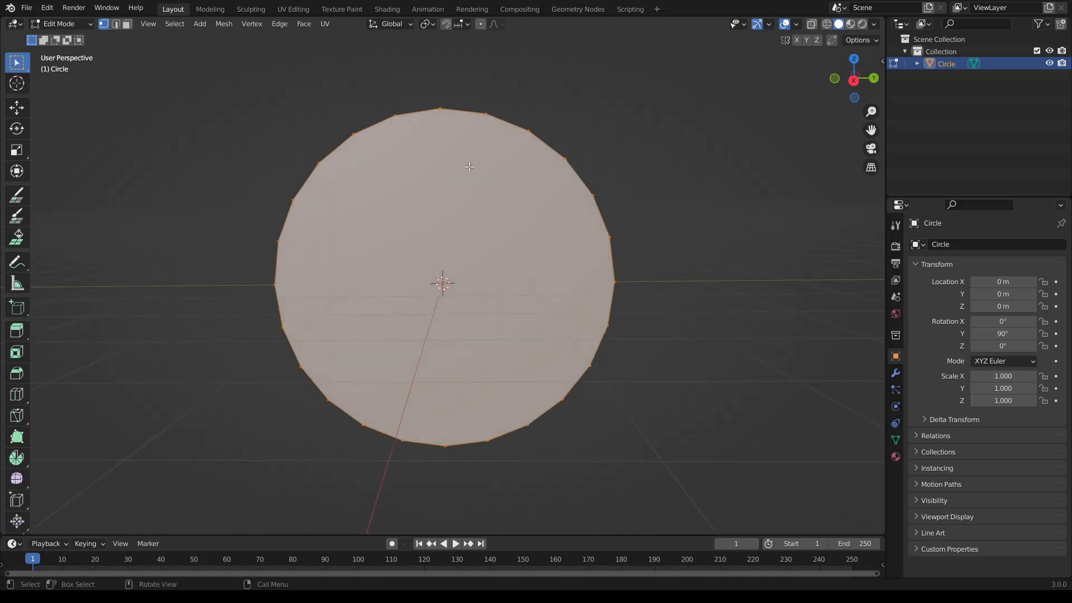
left_click(852, 79)
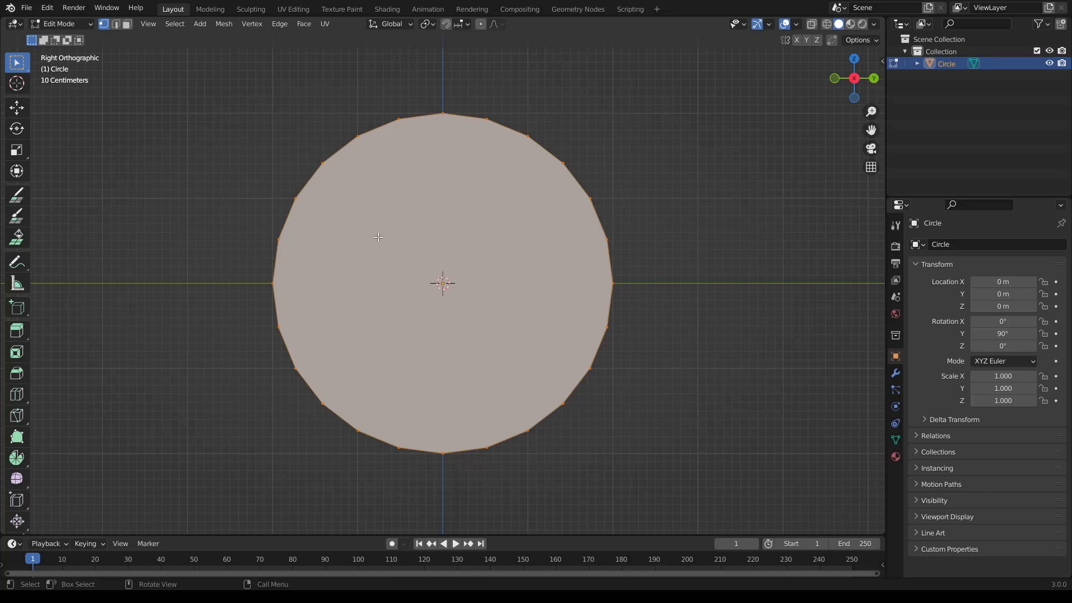
key("Tab")
- Rotate the circle by -7.5° in the right view so that it has a flat edge at its top
scroll(478, 212, "up", 1)
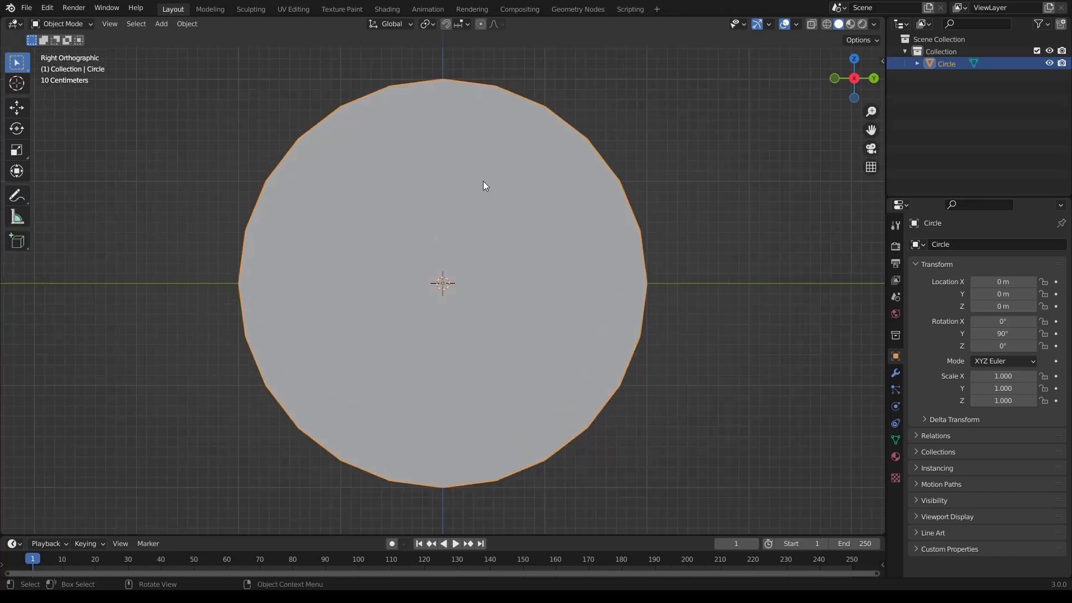
middle_click_drag(484, 181, 453, 232, "shift")
scroll(458, 217, "up", 1)
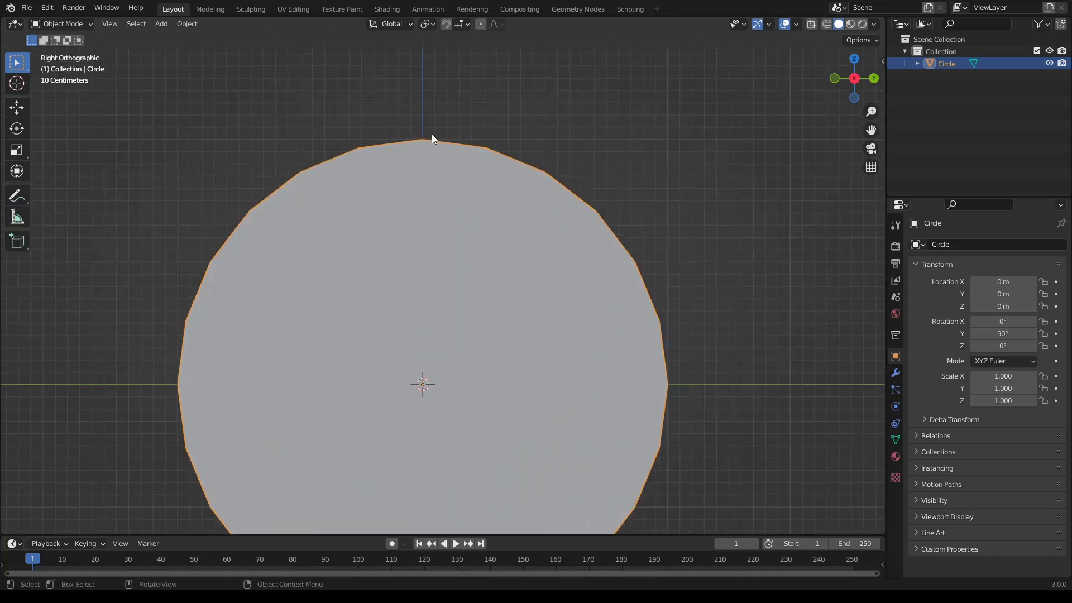
scroll(427, 184, "down", 2)
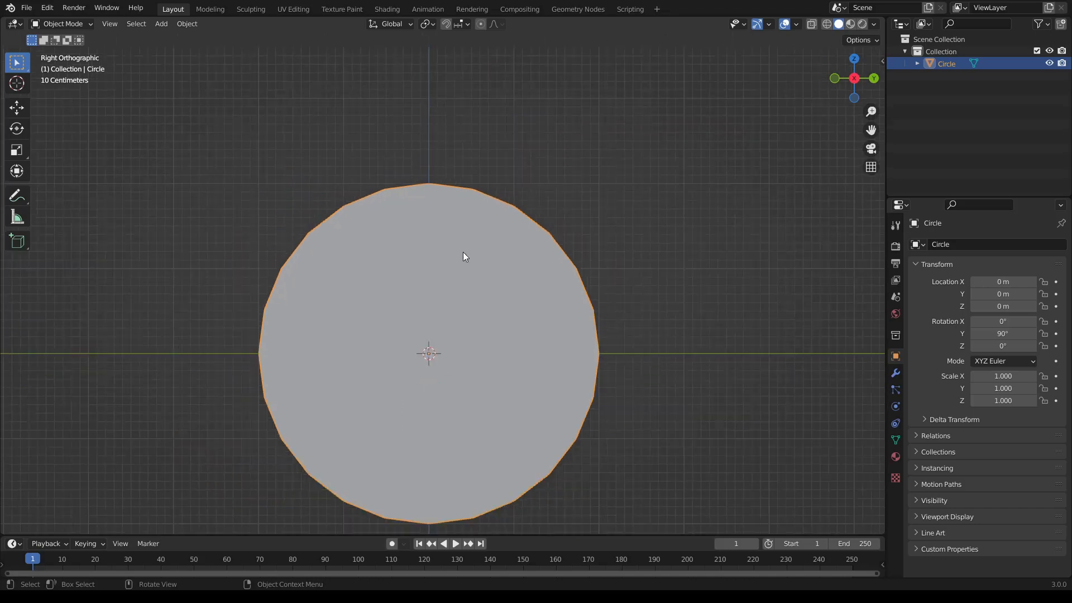
key("r")
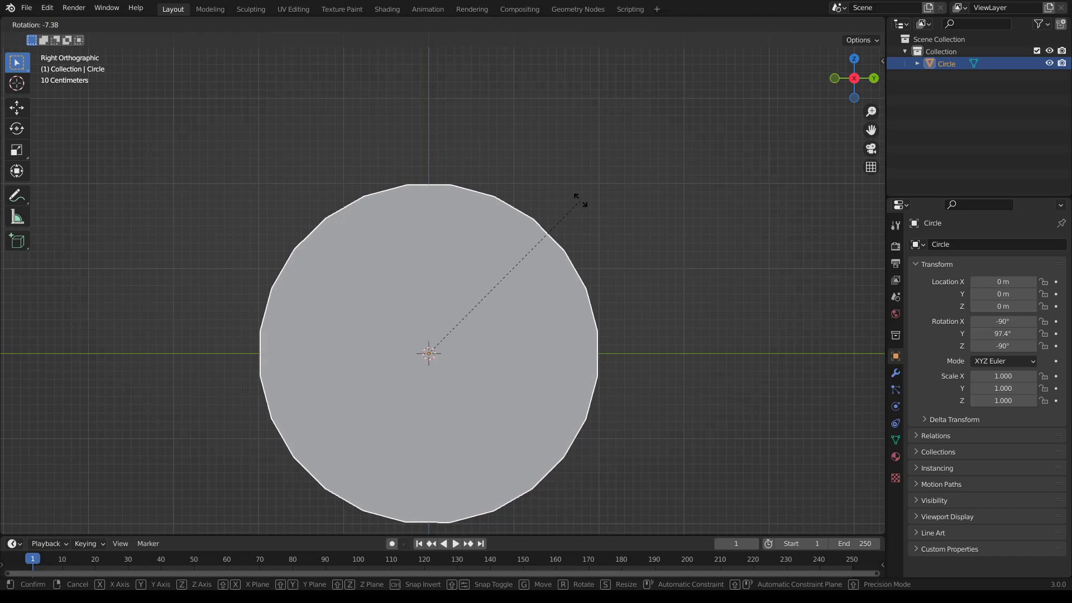
left_click(581, 201)
left_click(148, 480)
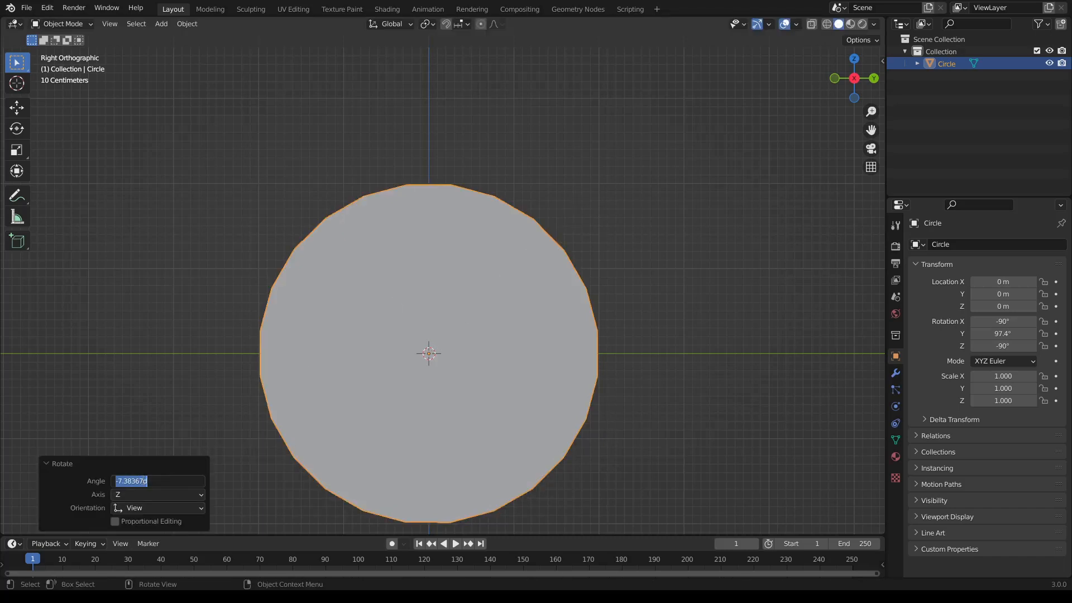
left_click(149, 481)
key("BackSpace")
key("BackSpace")
key("BackSpace")
key("BackSpace")
key("BackSpace")
key("BackSpace")
type("5")
key("Return")
left_click(498, 259)
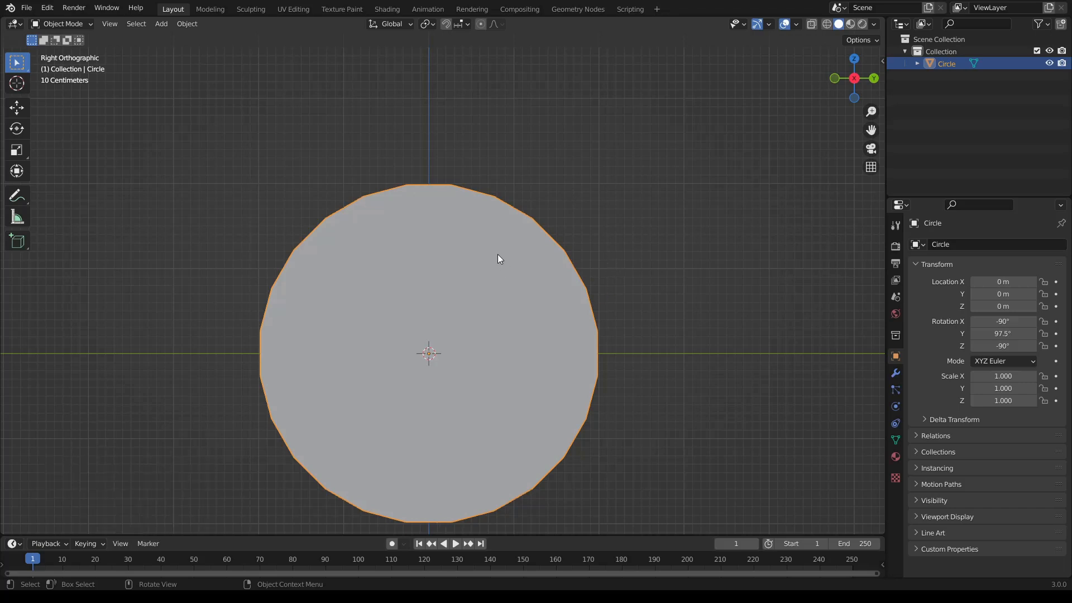
- In Edit Mode with edge selection, select every other edge around the circle, starting with the top edge
scroll(443, 299, "down", 2)
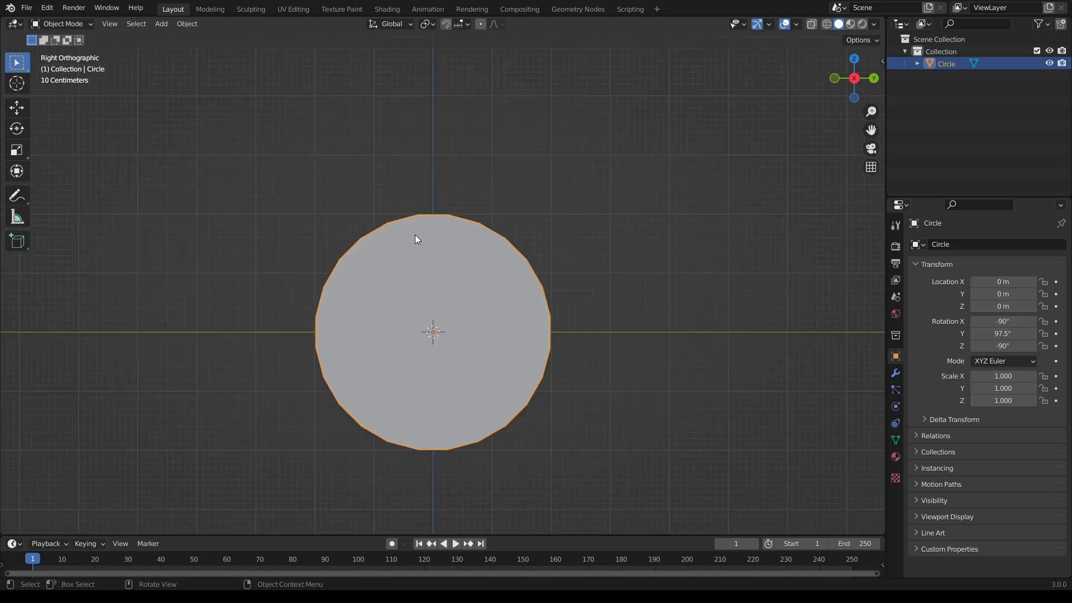
scroll(428, 304, "up", 2)
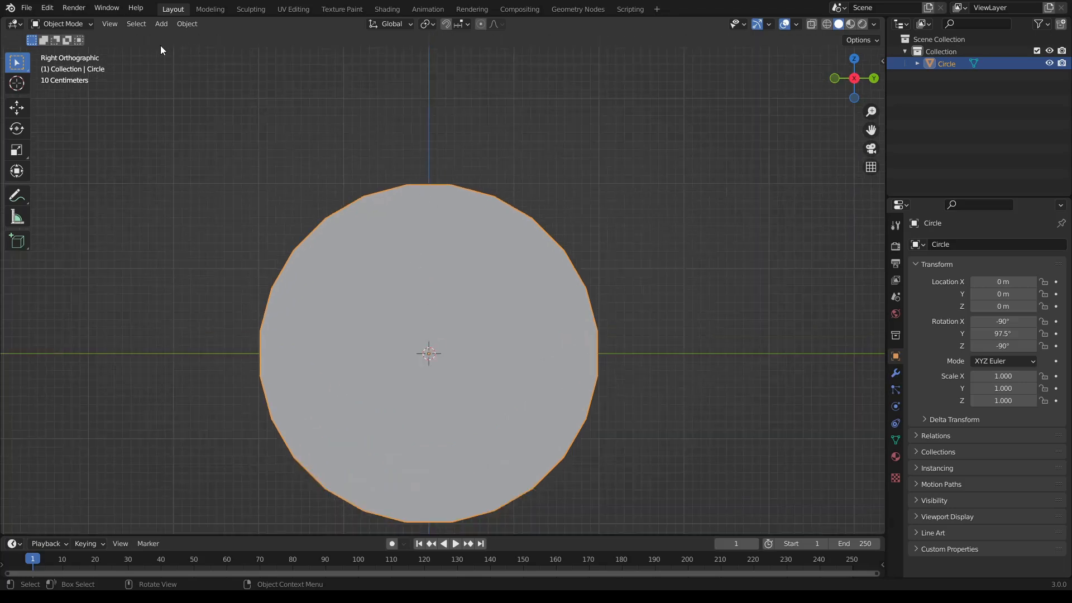
key("Tab")
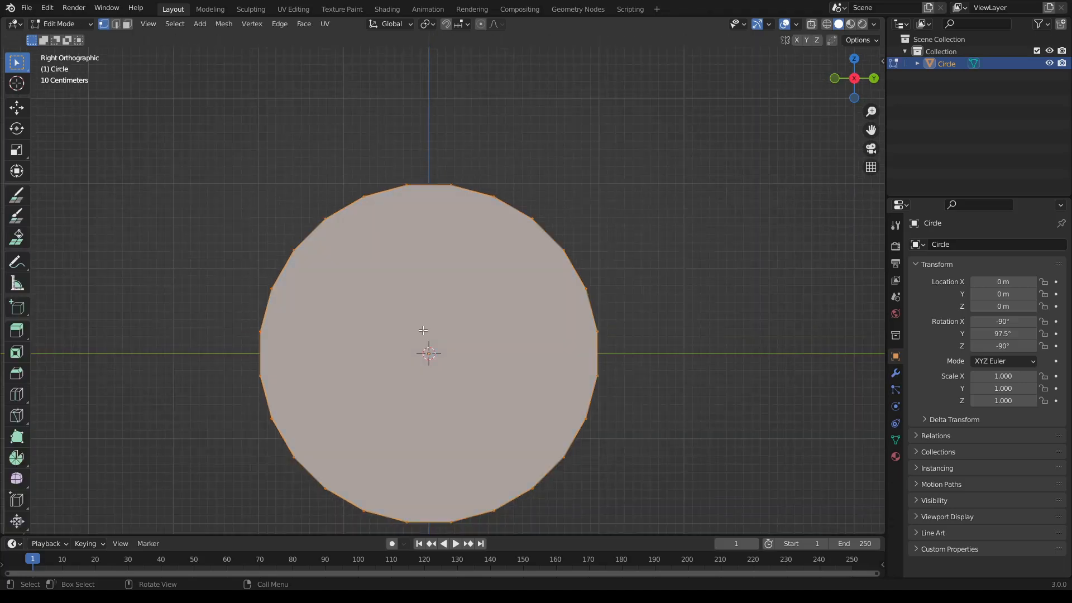
left_click(117, 25)
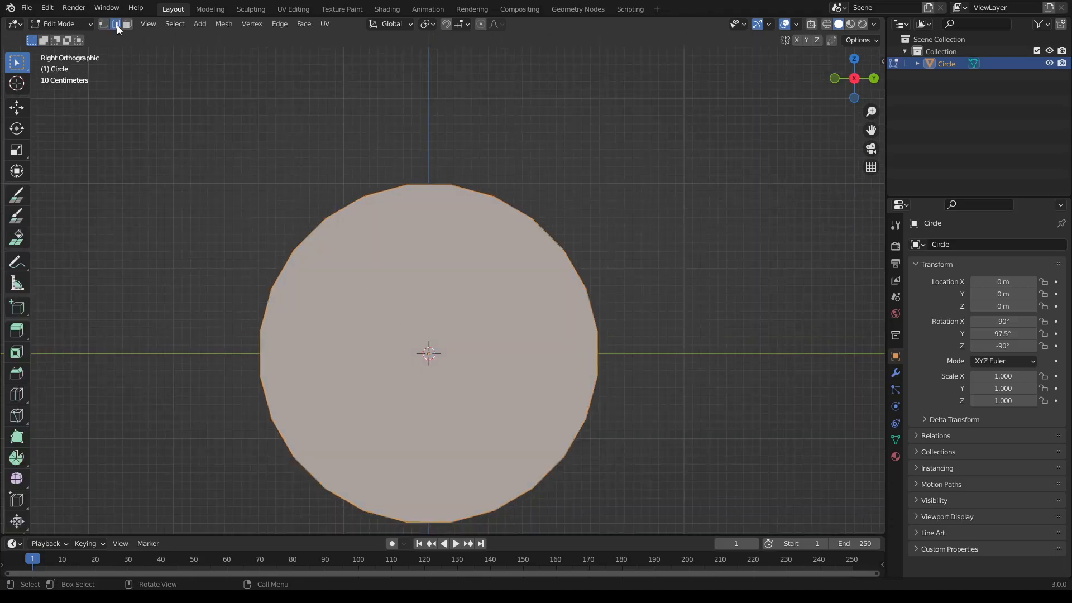
left_click(428, 185)
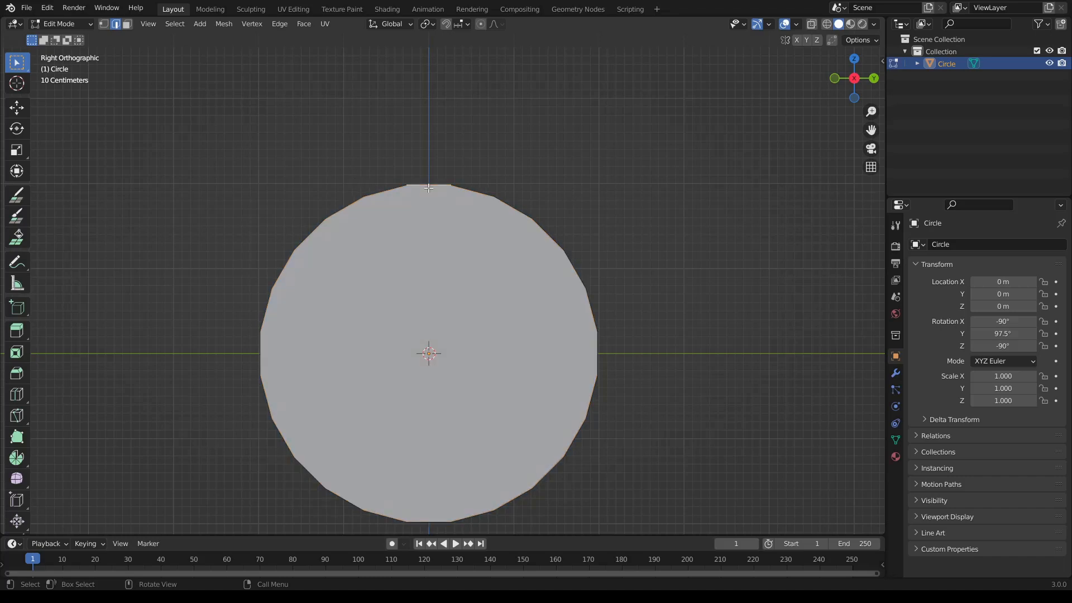
left_click(507, 208, "shift")
left_click(595, 352, "shift")
left_click(574, 440, "shift")
left_click(525, 492, "shift")
left_click(428, 522, "shift")
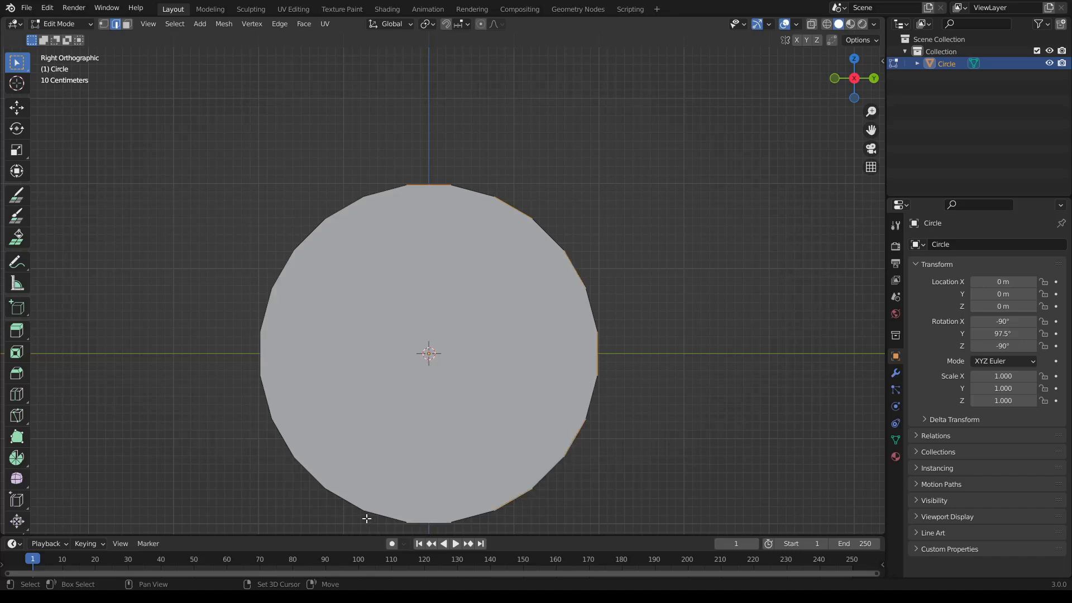
left_click(345, 501, "shift")
left_click(283, 440, "shift")
left_click(259, 366, "shift")
left_click(280, 263, "shift")
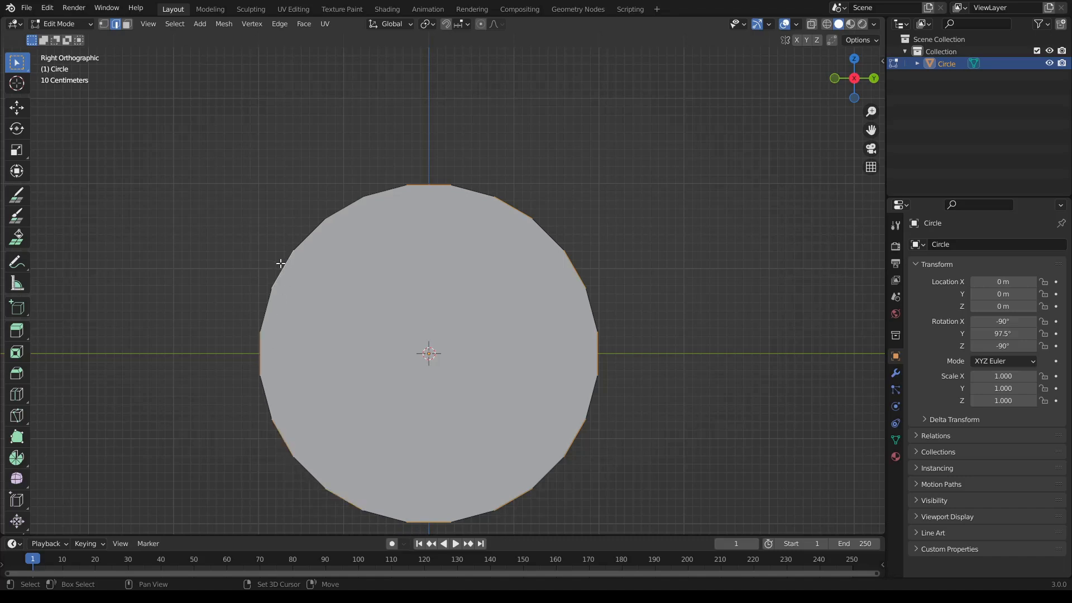
left_click(343, 207, "shift")
- Extrude the selected alternate edges in place with zero offset
middle_click_drag(457, 320, 443, 302, "shift")
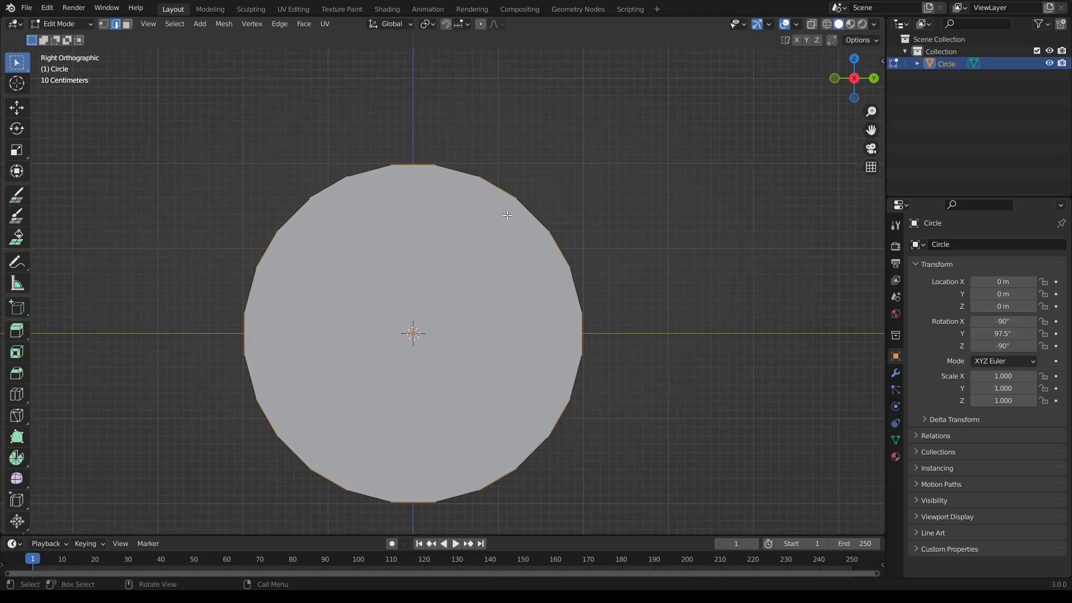
key("e")
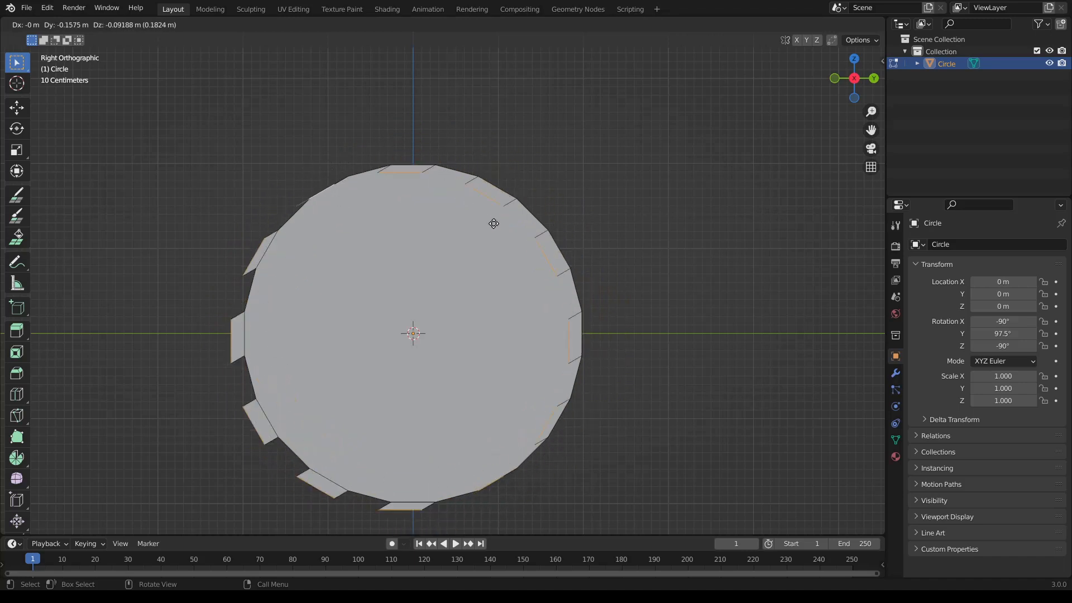
right_click(509, 200)
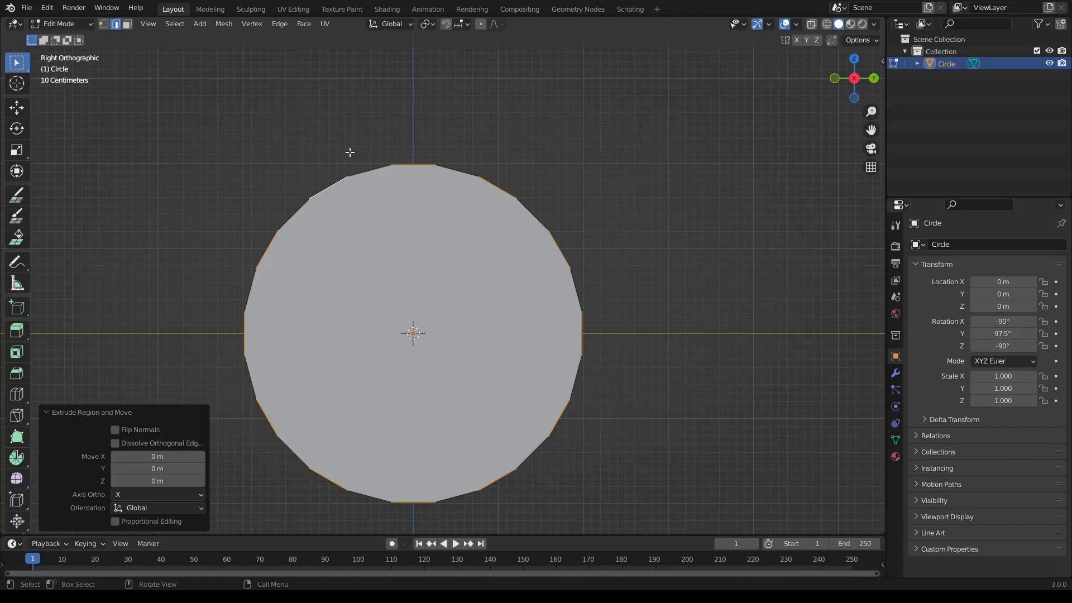
- Set the transform pivot to the 3D Cursor and scale the extruded edges outward by about 1.155 to form the teeth
left_click(430, 24)
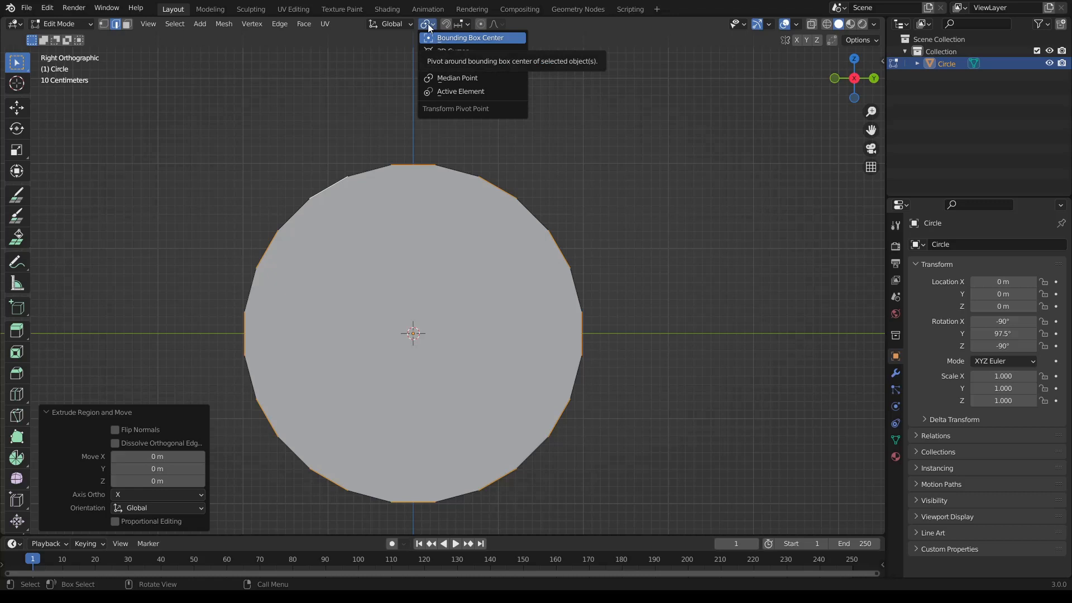
left_click(440, 51)
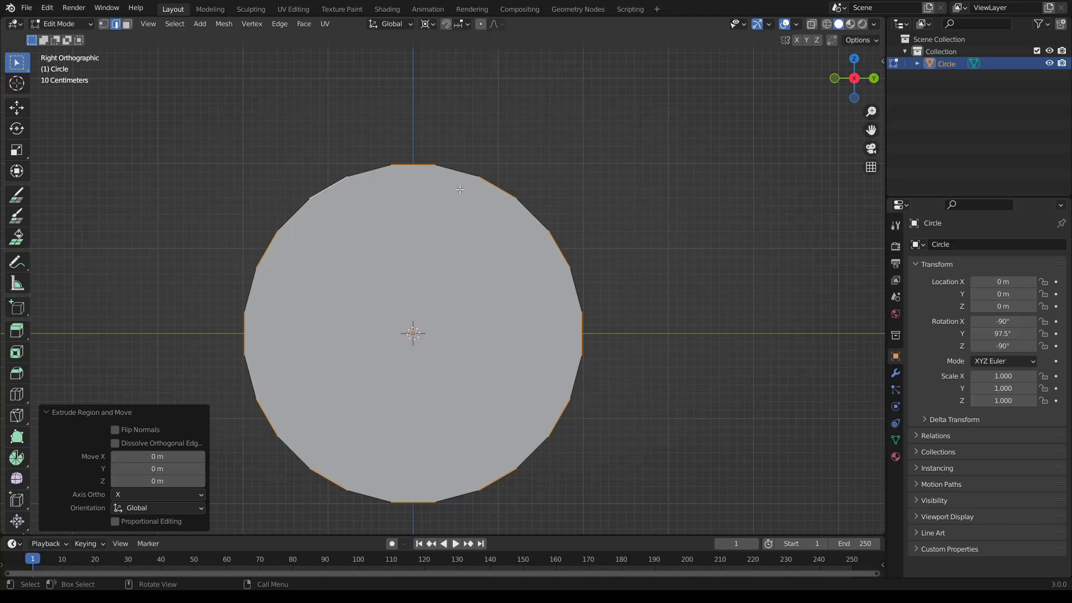
middle_click_drag(463, 227, 478, 226, "shift")
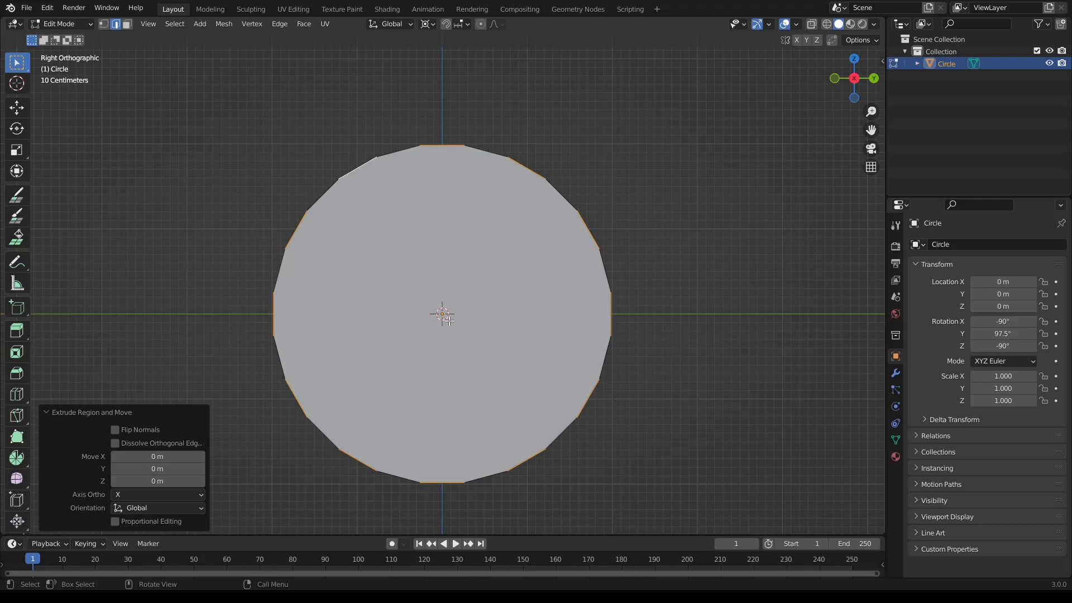
key("s")
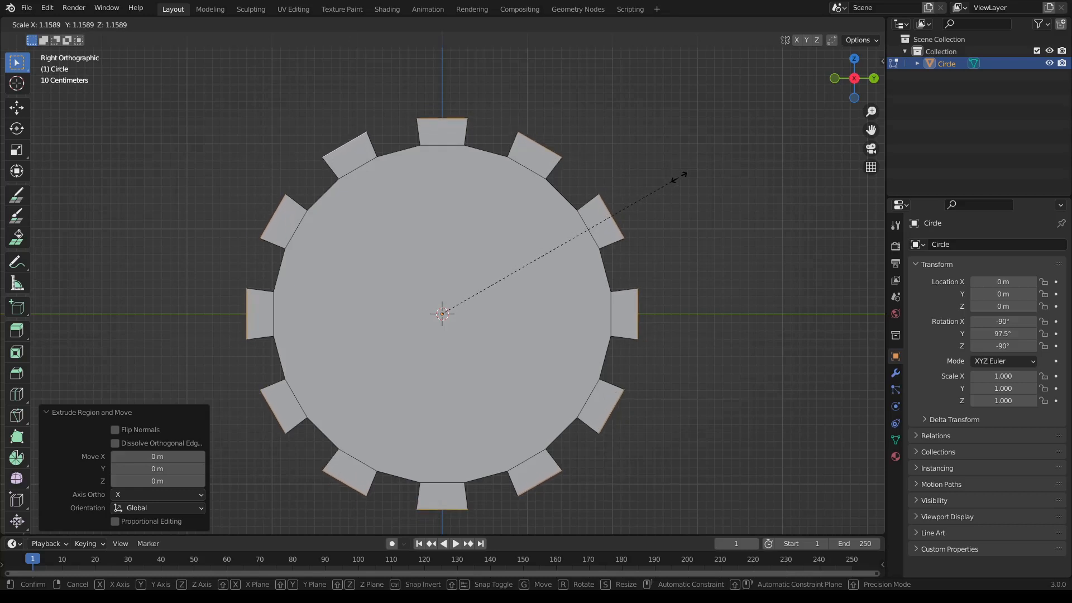
left_click(678, 177)
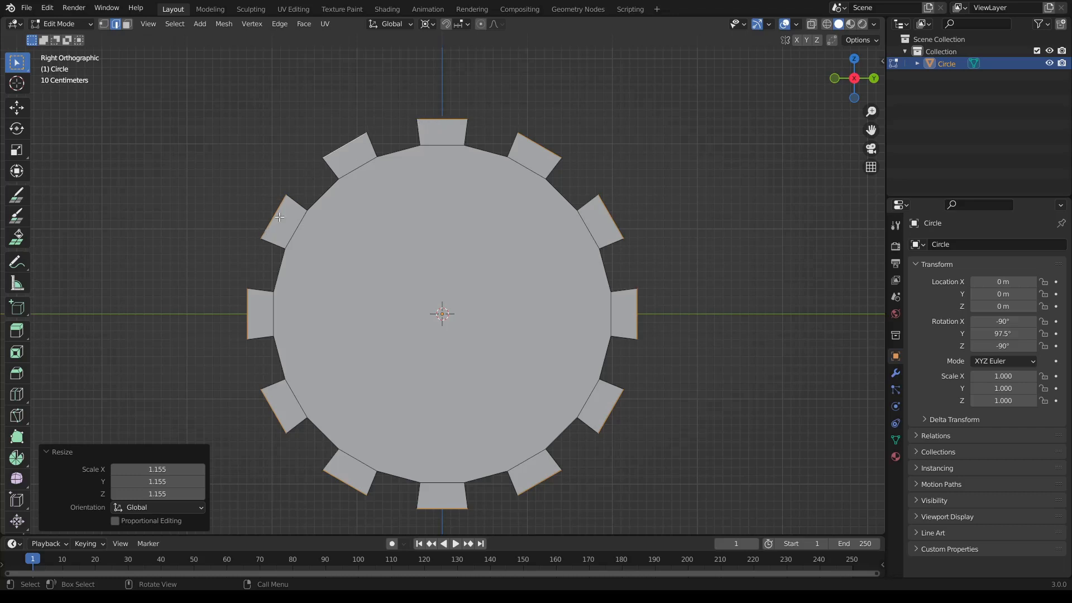
- Set the transform pivot to Individual Origins and scale the outer tooth edges to about 0.639 so that the teeth taper
left_click(431, 25)
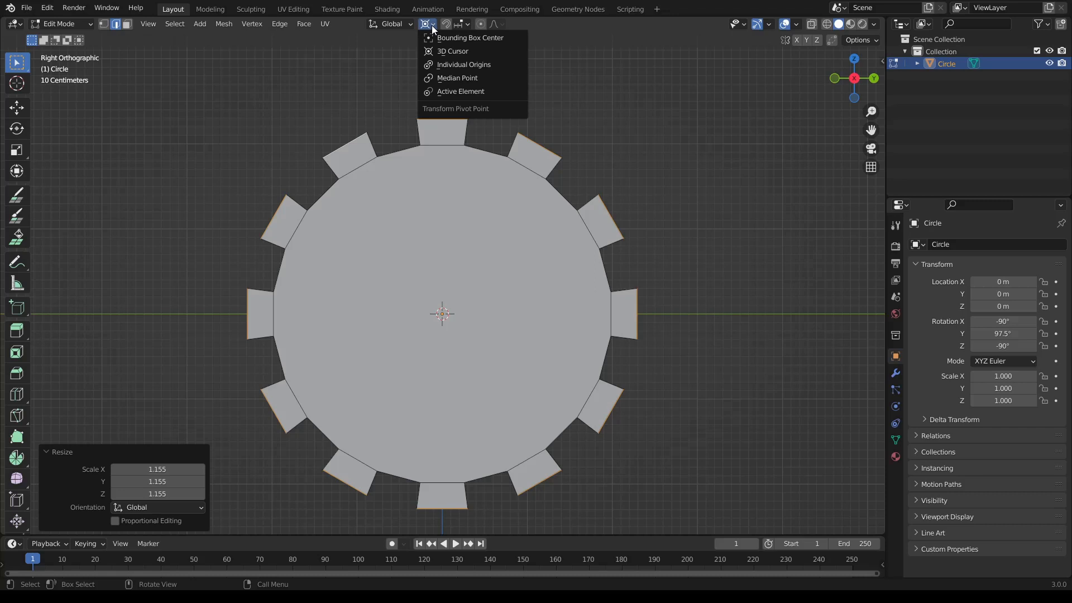
left_click(444, 64)
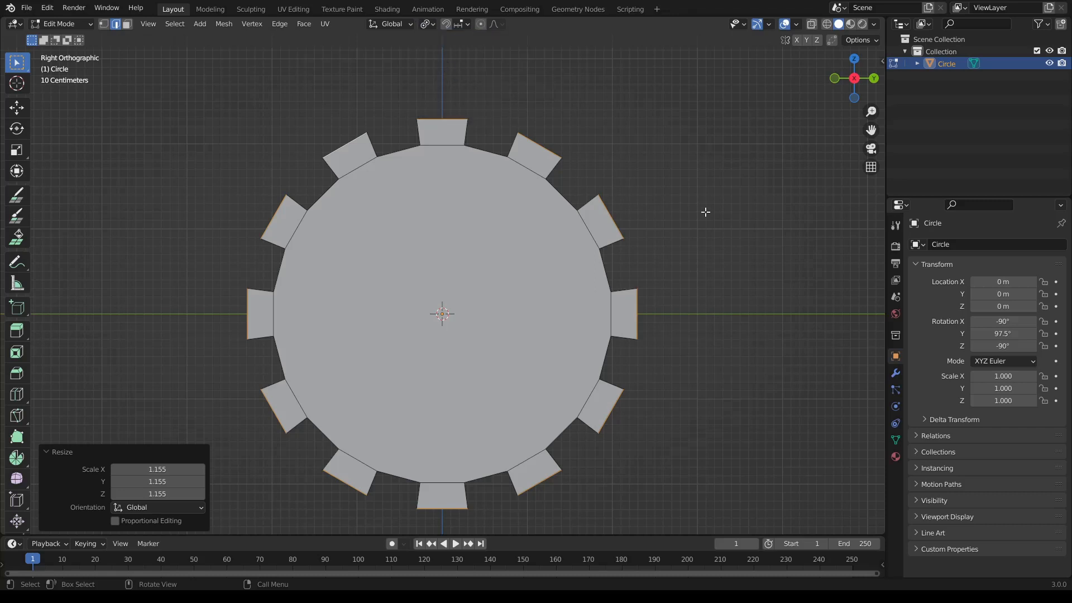
key("s")
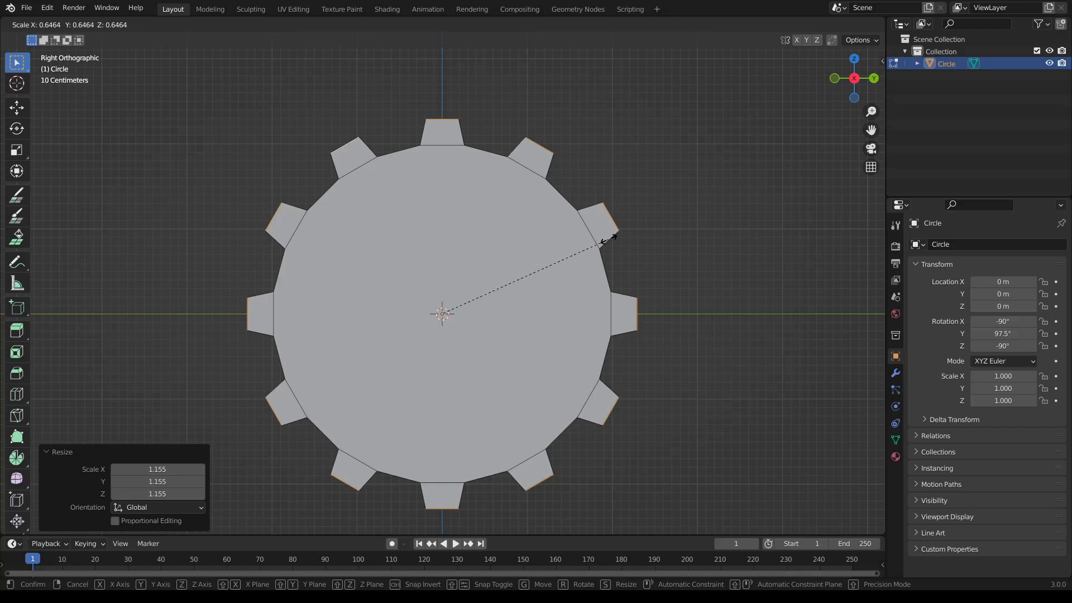
left_click(606, 238)
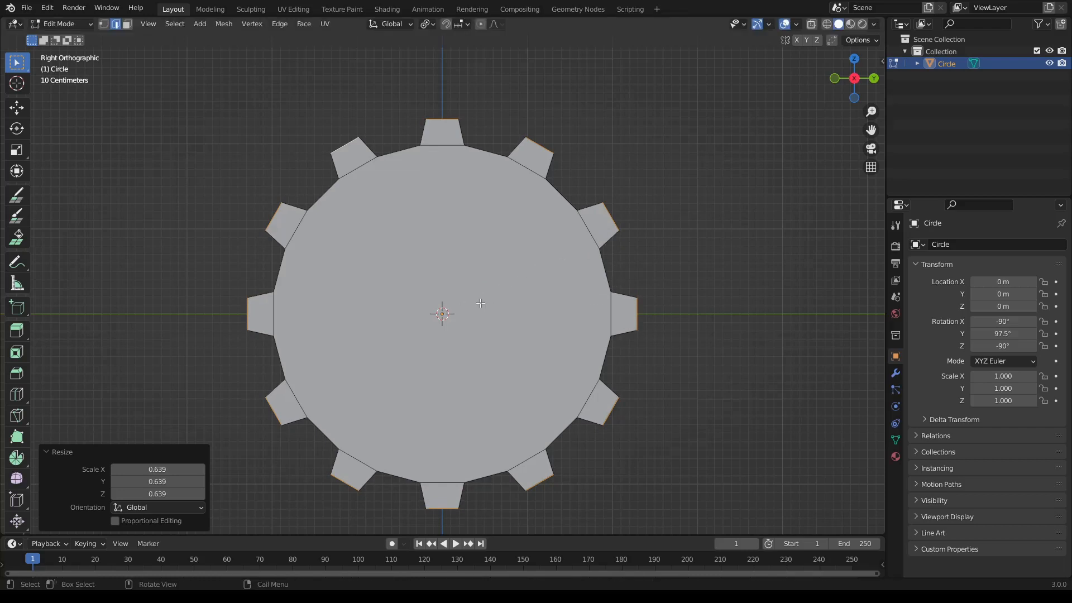
- Return to Object Mode and enable Backface Culling in the viewport shading options, viewing the flat gear at an angle
key("Tab")
middle_click_drag(503, 306, 505, 263)
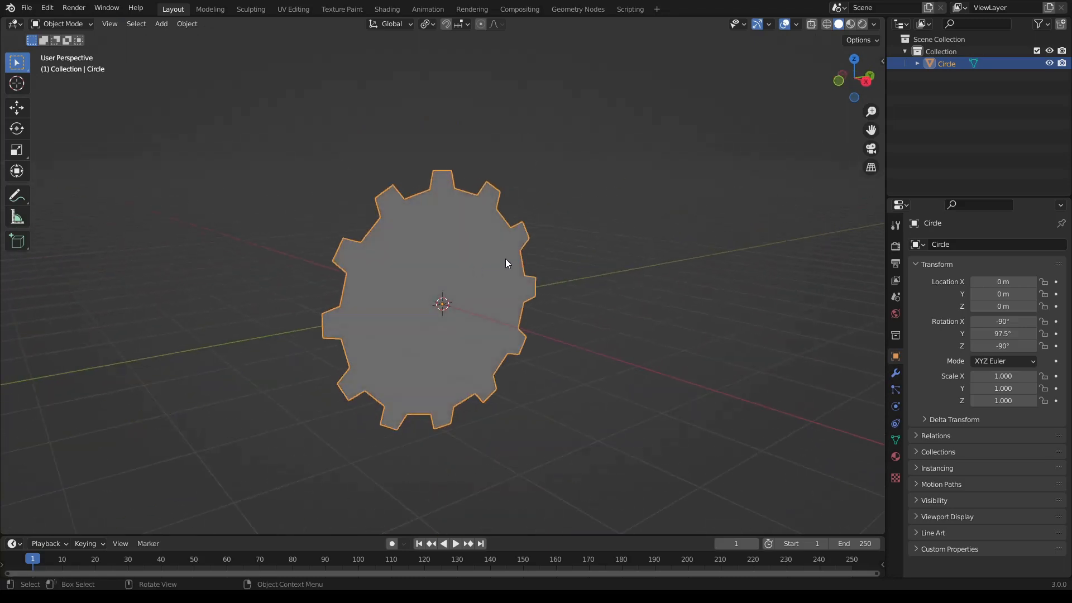
middle_click_drag(656, 263, 445, 269)
left_click(874, 25)
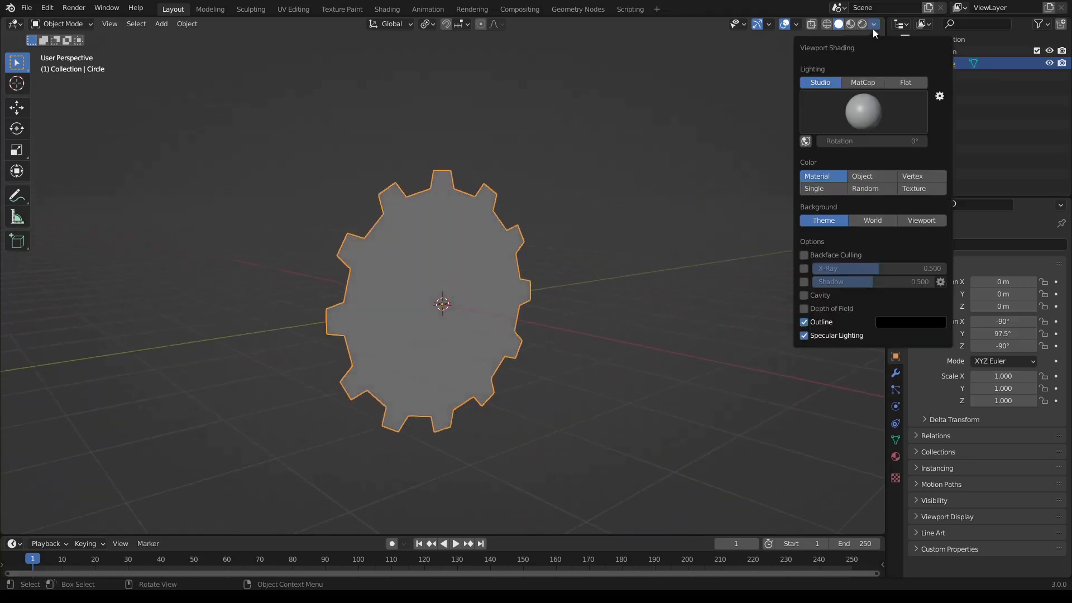
left_click(803, 254)
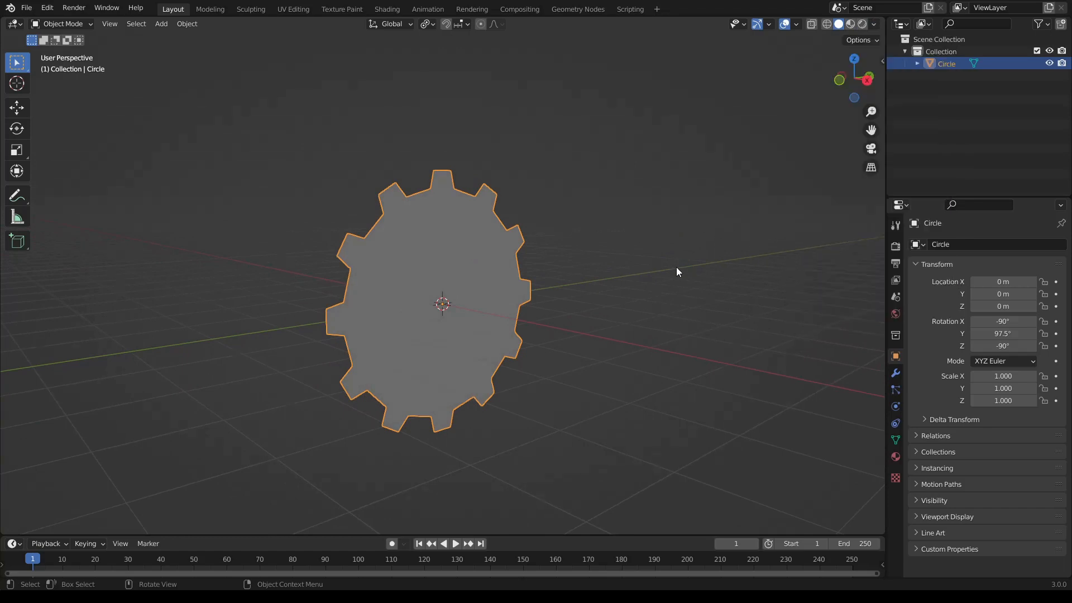
middle_click_drag(660, 236, 493, 237)
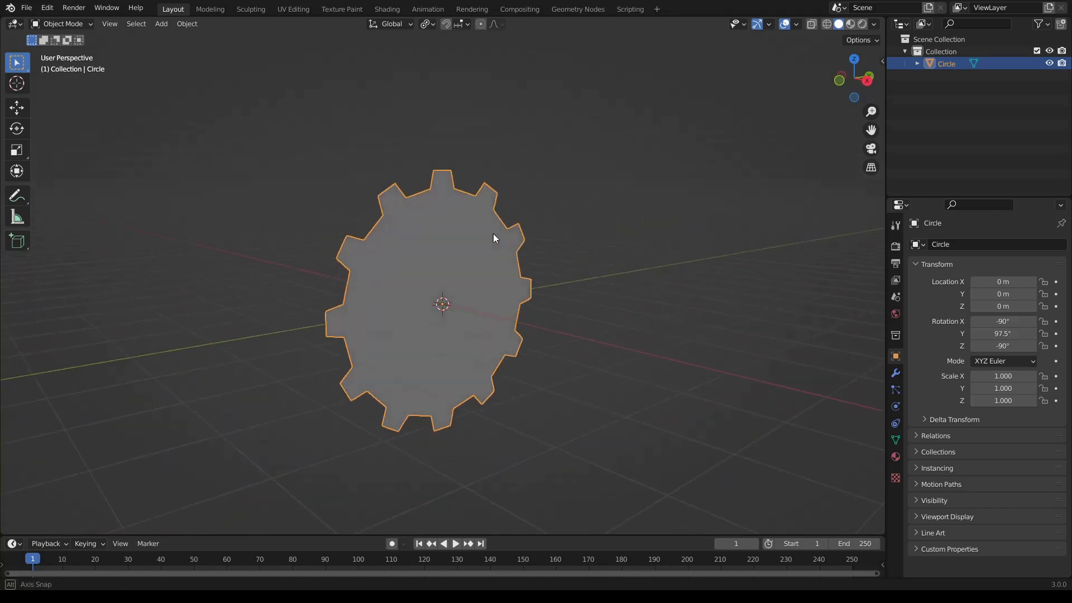
middle_click_drag(525, 283, 534, 281)
- In Edit Mode with face selection, select all faces and extrude them 0.5 m along the normal, working in the front view
key("Tab")
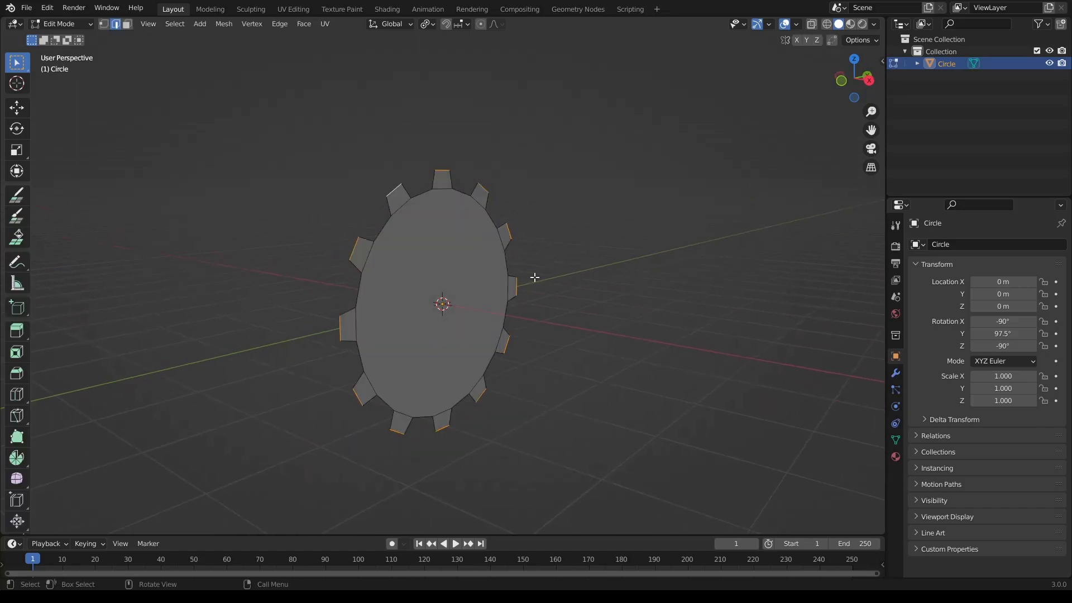
left_click(119, 24)
left_click(127, 24)
key("a")
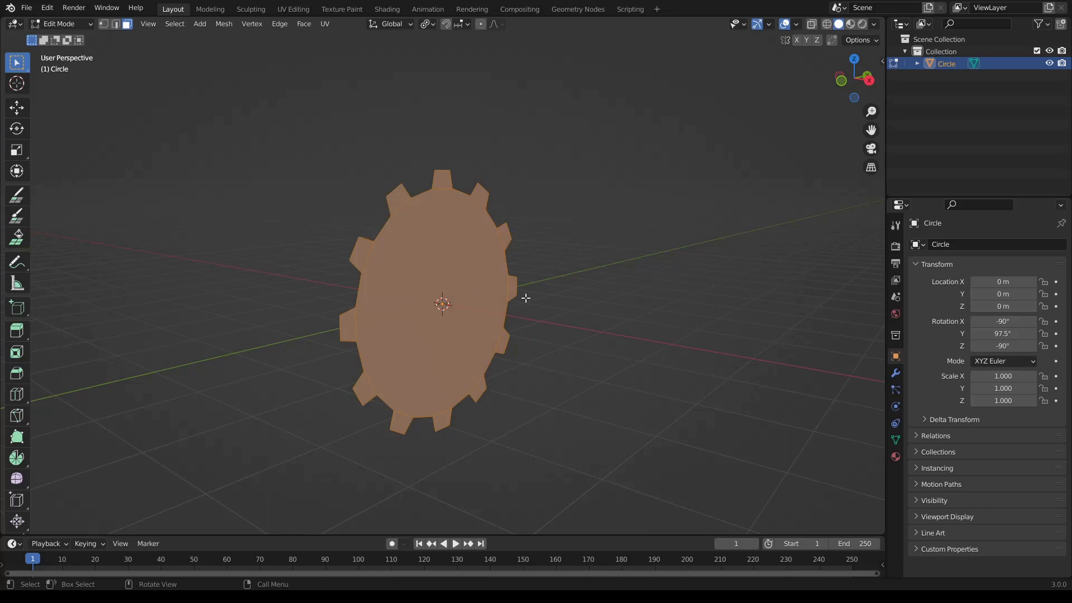
left_click(840, 81)
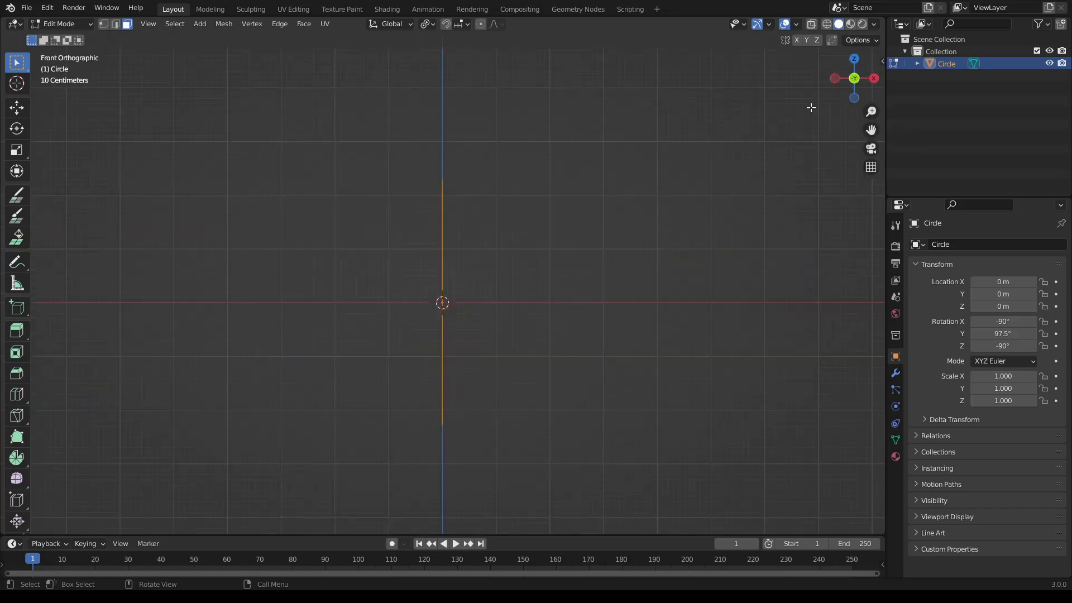
scroll(560, 261, "up", 2)
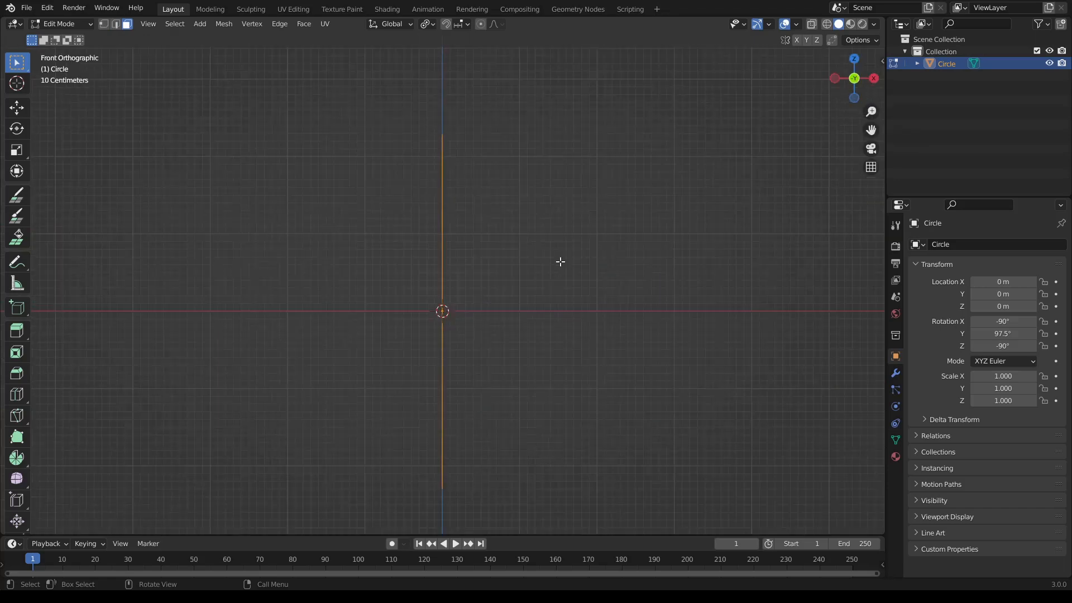
key("e")
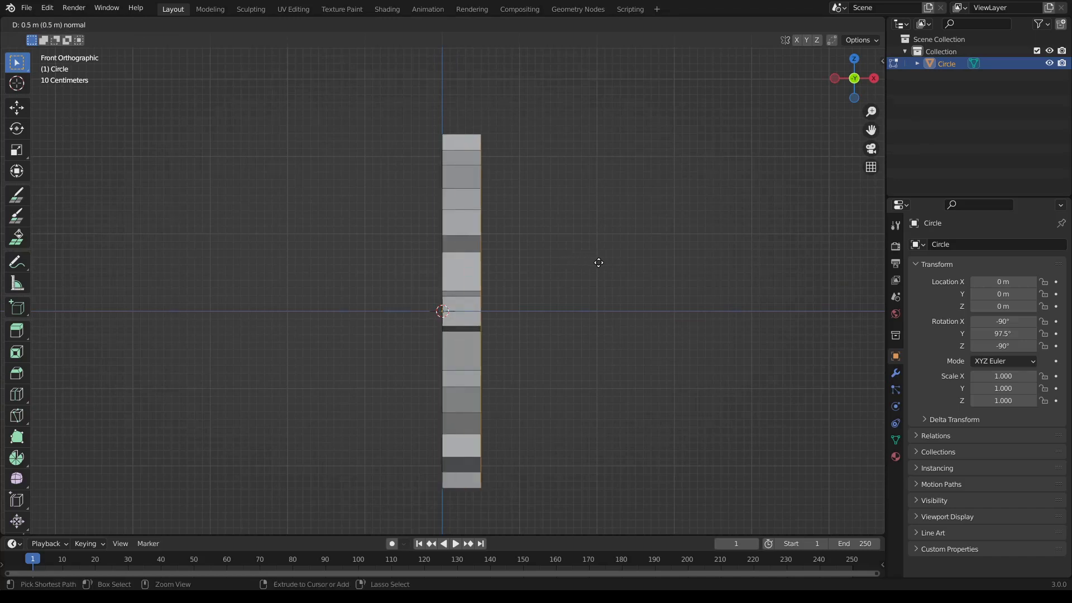
left_click(598, 262)
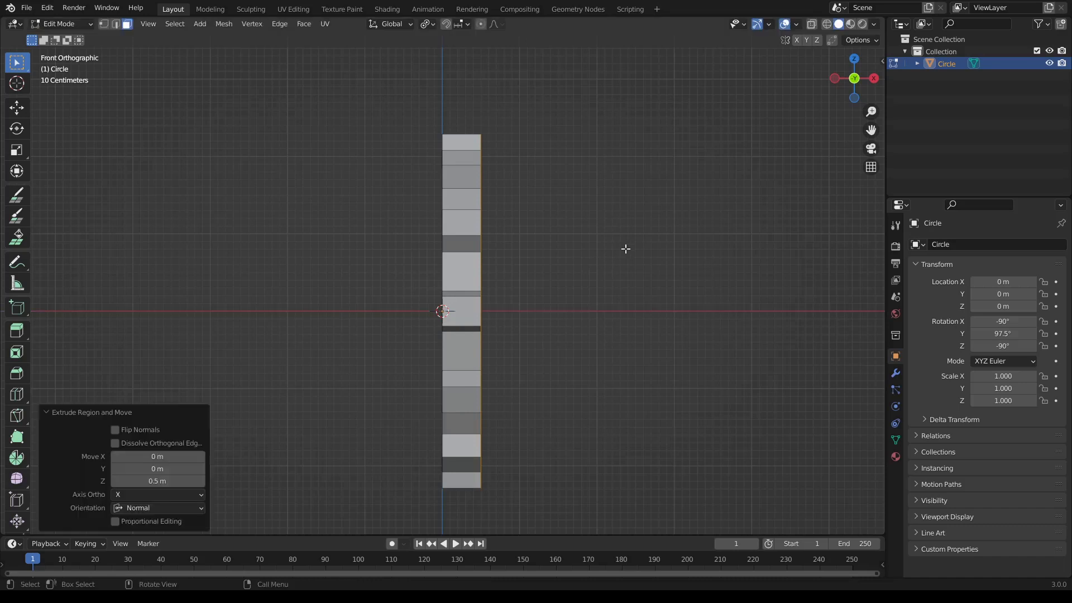
middle_click_drag(624, 246, 591, 274)
key("Tab")
middle_click_drag(688, 321, 644, 305)
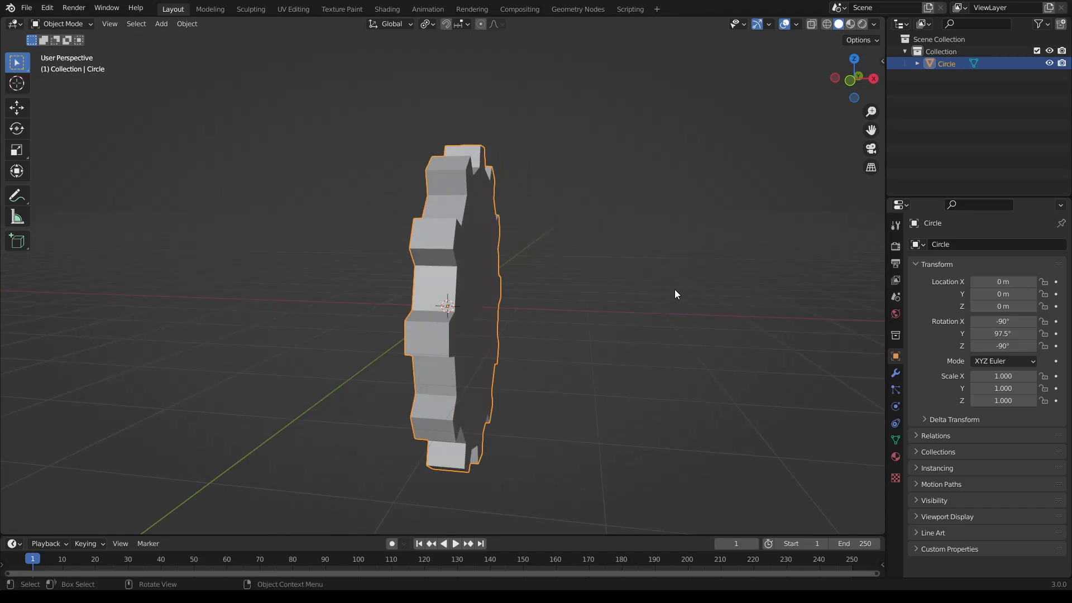
middle_click_drag(675, 296, 648, 270)
- Clear the selection and inset the gear's large front face by about 0.296 m
key("Tab")
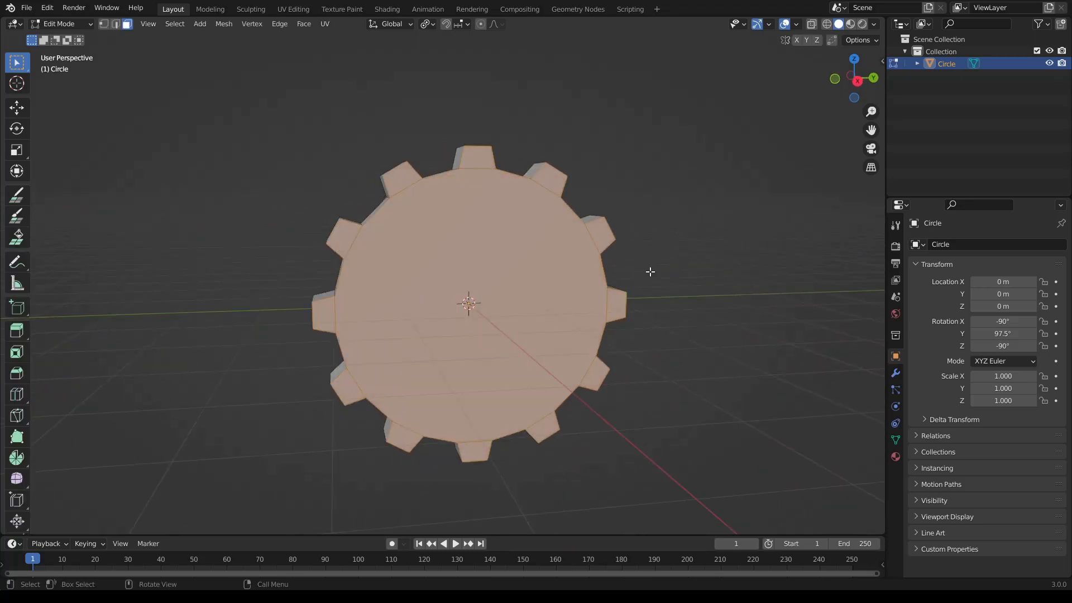
key("alt+a")
middle_click_drag(545, 328, 511, 310)
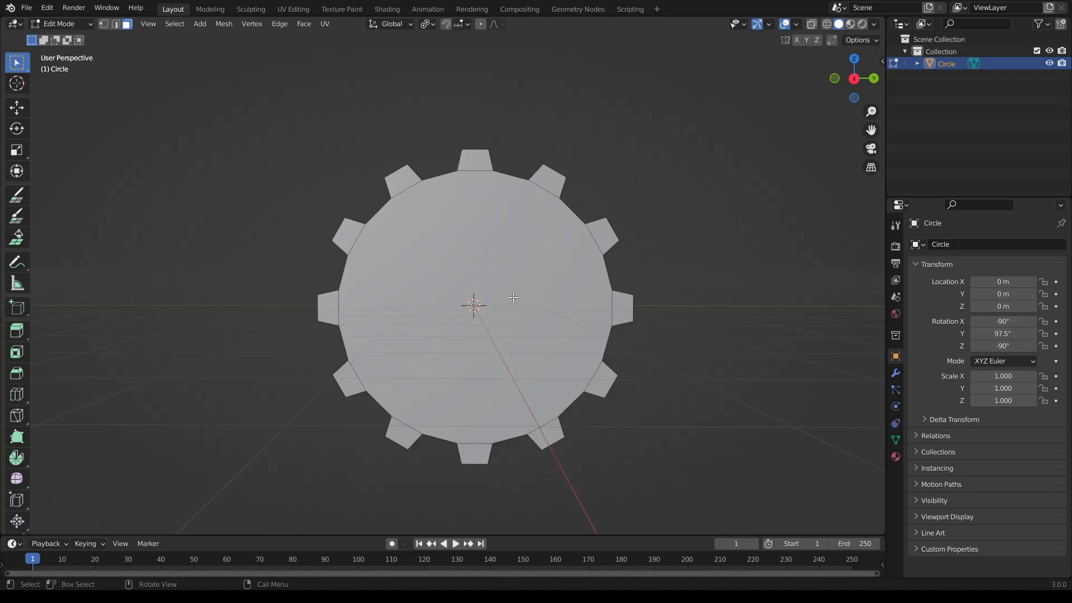
left_click(420, 230)
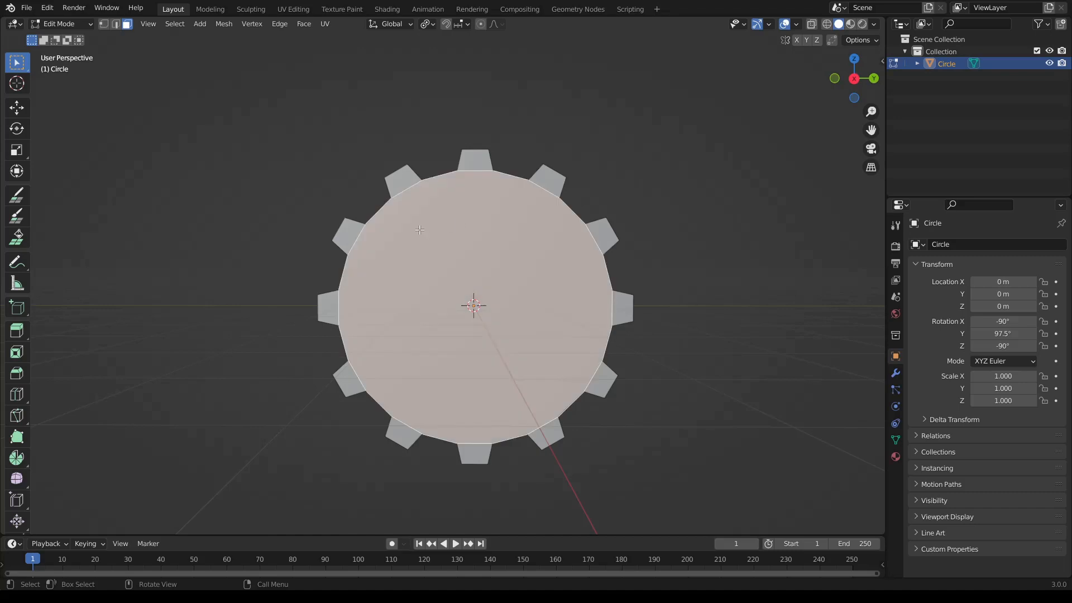
scroll(525, 282, "up", 1)
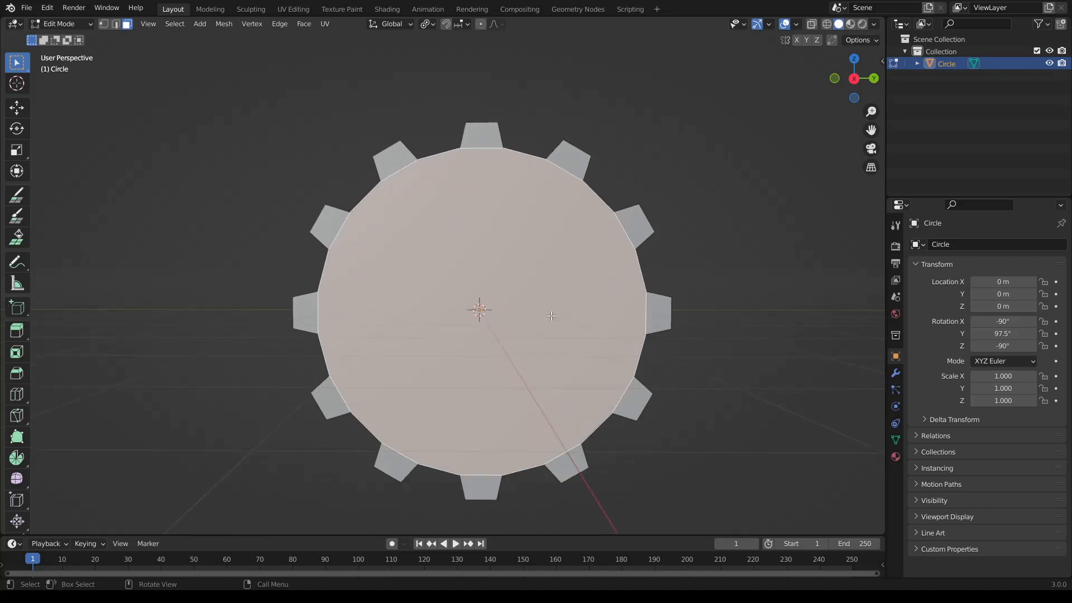
key("i")
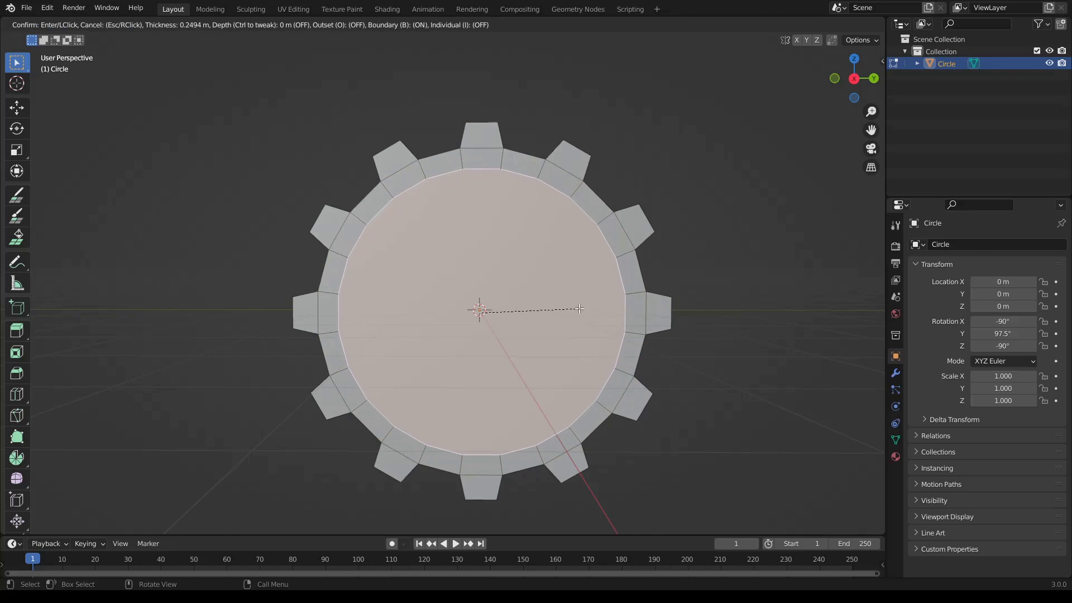
left_click(575, 308)
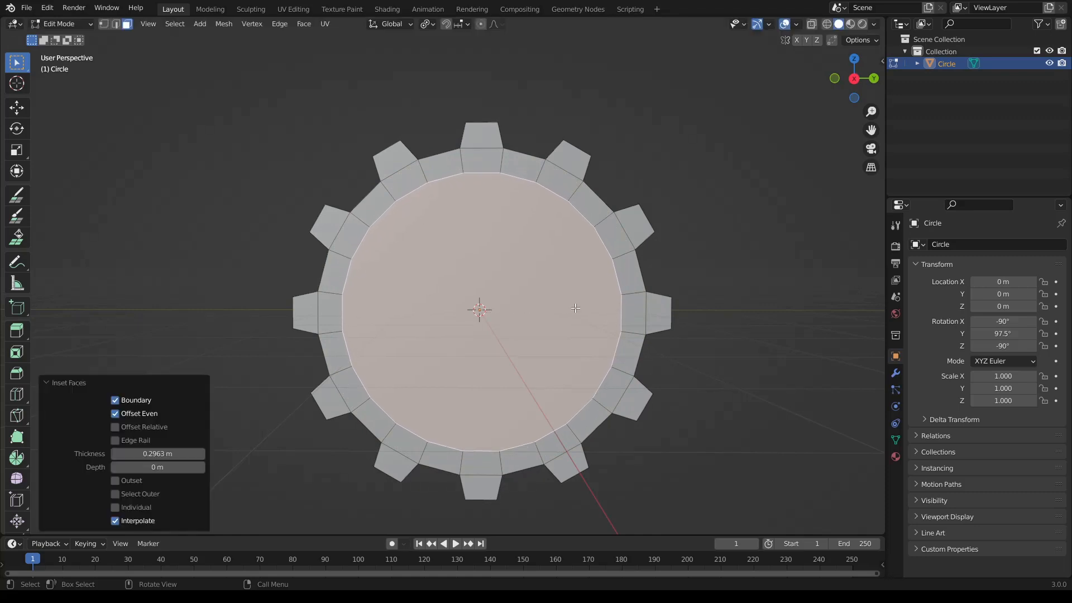
- Examine the inset front side by selecting in turn its central face, the top tooth face and the ring segment below it
middle_click_drag(448, 310, 424, 218)
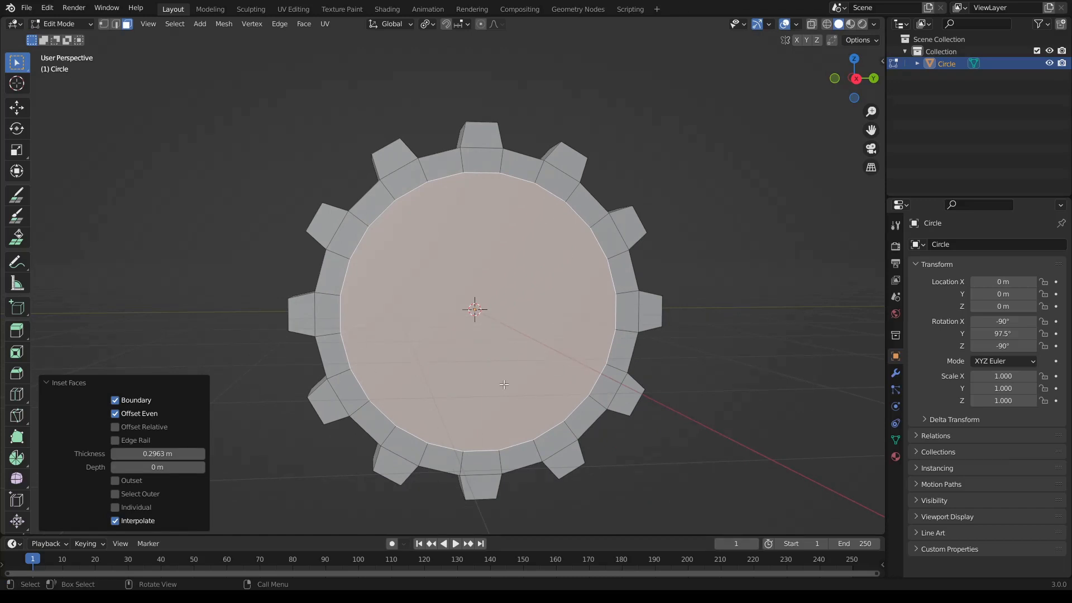
mouse_move(472, 323)
middle_mouse_down()
mouse_move(461, 326)
mouse_move(472, 328)
middle_mouse_up()
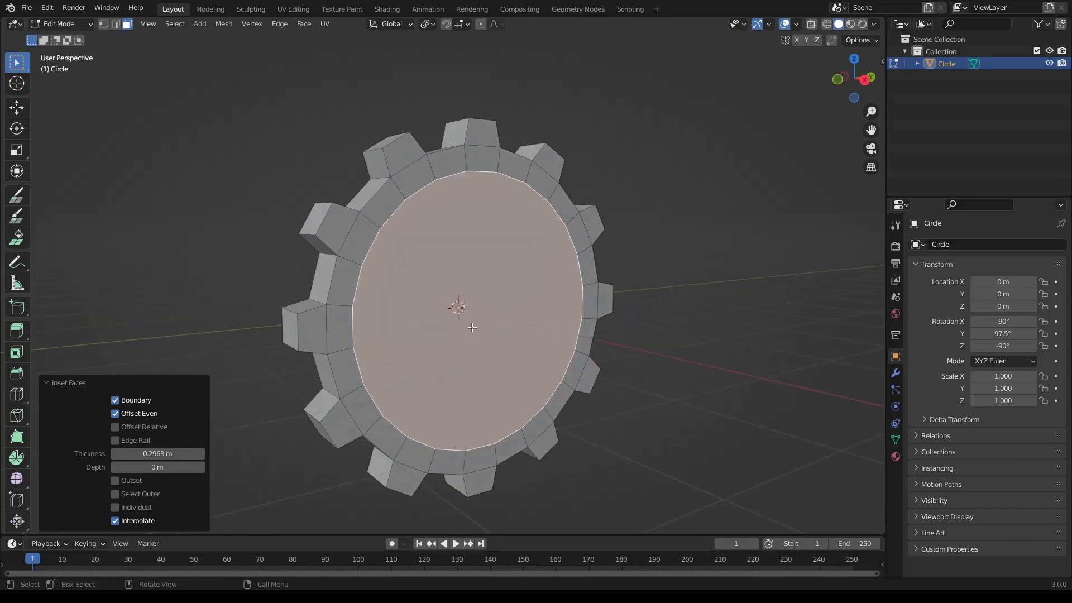
left_click(726, 370)
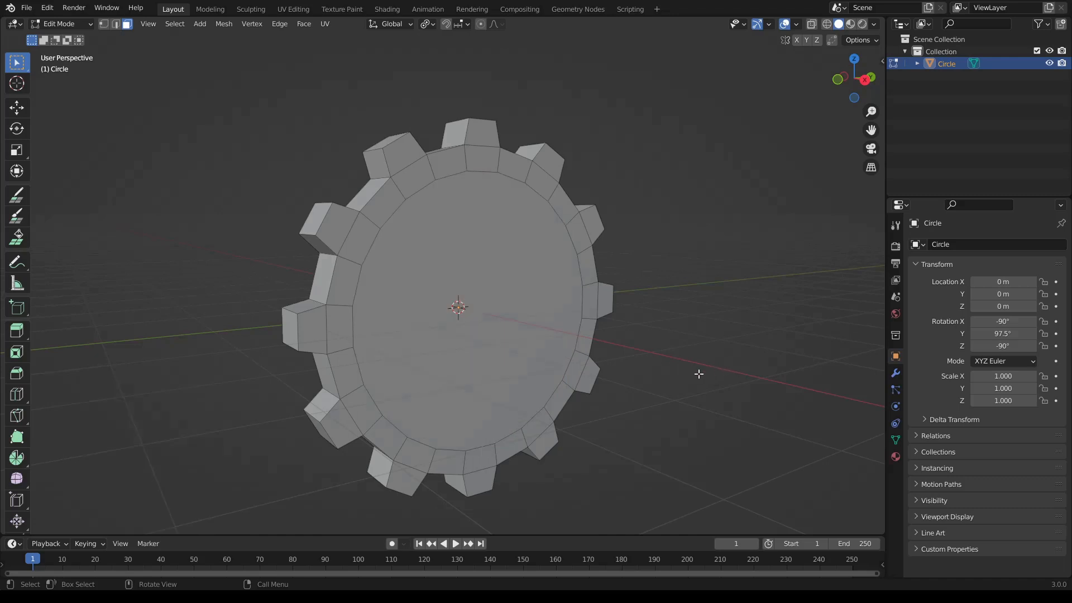
middle_click_drag(661, 339, 430, 294)
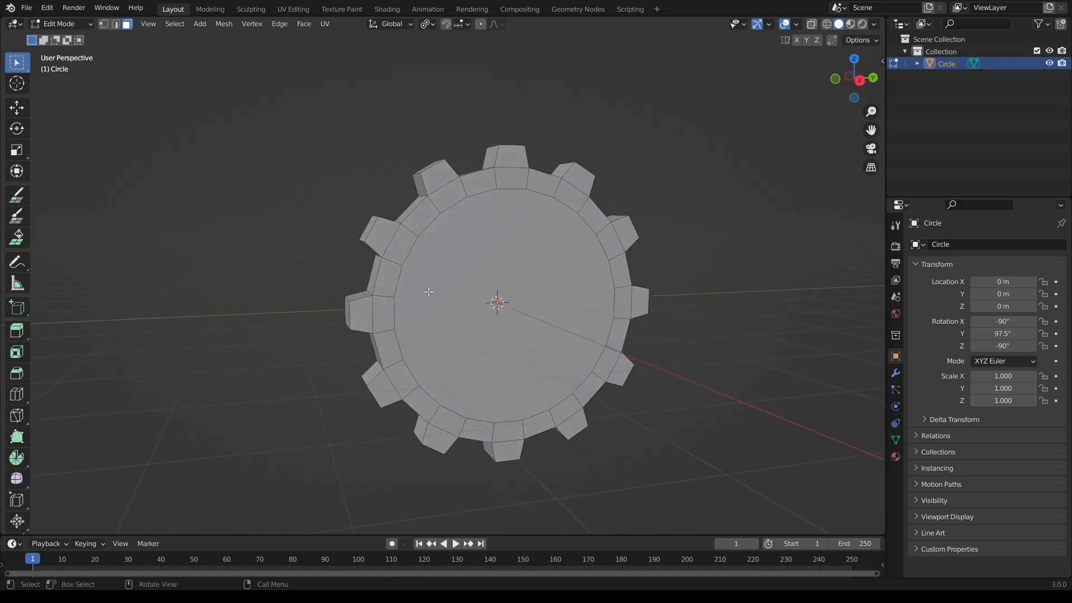
left_click(498, 261)
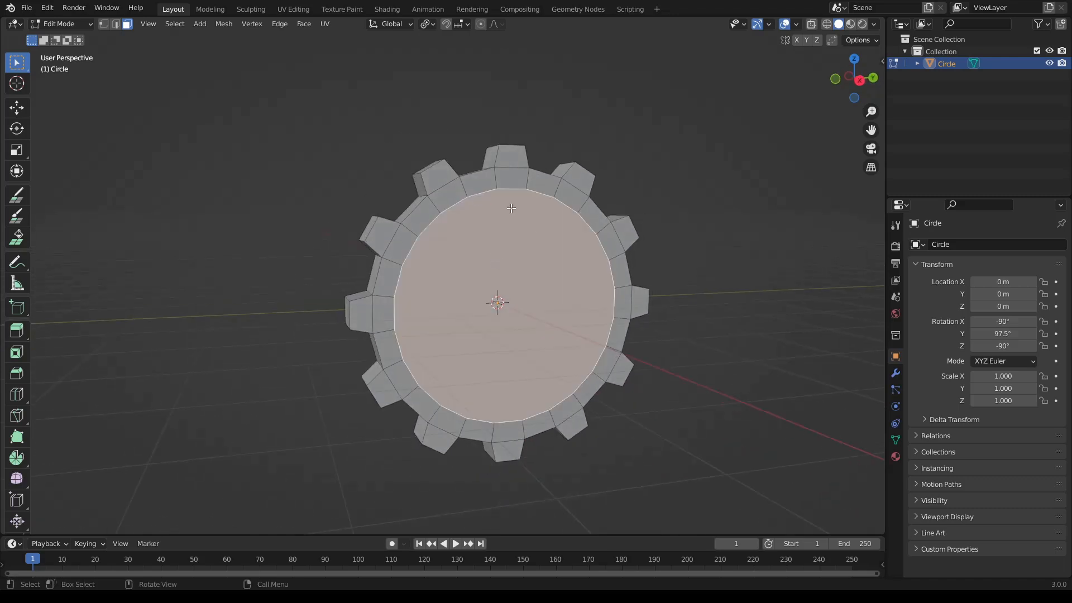
left_click(504, 163)
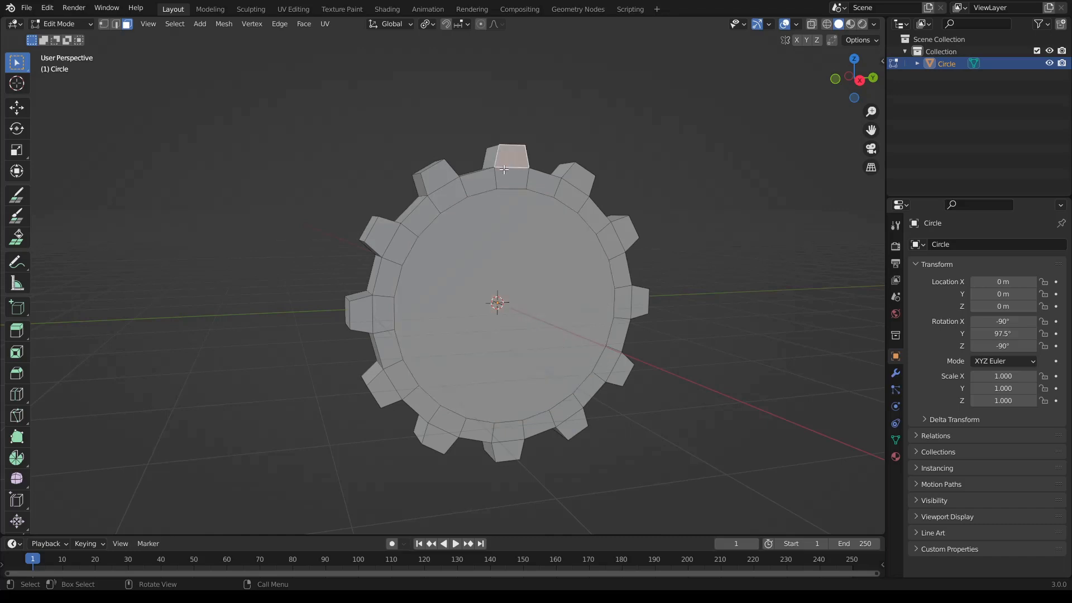
left_click(510, 177)
middle_click_drag(411, 205, 481, 245)
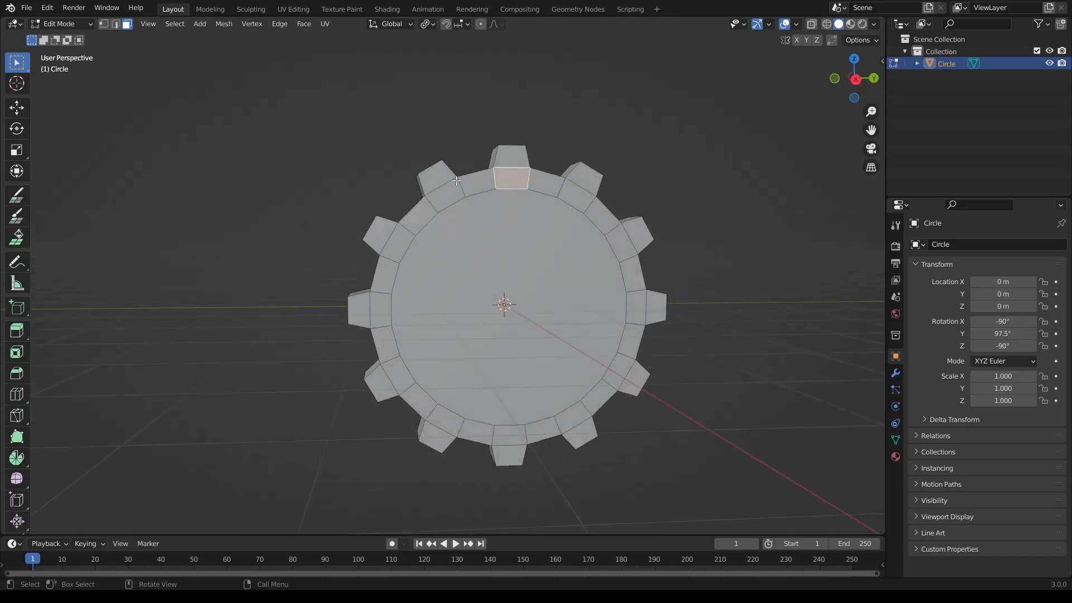
left_click(482, 338)
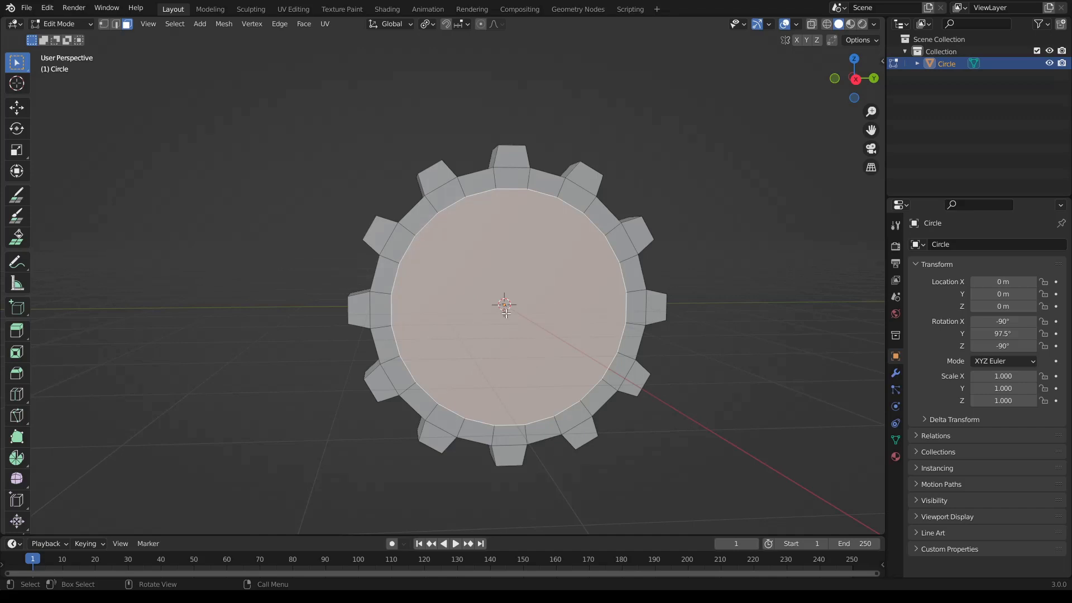
- Select the whole gear mesh and create a new material named Purple for it
key("a")
left_click(895, 458)
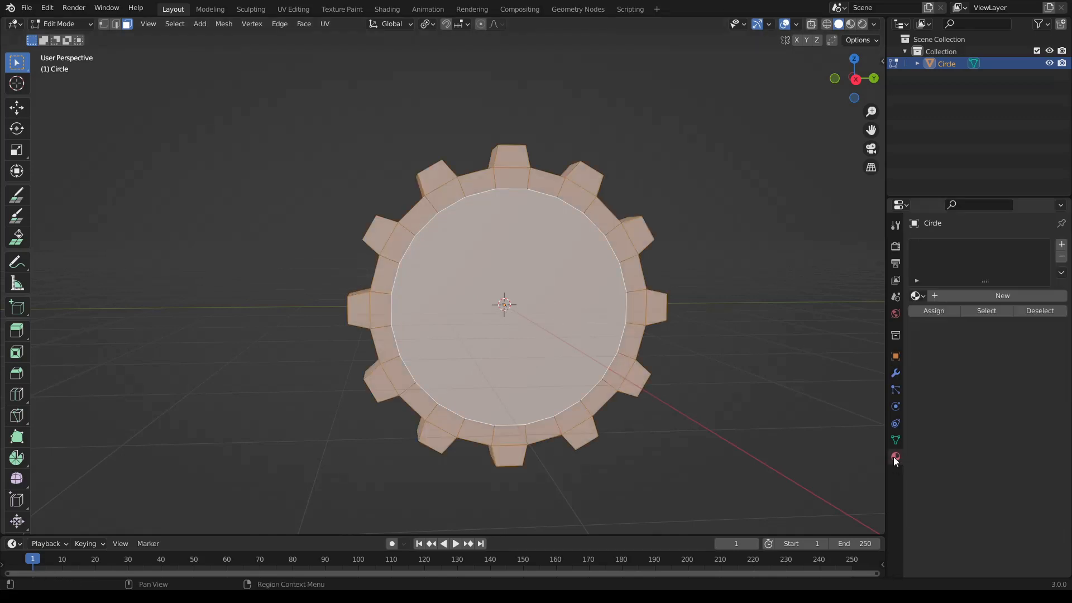
left_click(941, 294)
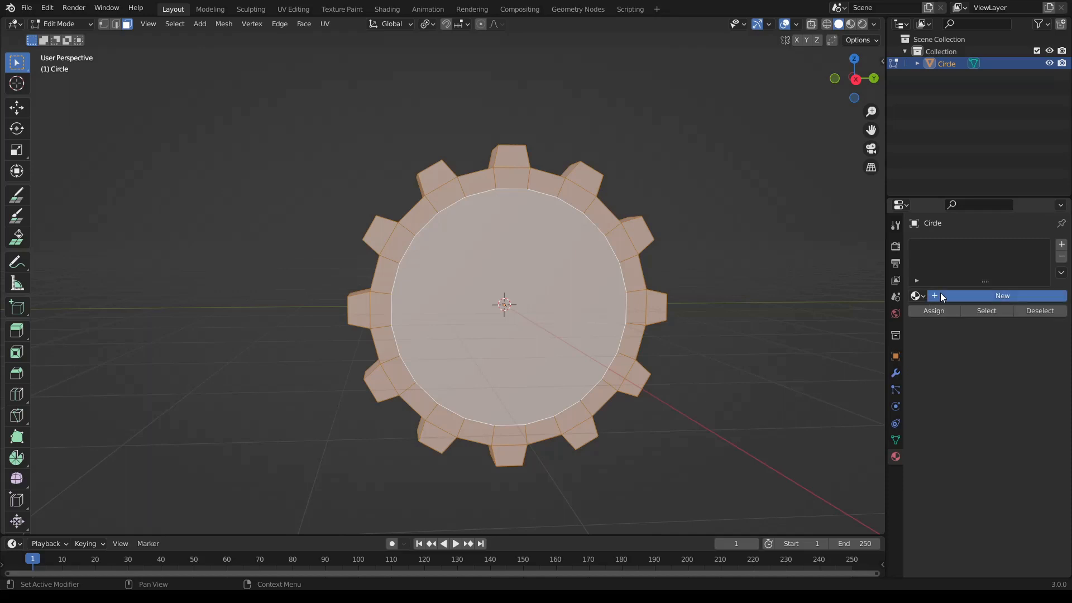
left_click(963, 296)
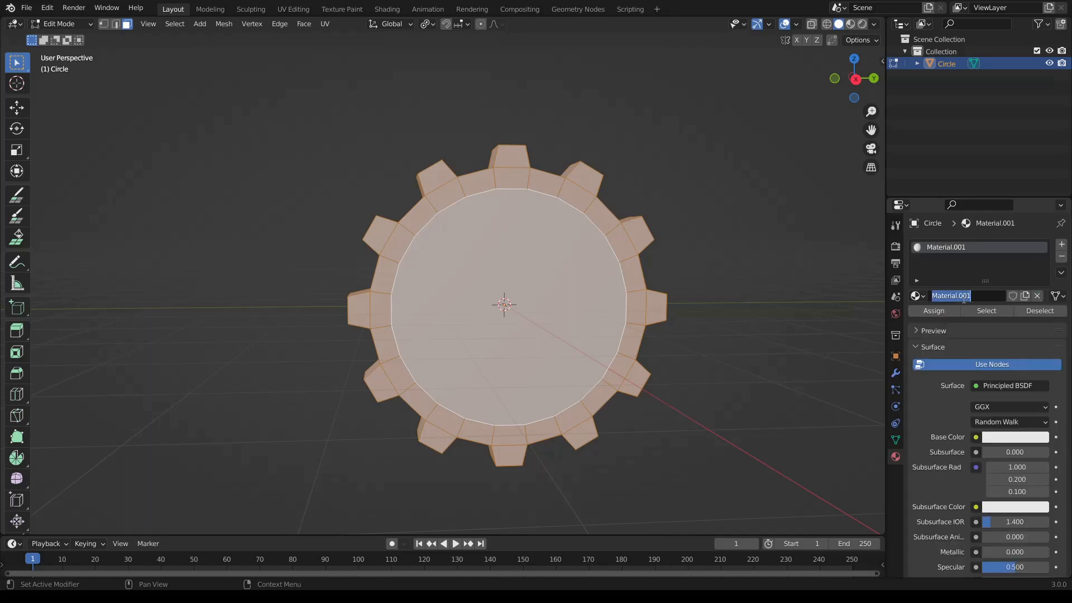
type("Purple")
key("Return")
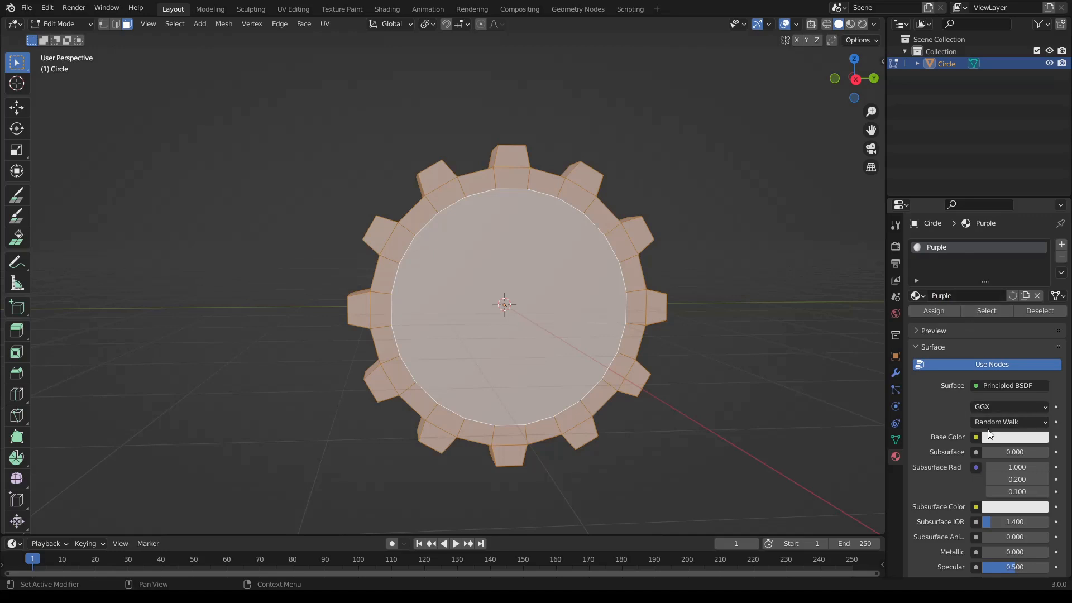
- Set the Purple material's base color to a bright magenta and deselect the gear's faces
left_click(1006, 436)
left_click(1013, 332)
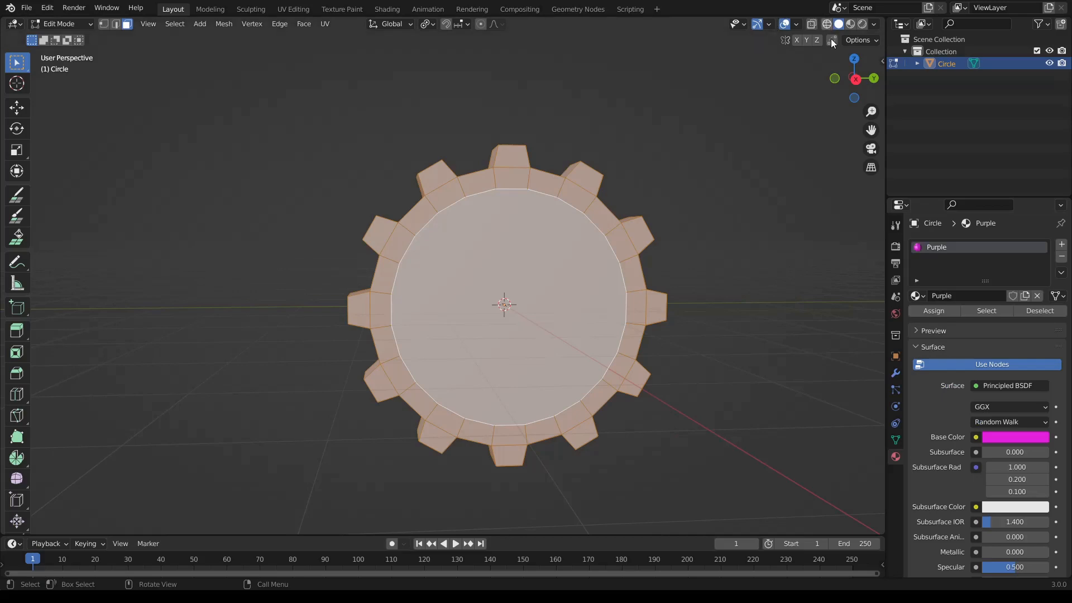
left_click(817, 212)
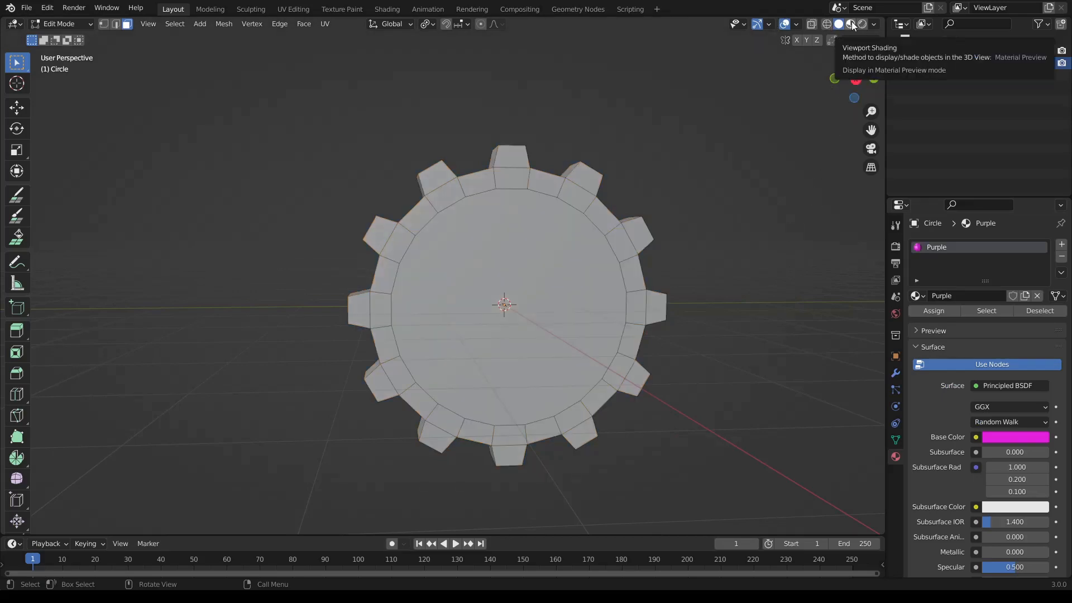
- Show the gear in Material Preview, and create a second material named Portal and assign it to the central front face
left_click(851, 24)
middle_click_drag(720, 243, 534, 276)
left_click(501, 223)
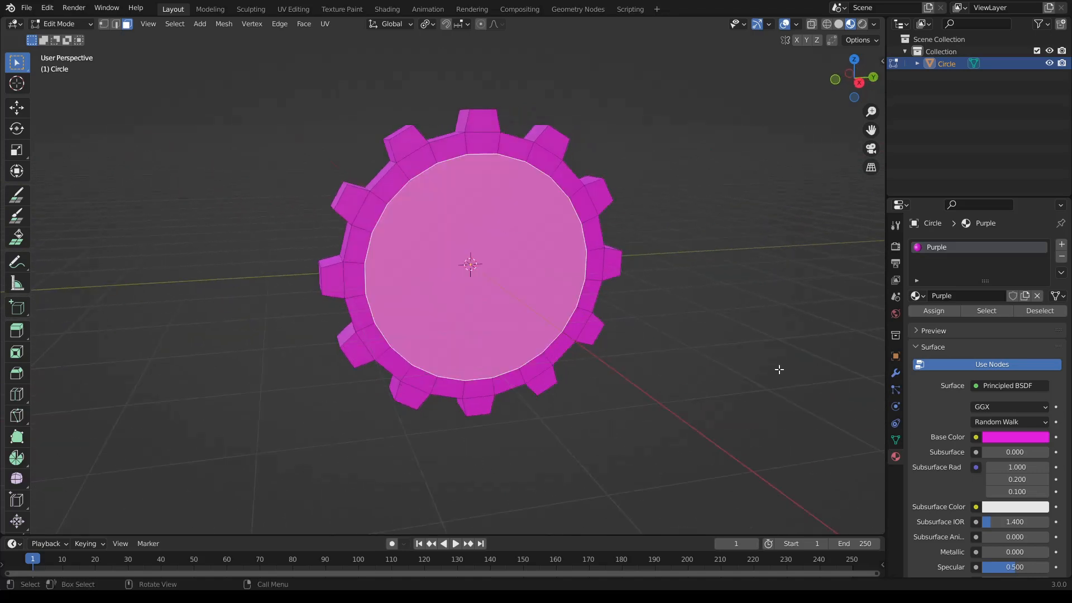
left_click(1061, 244)
left_click(949, 317)
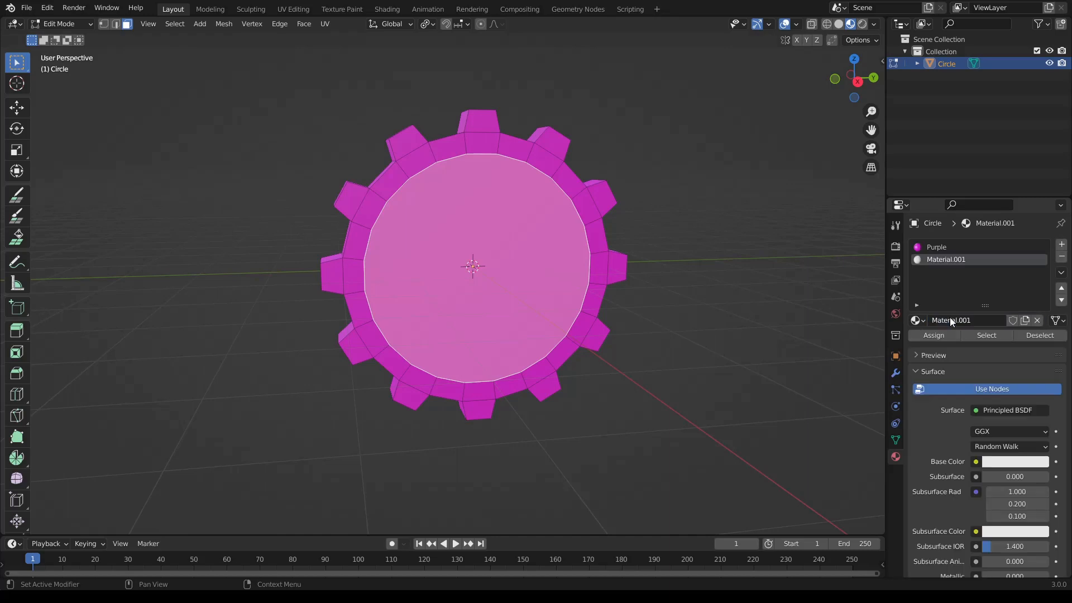
left_click(951, 320)
type("Portal")
key("Return")
left_click(932, 338)
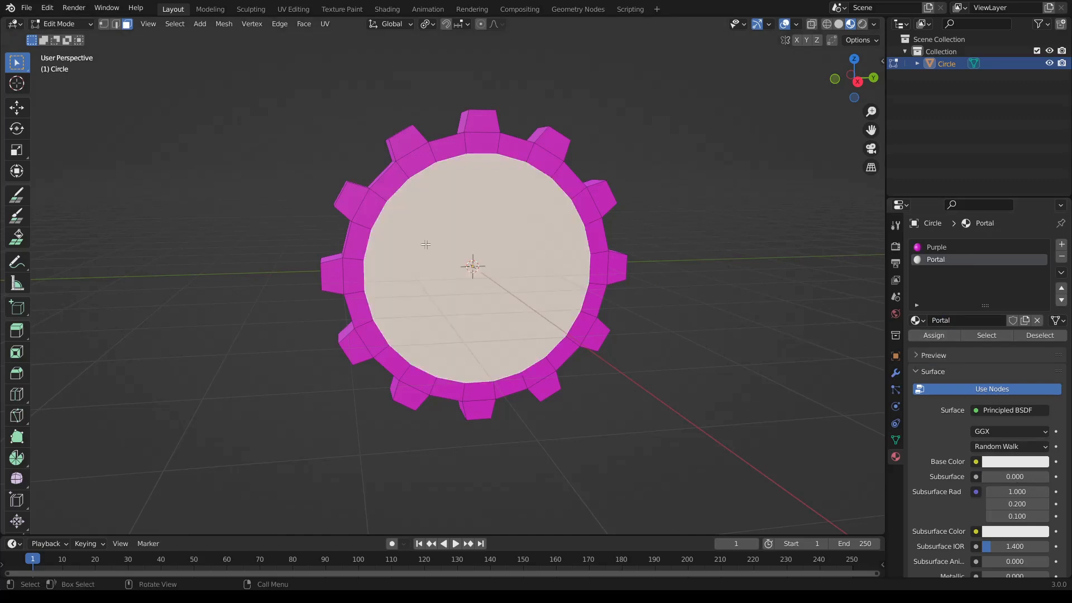
- Return to Solid shading and Object Mode, and apply the gear's location, rotation and scale
middle_click_drag(713, 253, 603, 293)
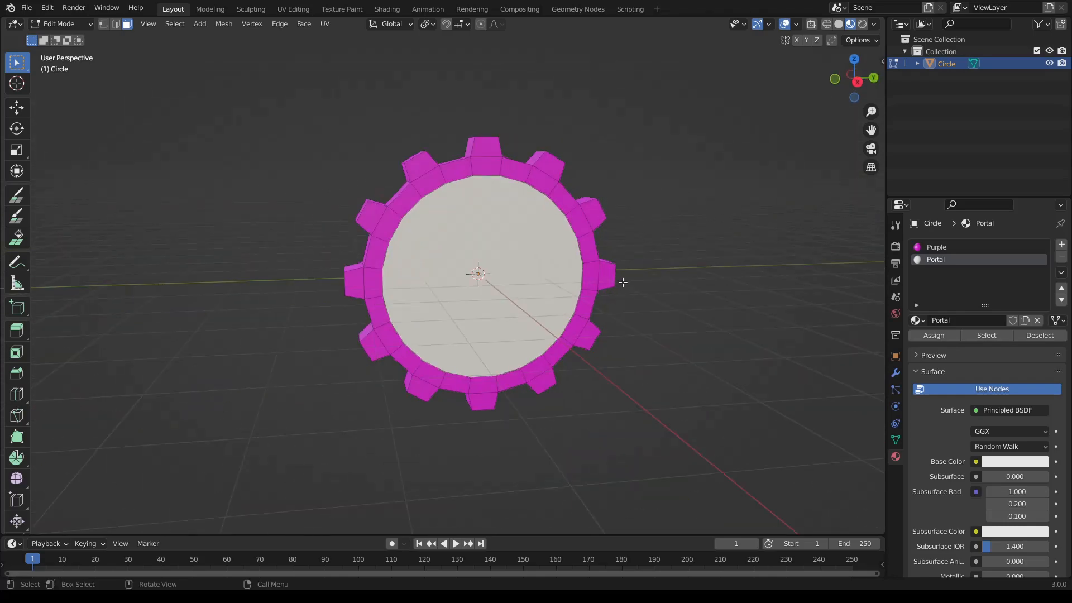
left_click(838, 27)
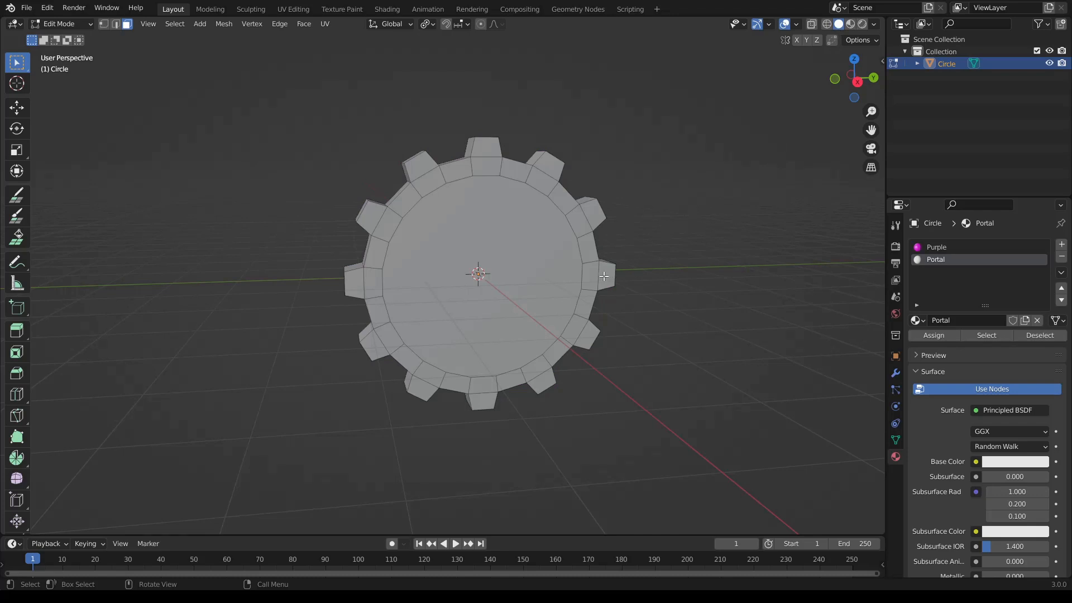
key("Tab")
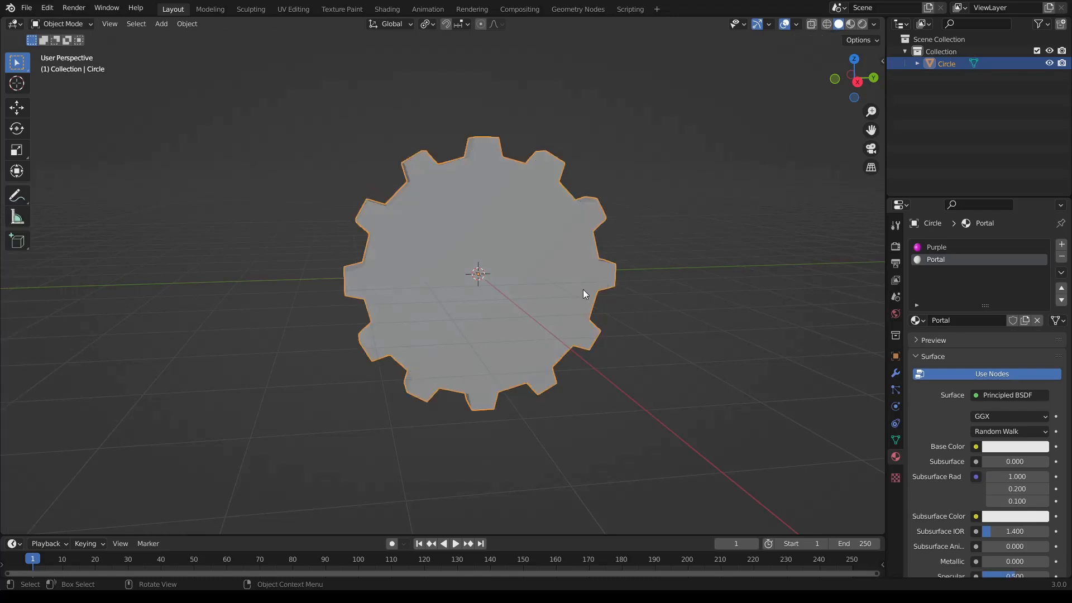
key("ctrl+a")
left_click(568, 337)
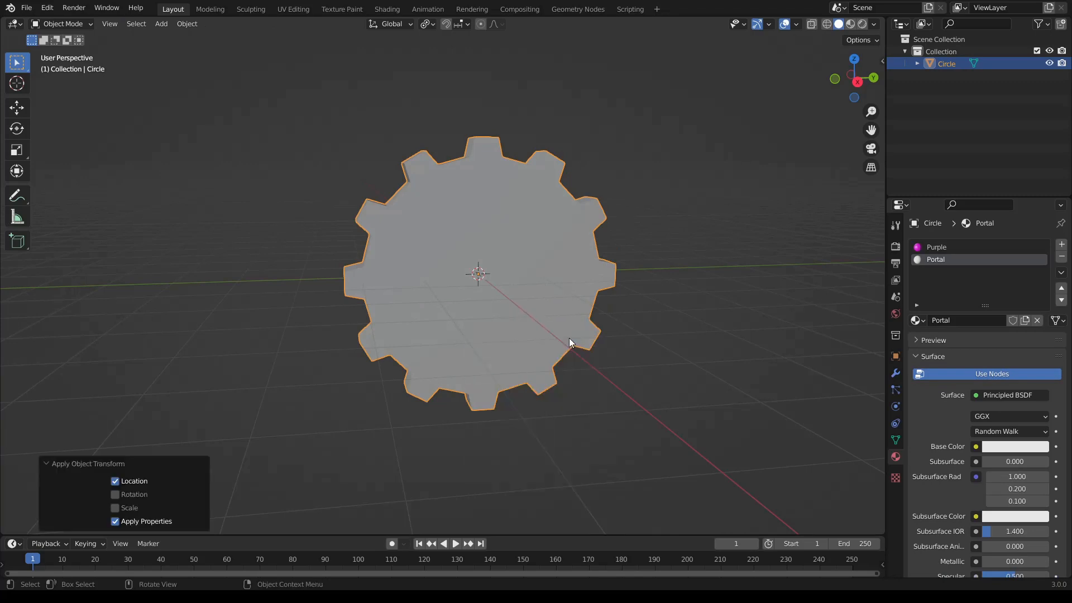
key("ctrl+a")
left_click(570, 349)
key("ctrl+a")
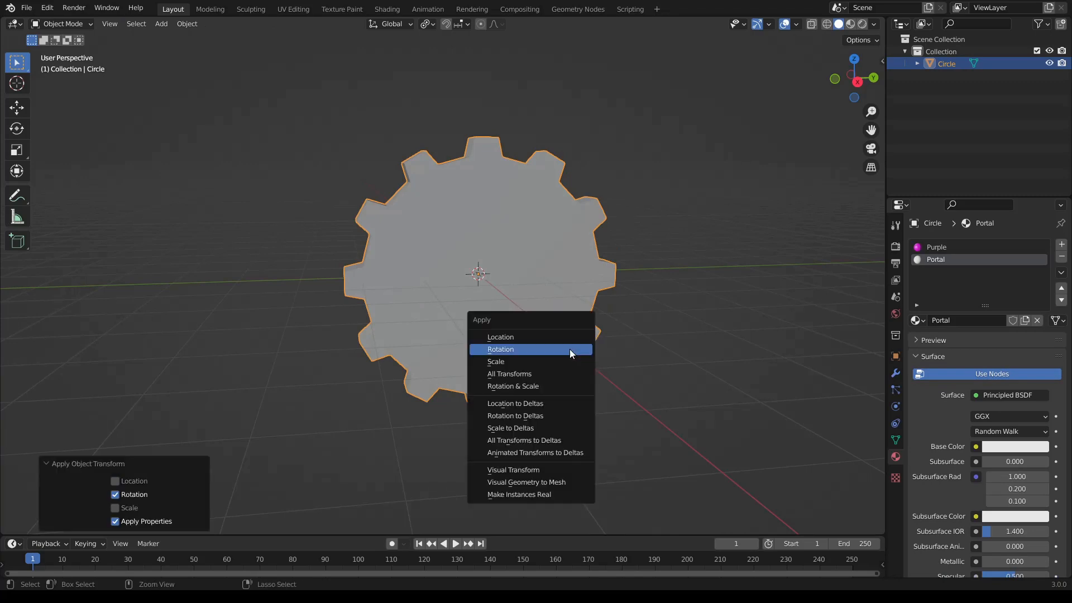
left_click(571, 361)
middle_click_drag(469, 318, 516, 324)
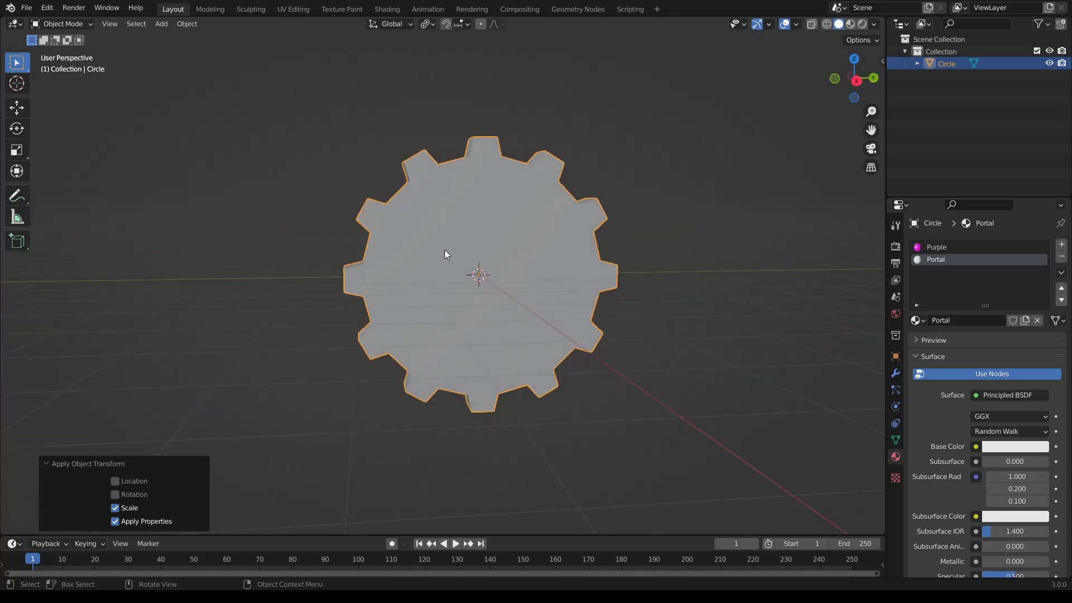
- Open the FBX export for the gear model
left_click(28, 9)
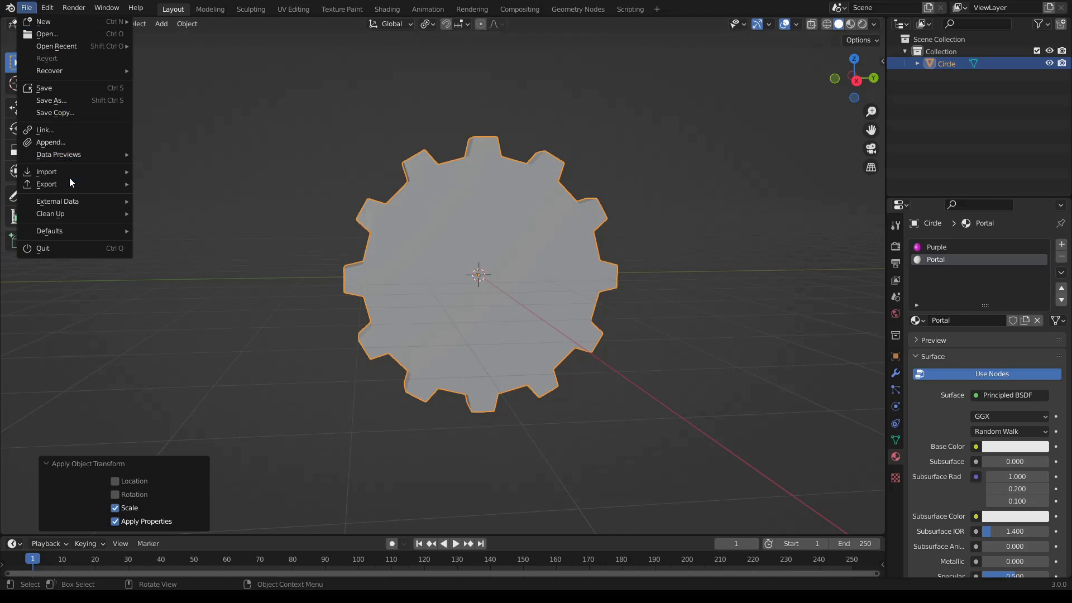
mouse_move(70, 179)
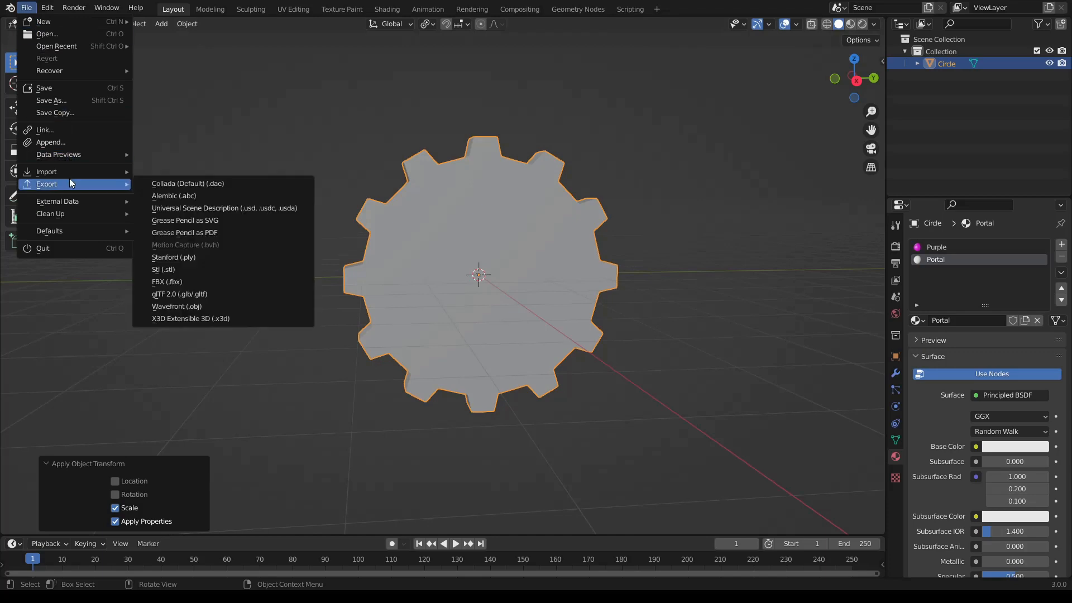
left_click(178, 280)
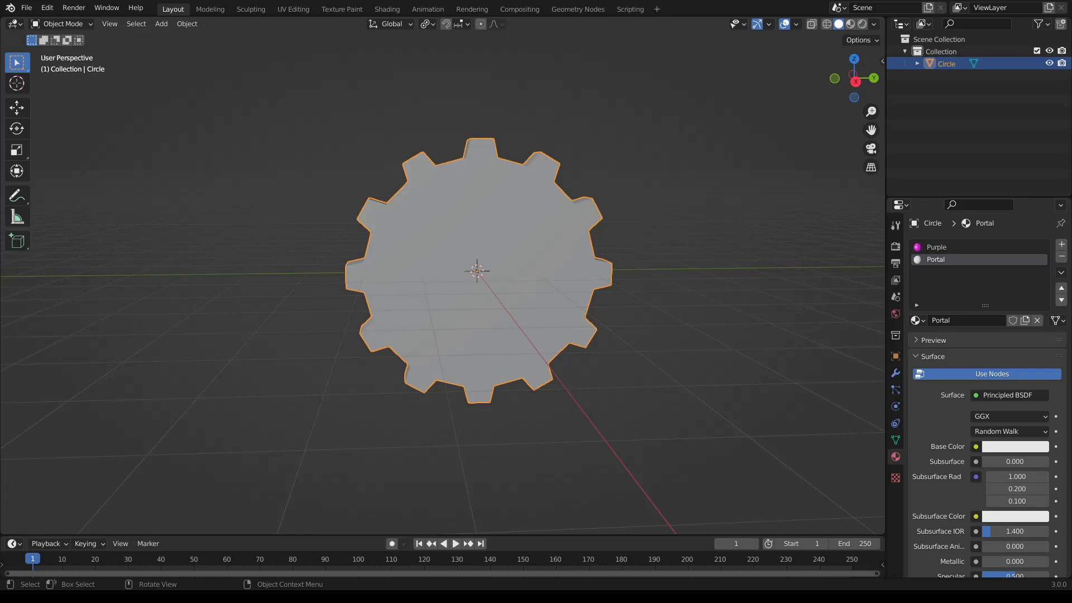
- Add a 32-vertex mesh circle with a 4 m radius around the gear, rotated 90° about Y
left_click(161, 23)
mouse_move(209, 39)
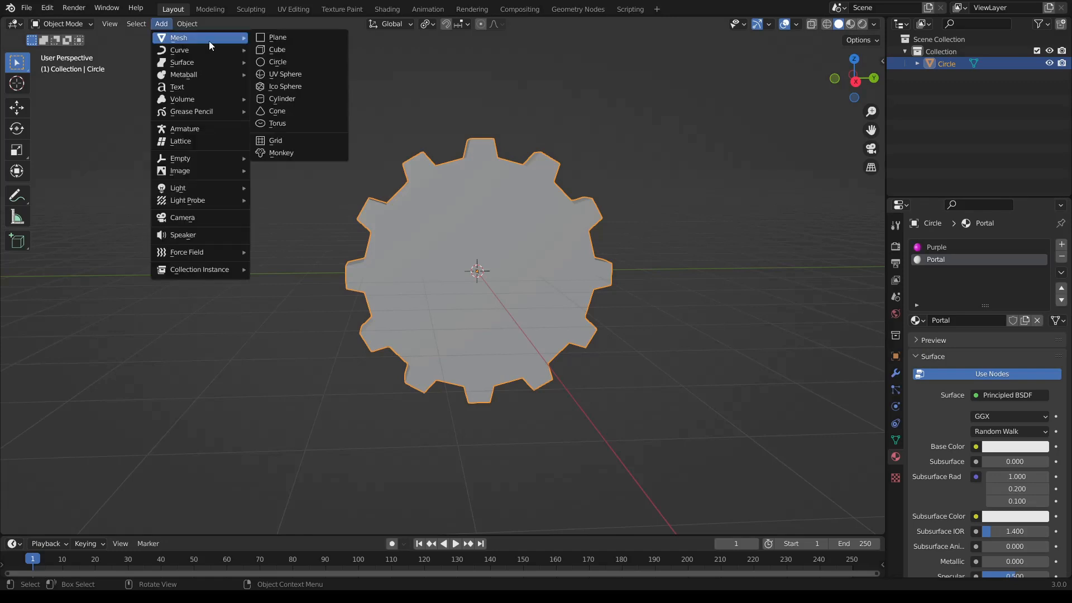
left_click(270, 63)
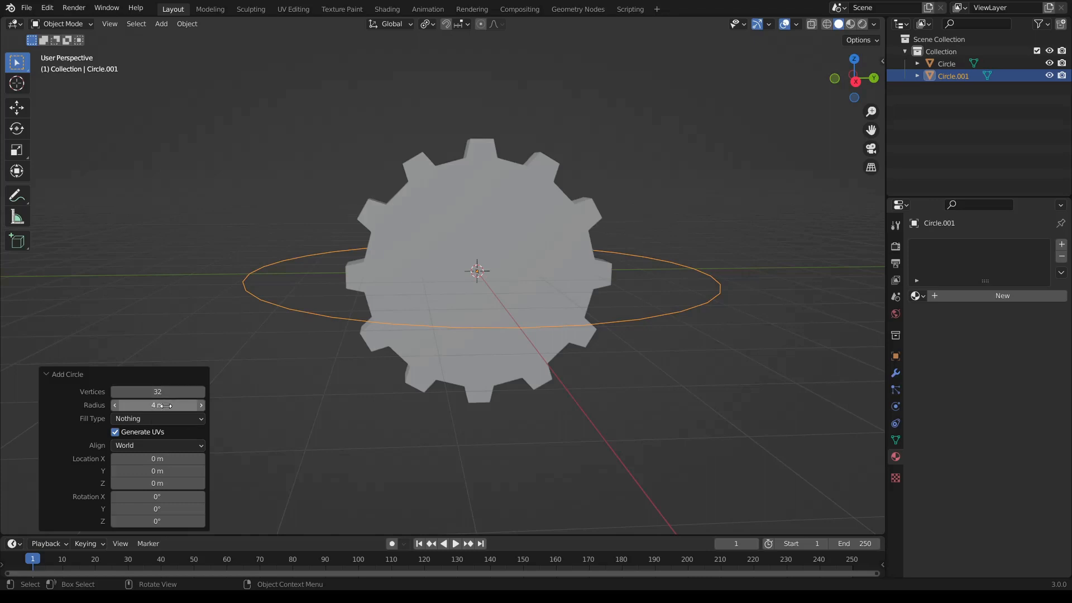
left_click(166, 512)
type("90")
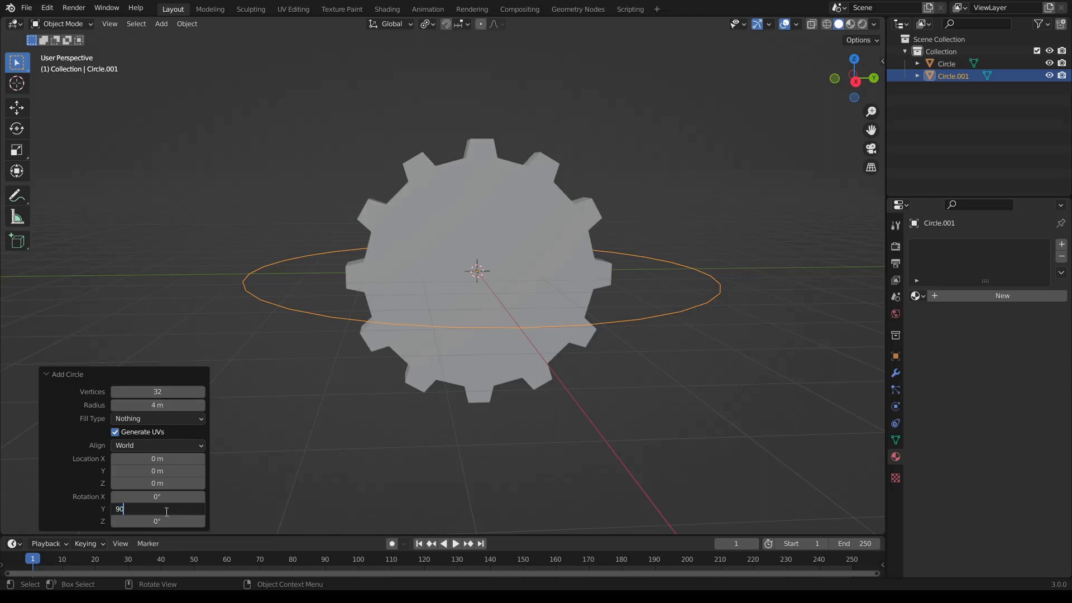
key("Return")
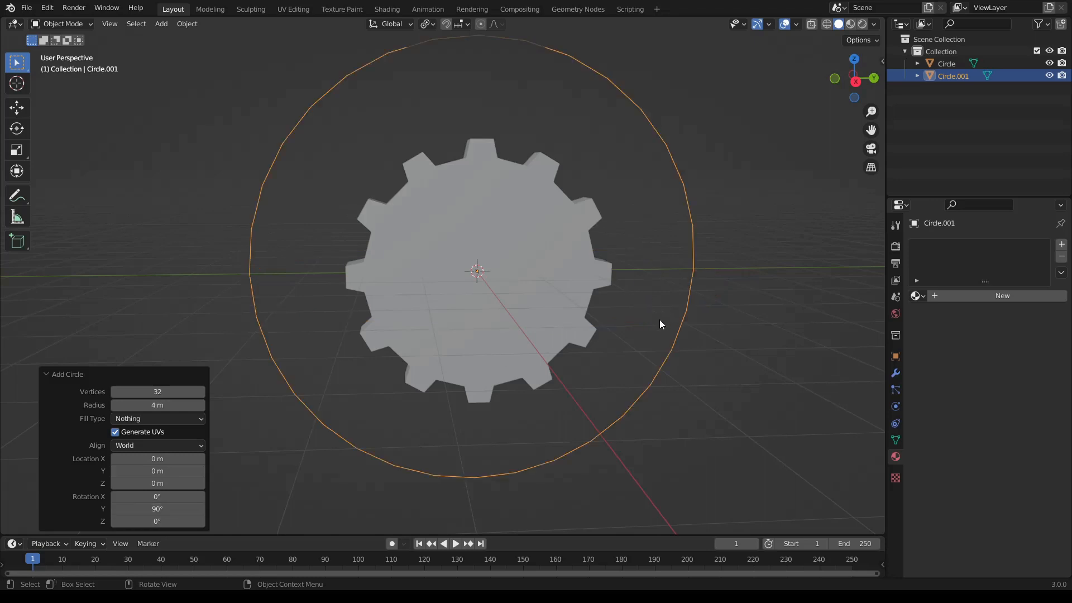
middle_click_drag(600, 322, 468, 300)
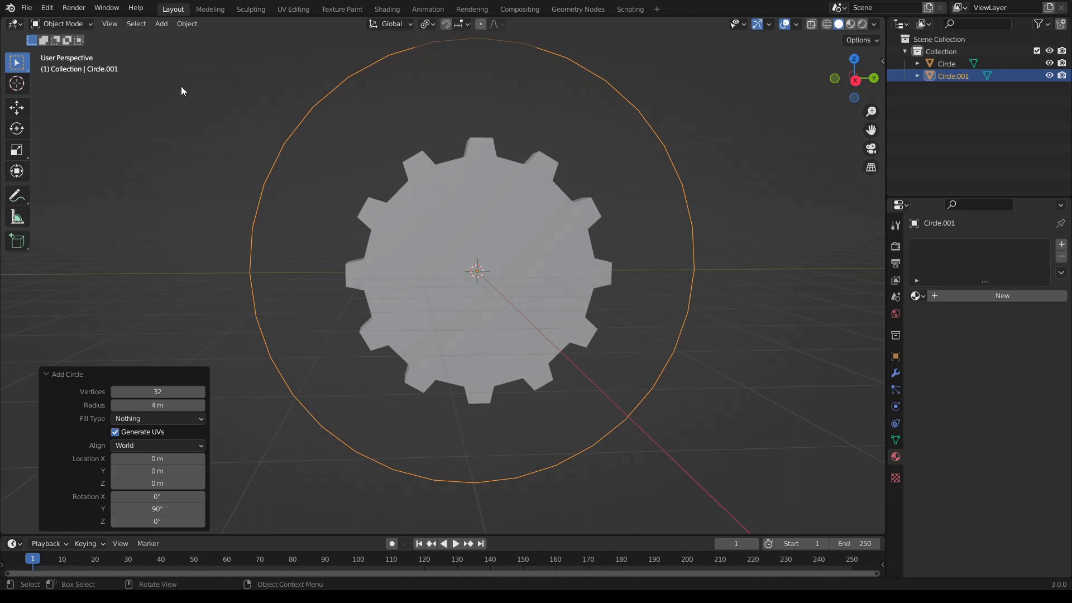
- Fill the new outer circle with a face in Edit Mode and clear the selection
key("Tab")
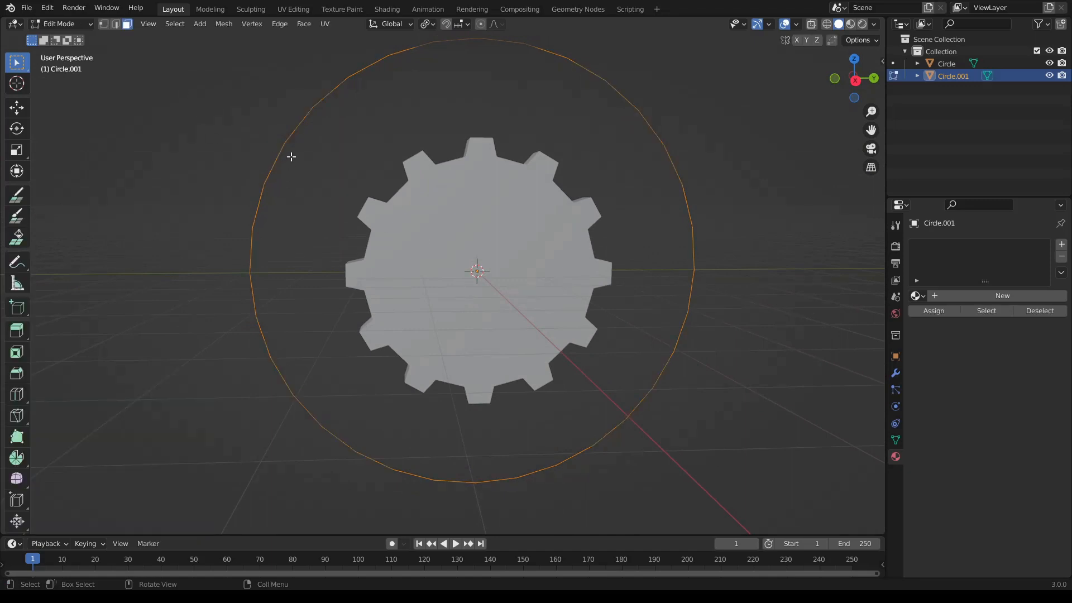
key("f")
key("alt+a")
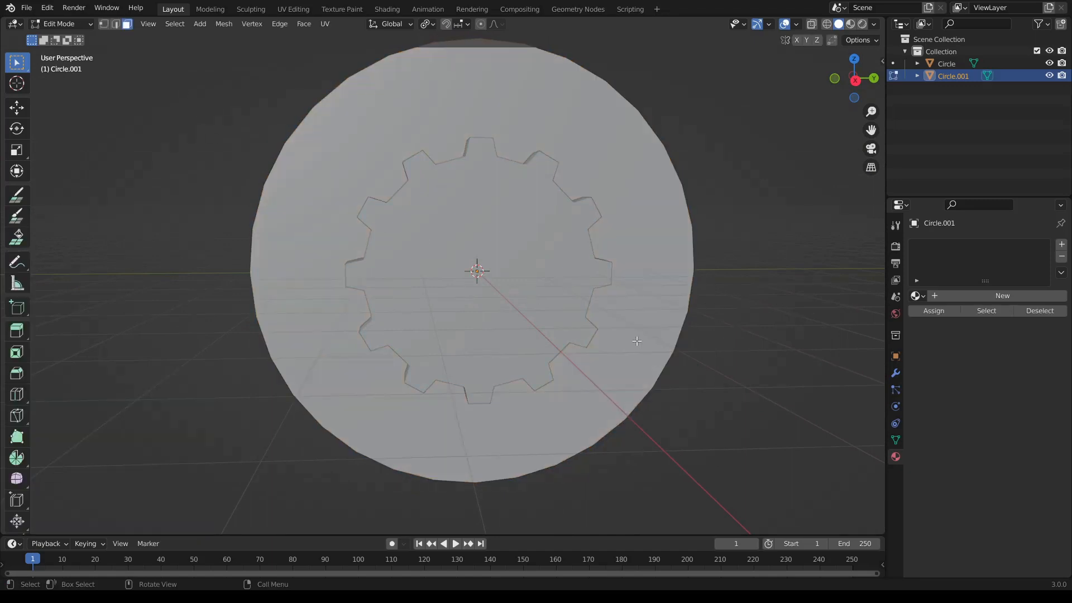
- Examine from several angles how the gear sits against the filled disc, and return to Object Mode
middle_click_drag(637, 341, 487, 330)
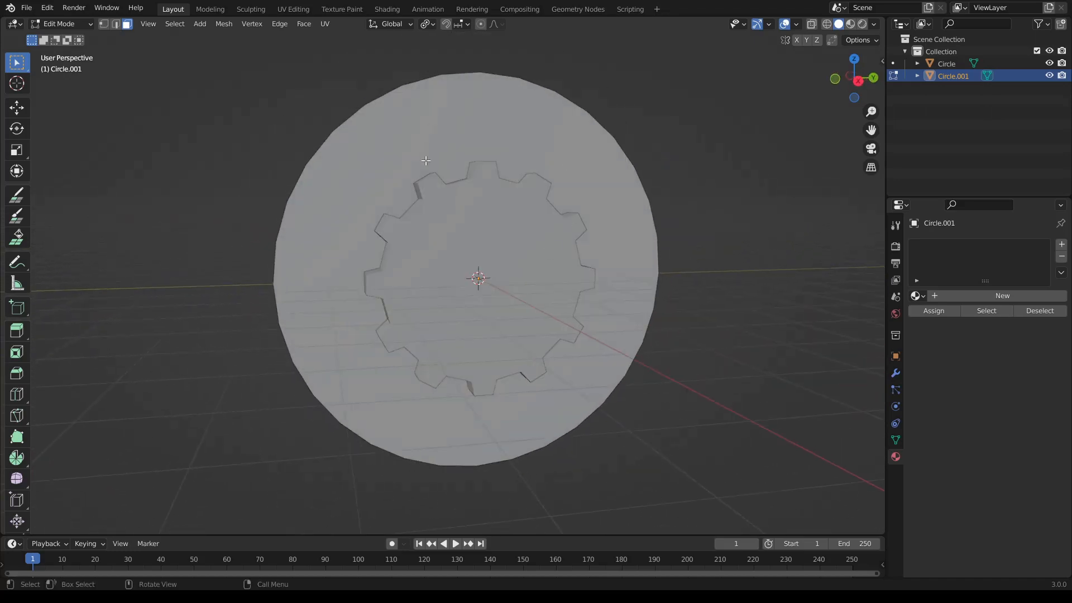
mouse_move(568, 349)
middle_mouse_down()
mouse_move(558, 349)
mouse_move(574, 350)
middle_mouse_up()
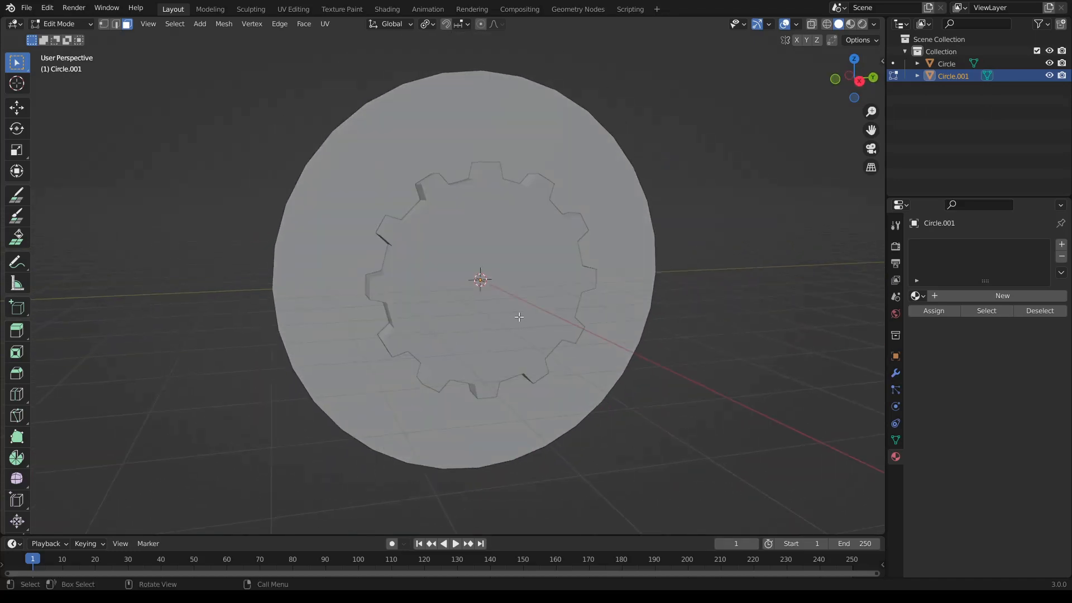
middle_click_drag(519, 316, 494, 307)
middle_click_drag(546, 273, 577, 273)
middle_click_drag(490, 279, 524, 269)
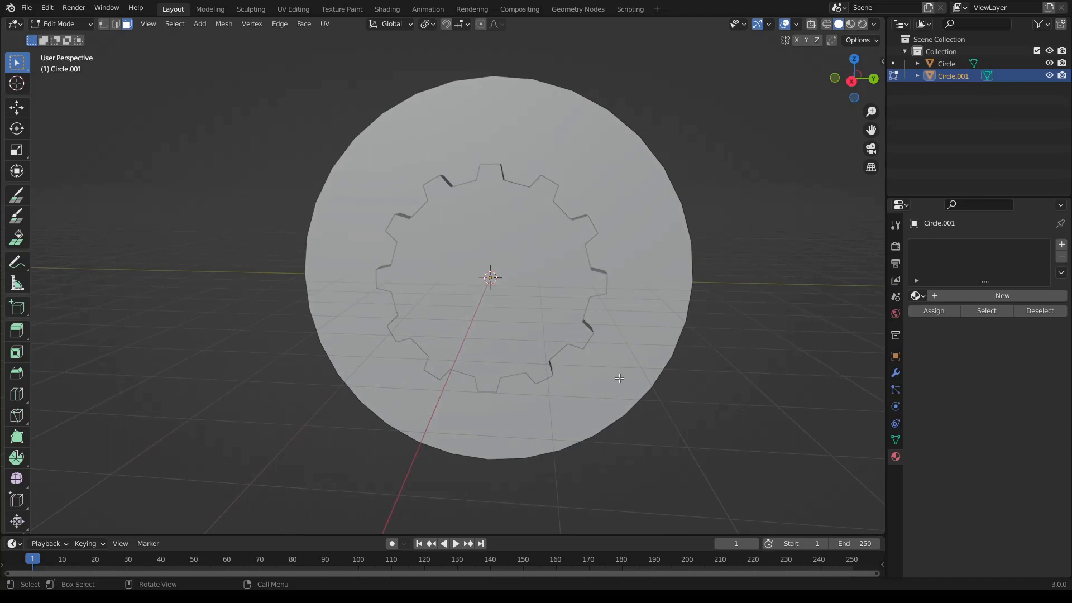
middle_click_drag(608, 389, 397, 285)
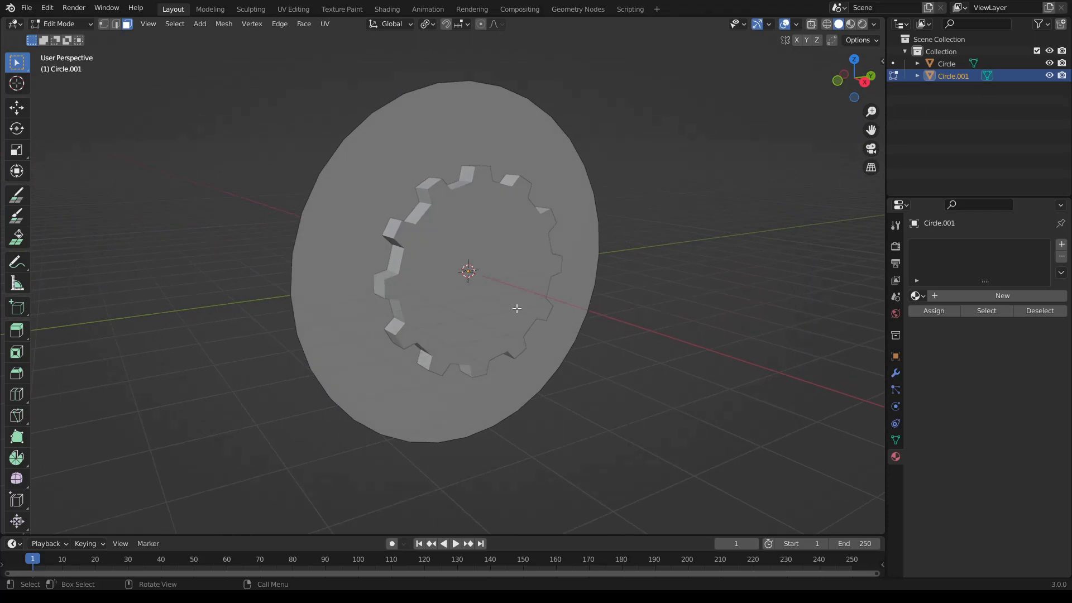
key("Tab")
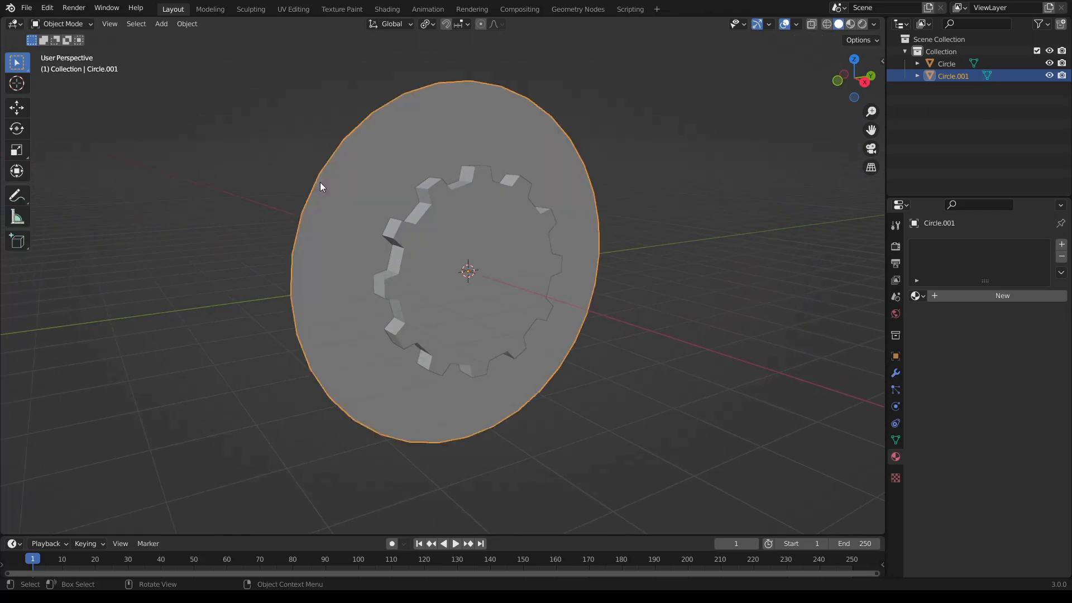
mouse_move(374, 178)
middle_mouse_down()
mouse_move(431, 153)
mouse_move(318, 124)
mouse_move(357, 184)
middle_mouse_up()
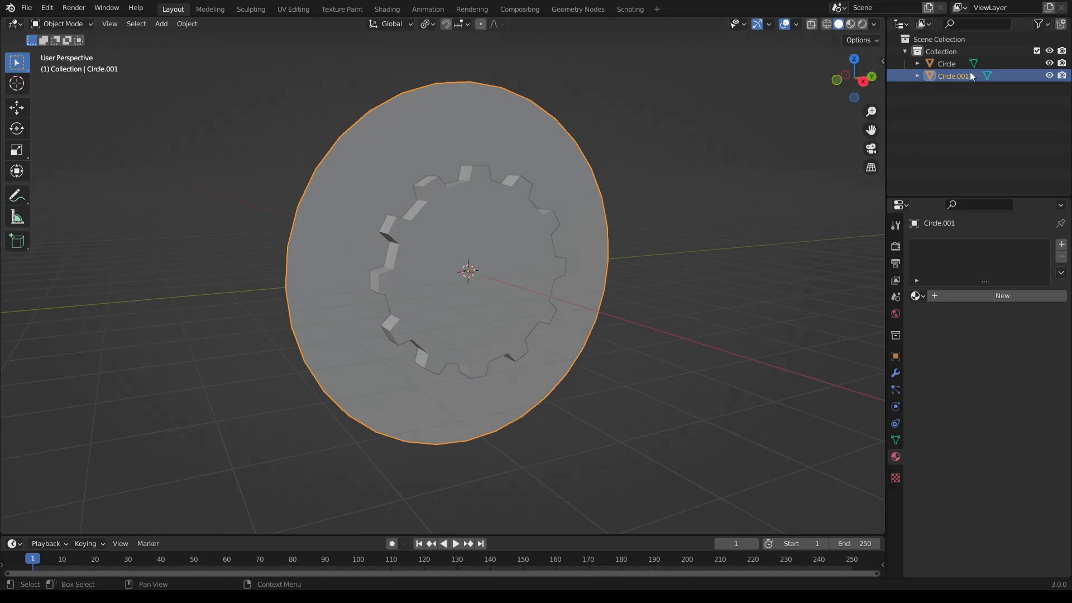
- Rename the gear object PortalGear and the large disc InnerGear
double_click(950, 63)
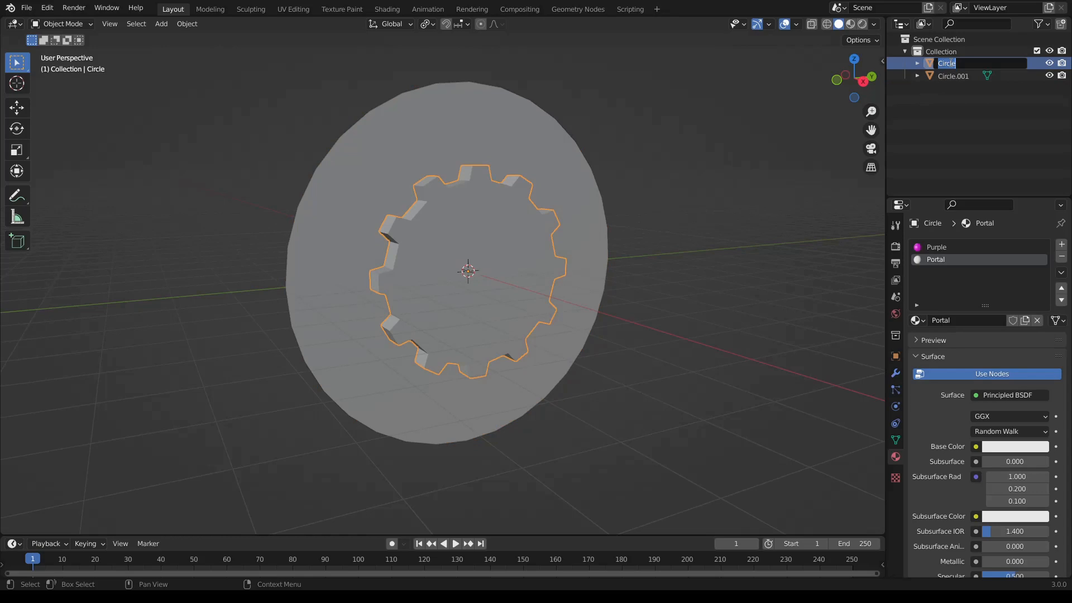
type("PortalGear")
key("Return")
double_click(950, 63)
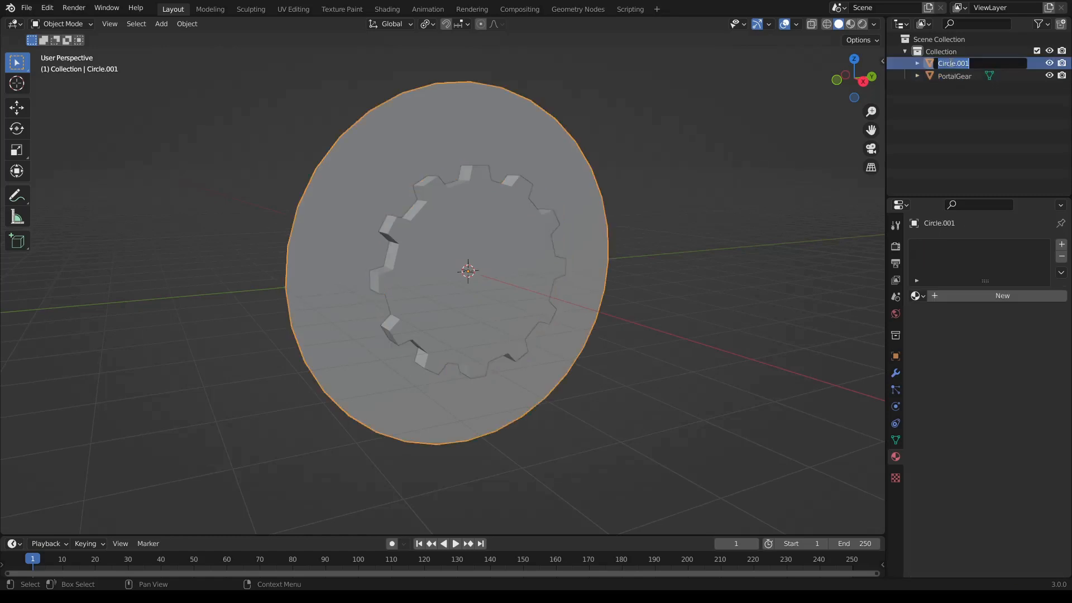
type("InnerGear")
key("Return")
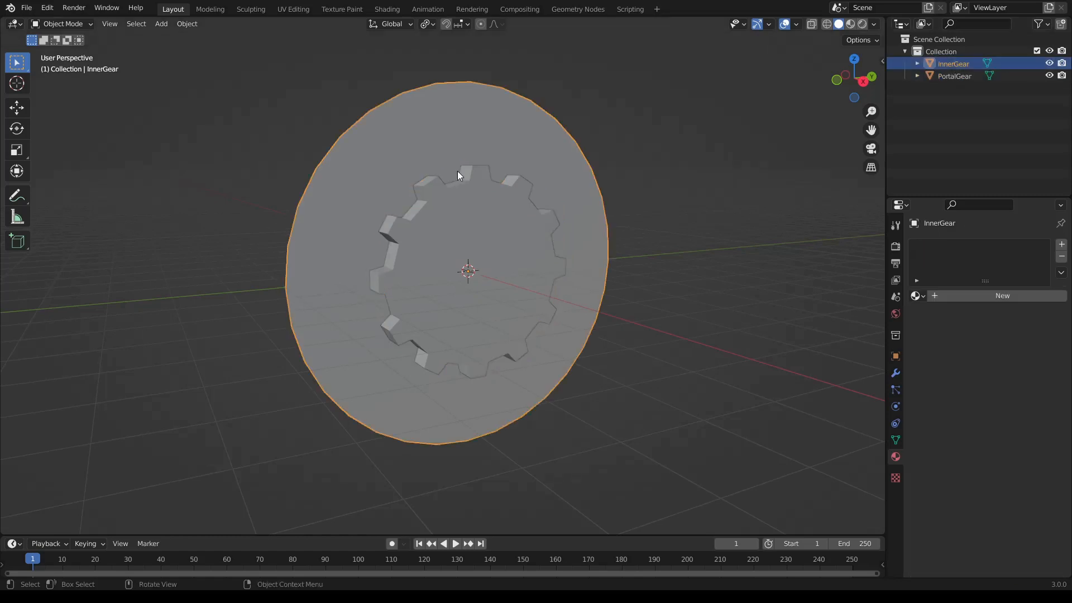
- In the front orthographic view, move the InnerGear disc 0.1 m along X into the gear's thickness
left_click(833, 82)
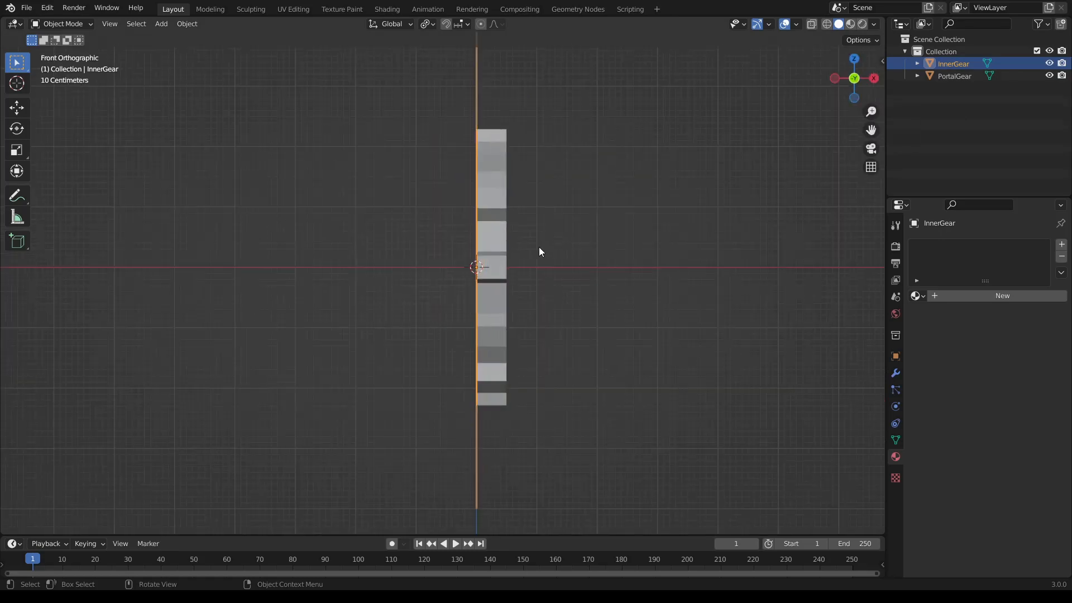
key("g")
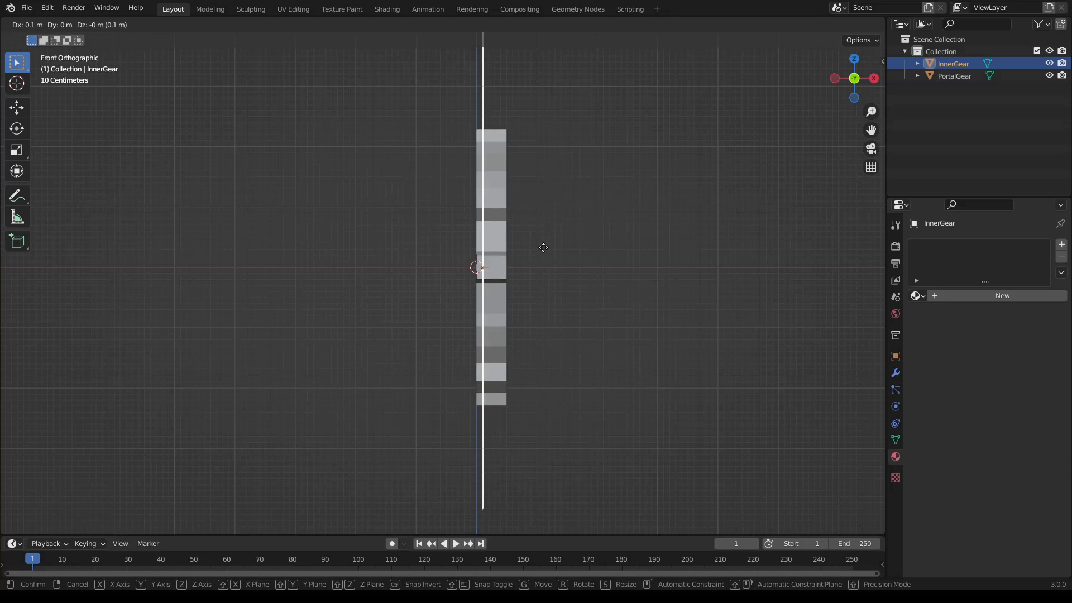
left_click(542, 247, "ctrl")
middle_click_drag(488, 245, 541, 342)
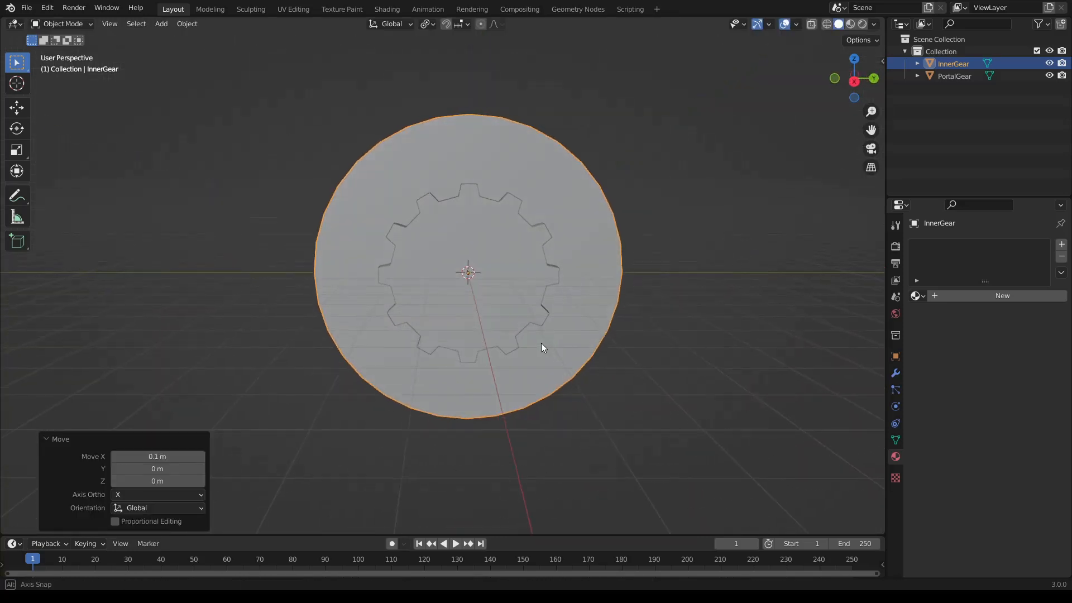
- Add a Boolean modifier in Difference mode to the InnerGear disc with PortalGear as the operand object
left_click(895, 373)
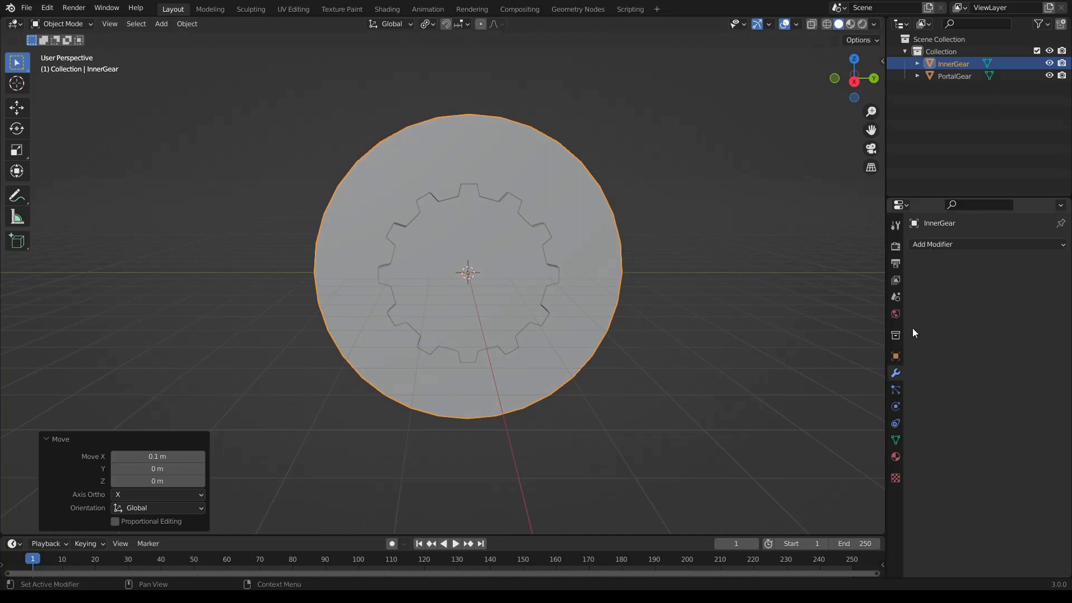
left_click(925, 244)
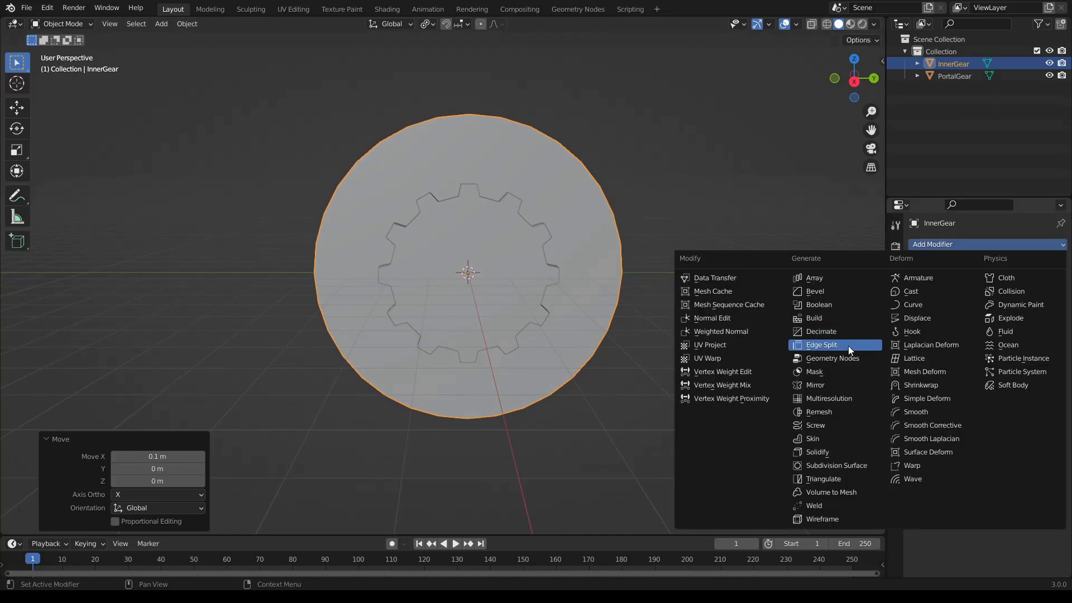
left_click(820, 304)
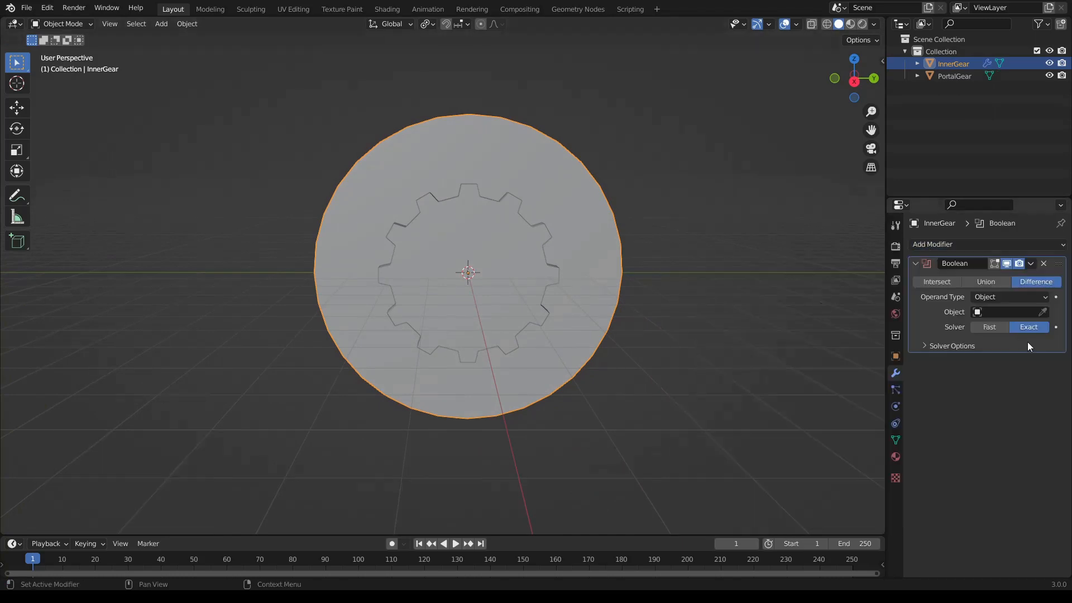
left_click(1003, 312)
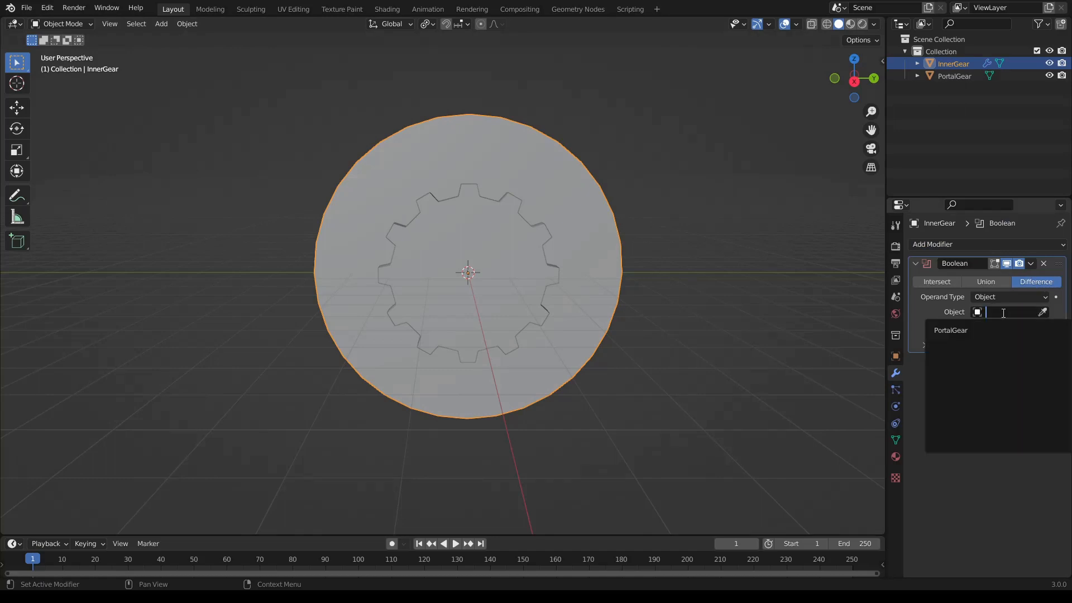
left_click(974, 331)
- Check the Boolean cut around the gear and apply the modifier to InnerGear
middle_click_drag(572, 296, 455, 212)
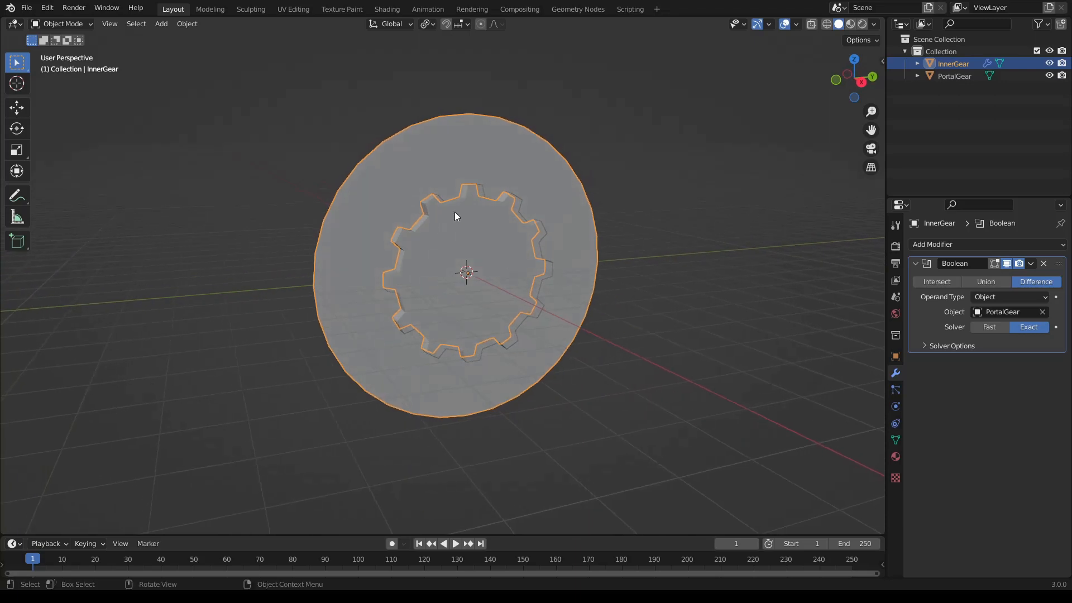
scroll(460, 267, "up", 2)
middle_click_drag(461, 267, 447, 266)
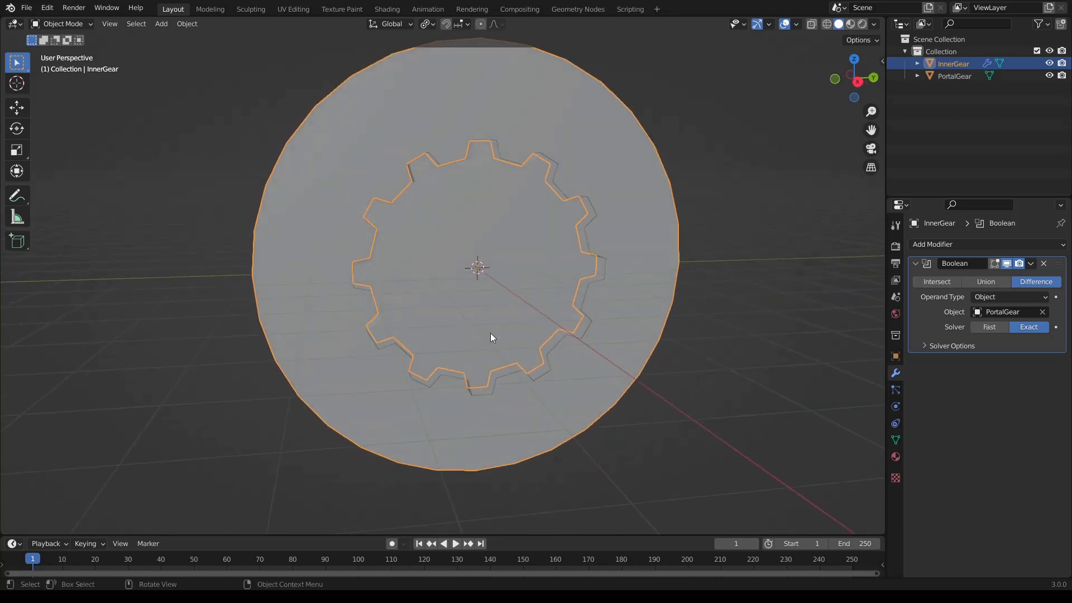
scroll(527, 282, "down", 1)
middle_click_drag(527, 283, 541, 286)
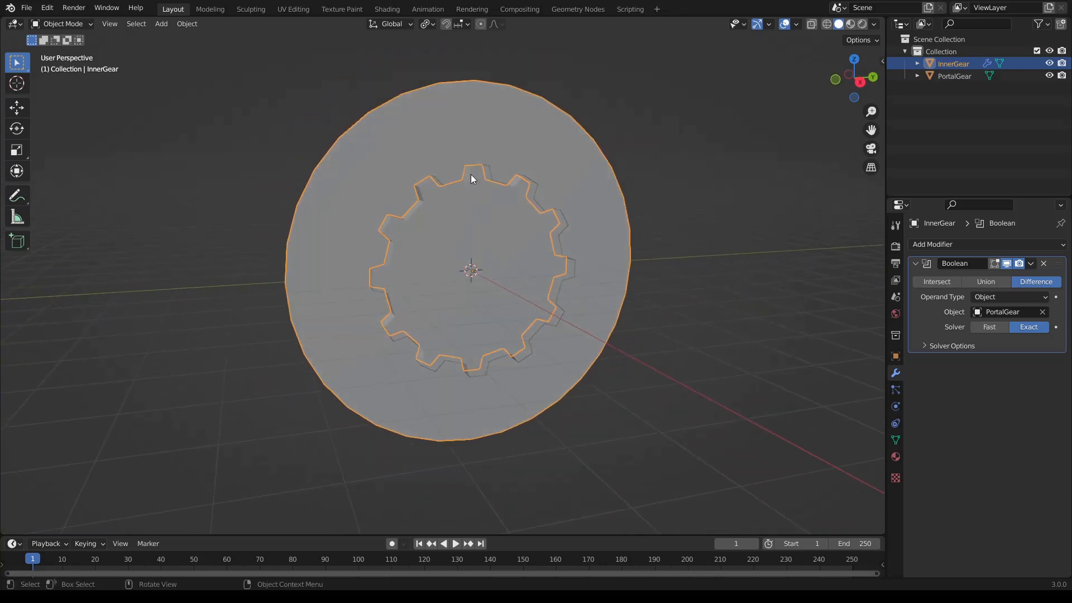
left_click(1031, 264)
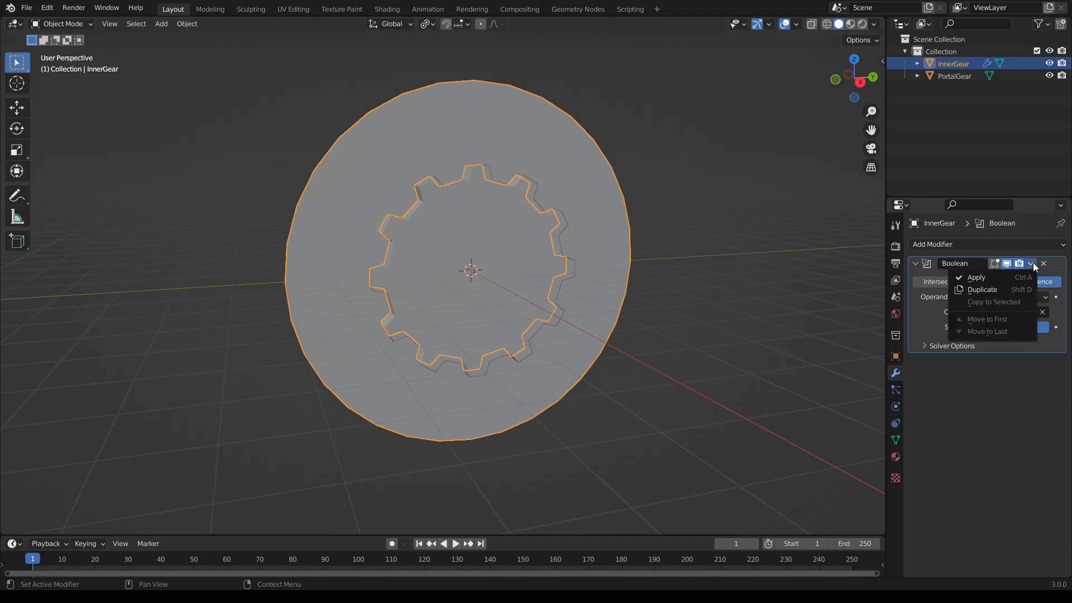
left_click(1014, 277)
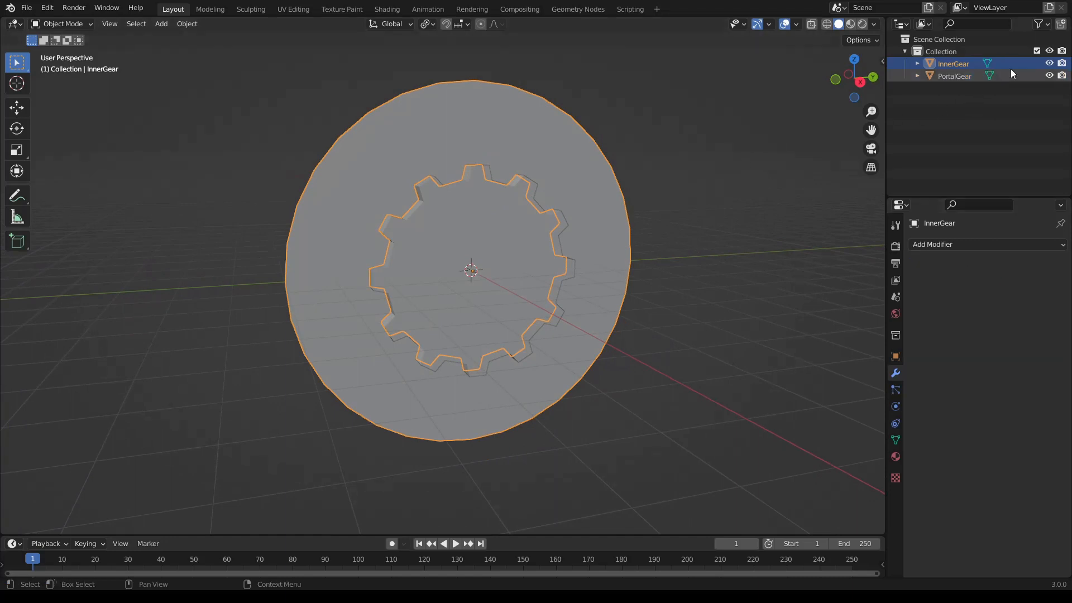
- Hide the PortalGear object, clear the selection and inspect the gear-shaped opening in the disc
left_click(1049, 75)
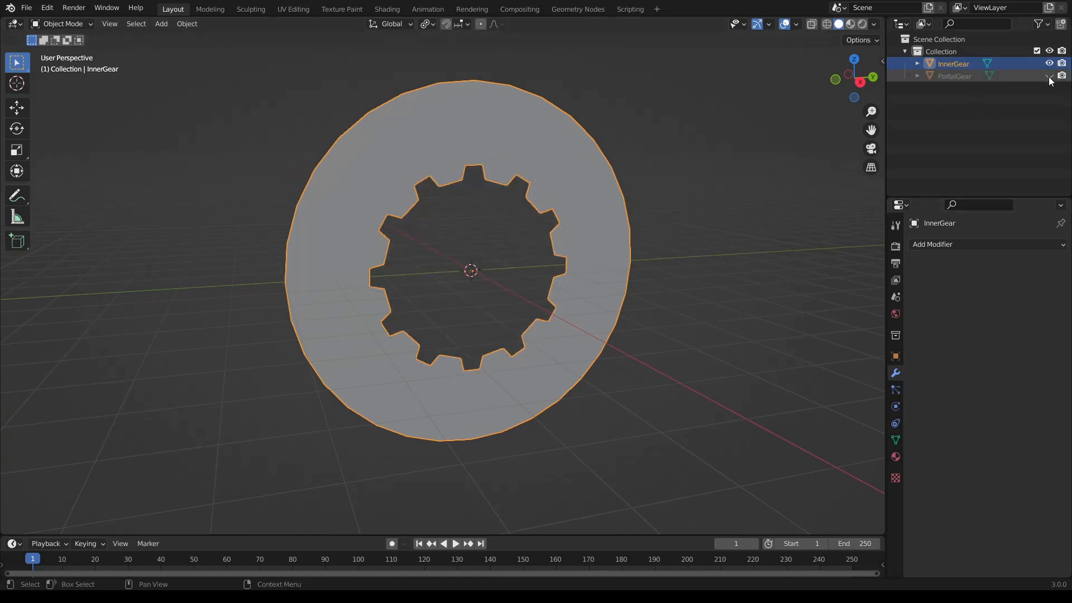
left_click(708, 287)
middle_click_drag(709, 287, 509, 284)
scroll(558, 289, "up", 3)
scroll(497, 275, "down", 2)
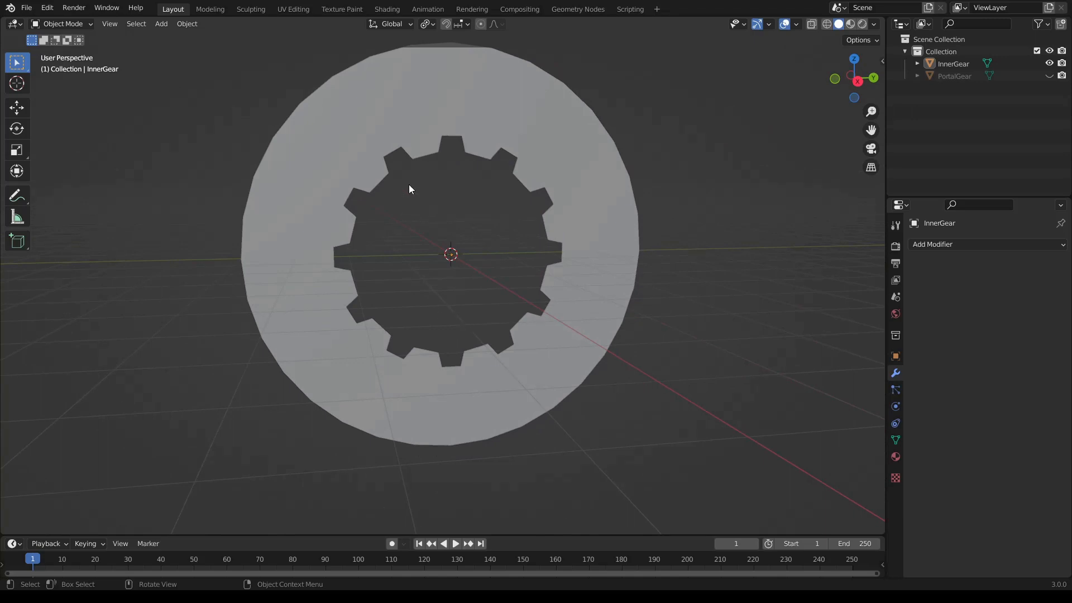
middle_click_drag(398, 267, 449, 276)
- Select the InnerGear disc and move it back along X onto the world origin in the front orthographic view
left_click(358, 166)
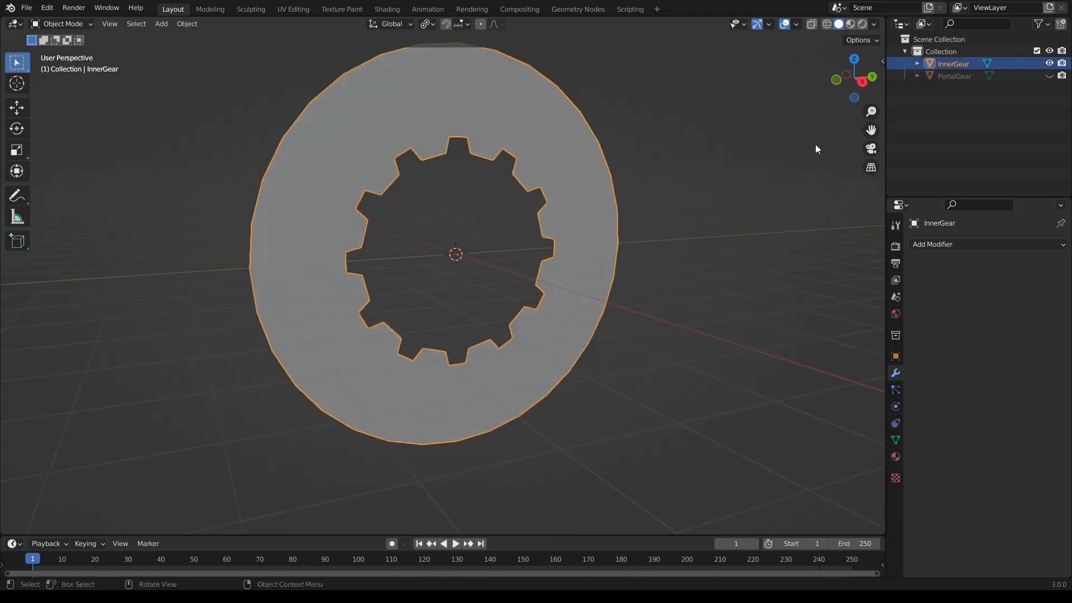
left_click(835, 79)
key("g")
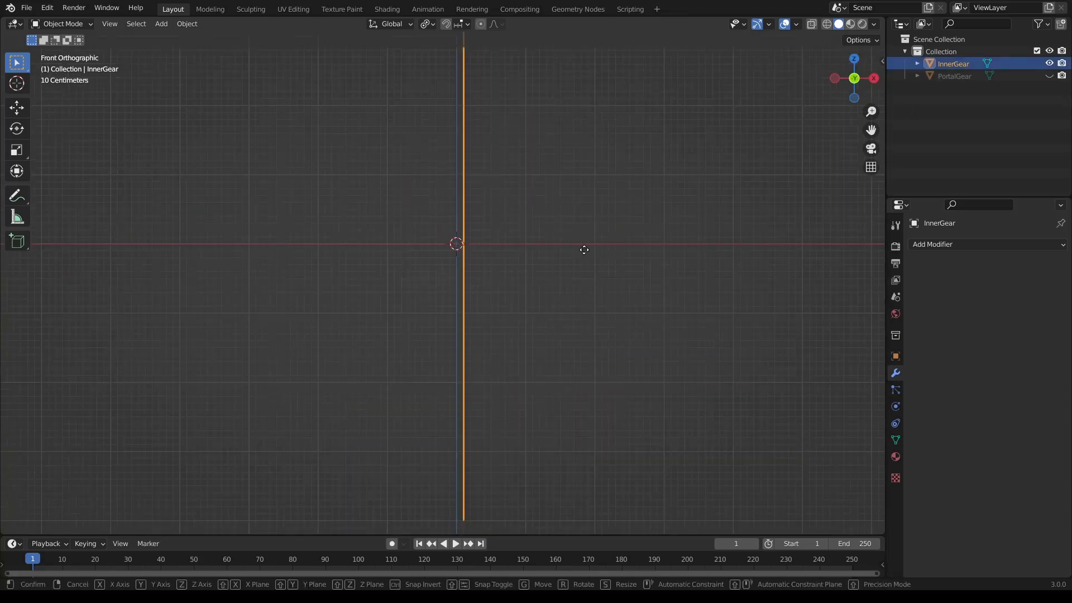
left_click(573, 246)
- In Edit Mode with face selection, select the whole InnerGear ring, extrude it 0.5 m along its normal and return to Object Mode
middle_click_drag(573, 246, 532, 282)
key("Tab")
left_click(126, 24)
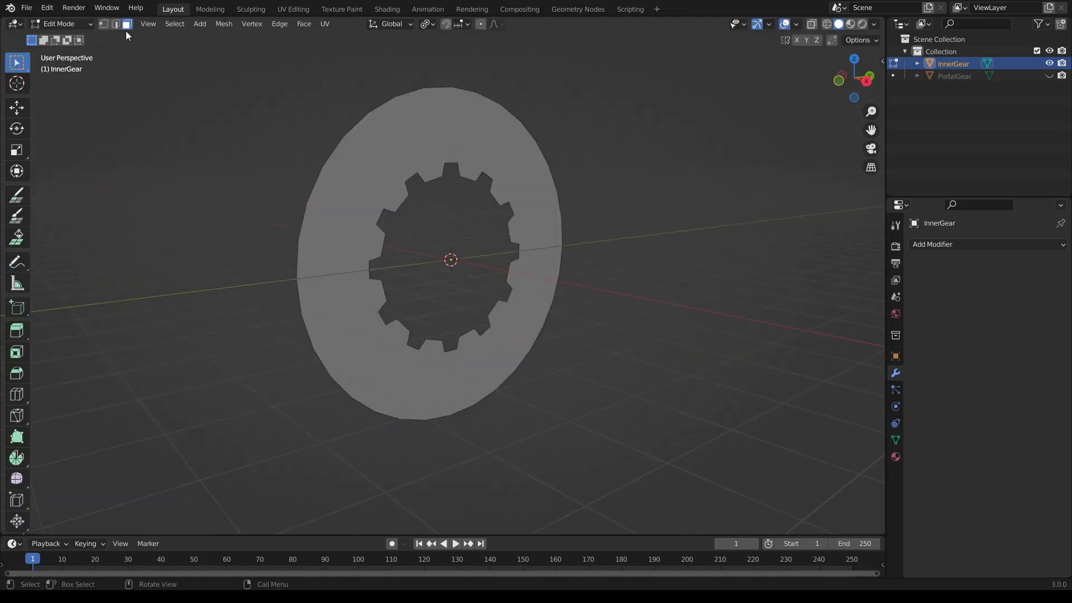
key("a")
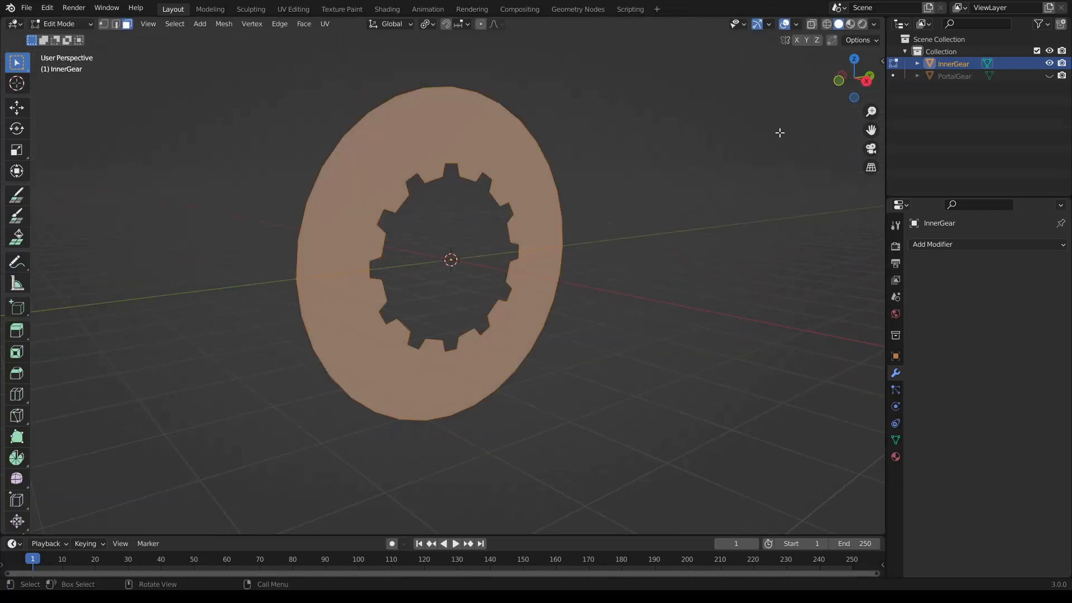
left_click(839, 82)
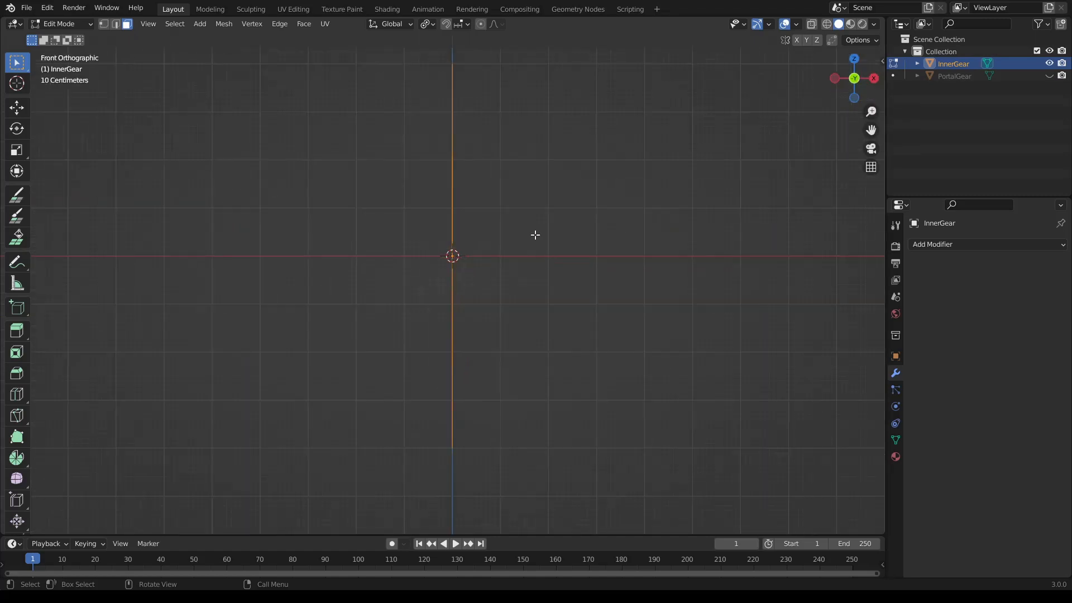
key("e")
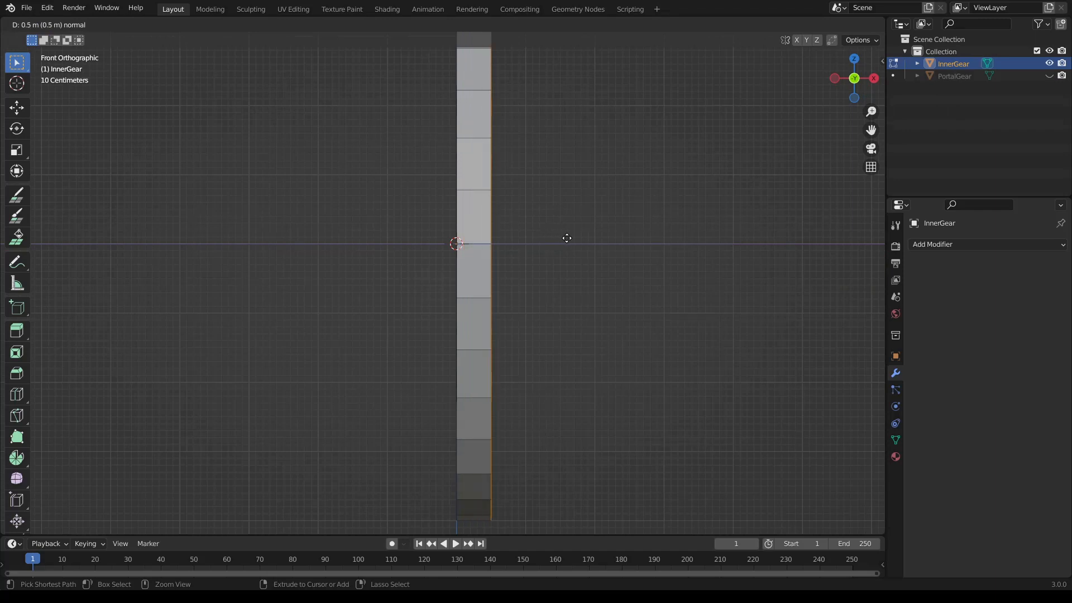
left_click(569, 239)
middle_click_drag(572, 239, 535, 330)
key("Tab")
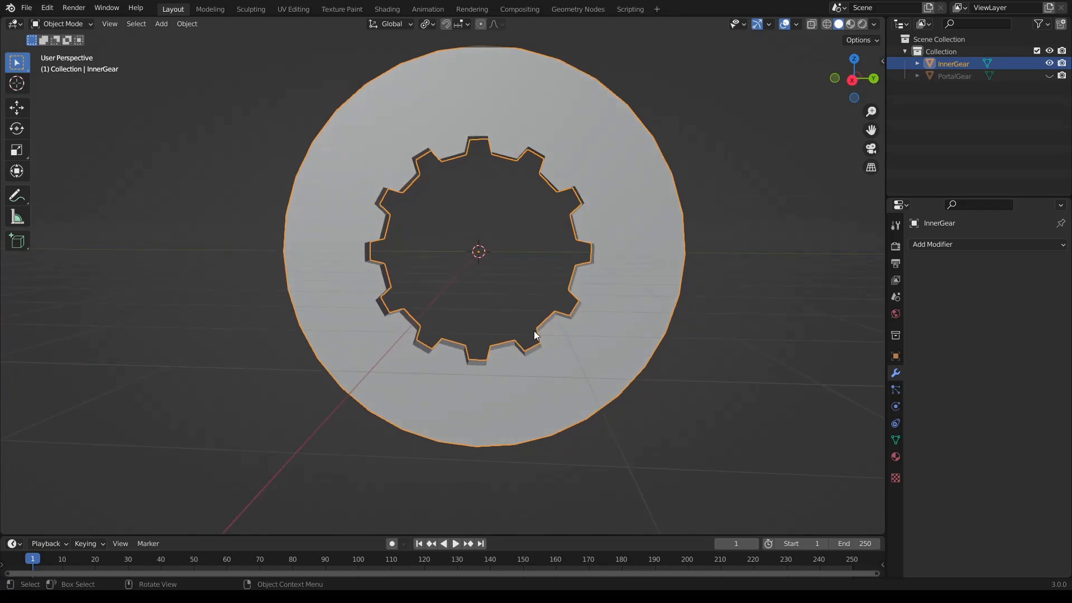
- Switch InnerGear to the UV Editing workspace, widen the UV editor and view the ring in right orthographic view
middle_click_drag(533, 330, 481, 266)
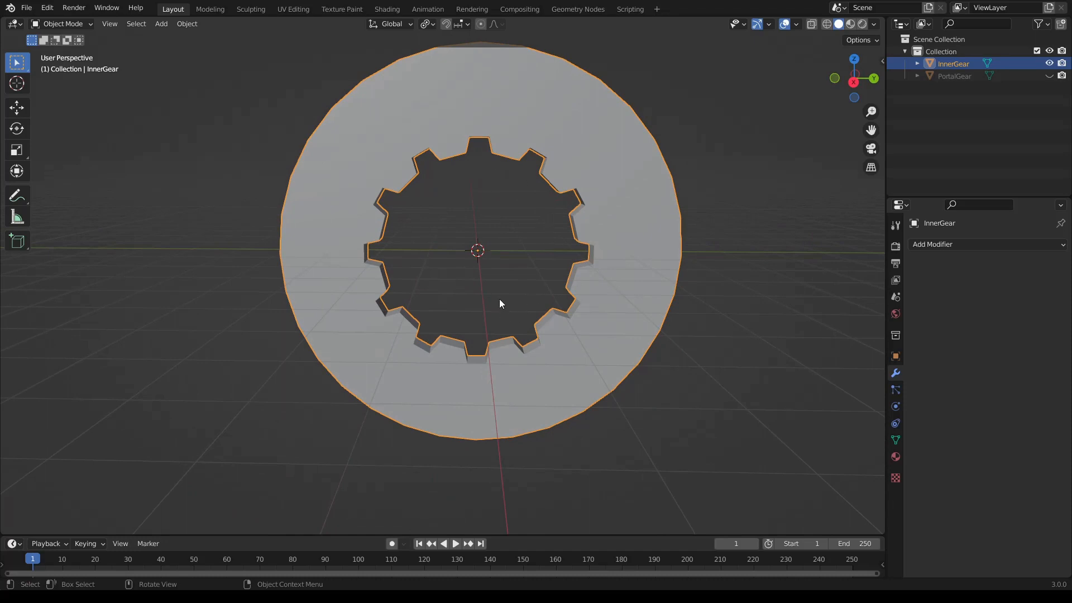
middle_click_drag(500, 300, 528, 212)
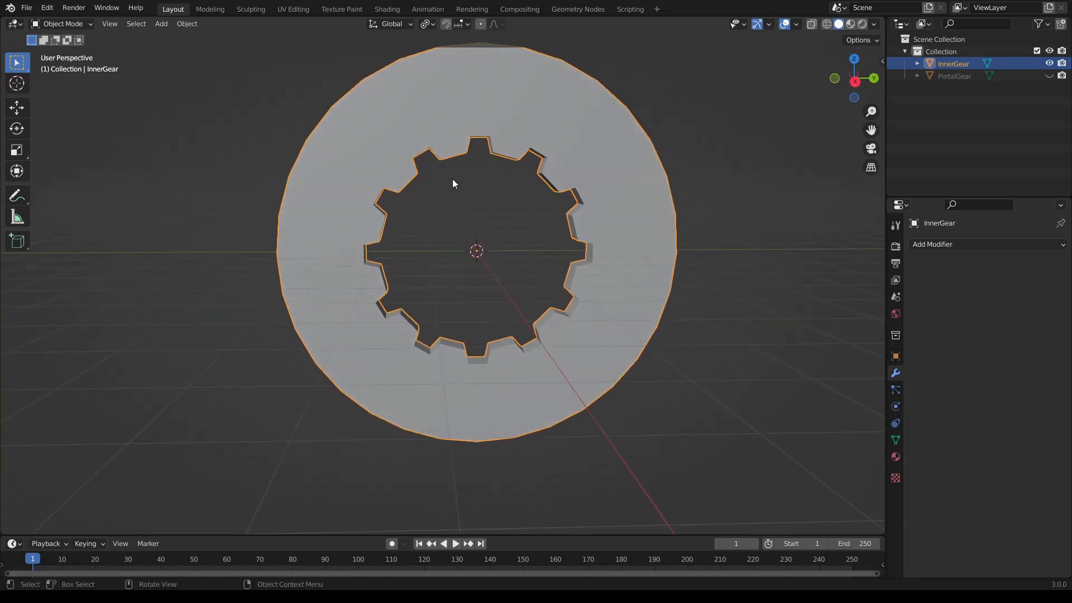
scroll(400, 198, "down", 1)
middle_click_drag(400, 197, 383, 196)
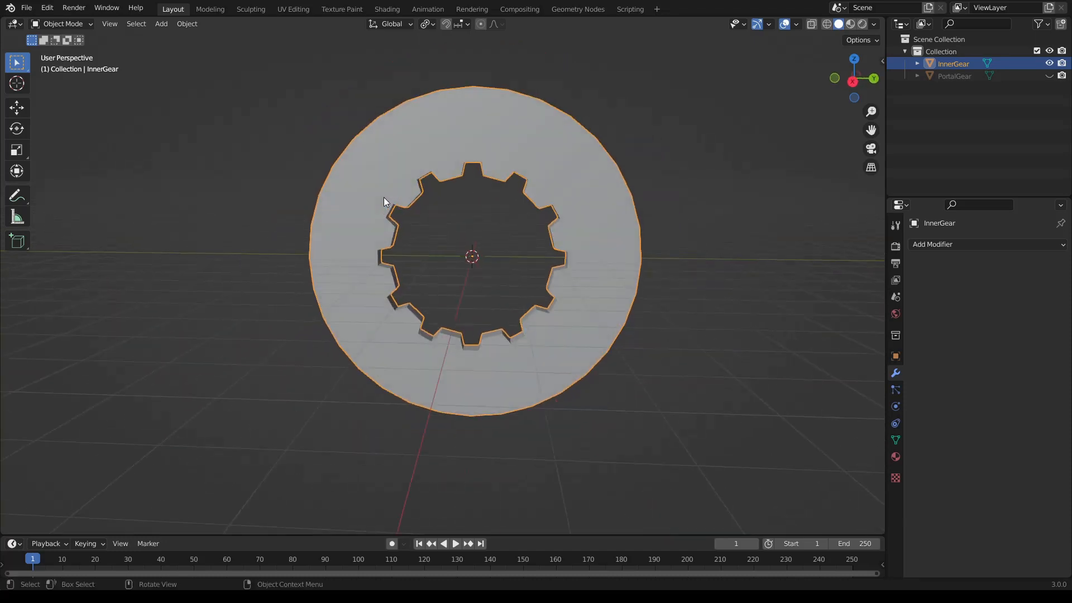
left_click(287, 7)
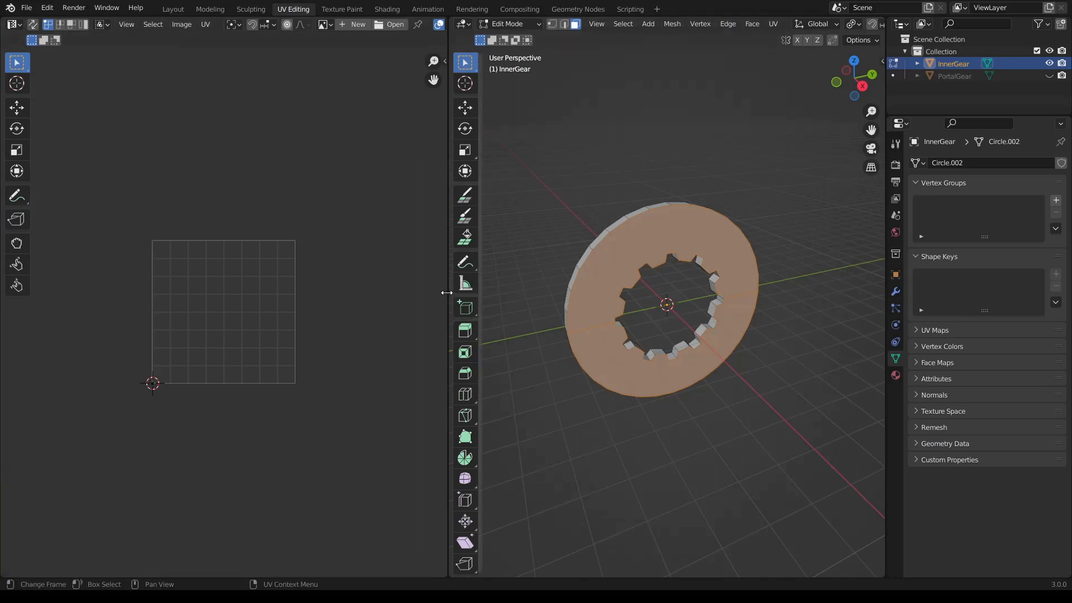
left_click_drag(447, 292, 544, 293)
middle_click_drag(771, 251, 795, 213)
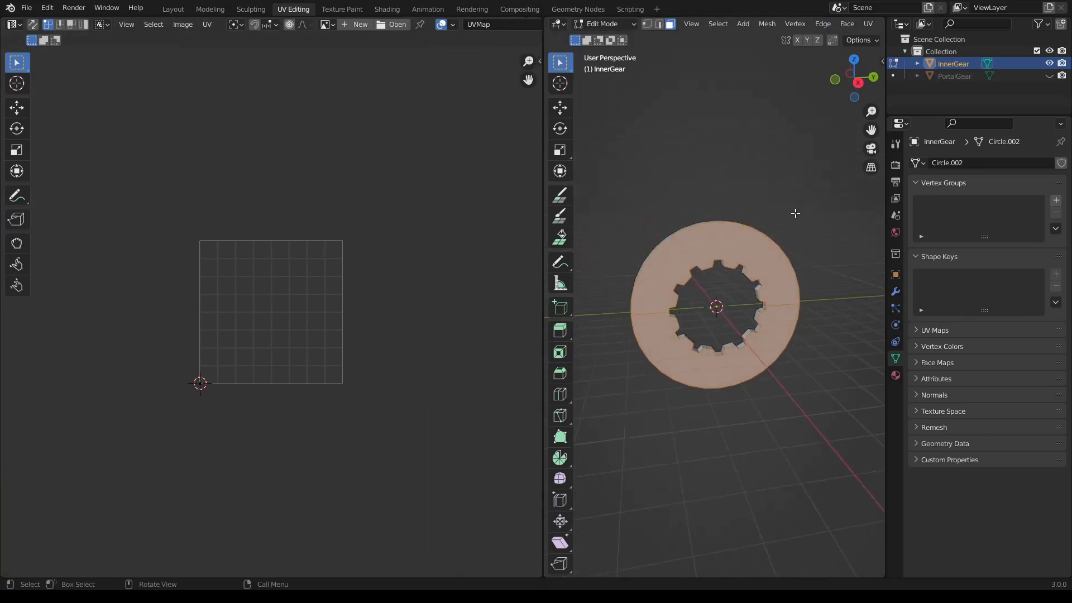
left_click(858, 83)
scroll(735, 343, "up", 2)
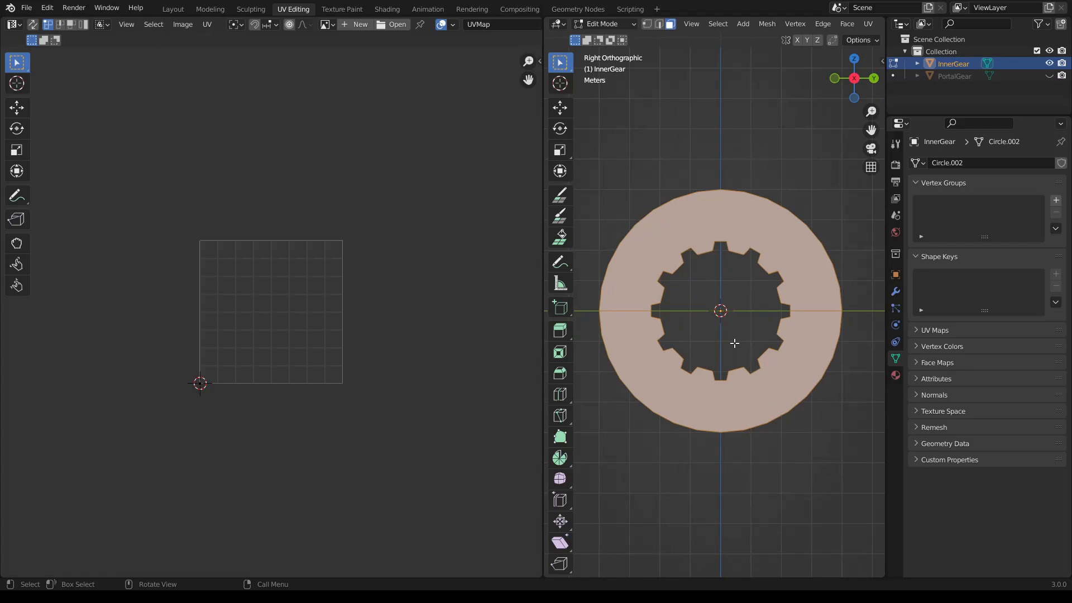
- Unwrap only the selected flat face of the InnerGear ring with Cube Projection
key("u")
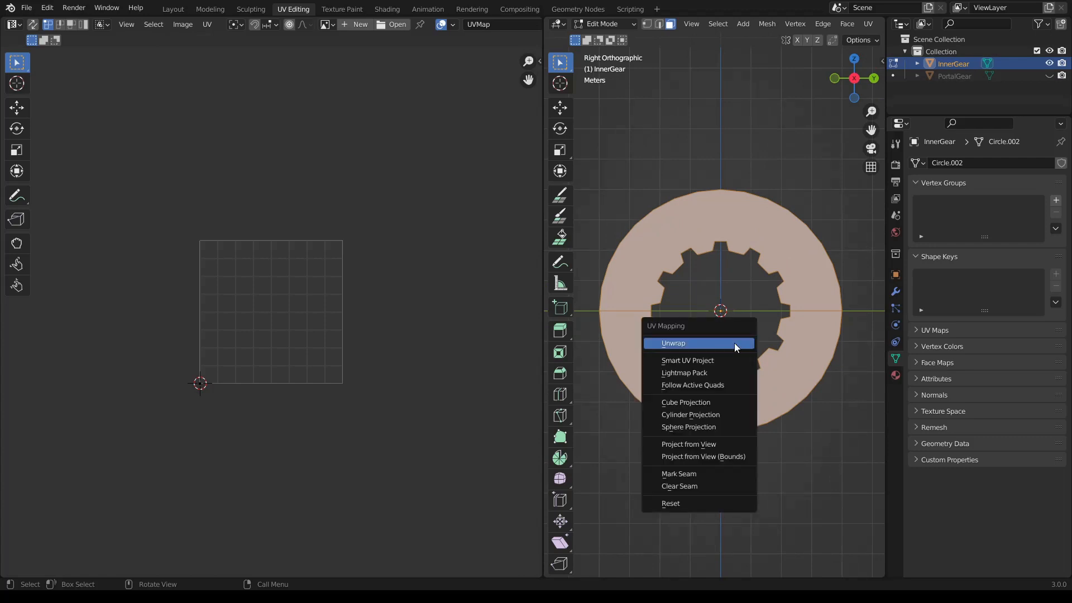
left_click(715, 403)
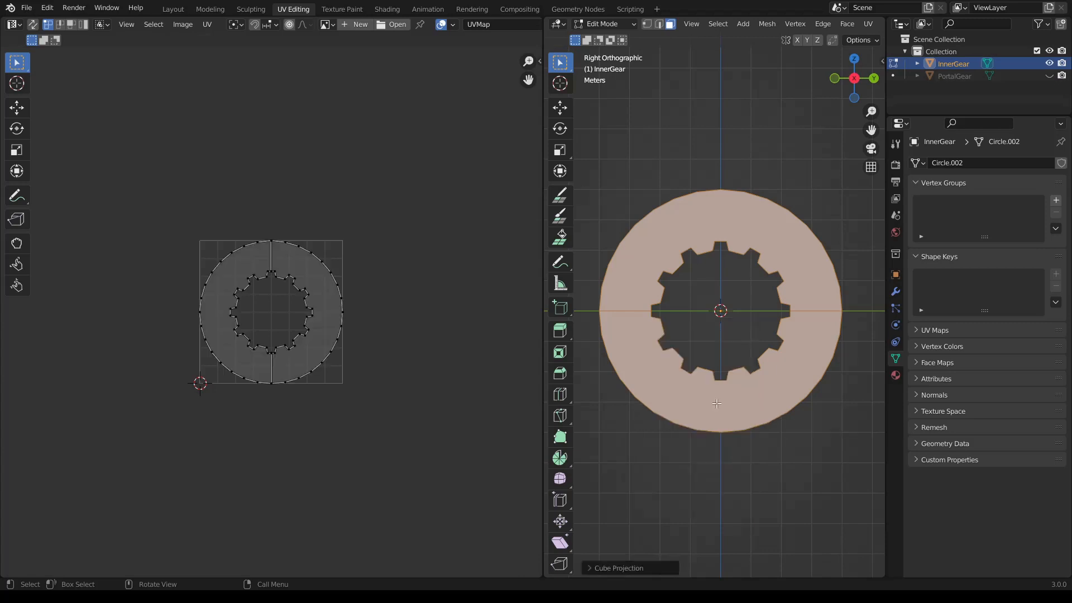
scroll(290, 302, "up", 4)
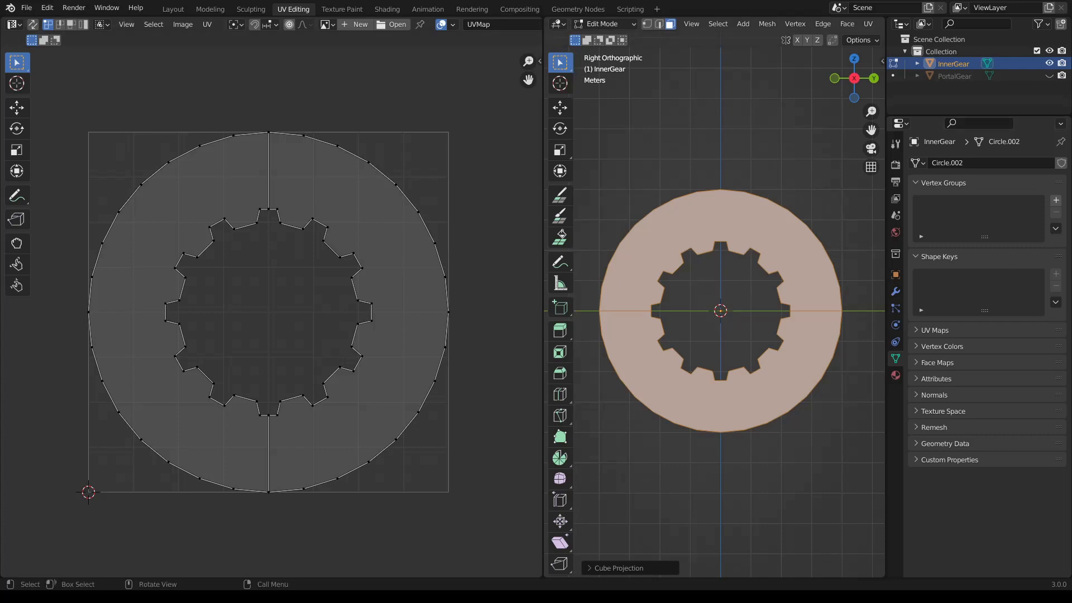
- Select all faces of InnerGear and unwrap them with Cube Projection in the right orthographic view
middle_click_drag(715, 431, 627, 430)
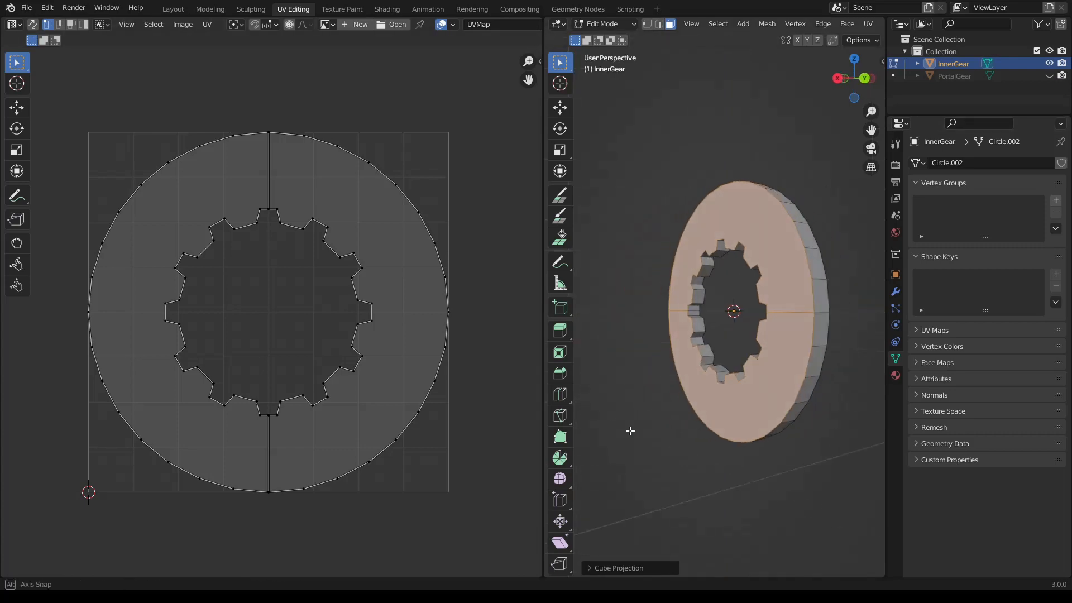
left_click(647, 447)
key("a")
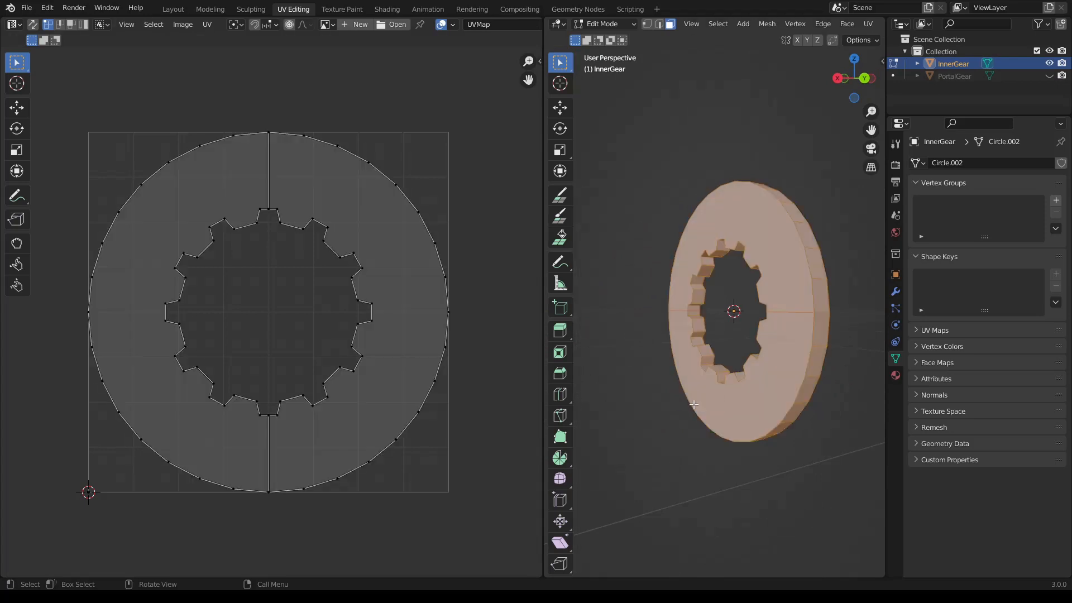
middle_click_drag(693, 406, 767, 334)
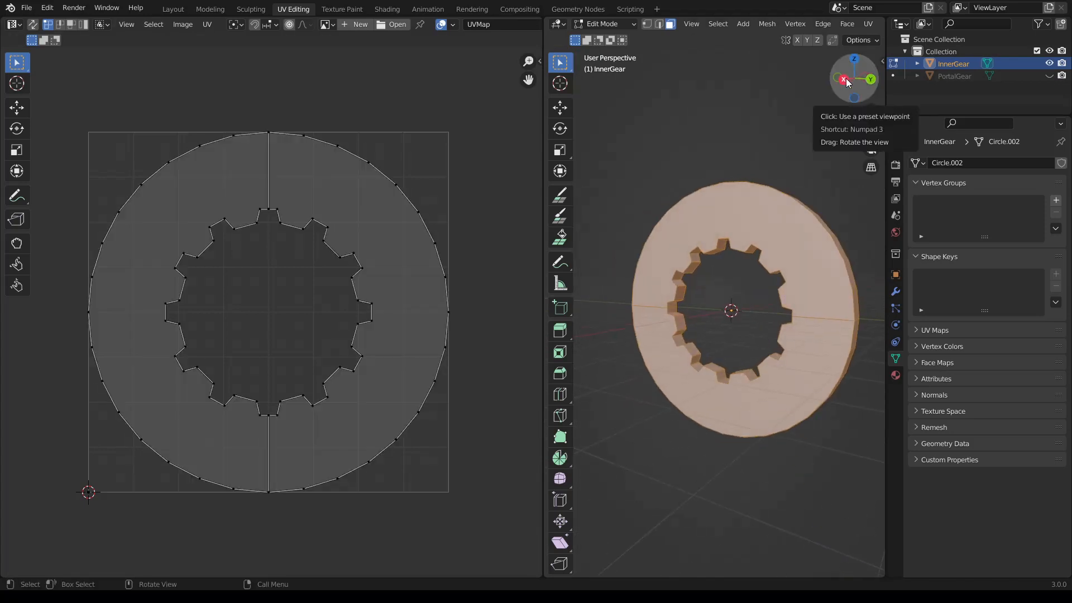
left_click(844, 79)
key("u")
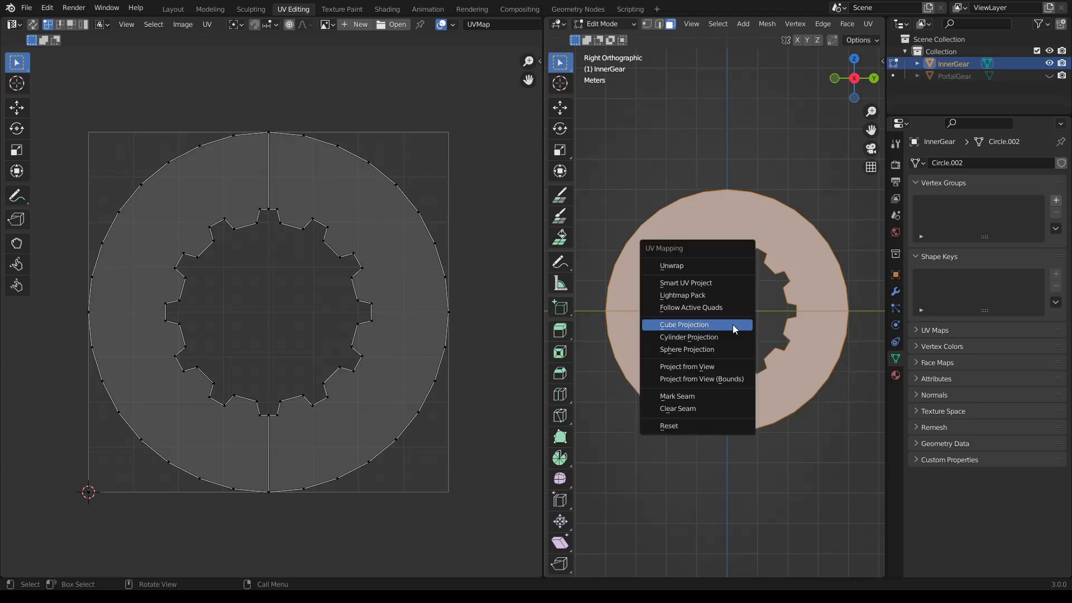
left_click(732, 323)
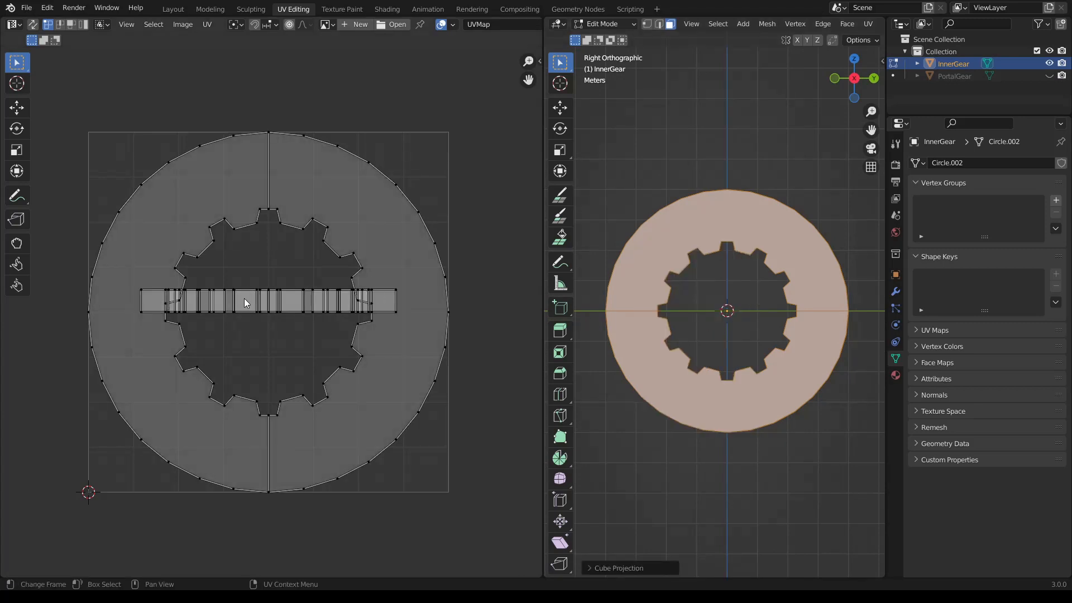
- Select the side-face strip as a UV island, scale it to about 0.2 and centre it inside the gear opening
middle_click_drag(681, 268, 715, 355)
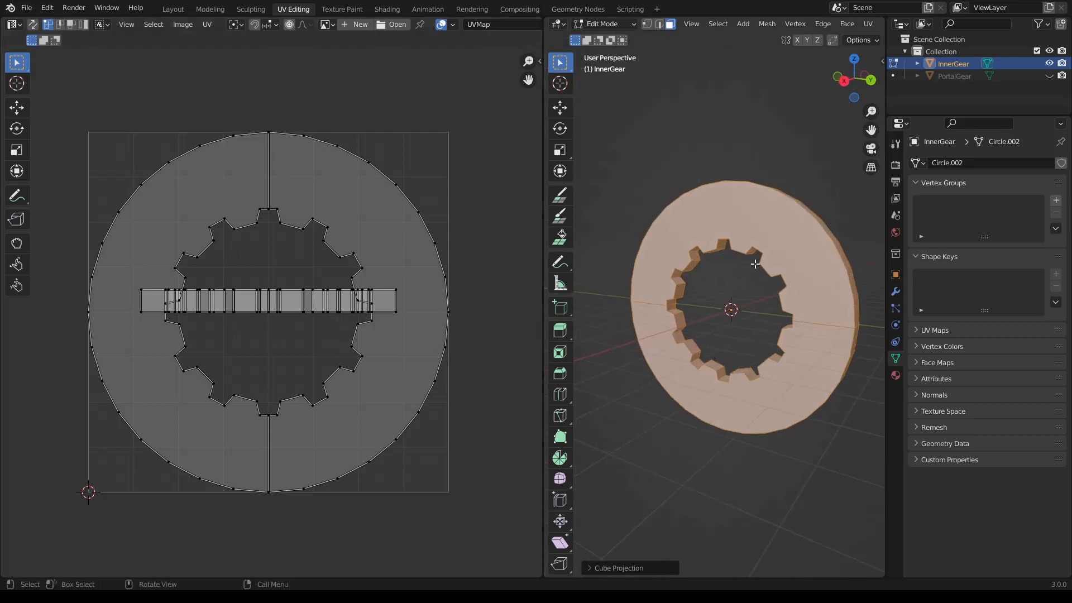
middle_click_drag(749, 262, 714, 268)
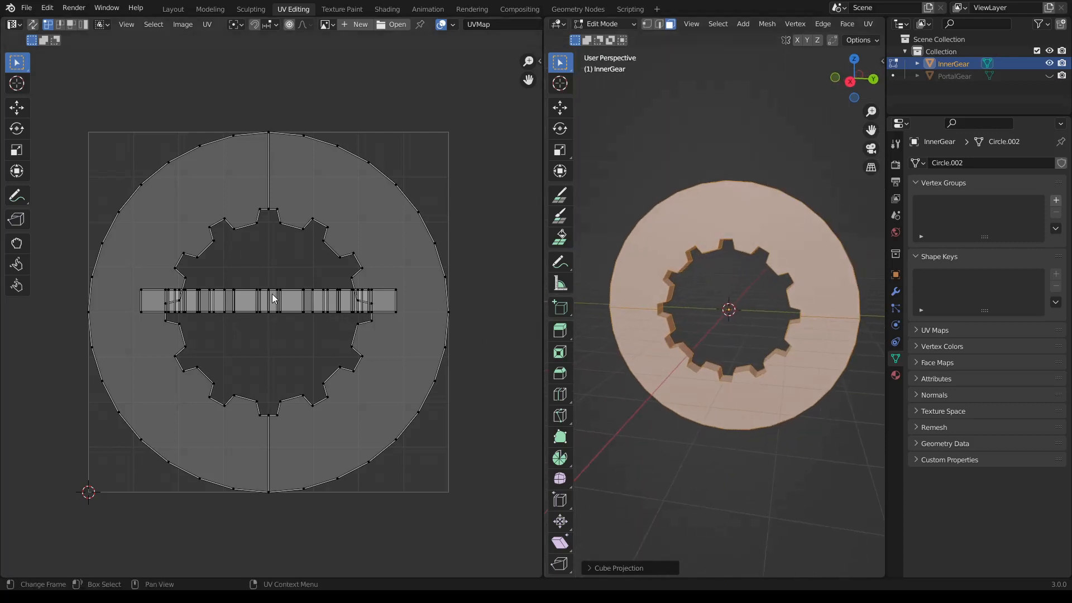
left_click(83, 25)
left_click(360, 320)
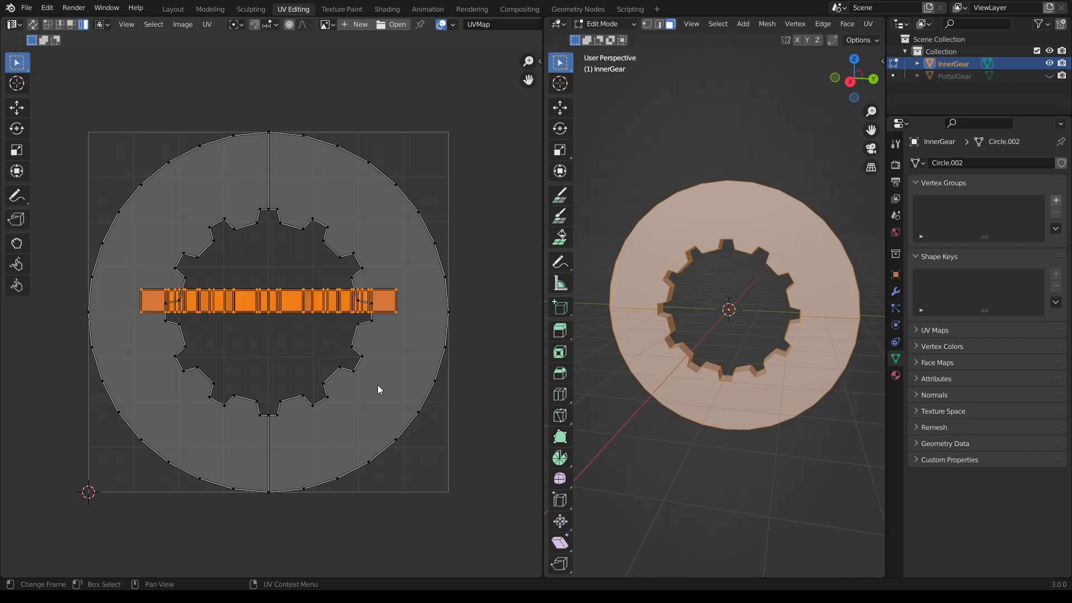
key("s")
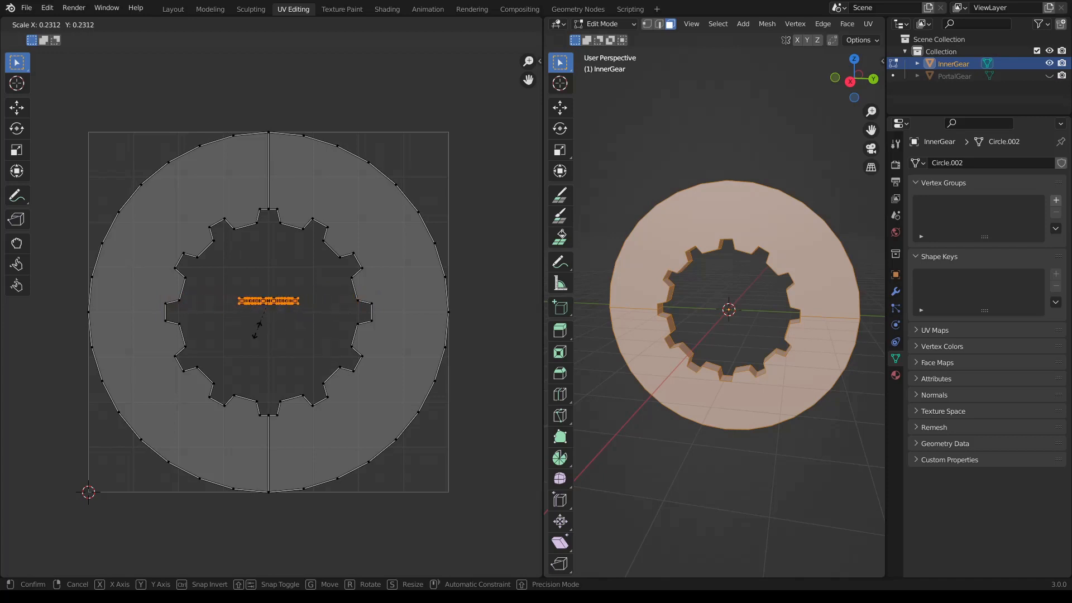
left_click(255, 320)
key("g")
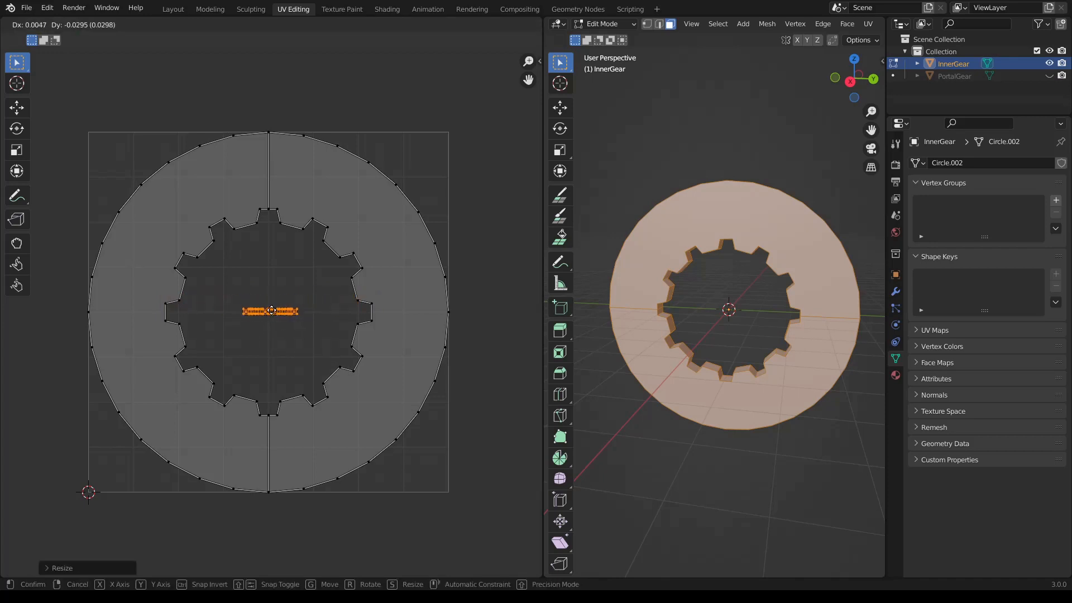
left_click(270, 313)
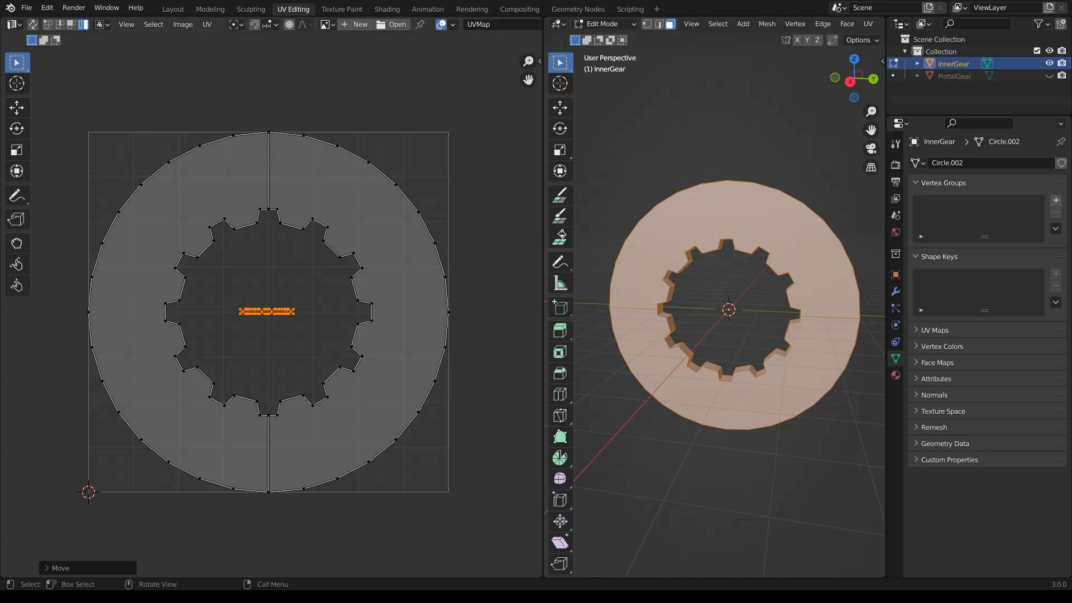
- Switch InnerGear to the Texture Paint workspace, face the ring in the 3D view and widen the image editor
key("ctrl+Page_Down")
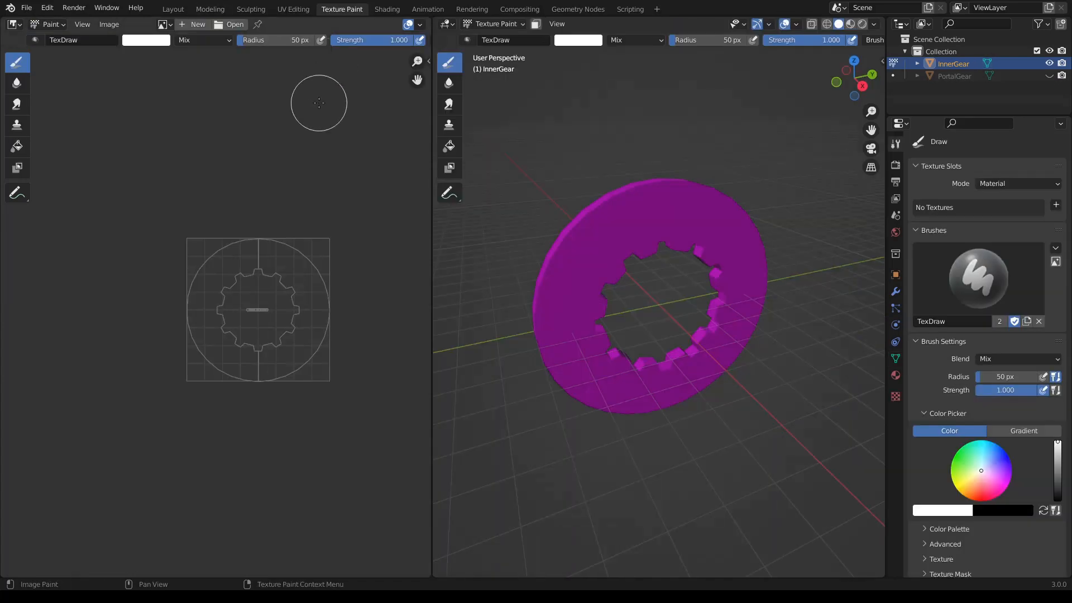
scroll(326, 280, "up", 2)
middle_click_drag(658, 353, 574, 311)
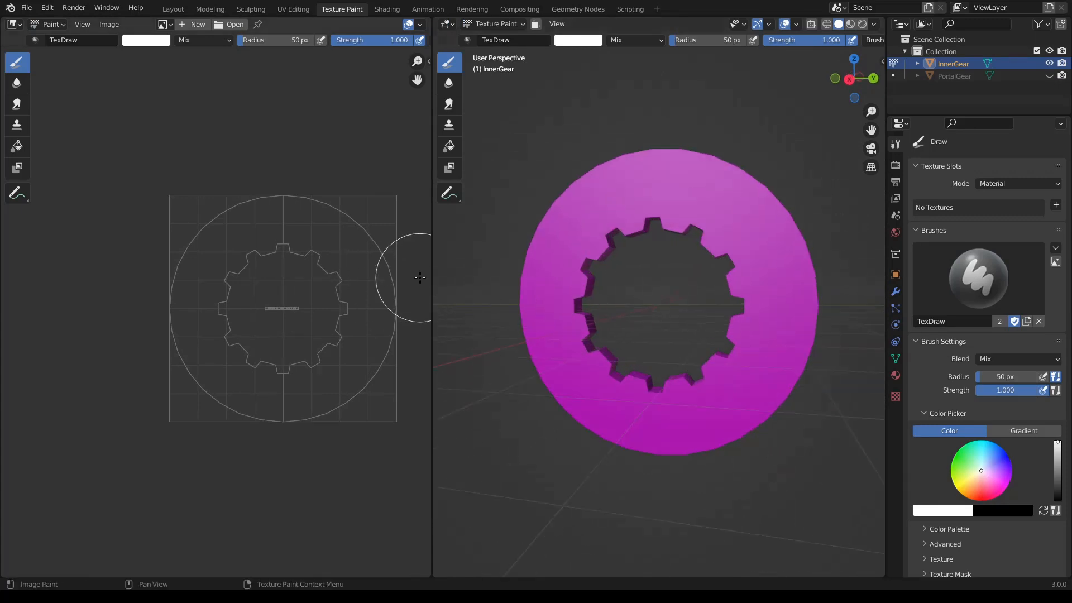
left_click_drag(432, 281, 526, 287)
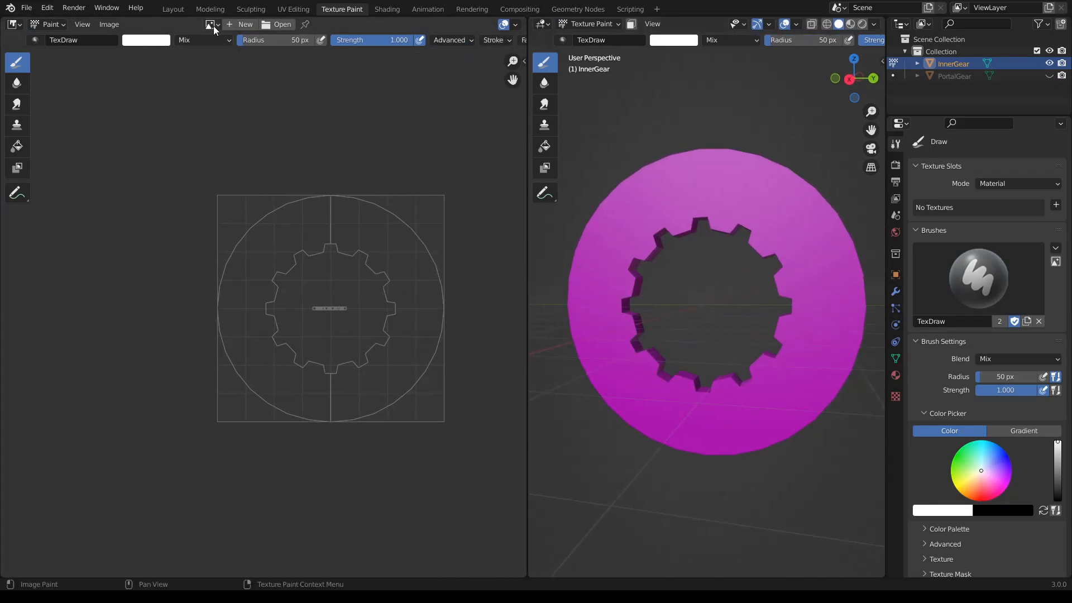
- Create a blank image named BlueLight, 512 px wide and 512 px high, for texture painting
left_click(227, 26)
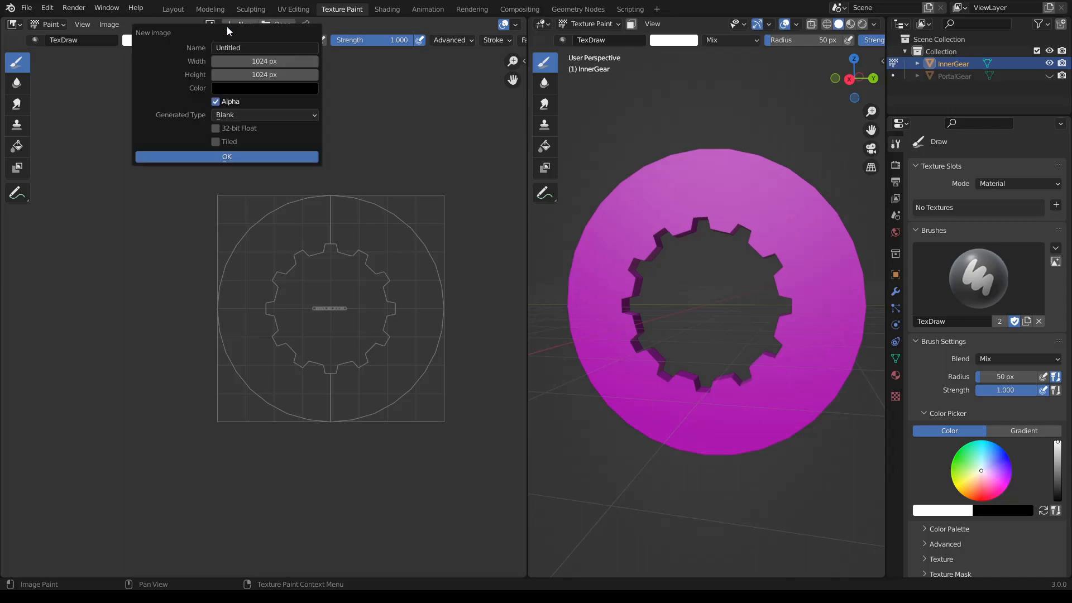
left_click(239, 48)
type("BlueLight")
left_click(246, 59)
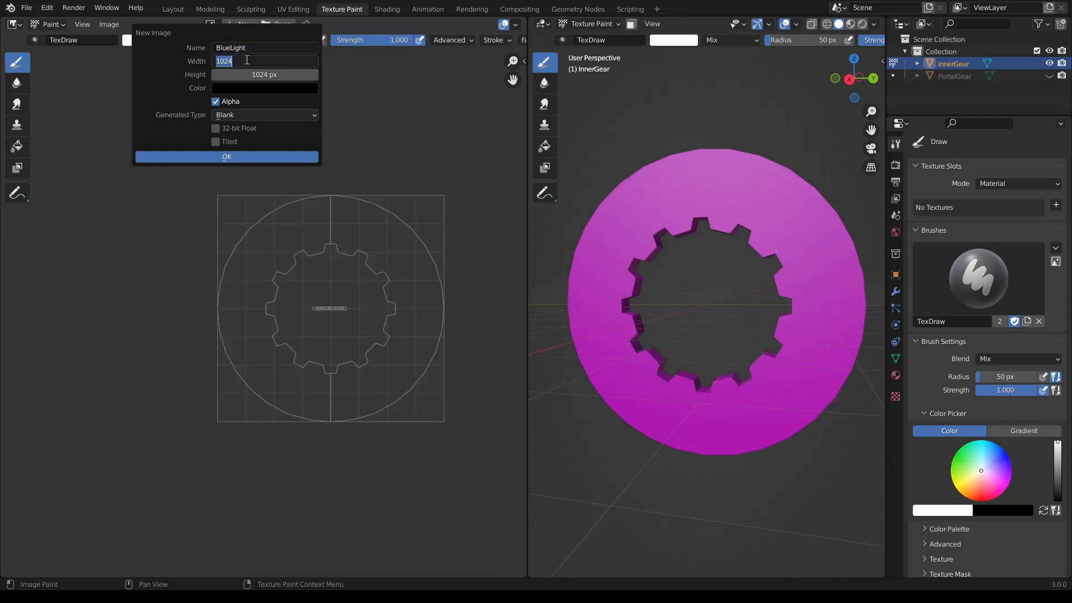
type("512")
key("Tab")
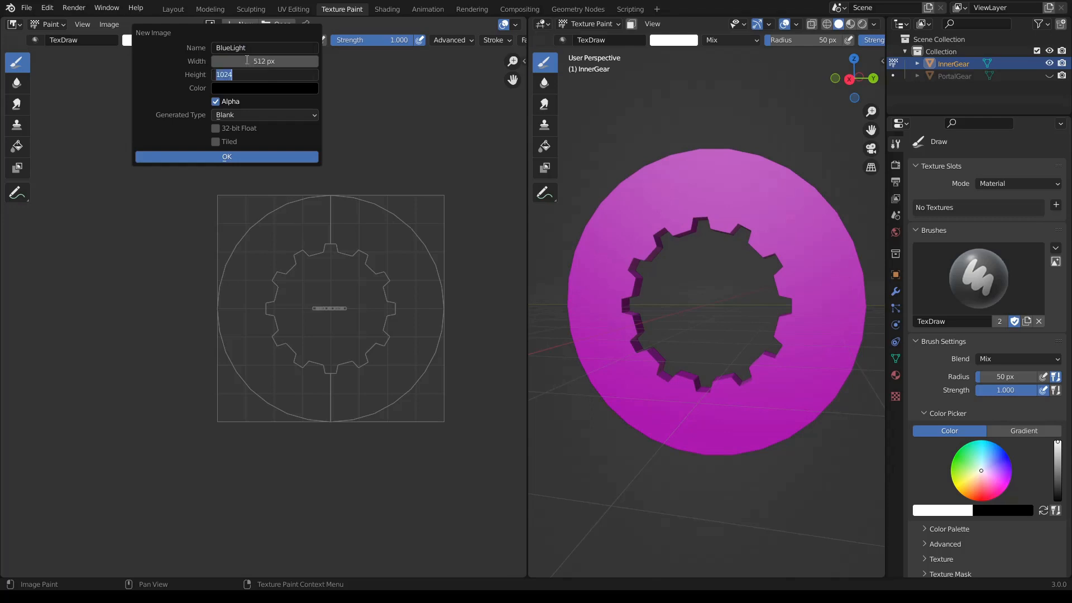
type("512")
left_click(226, 157)
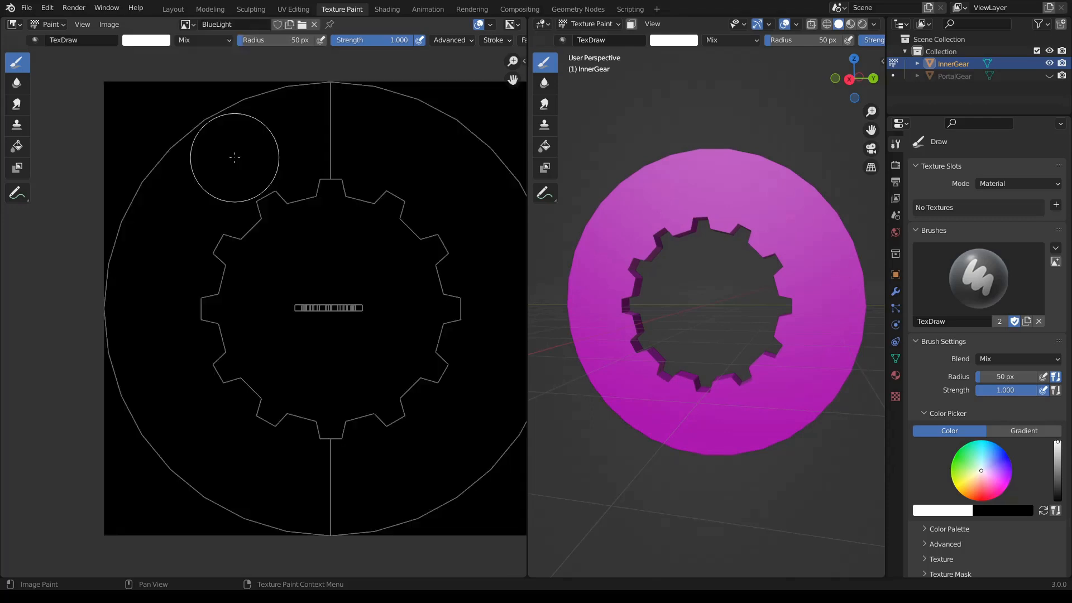
scroll(302, 235, "down", 3)
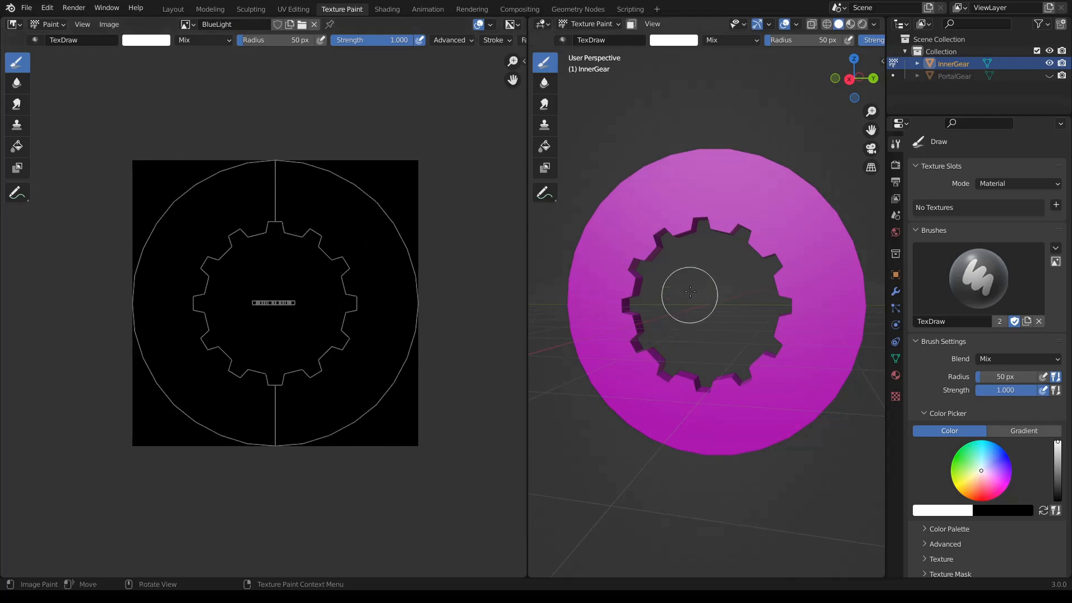
- Add a new material to InnerGear and name it InnerGearMaterial
middle_click_drag(690, 295, 656, 268)
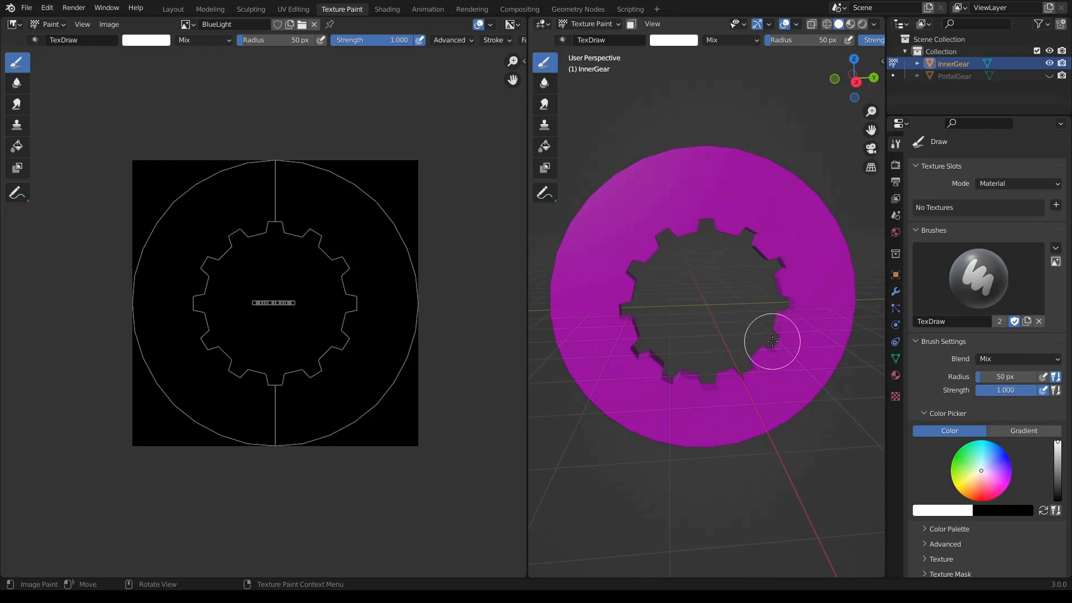
left_click(897, 378)
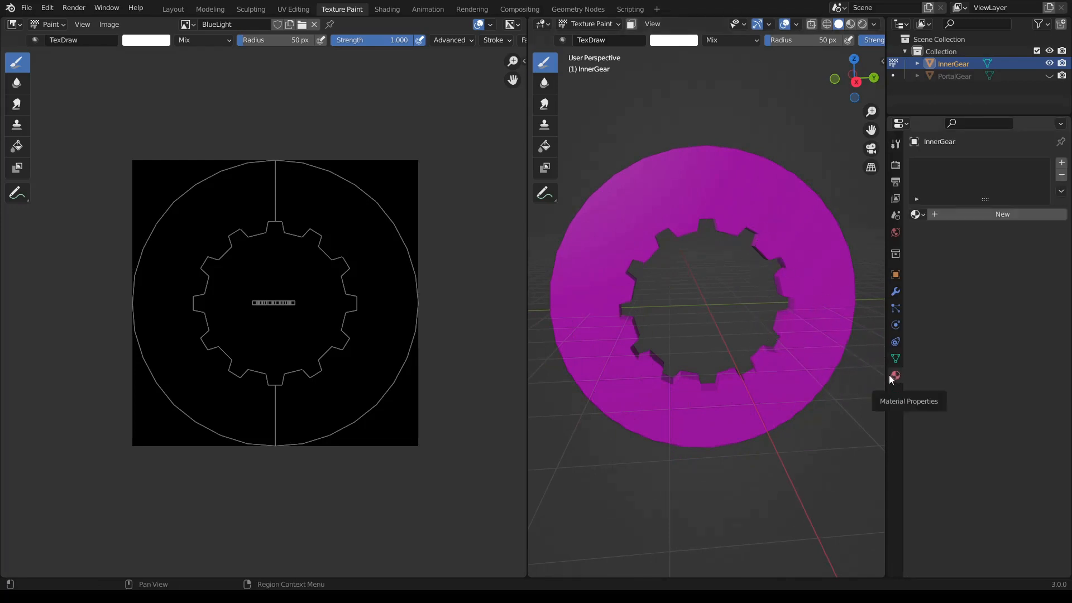
left_click(948, 217)
left_click(949, 215)
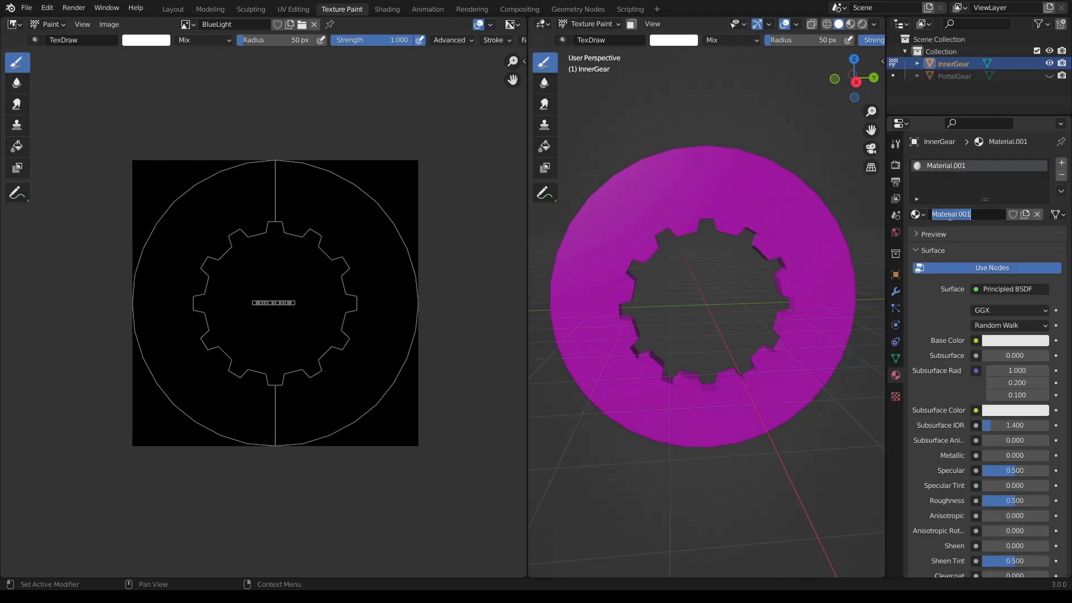
type("Inner")
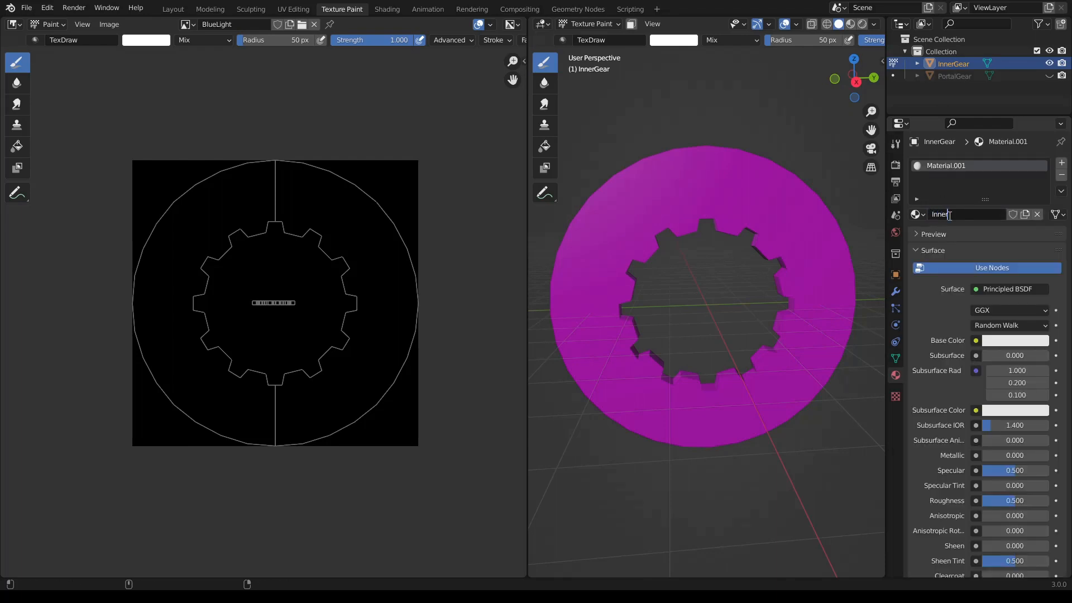
type("GearMa")
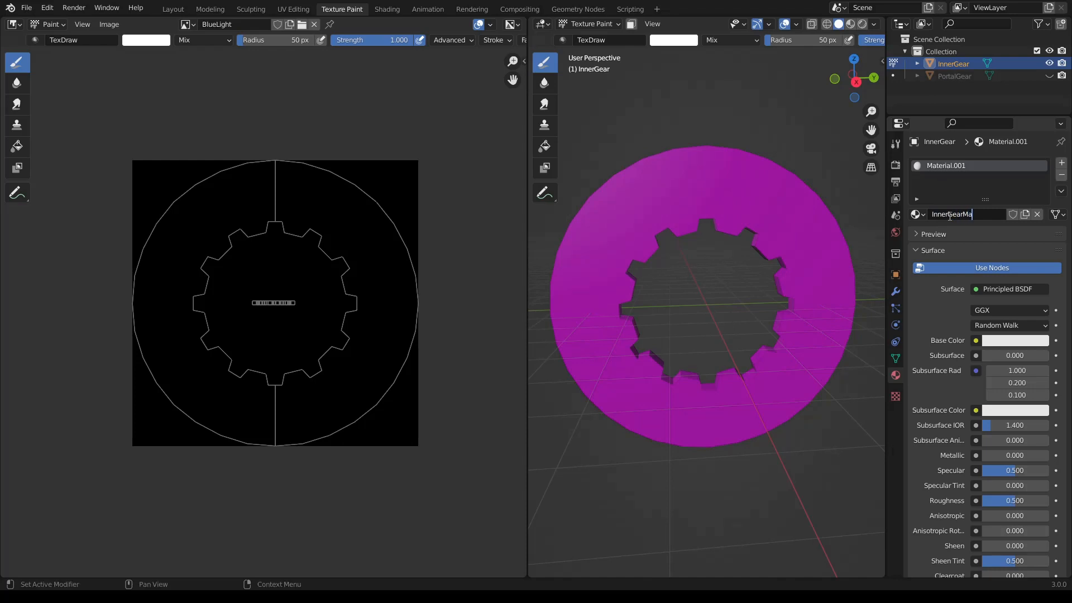
type("terial")
key("Return")
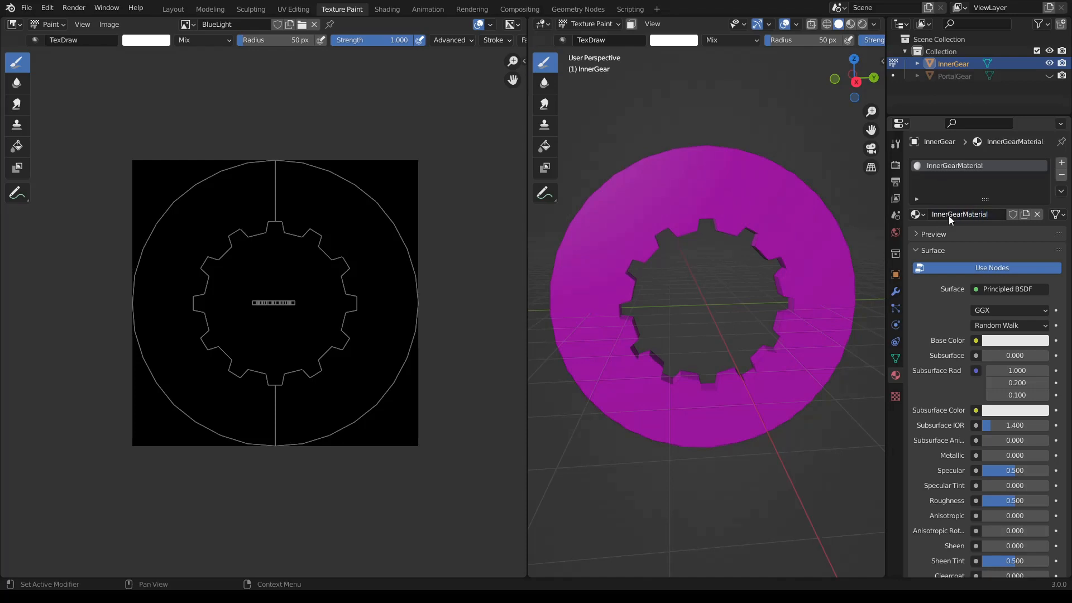
- Set InnerGearMaterial's surface to Emission and drive its colour with an Image Texture using the BlueLight image
left_click(974, 290)
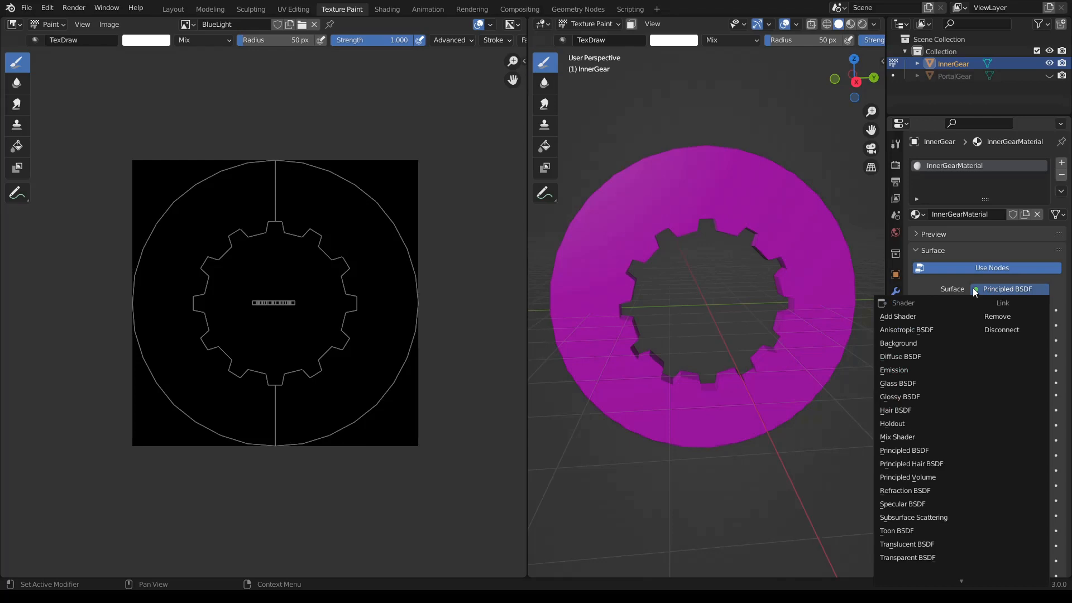
left_click(922, 370)
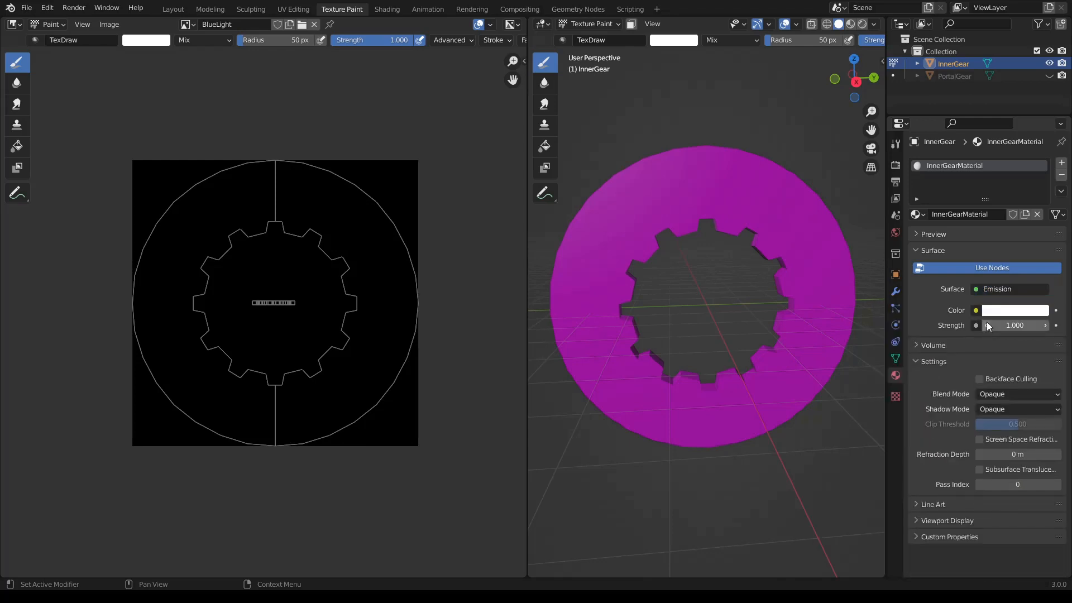
left_click(975, 314)
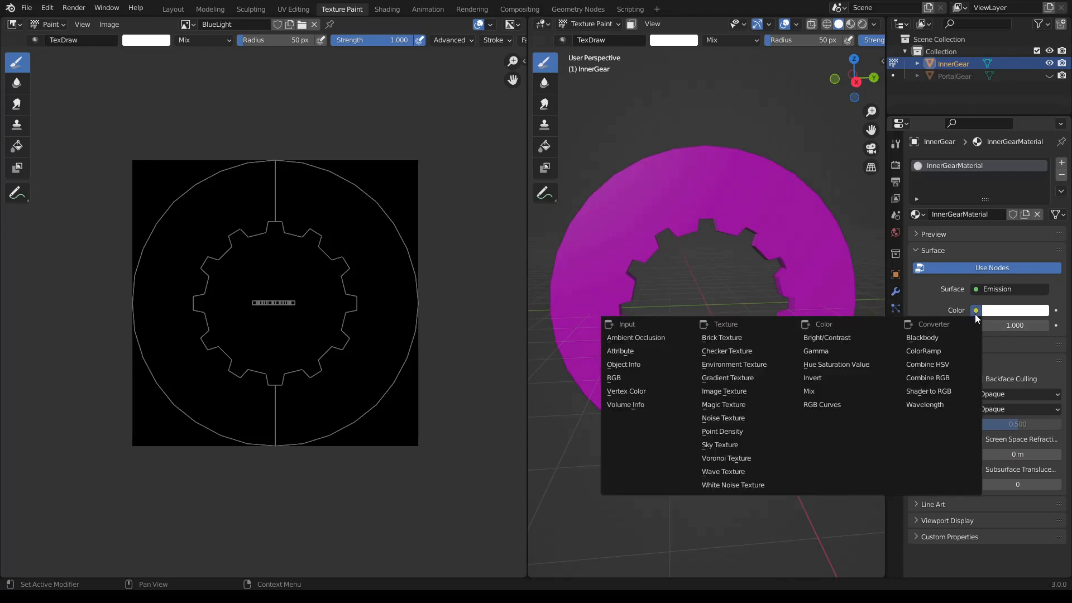
left_click(755, 391)
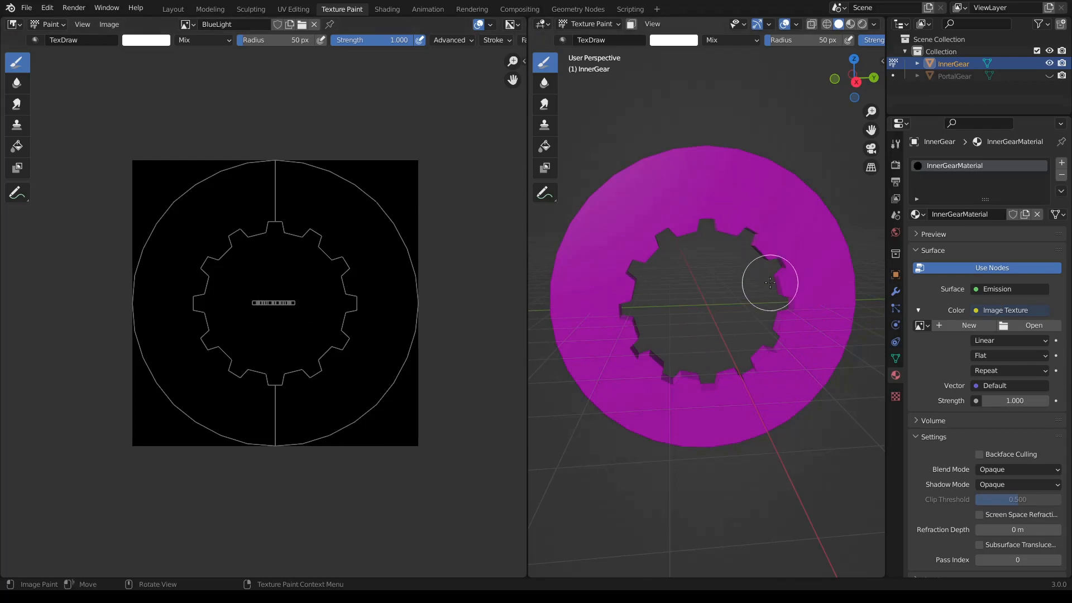
middle_click_drag(765, 283, 745, 280)
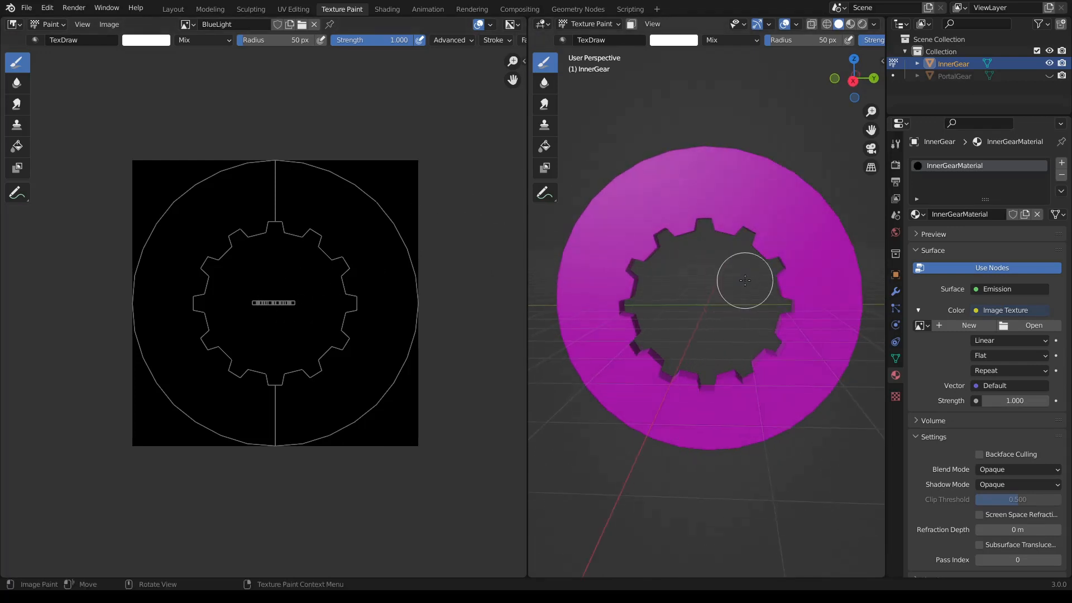
left_click(920, 326)
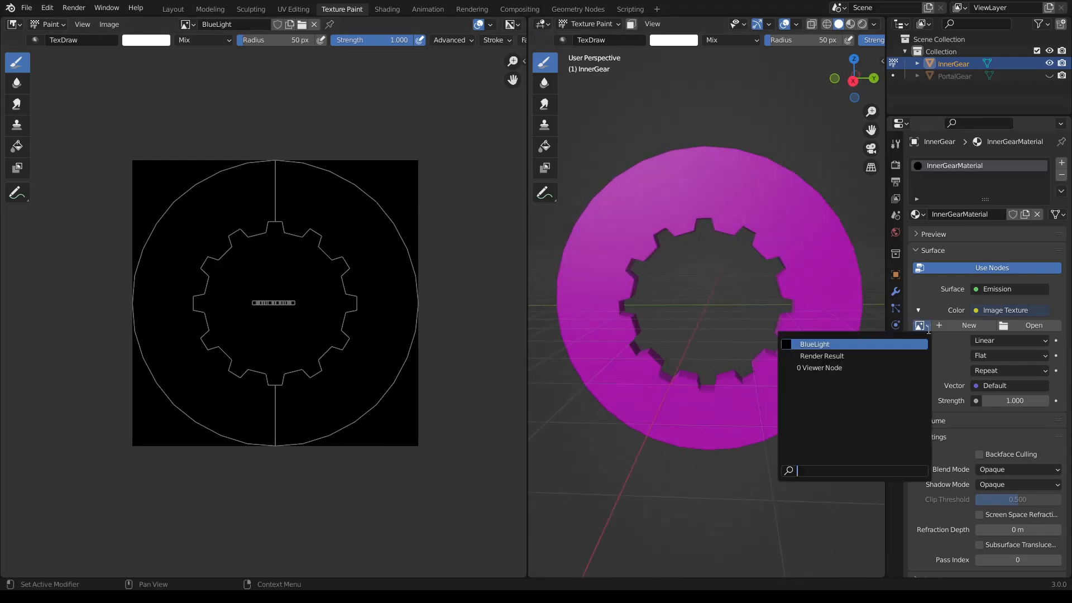
left_click(812, 345)
mouse_move(813, 371)
middle_mouse_down()
mouse_move(752, 348)
mouse_move(795, 359)
middle_mouse_up()
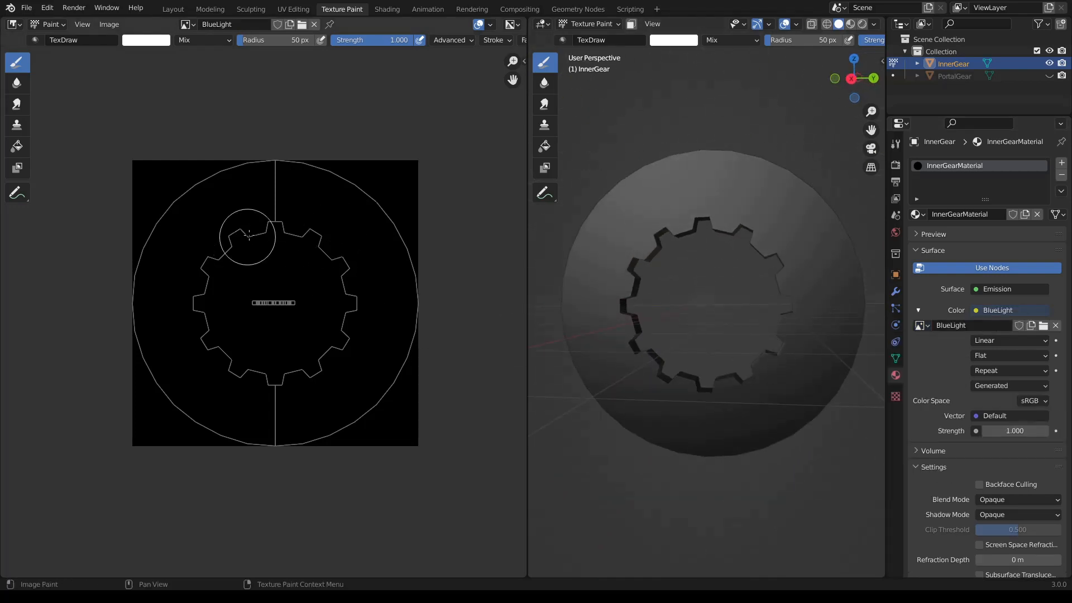
- Try a curved white test stroke along the gear opening's teeth on the BlueLight image and undo it
mouse_move(301, 221)
left_mouse_down()
mouse_move(340, 261)
mouse_move(263, 385)
left_mouse_up()
middle_click_drag(636, 386, 617, 377)
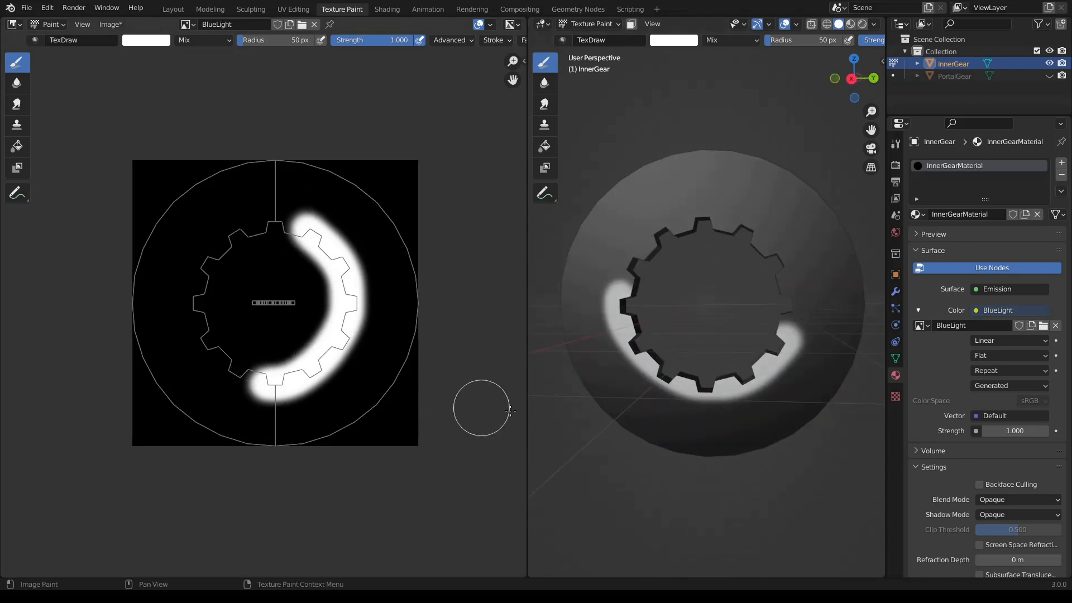
key("ctrl+z")
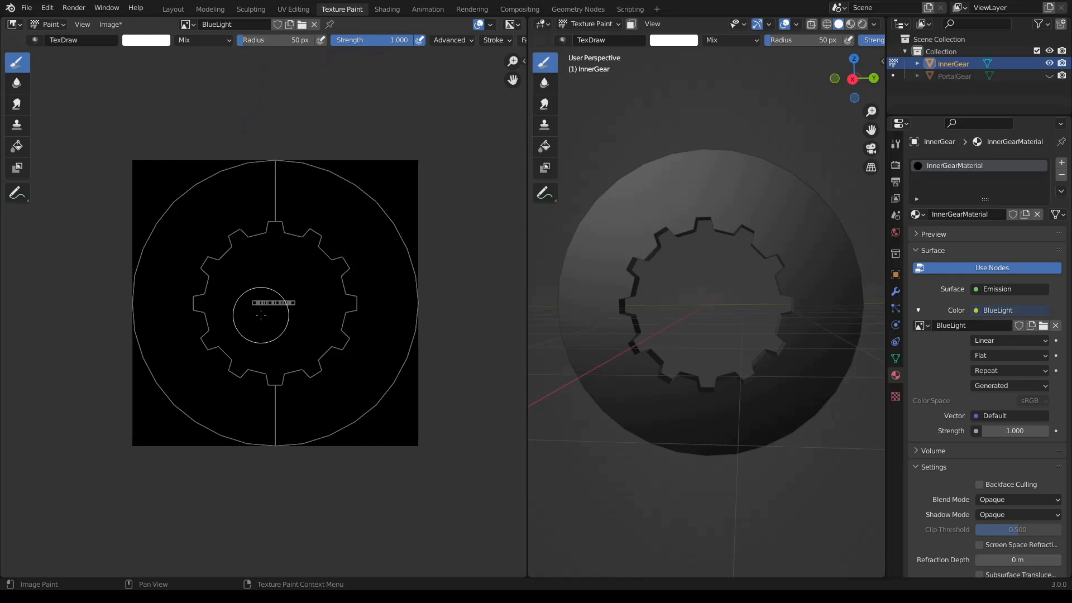
- Set the brush radius to 149 px and dab white once at the centre of the gear opening
scroll(259, 309, "up", 1)
scroll(260, 307, "down", 1)
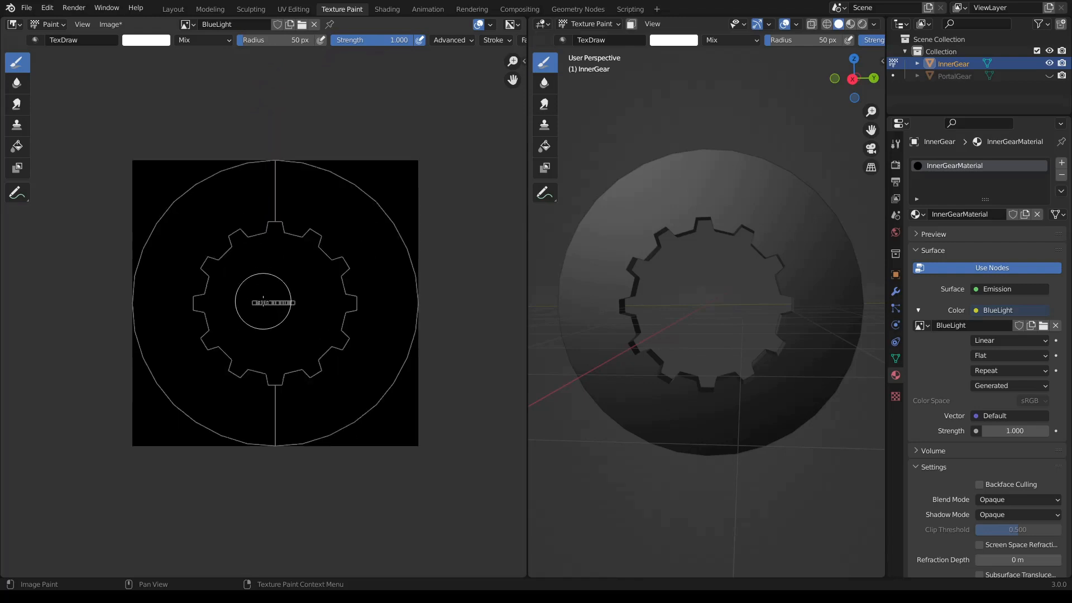
key("f")
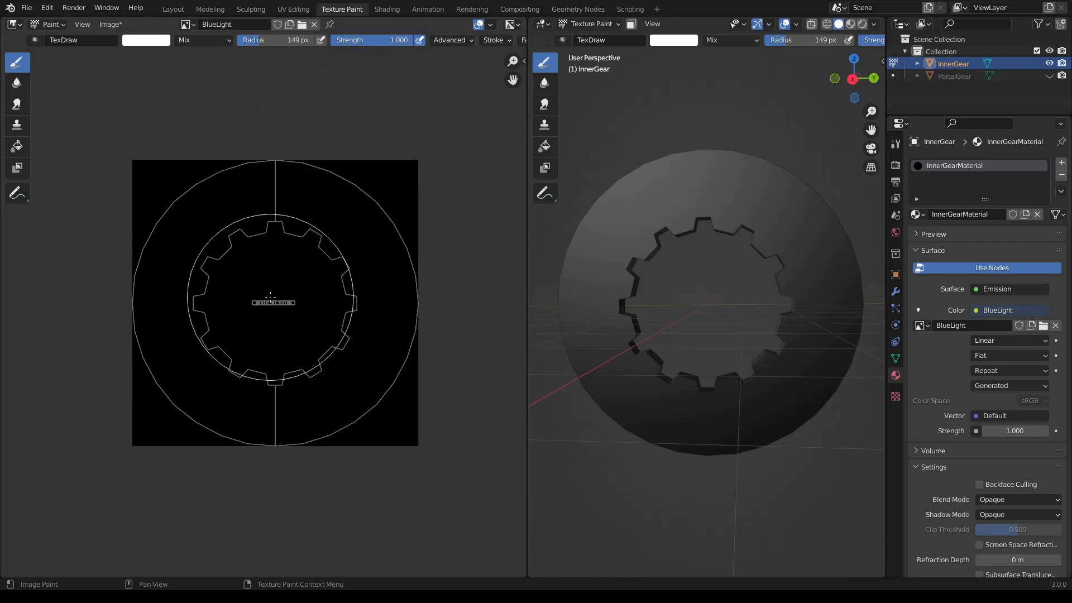
left_click(274, 302)
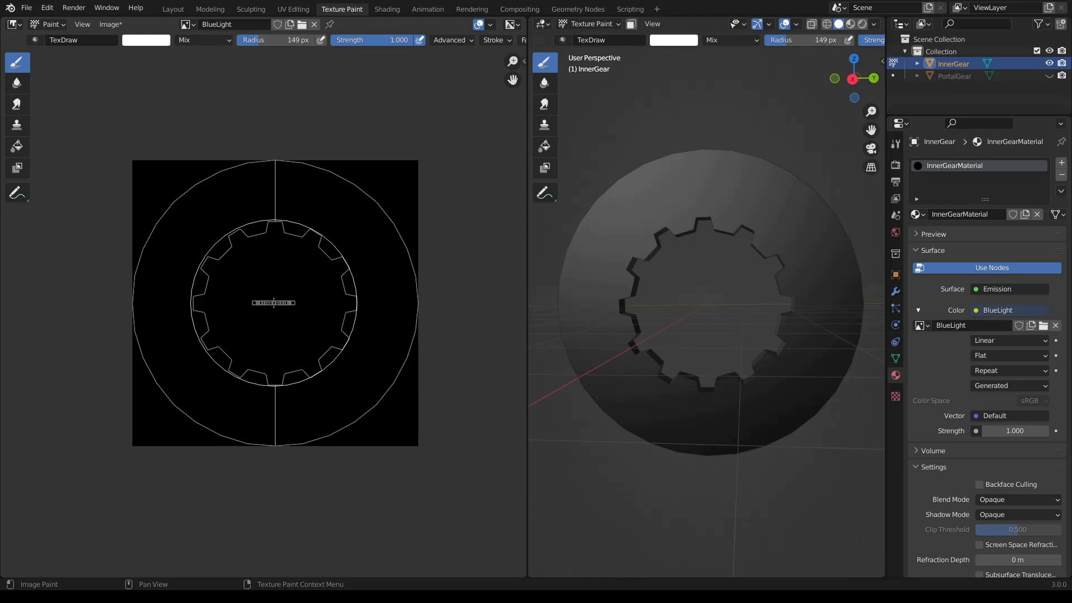
left_click(274, 302)
- Enlarge the brush radius to 287 px, dab white at the ring's centre and undo both dabs
key("f")
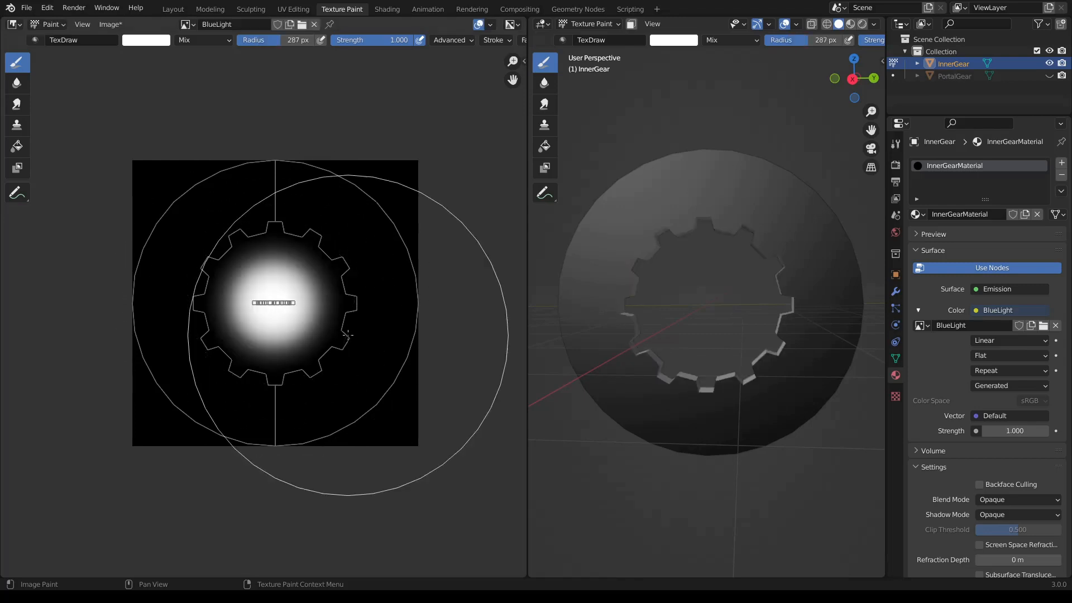
left_click(271, 302)
left_click(271, 302)
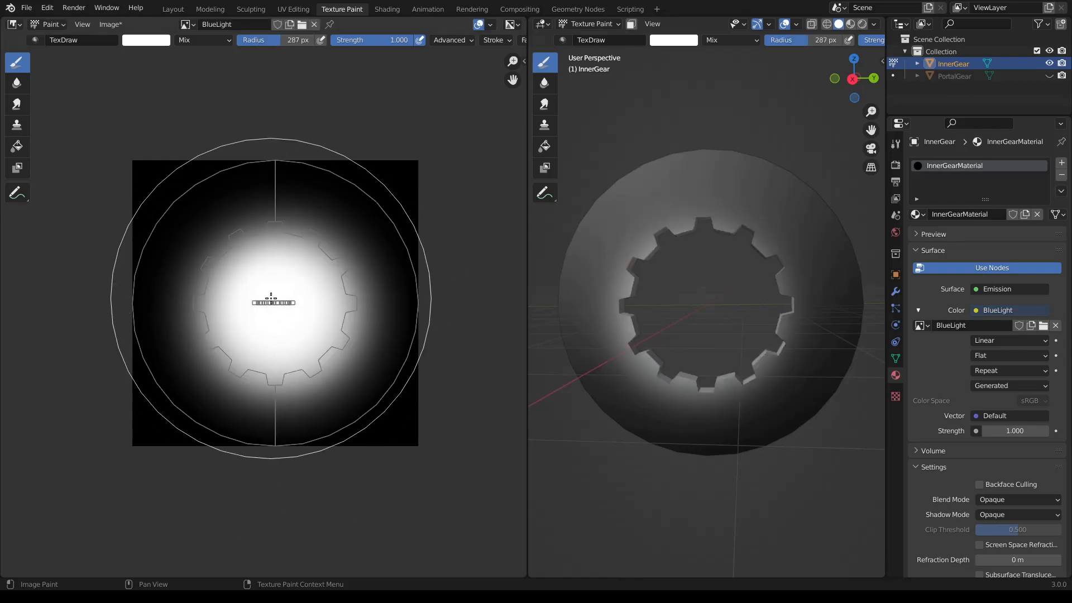
key("ctrl+z")
key("ctrl+z")
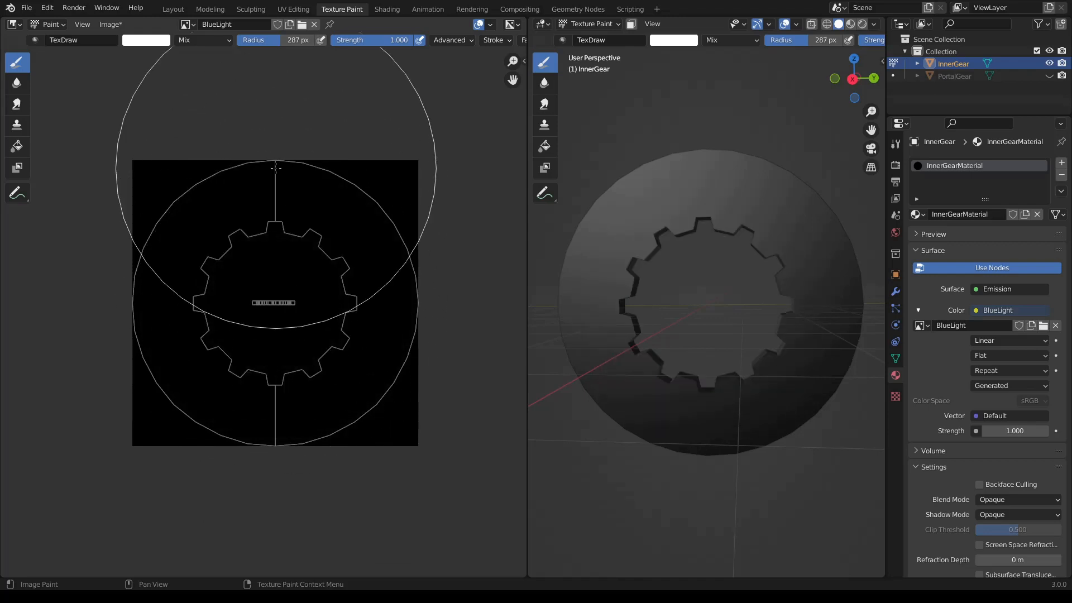
- Set the brush radius to 294 px and dab white once at the centre of the gear opening on the BlueLight image
left_click(278, 40)
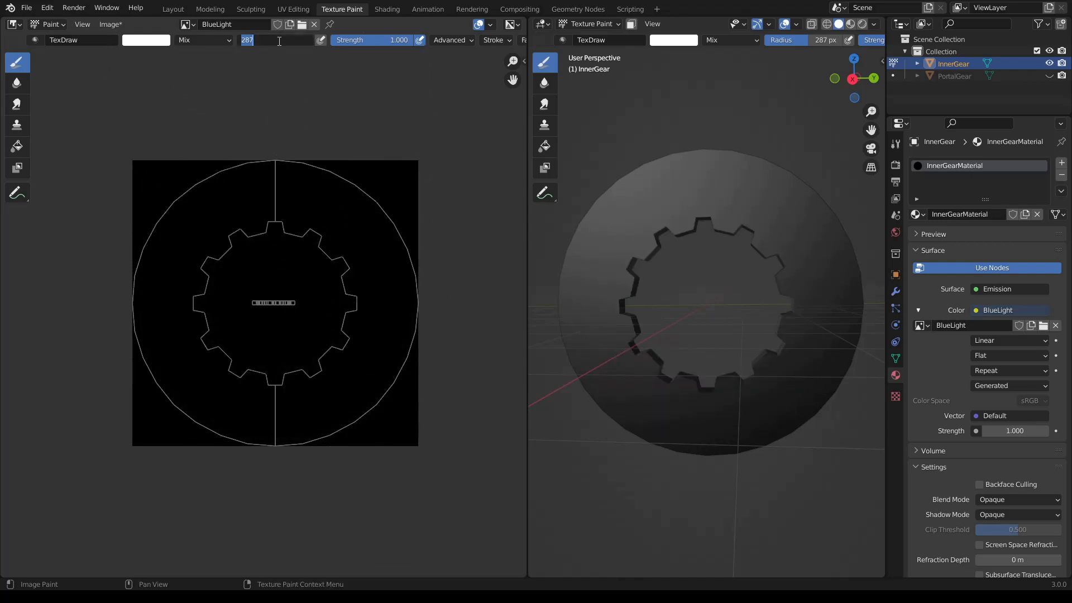
type("294")
key("Return")
mouse_move(482, 42)
middle_mouse_down()
mouse_move(402, 40)
mouse_move(427, 41)
middle_mouse_up()
left_click(448, 40)
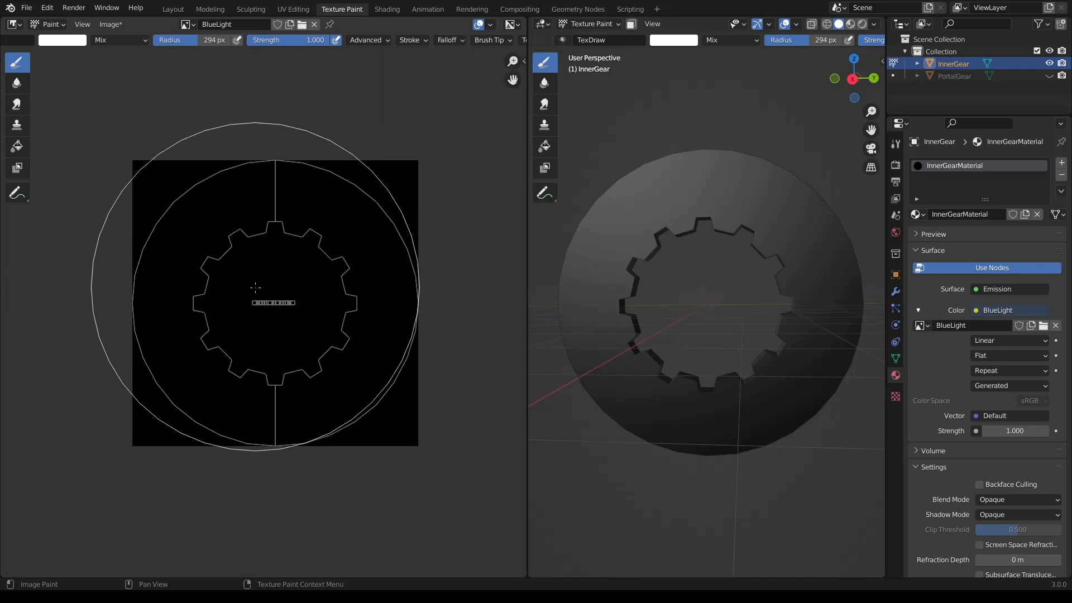
middle_click_drag(239, 294, 251, 255)
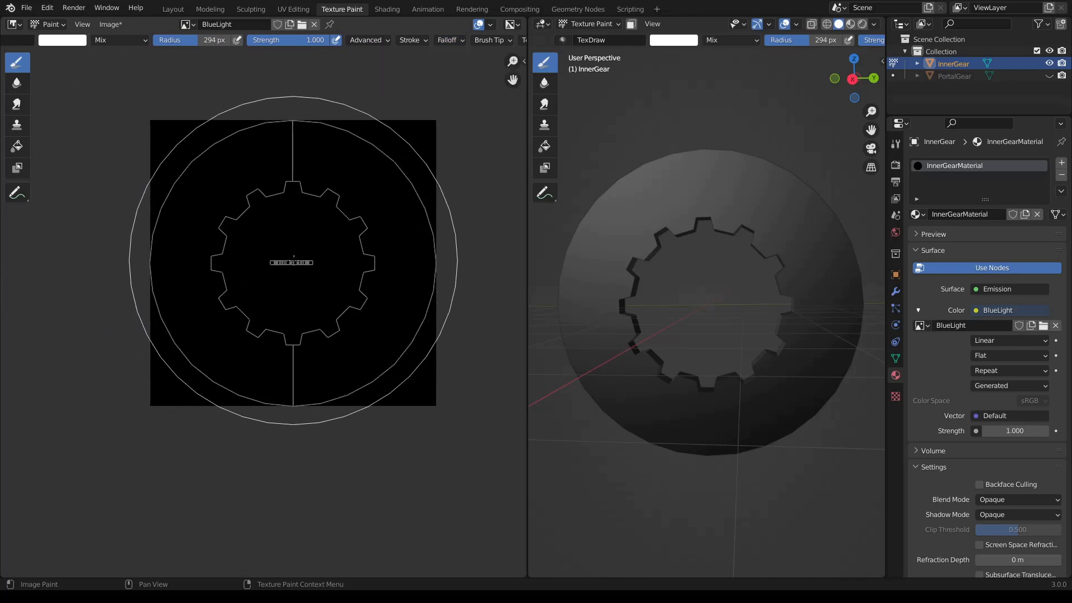
scroll(290, 265, "up", 2)
scroll(290, 265, "down", 2)
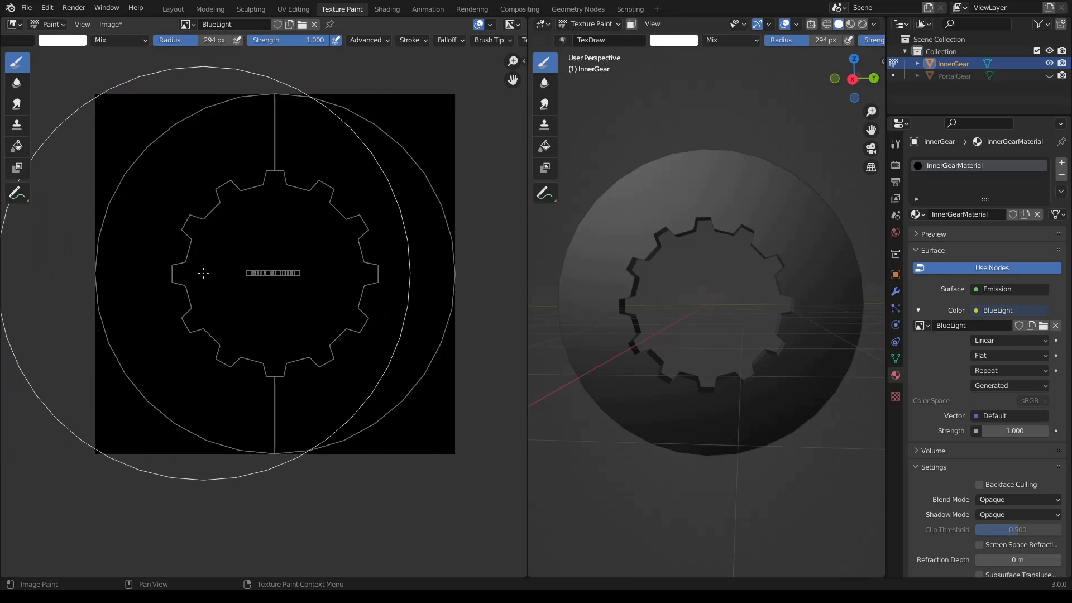
left_click(276, 273)
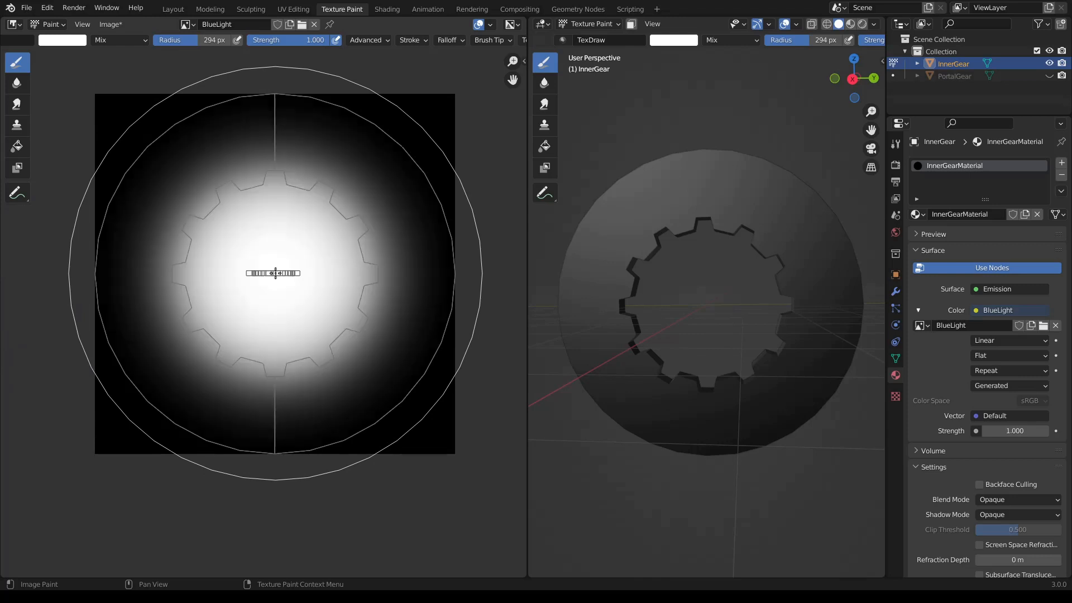
- Examine the painted glow on InnerGear from several angles in the Layout workspace with Material Preview shading
mouse_move(589, 411)
middle_mouse_down()
mouse_move(629, 412)
mouse_move(718, 569)
middle_mouse_up()
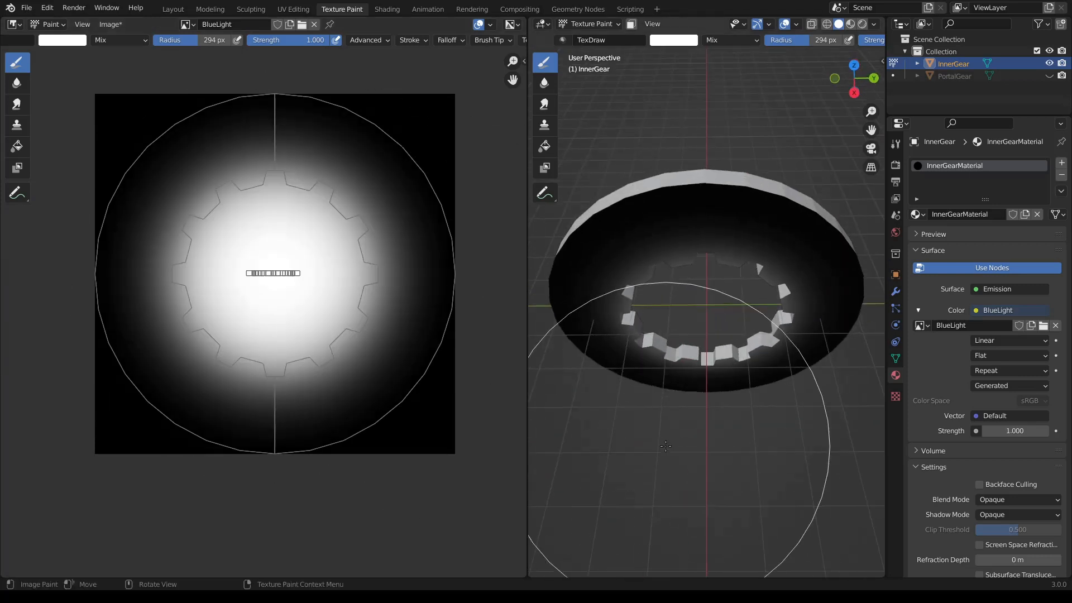
left_click(174, 10)
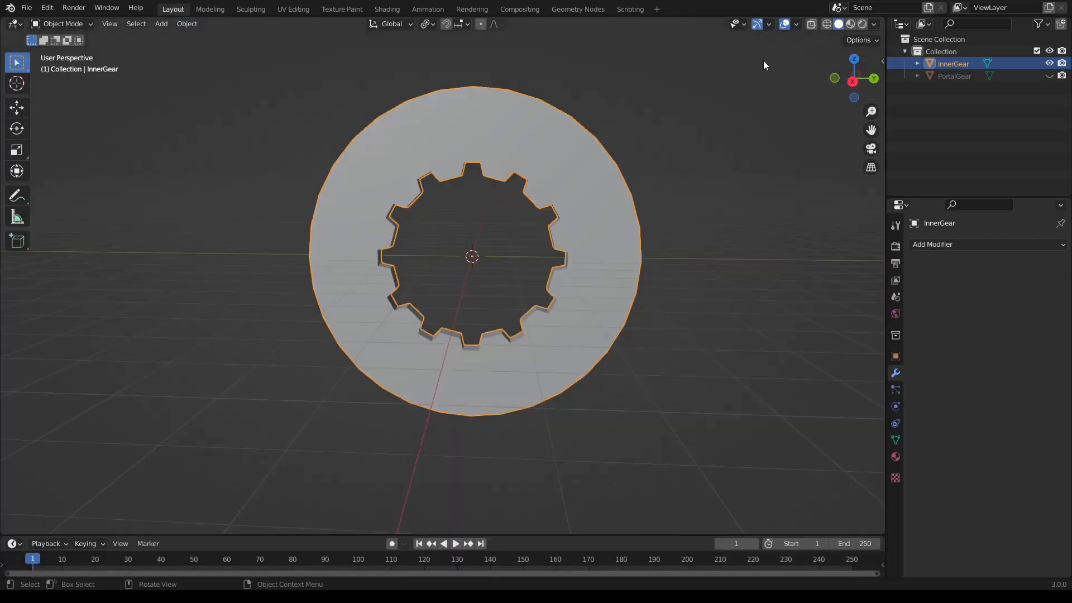
left_click(851, 25)
mouse_move(510, 239)
middle_mouse_down()
mouse_move(474, 313)
mouse_move(414, 267)
mouse_move(411, 256)
mouse_move(484, 210)
mouse_move(456, 121)
mouse_move(545, 149)
mouse_move(530, 186)
mouse_move(541, 199)
middle_mouse_up()
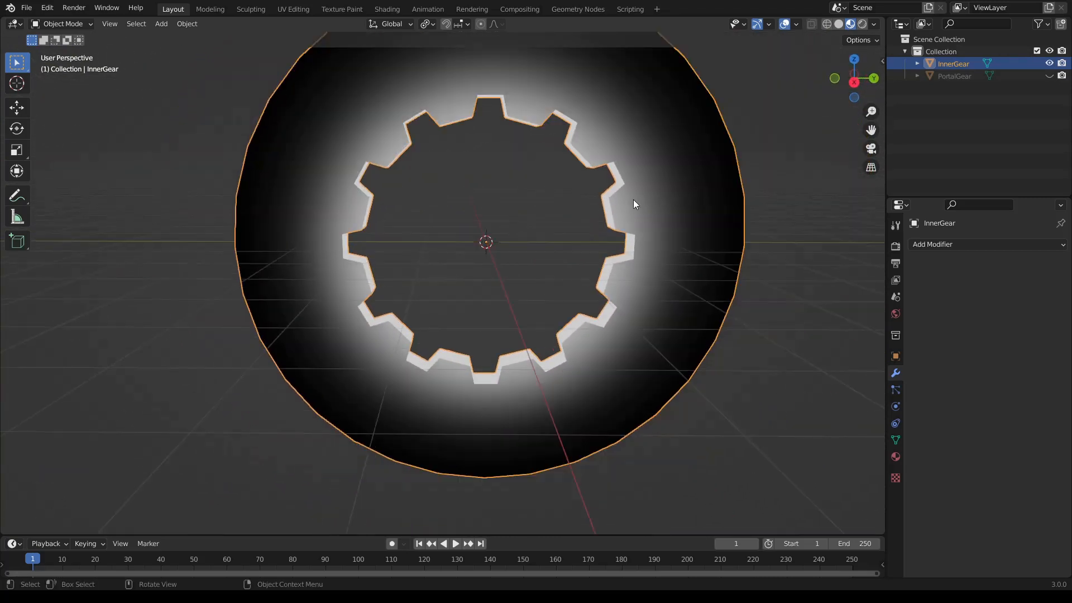
middle_click_drag(453, 296, 511, 301)
scroll(531, 310, "down", 3)
scroll(530, 309, "up", 2)
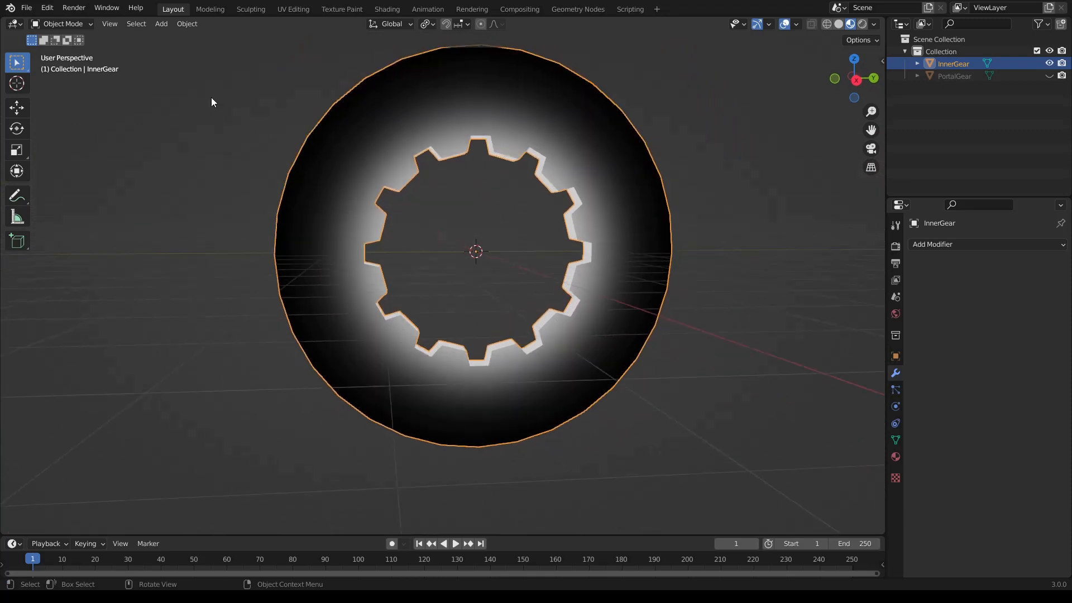
- Apply InnerGear's location, rotation and scale
key("ctrl+a")
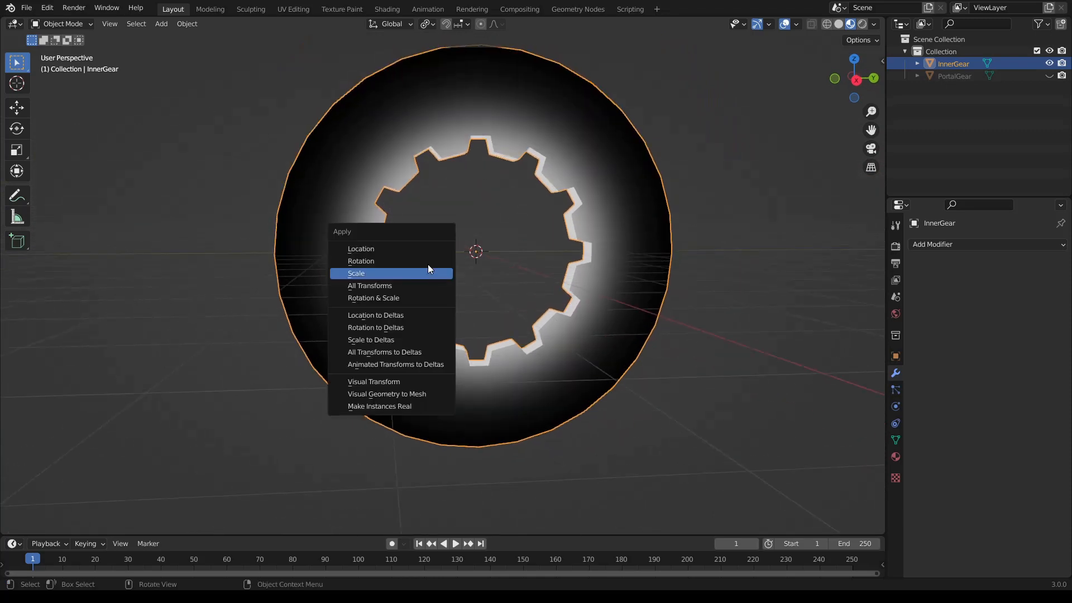
left_click(424, 251)
key("ctrl+a")
left_click(423, 261)
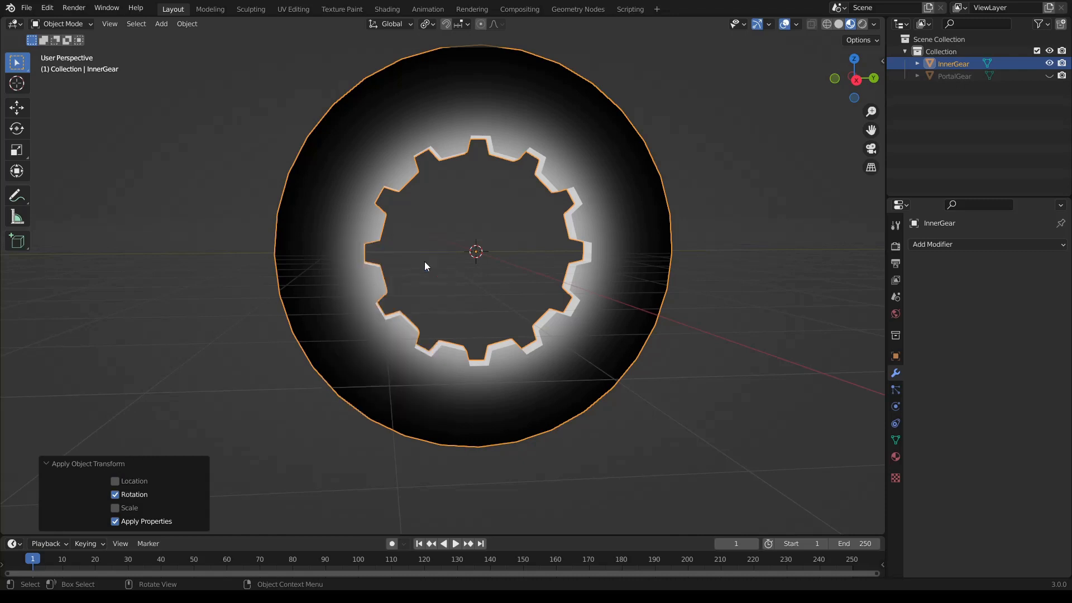
key("ctrl+a")
left_click(425, 276)
- Export InnerGear as a model file
left_click(26, 8)
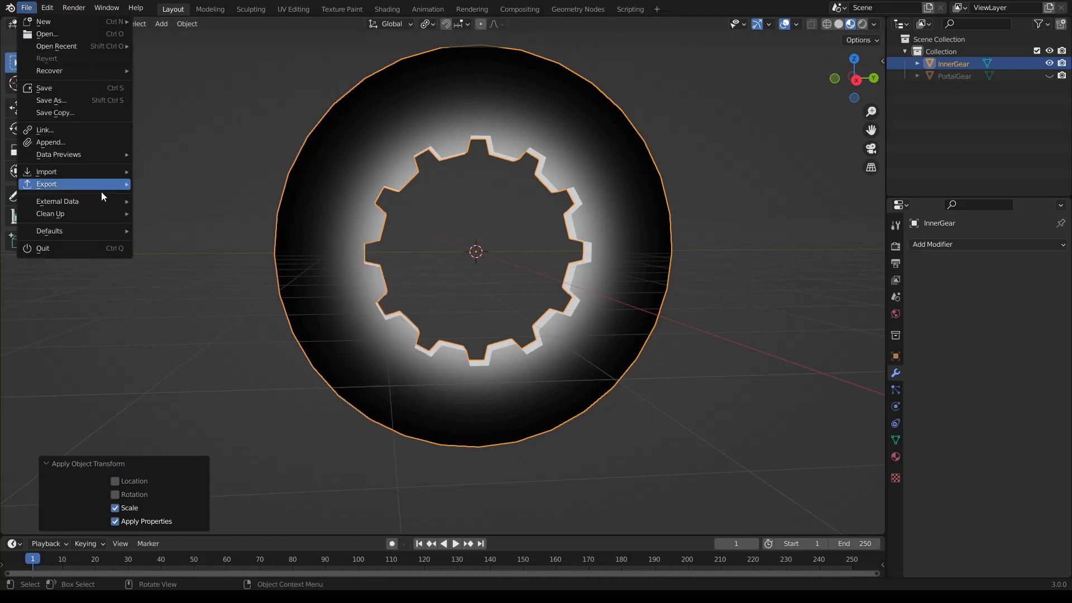
mouse_move(102, 192)
left_click(186, 276)
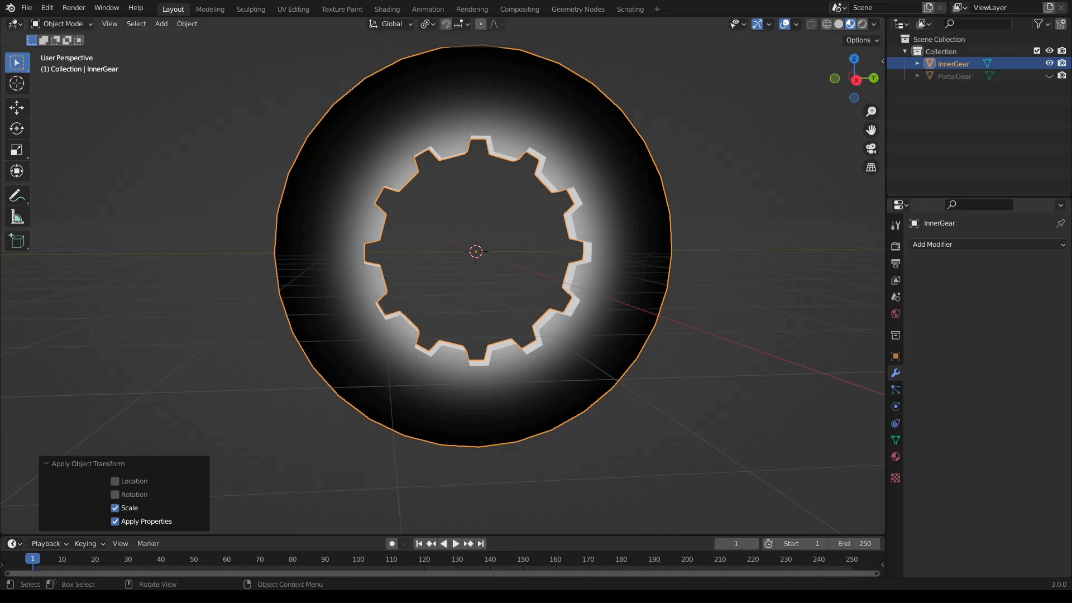
- Look at the image commands for the painted BlueLight texture and return to the Layout workspace
left_click(342, 9)
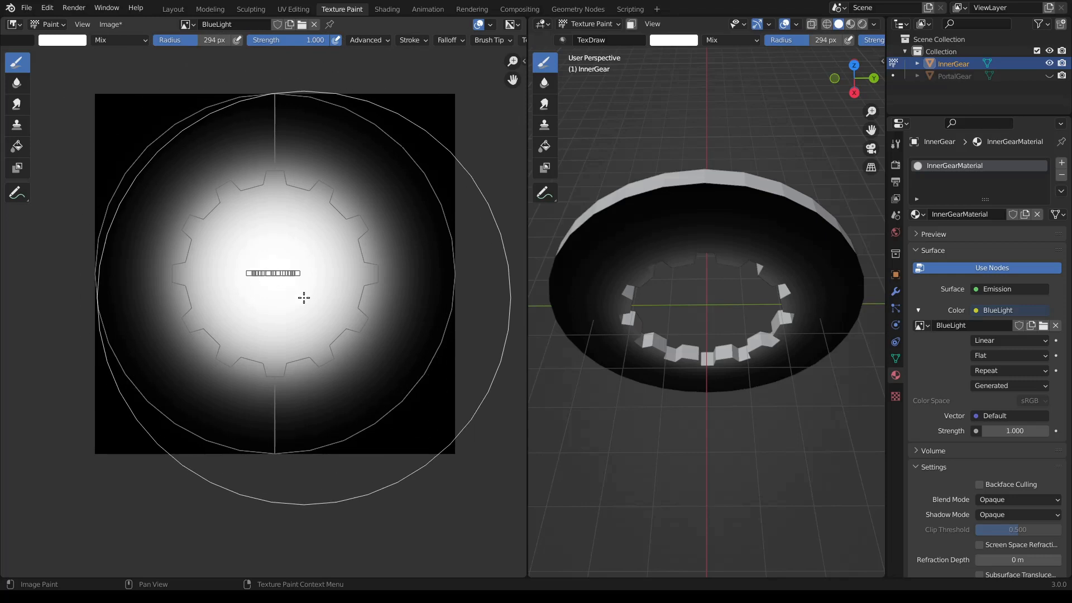
left_click(120, 29)
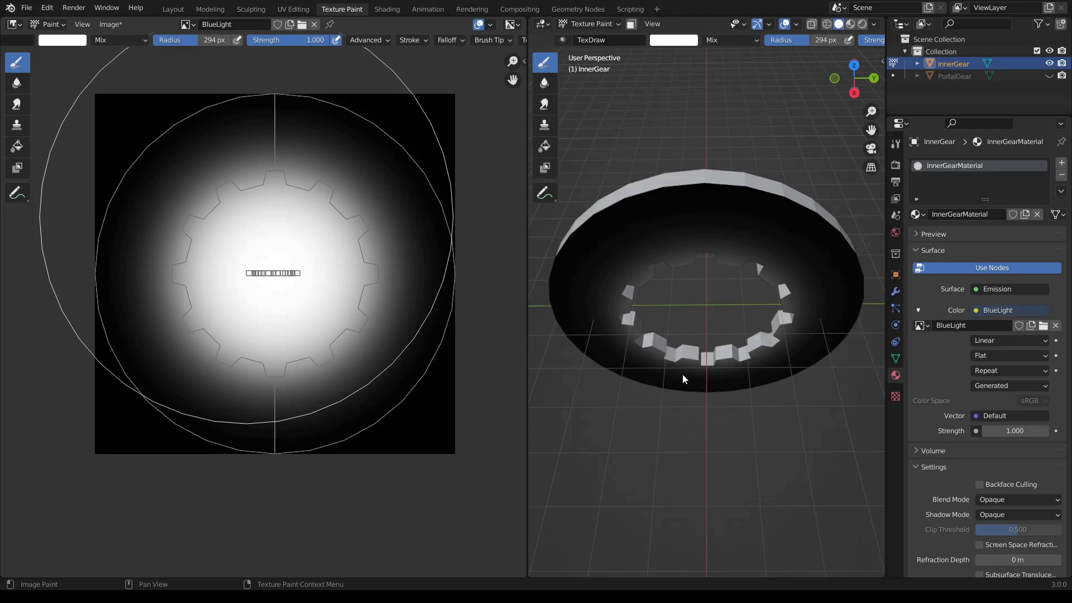
left_click(173, 9)
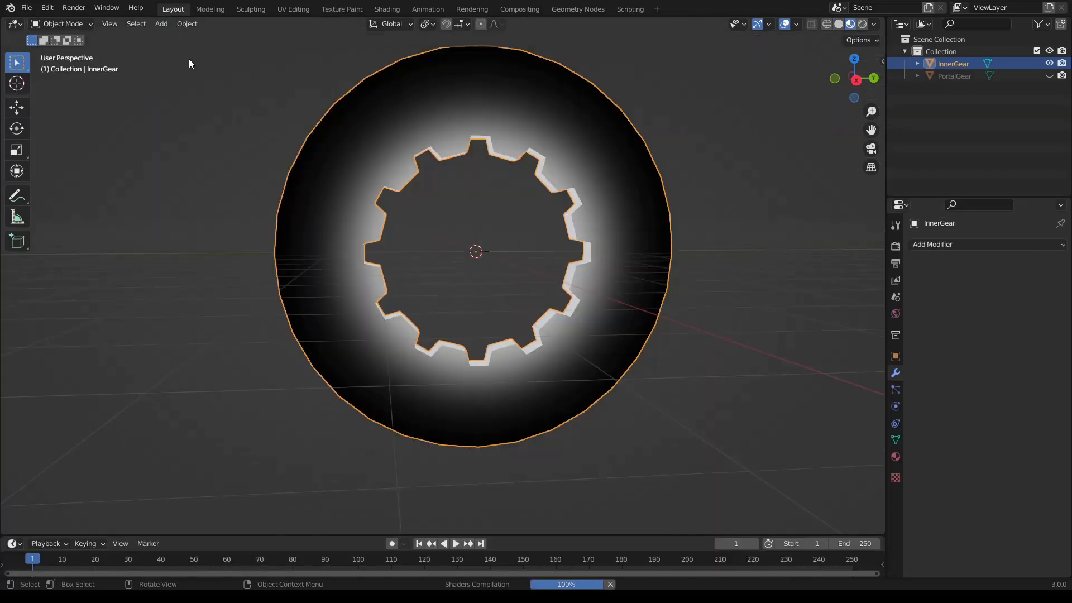
- Deselect InnerGear and add a mesh cylinder at the origin with a radius of 3 m
middle_click_drag(469, 257, 474, 264)
key("alt+a")
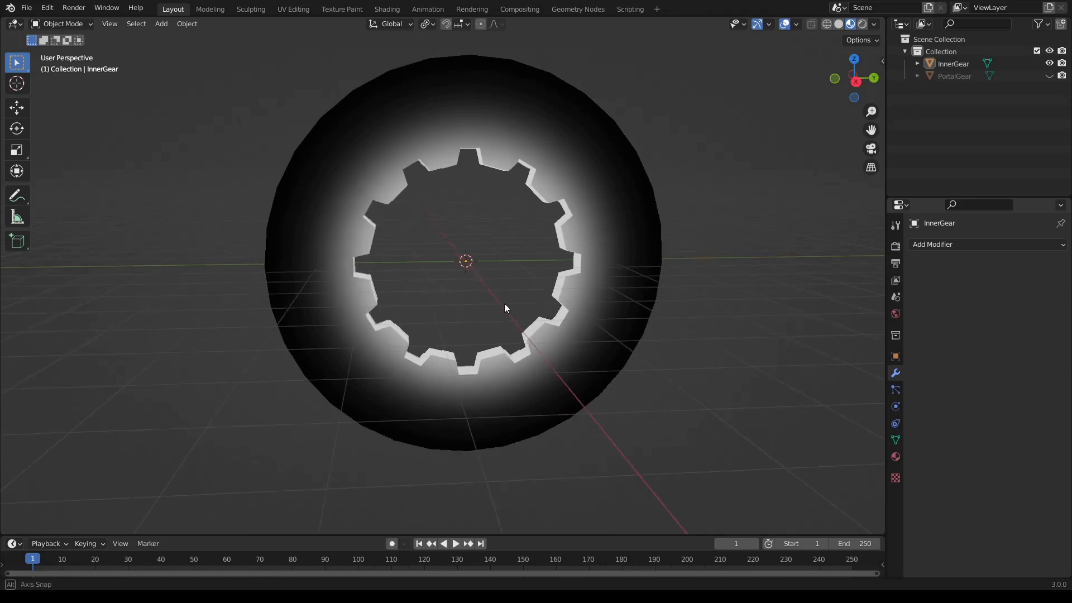
scroll(508, 305, "down", 2)
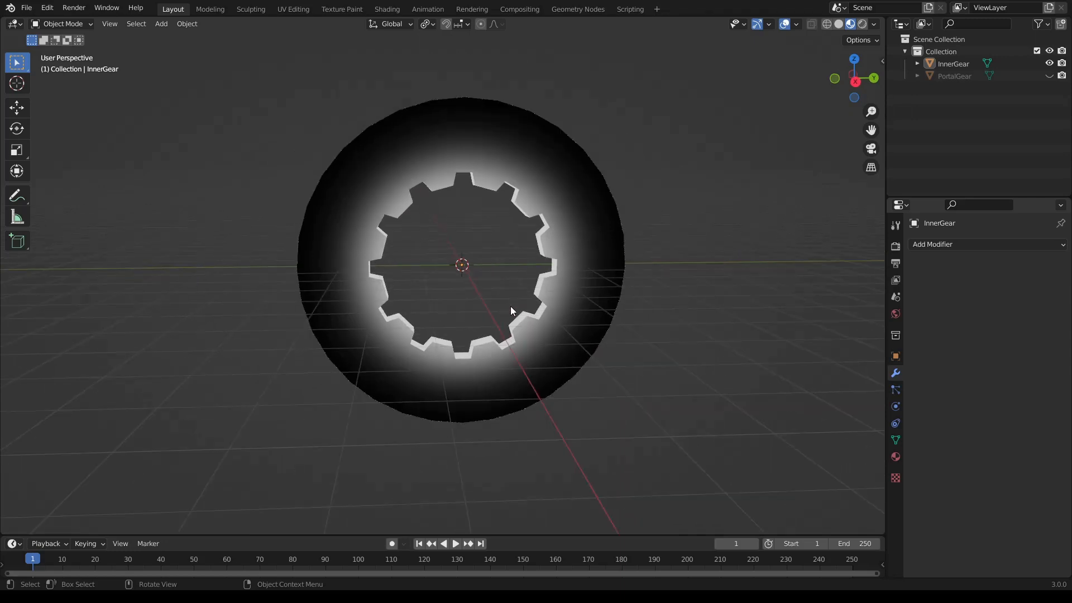
left_click(159, 25)
mouse_move(167, 36)
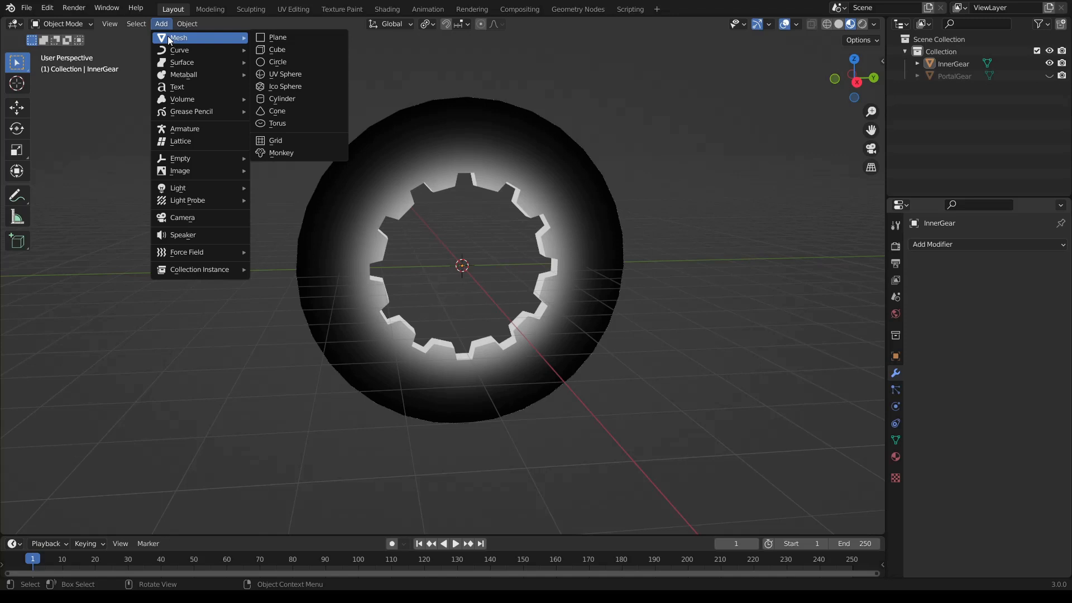
left_click(284, 98)
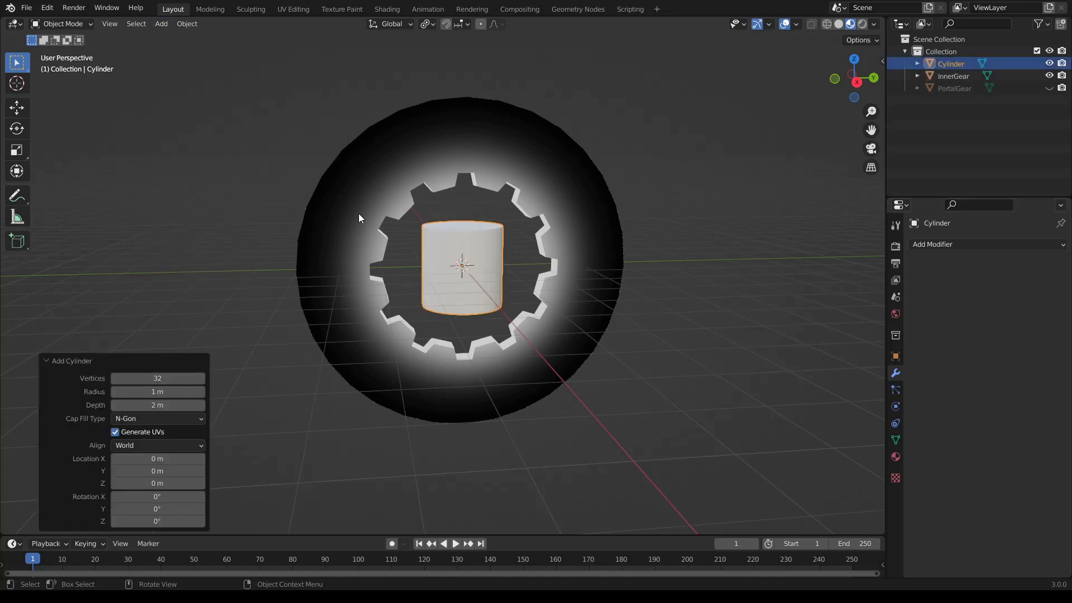
left_click(159, 391)
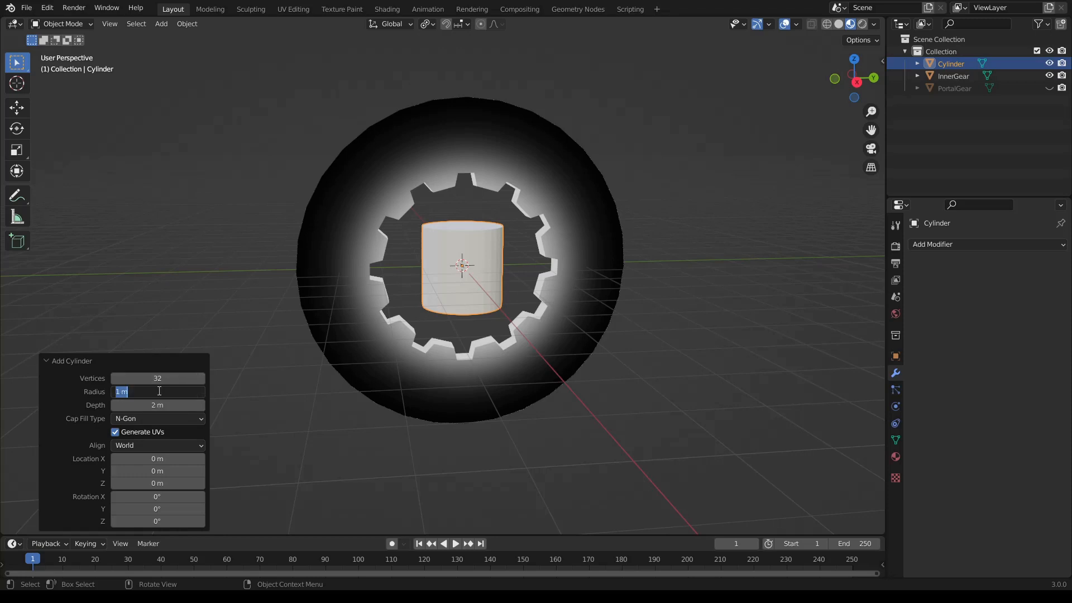
type("3")
key("Return")
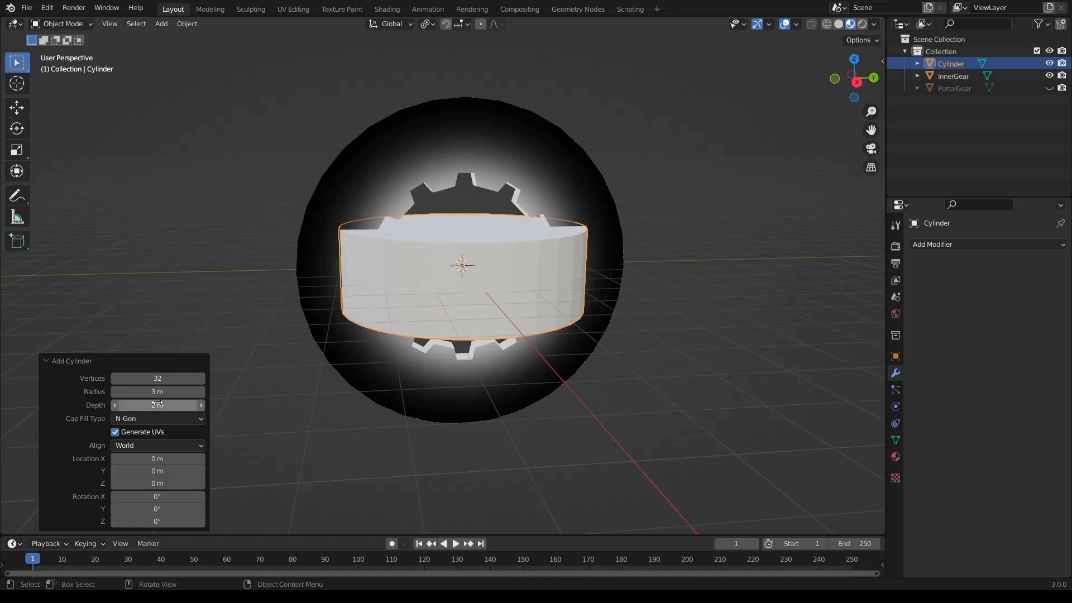
- Set the new cylinder's depth to 10 m and its Y rotation to 90°
left_click(159, 407)
type("10")
key("Return")
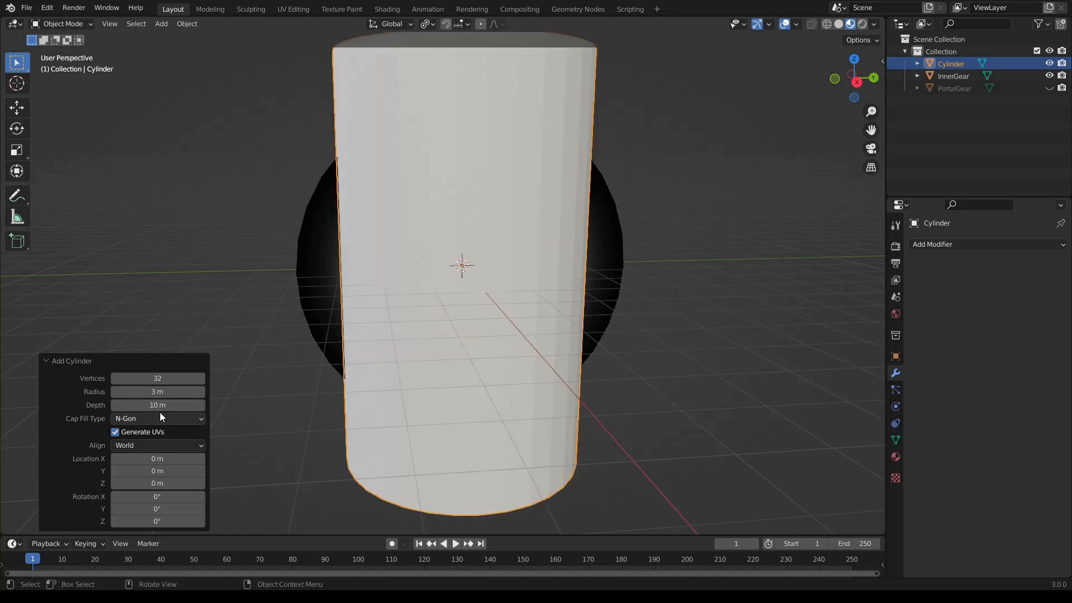
left_click(135, 510)
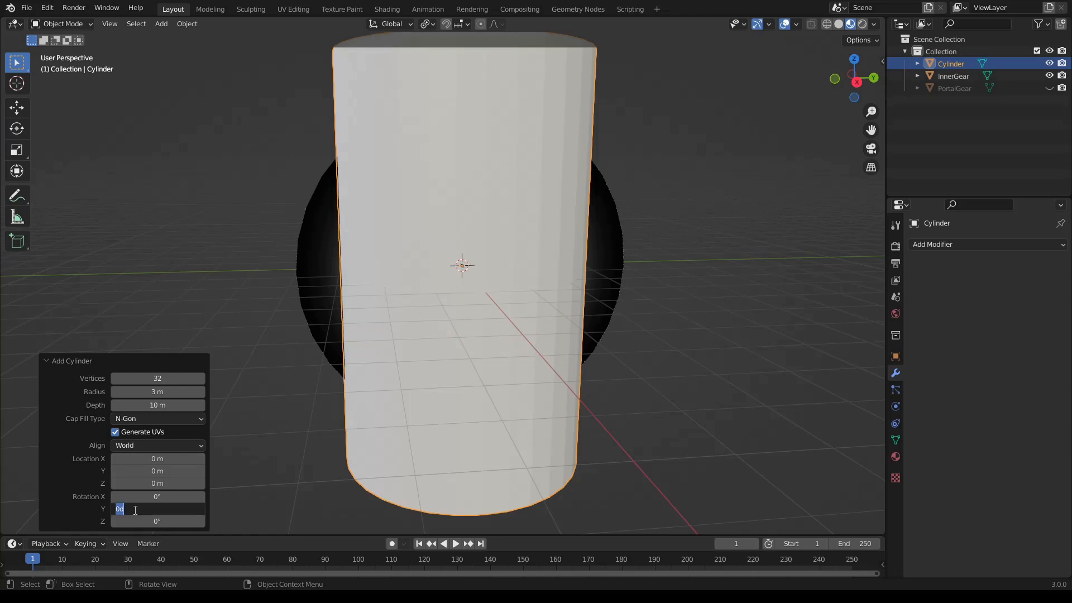
type("90")
key("Return")
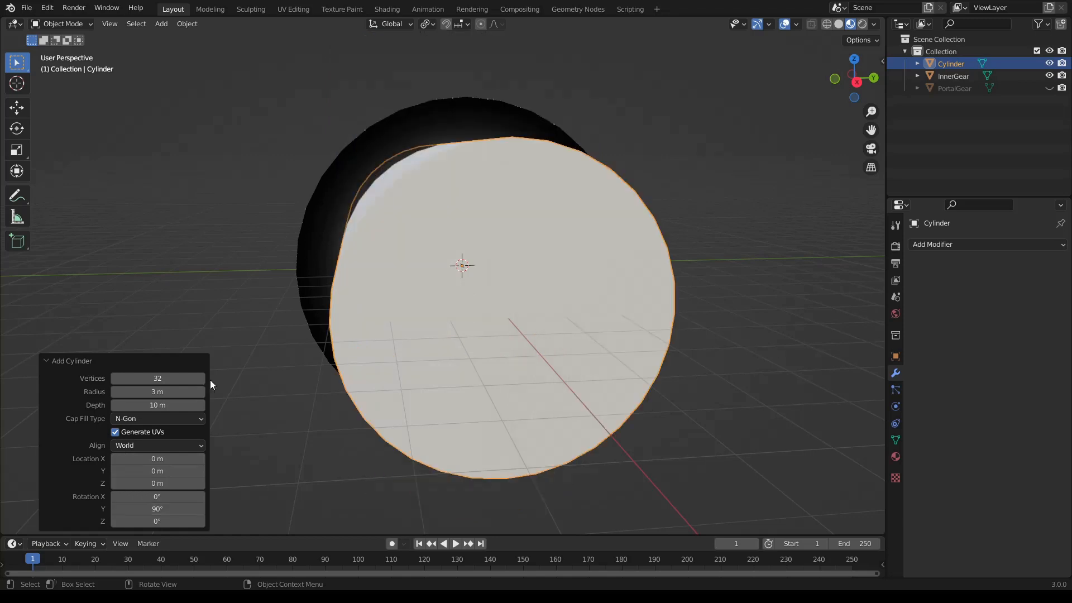
- In front view, move the cylinder -5 m along X so it ends at InnerGear's back face
middle_click_drag(686, 302, 660, 220)
left_click(839, 87)
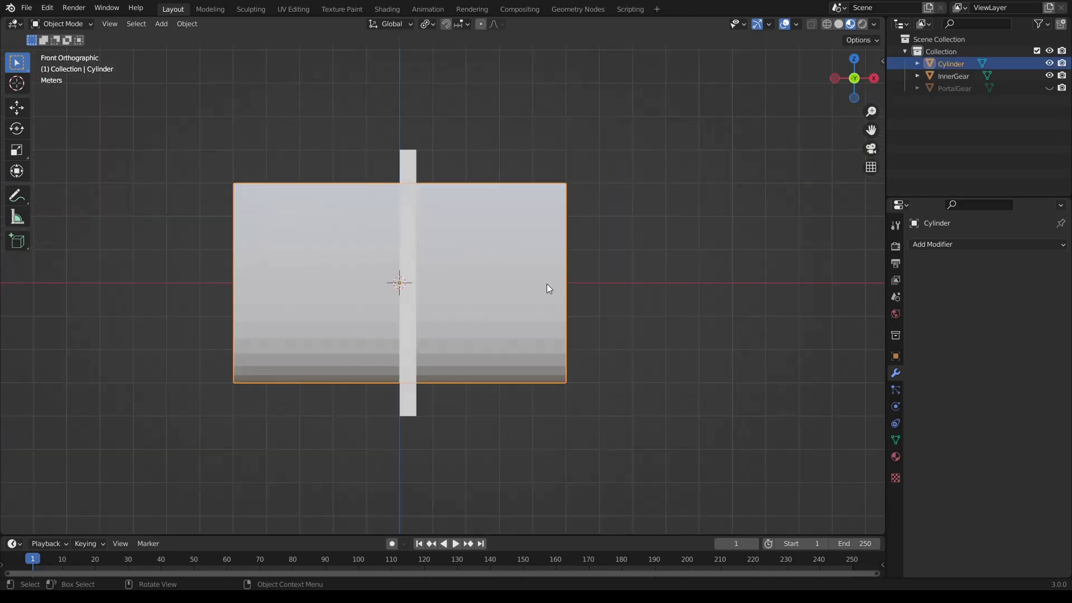
key("g")
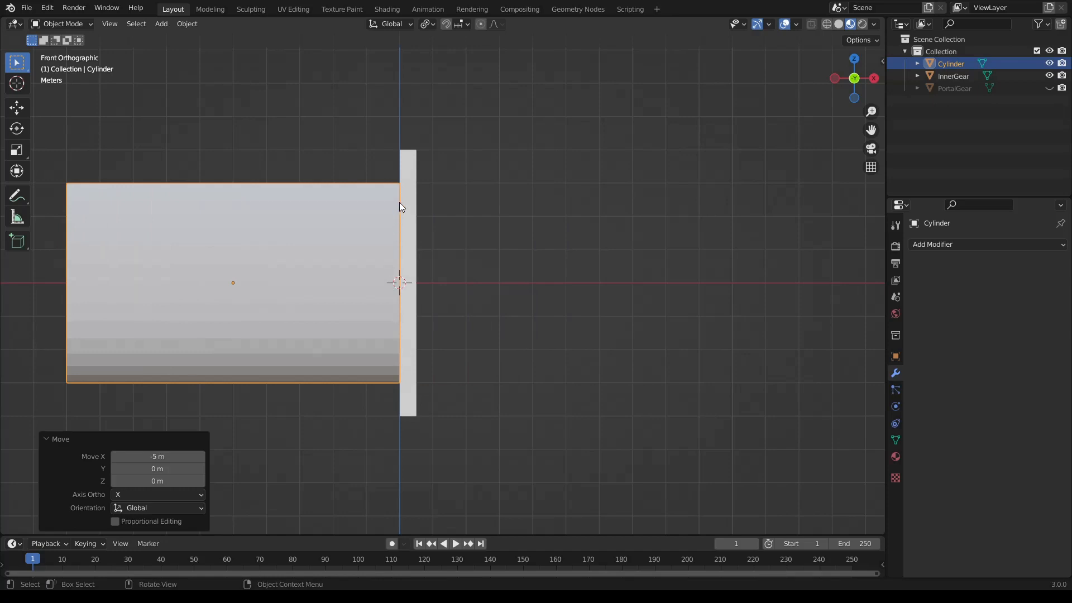
- Hide InnerGear and display the cylinder in Solid shading
middle_click_drag(456, 275, 425, 280)
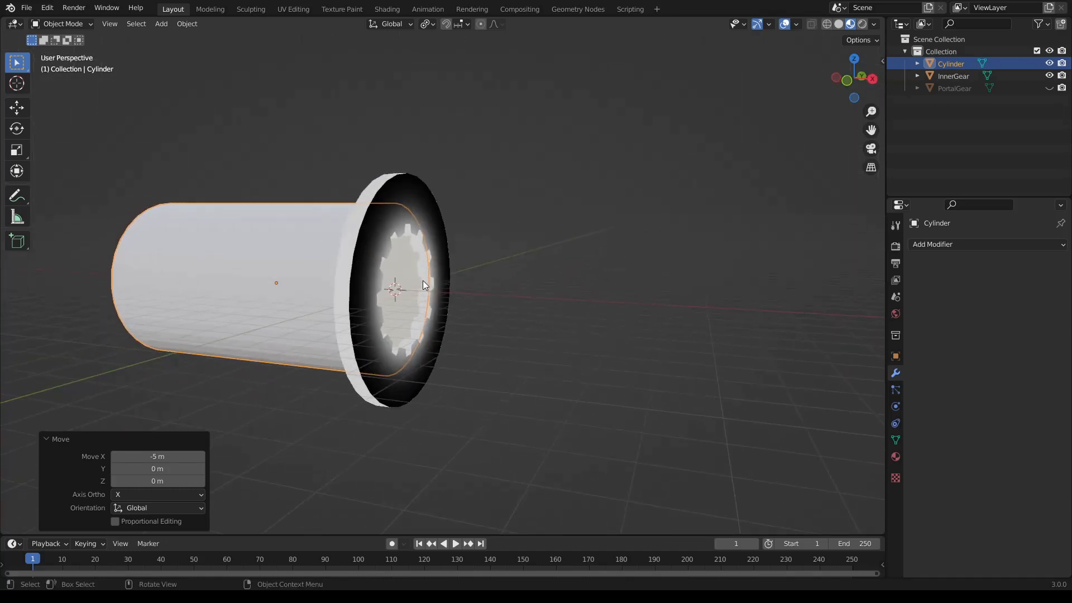
left_click(1049, 77)
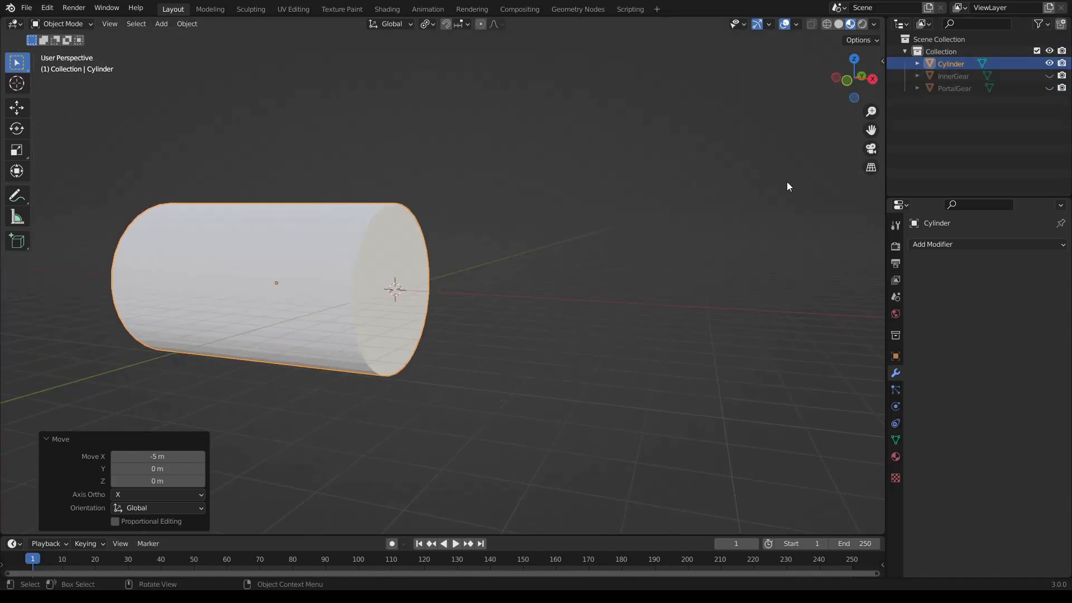
left_click(837, 24)
mouse_move(527, 232)
middle_mouse_down()
mouse_move(435, 252)
mouse_move(428, 218)
mouse_move(551, 182)
mouse_move(564, 211)
mouse_move(494, 208)
mouse_move(574, 206)
mouse_move(537, 203)
middle_mouse_up()
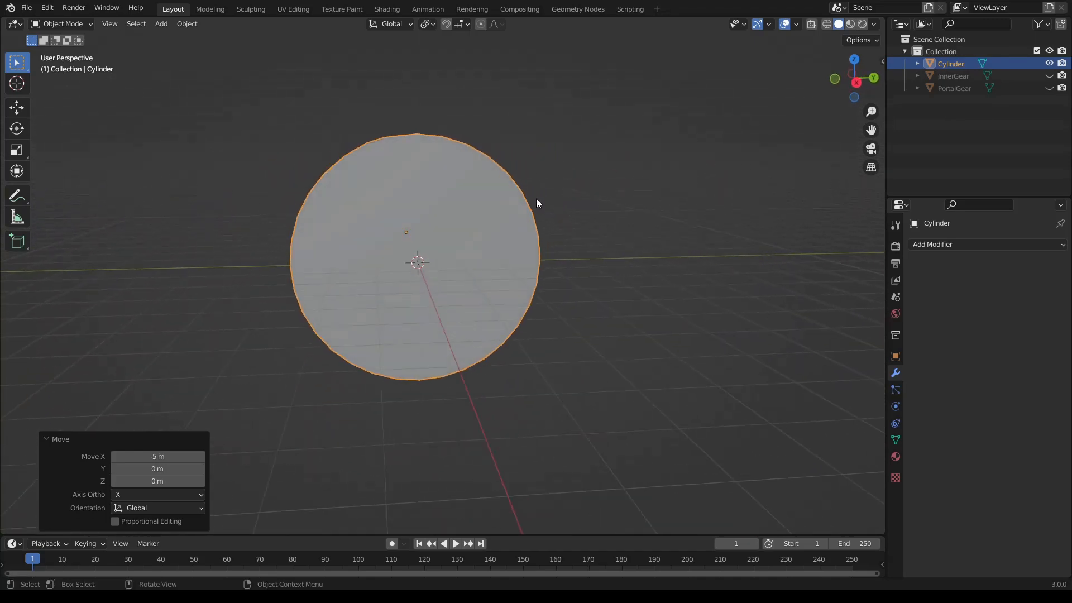
- Enter Edit Mode on the cylinder and clear the face selection
key("Tab")
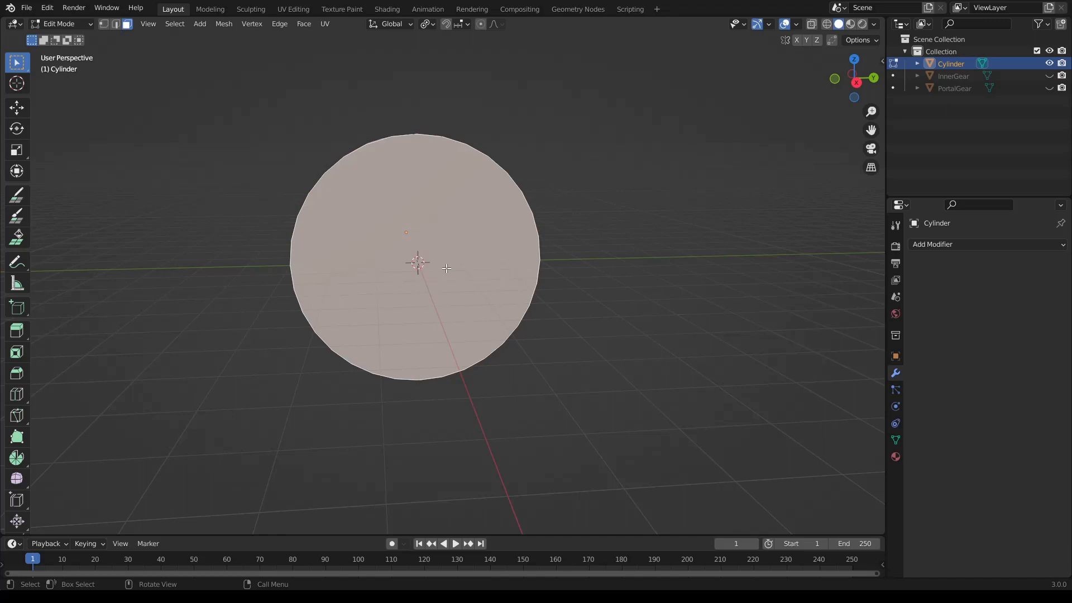
left_click(547, 311)
middle_click_drag(545, 308, 570, 313)
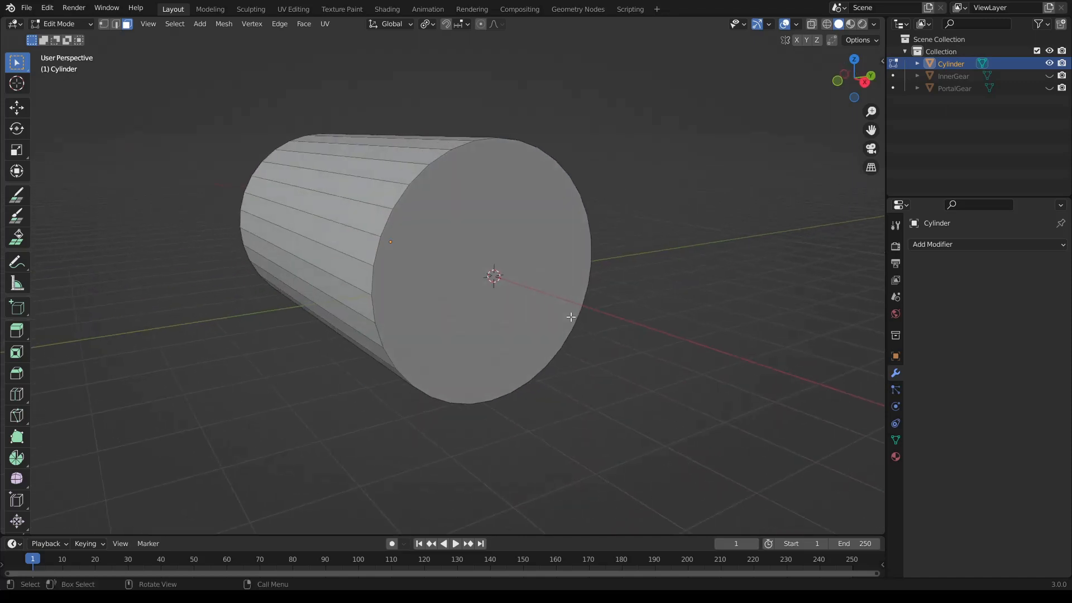
- Hide the cylinder's front cap to look inside, and reveal it again
left_click(490, 237)
key("h")
middle_click_drag(546, 256, 368, 281)
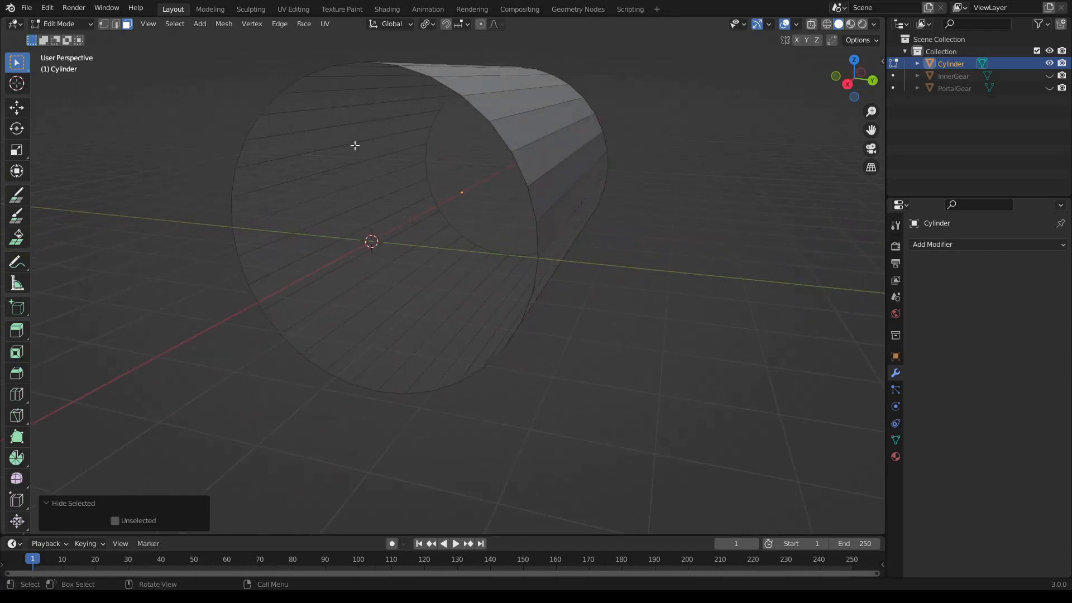
middle_click_drag(328, 215, 370, 216)
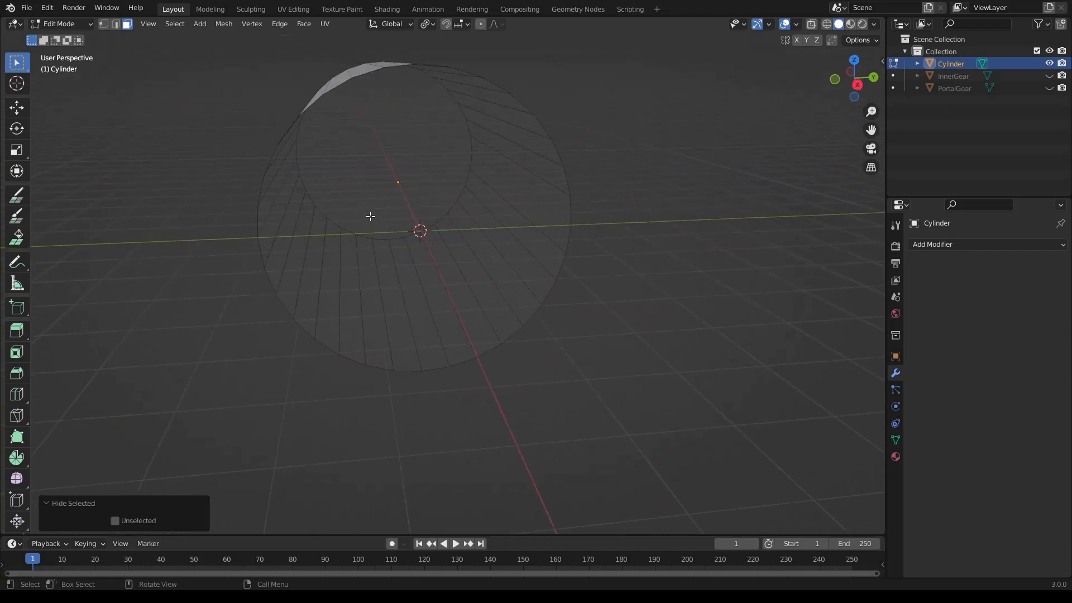
key("alt+h")
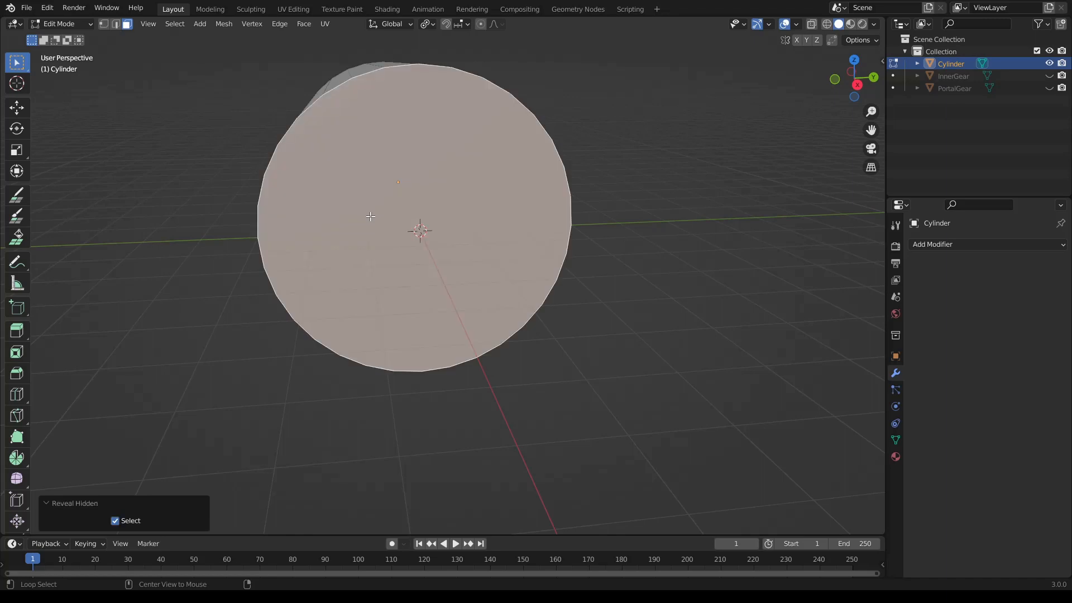
- Flip the normals of all the cylinder's faces so they point inward, and clear the selection
middle_click_drag(373, 218, 450, 221)
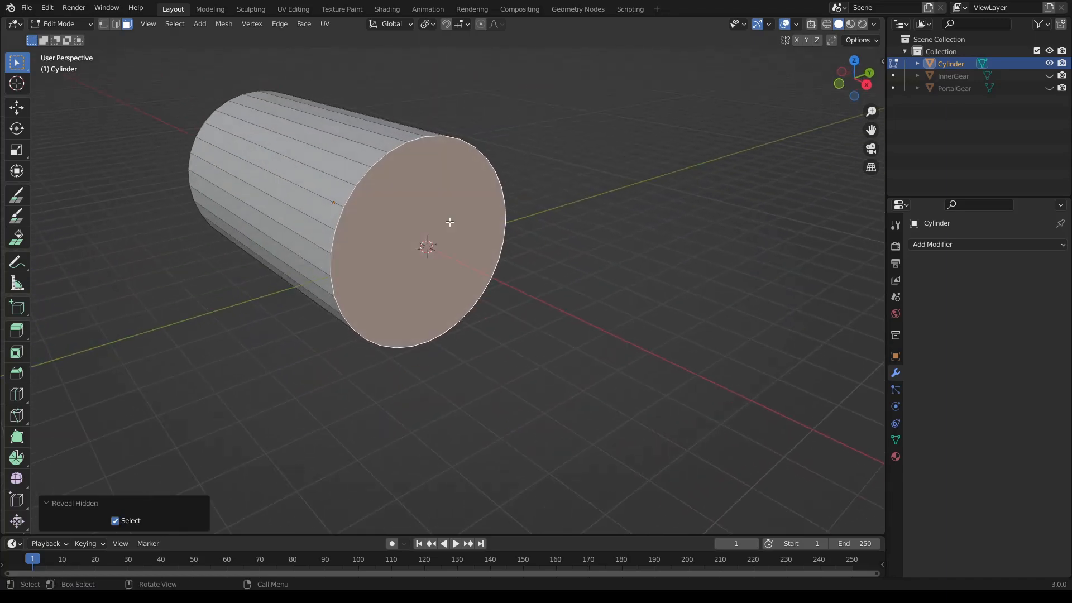
key("ctrl+i")
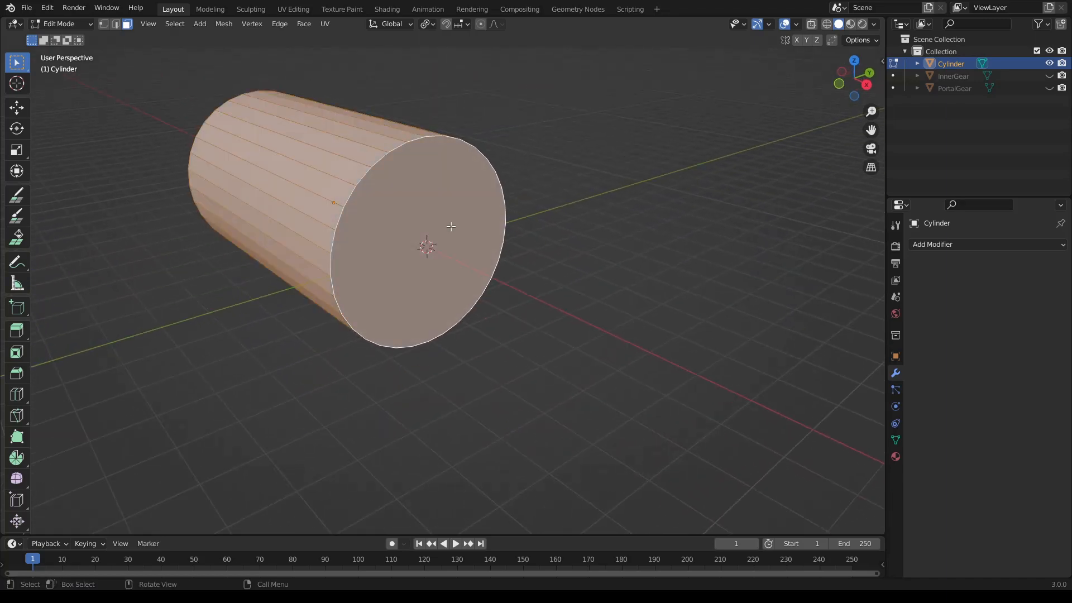
left_click(224, 24)
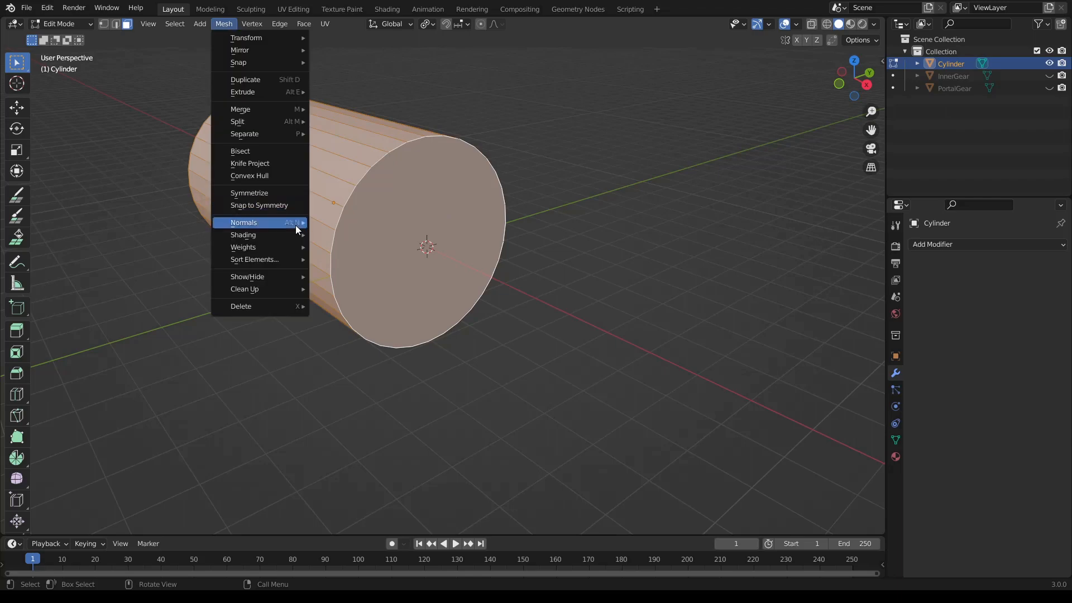
mouse_move(296, 223)
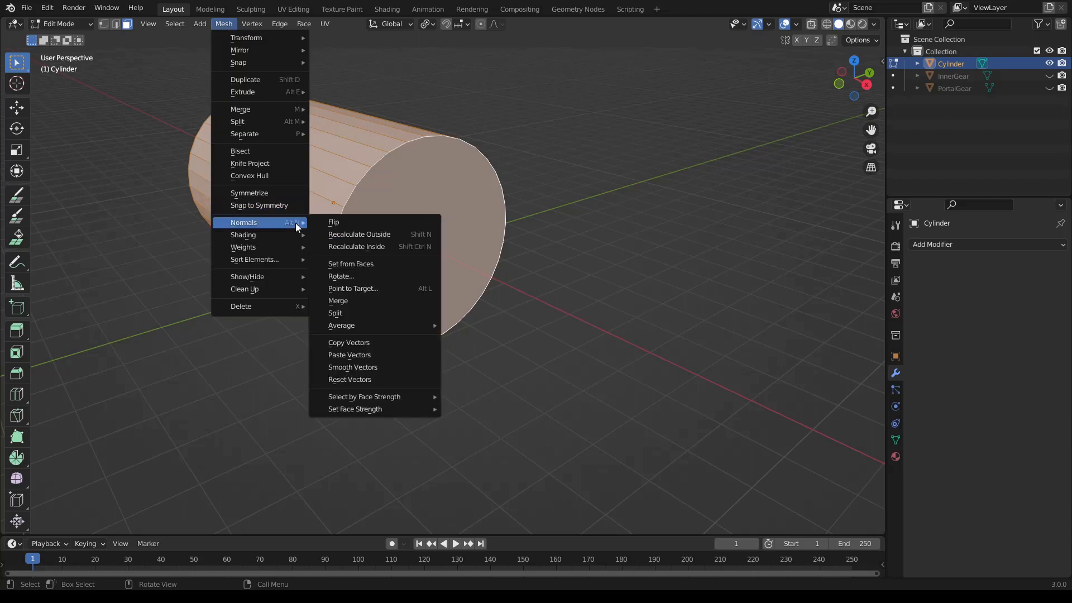
left_click(329, 224)
key("alt+a")
- Inspect the cylinder's interior from several angles, leave Edit Mode and deselect the cylinder
middle_click_drag(519, 270, 390, 309)
middle_click_drag(372, 249, 437, 255)
middle_click_drag(358, 243, 536, 283)
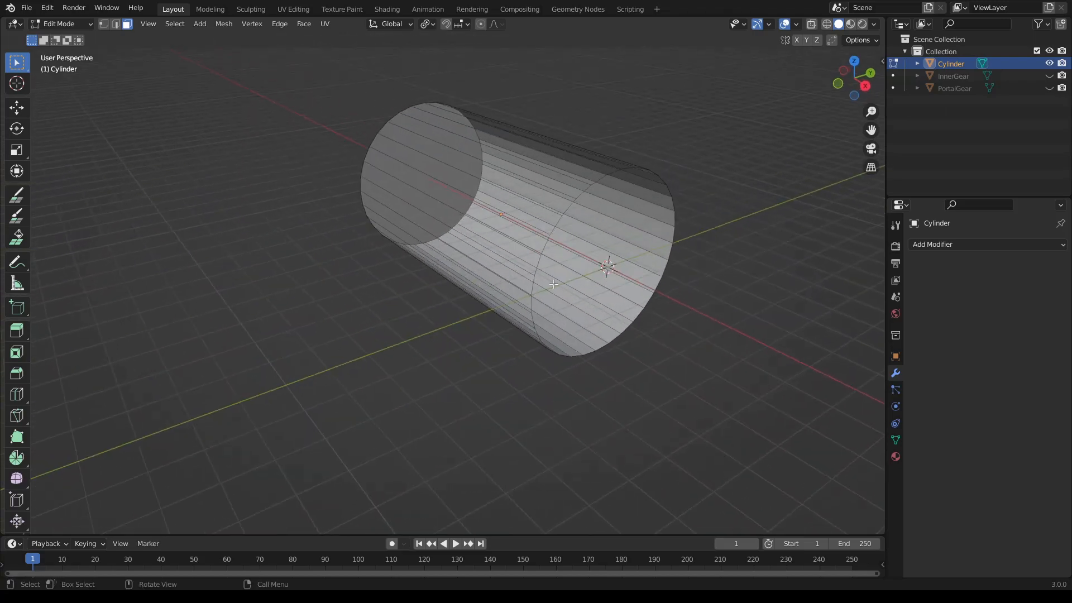
key("Tab")
left_click(677, 344)
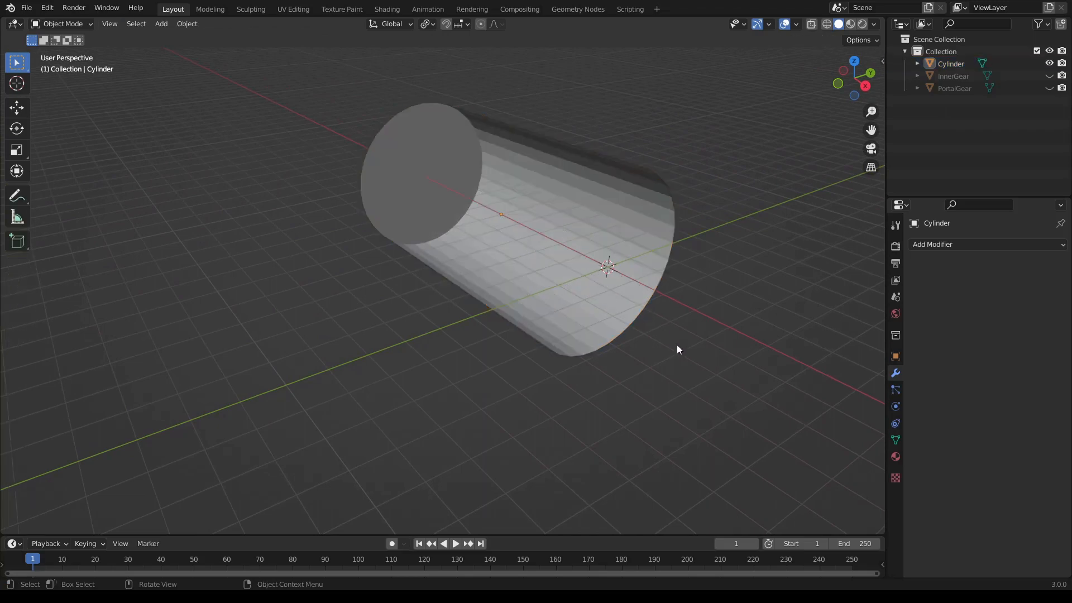
middle_click_drag(677, 344, 618, 289)
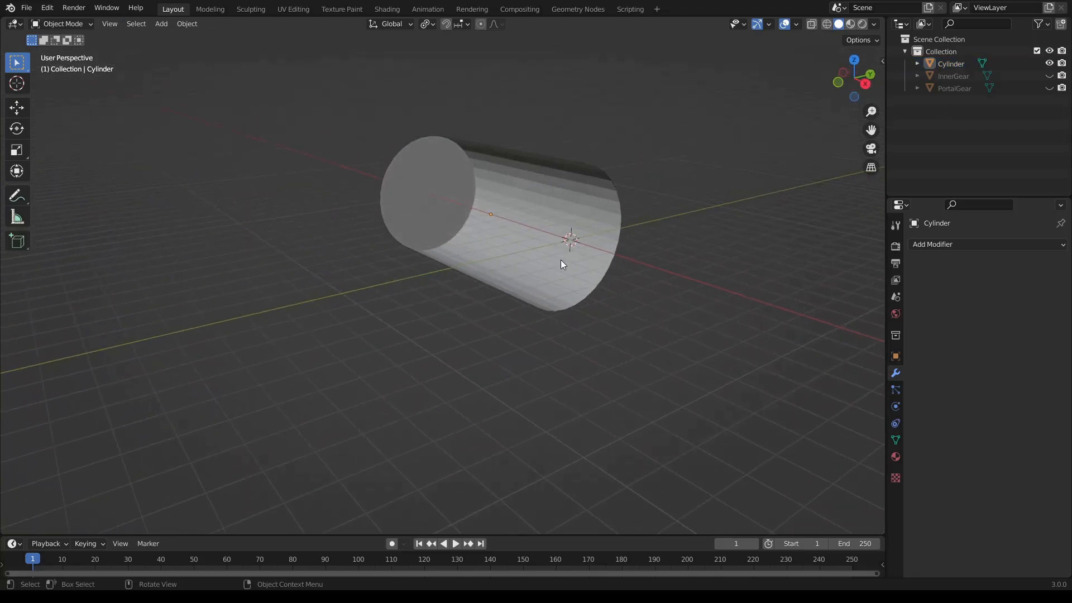
middle_click_drag(562, 263, 517, 215)
- Apply the cylinder's location, rotation and scale, one after another
left_click(561, 245)
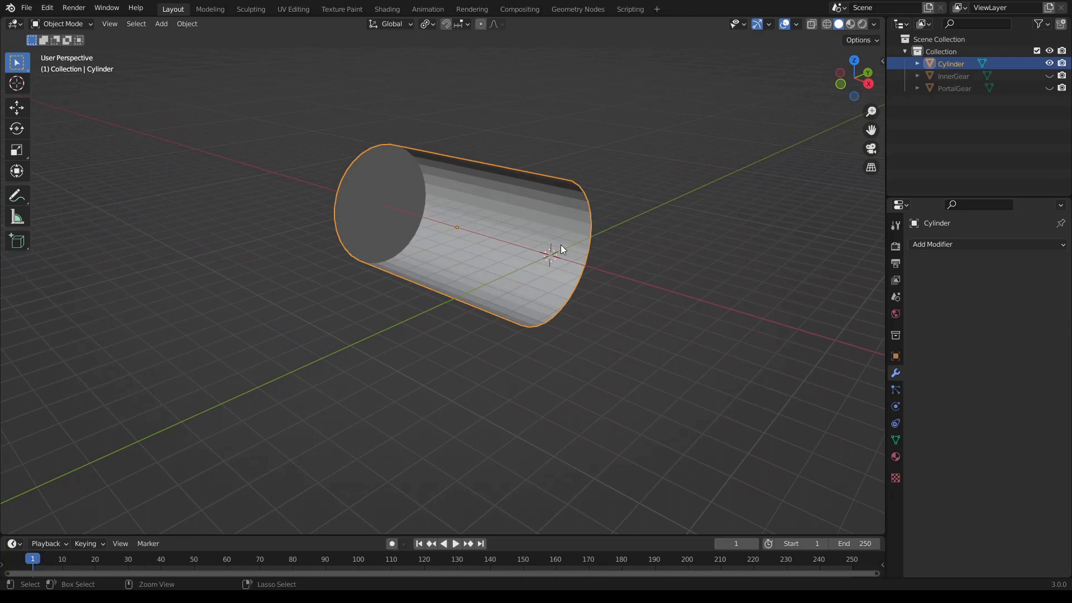
key("ctrl+a")
left_click(551, 223)
key("ctrl+a")
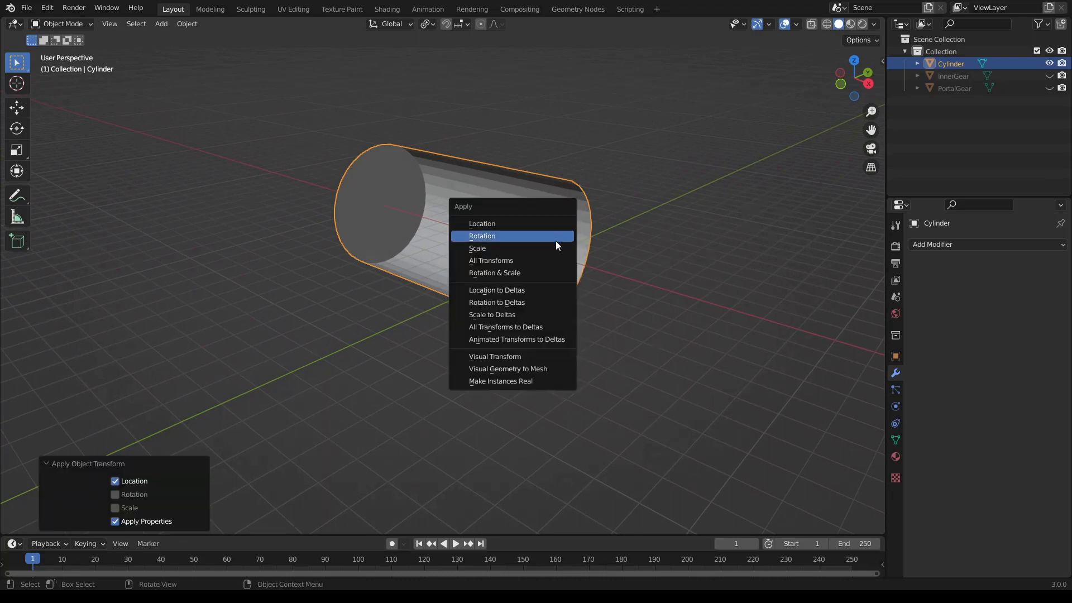
left_click(555, 241)
key("ctrl+a")
left_click(557, 252)
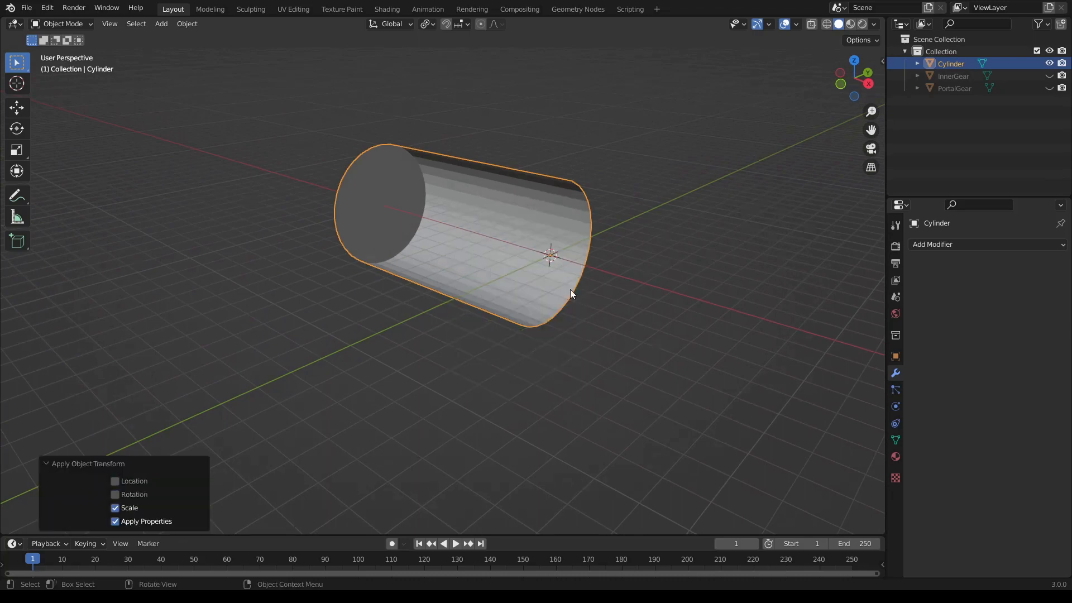
- Start an FBX export of the cylinder
left_click(23, 12)
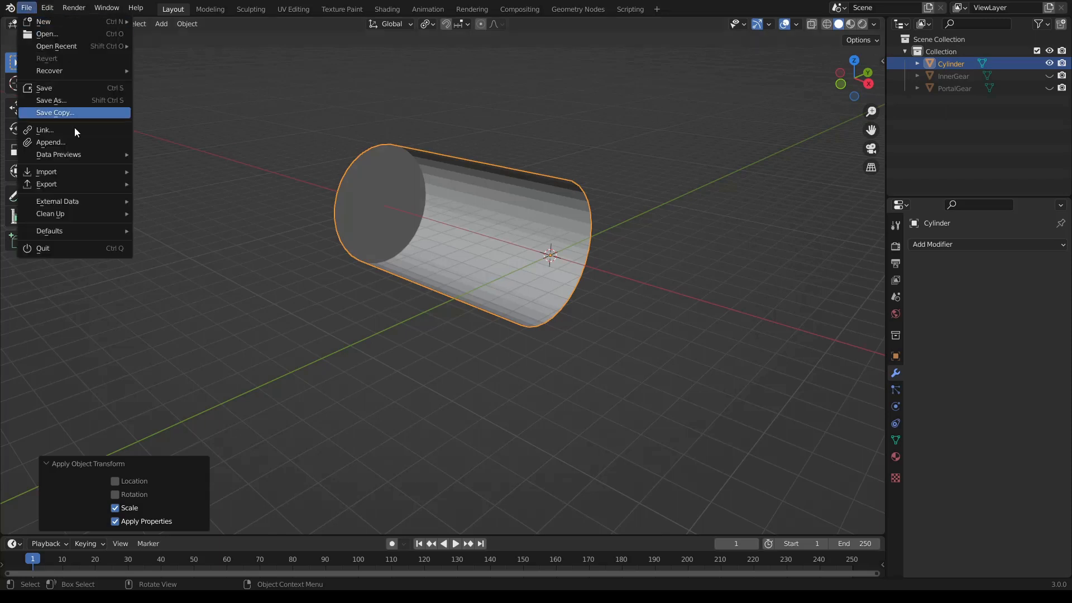
mouse_move(90, 183)
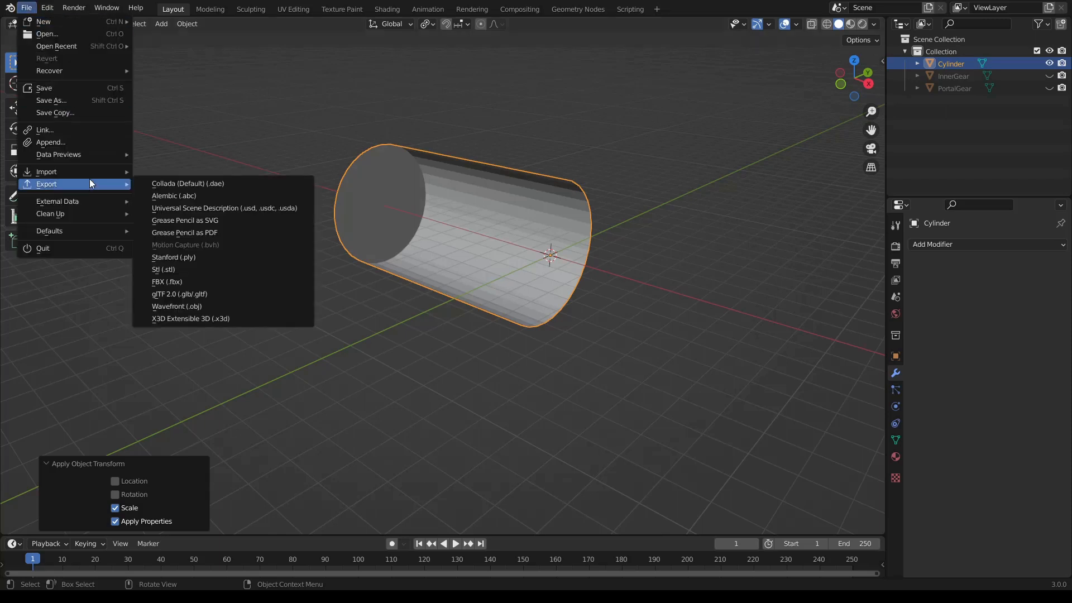
left_click(191, 281)
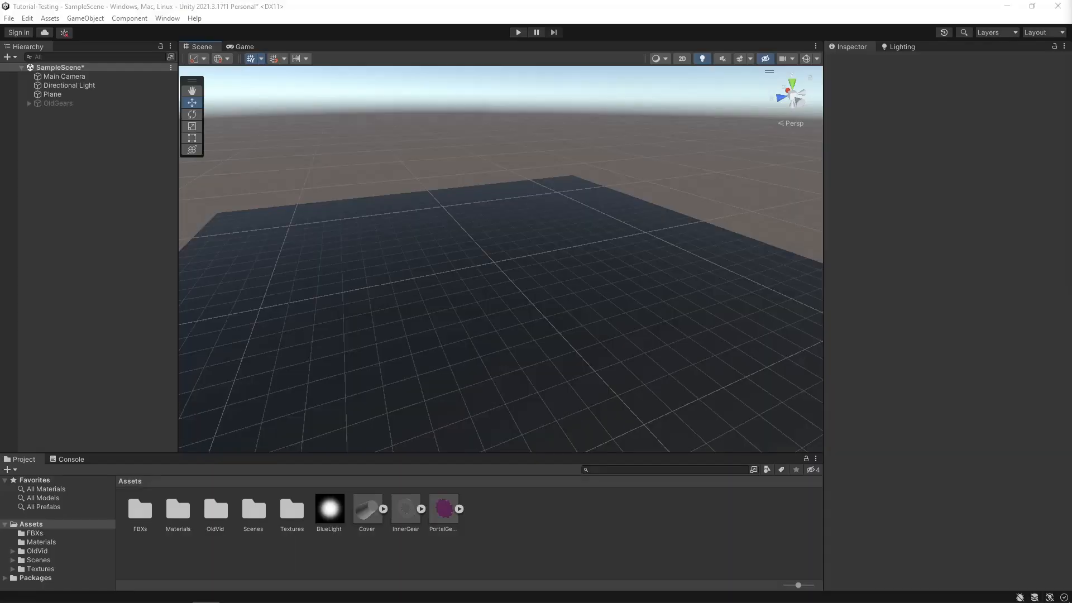
- Switch to Unity, show the Scene view gizmos and hide them again
left_click(506, 535)
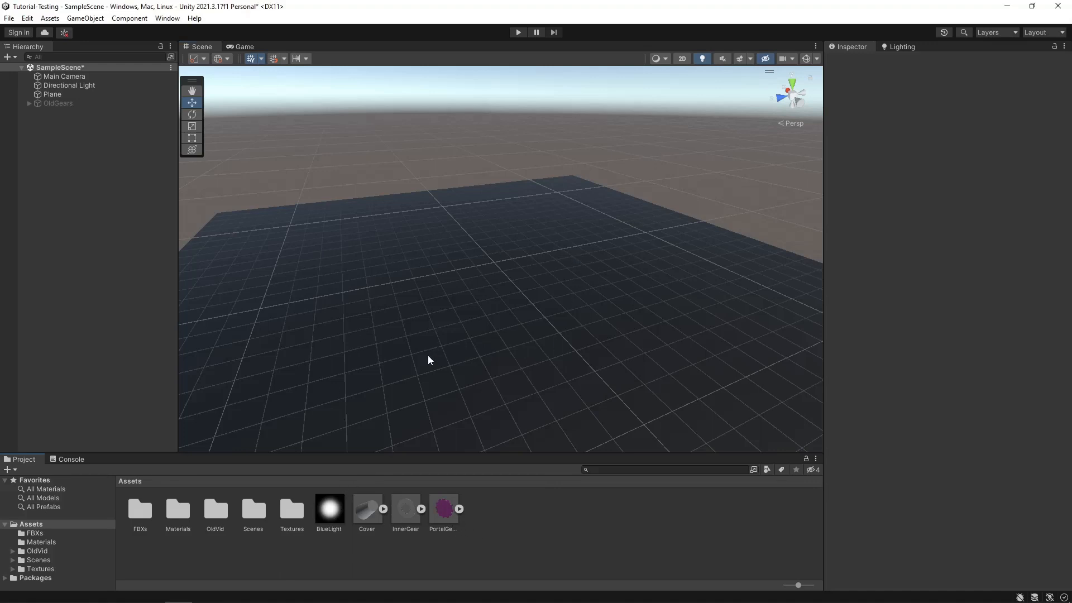
left_click(805, 62)
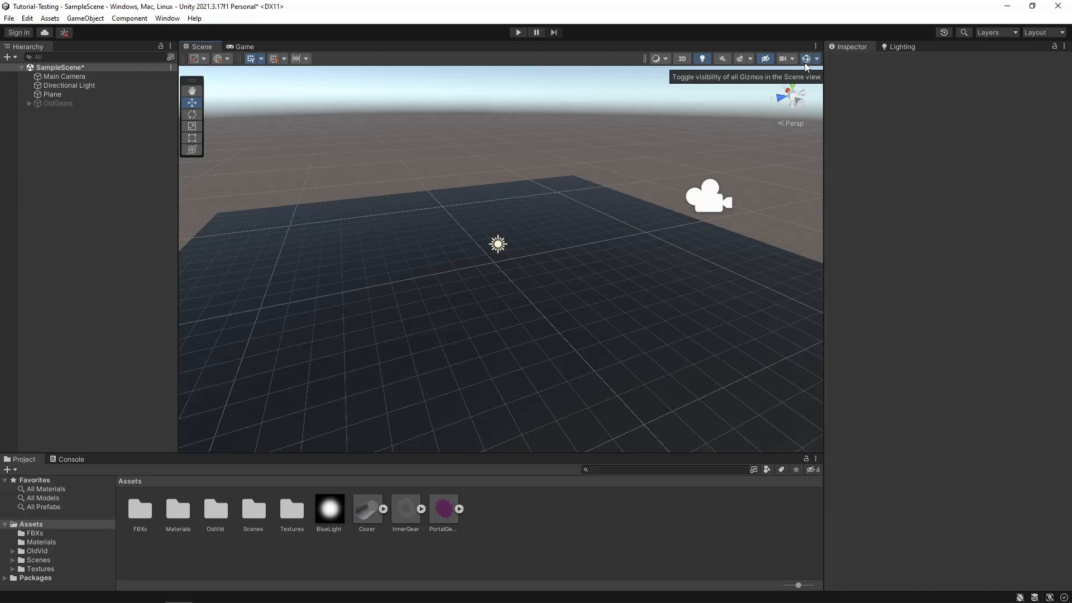
left_click(806, 63)
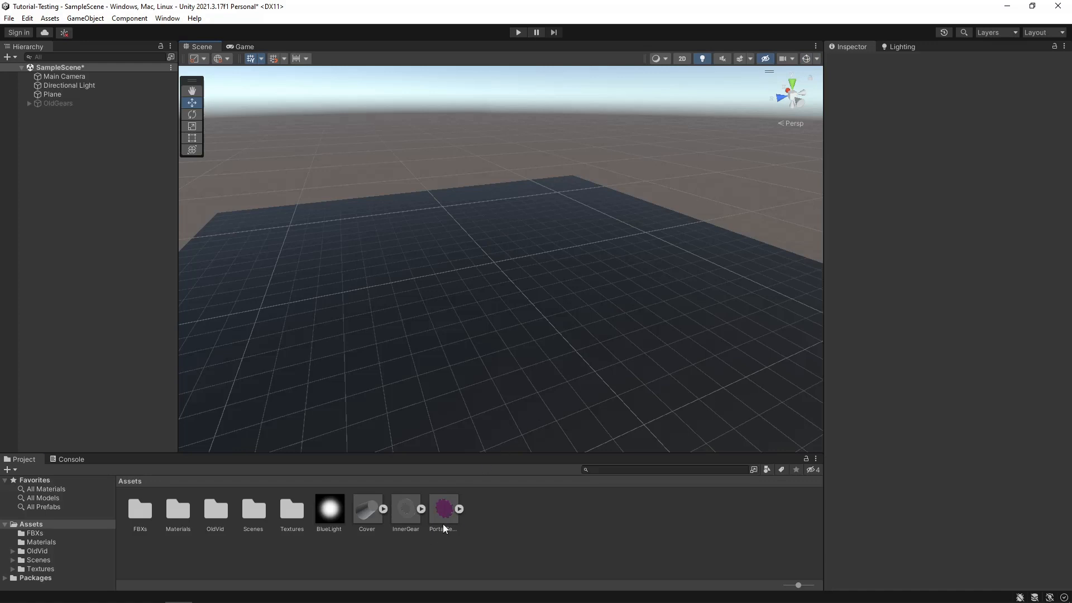
- Place the PortalGear model in the Unity scene and reset its position to 0, 0, 0
left_click_drag(444, 528, 487, 228)
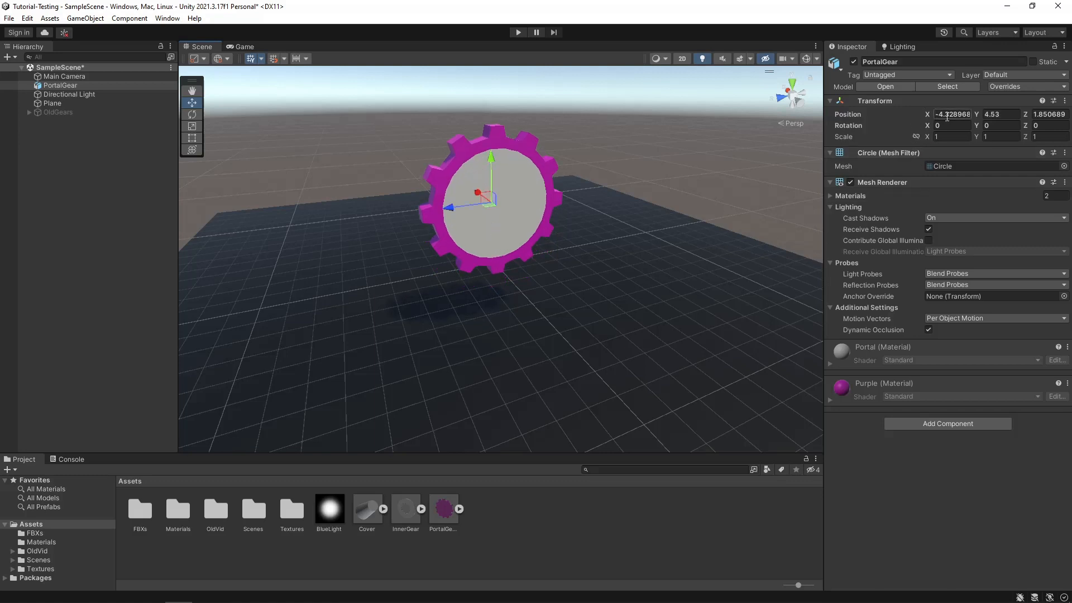
left_click(955, 114)
type("0")
key("Tab")
type("0")
key("Tab")
type("0")
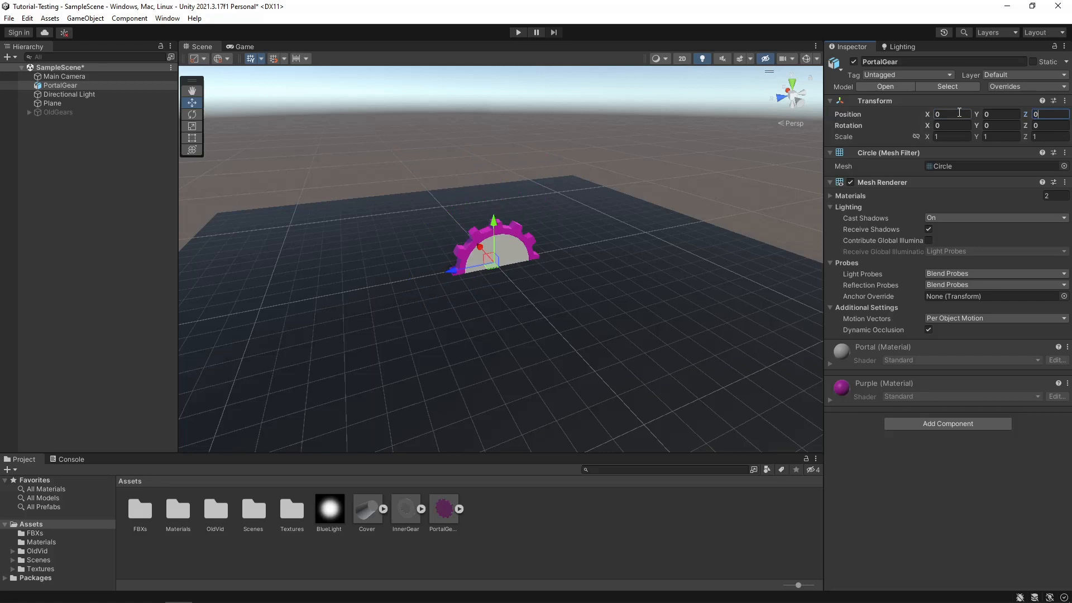
- Raise PortalGear to Y 6, set its X position to -6, and frame it in the Scene view
left_click(959, 113)
left_click(979, 115)
left_click_drag(979, 115, 1026, 115)
left_click(1010, 113)
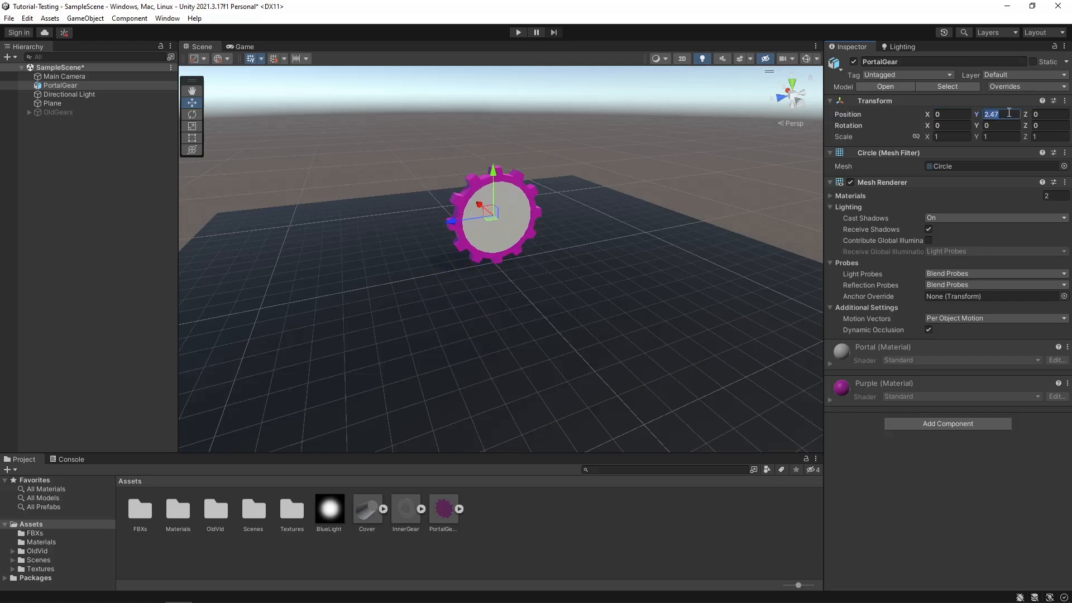
type("6")
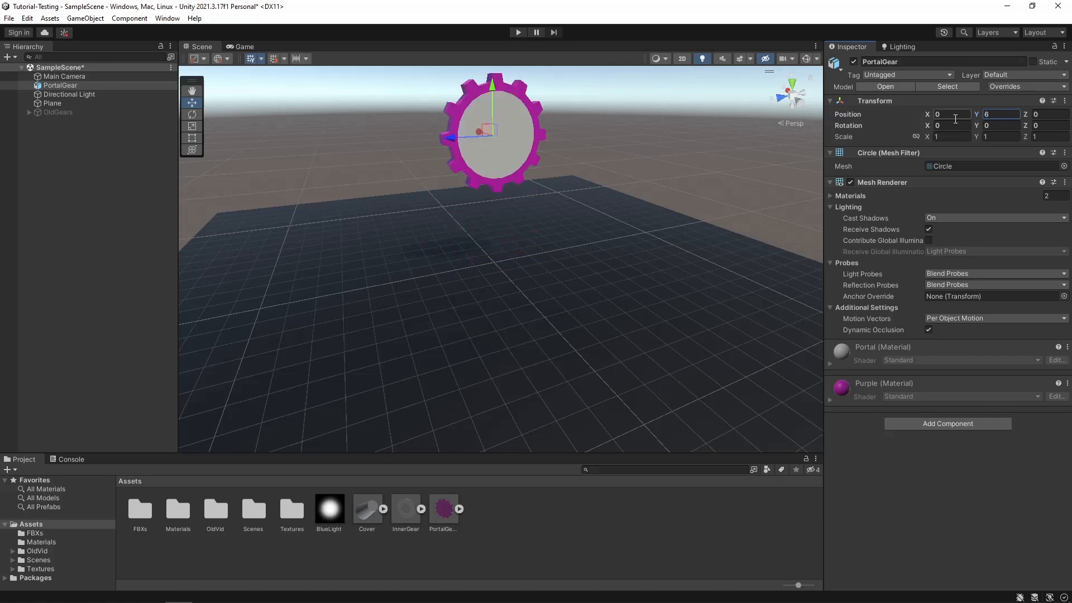
left_click(955, 117)
type("-6")
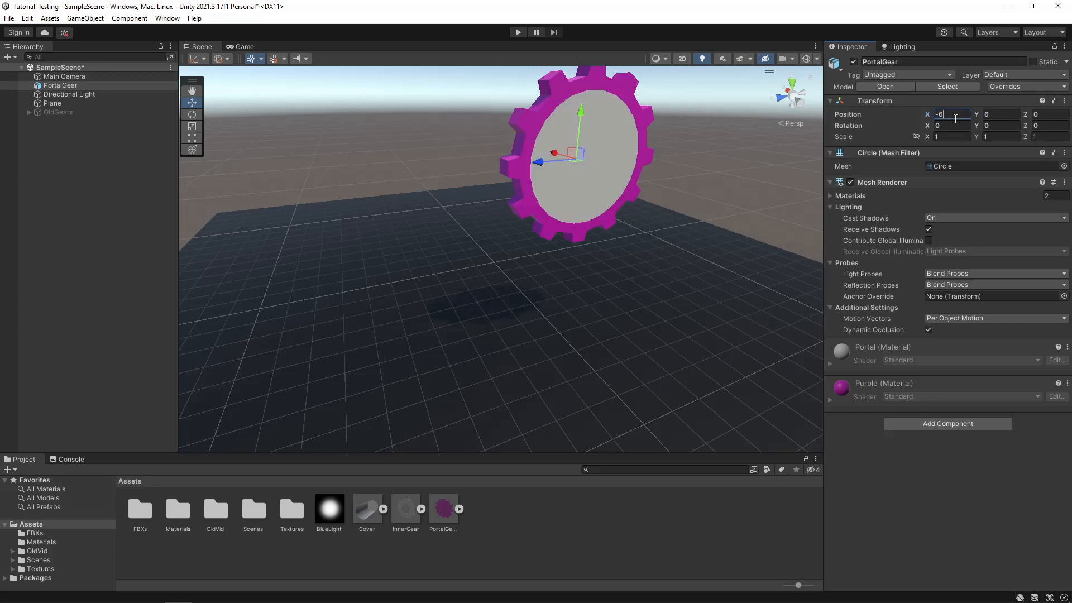
key("Return")
key("f")
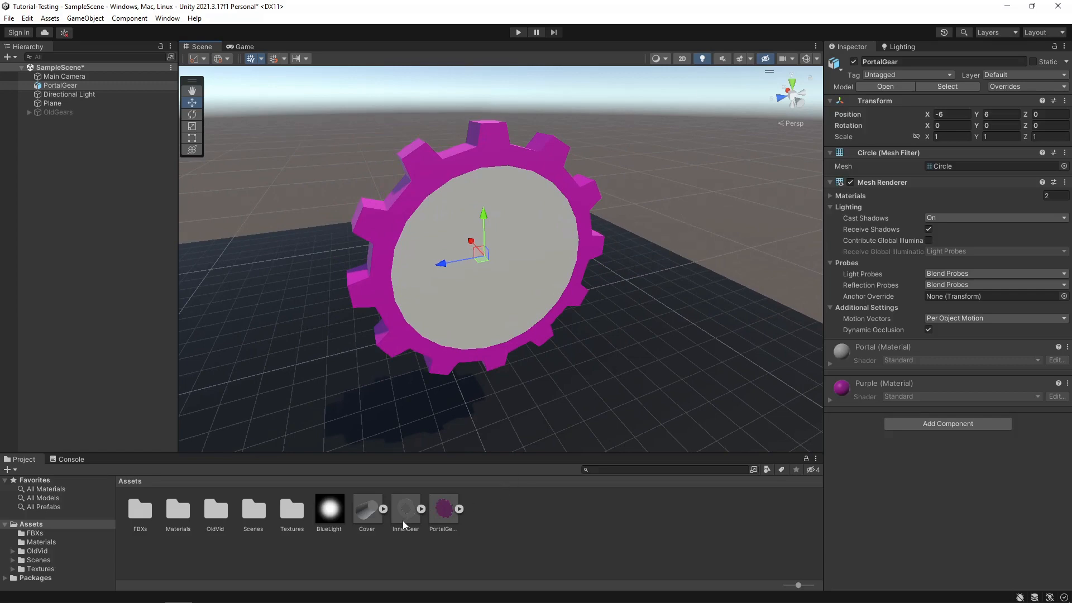
- Place the InnerGear model in the scene and set its position to -6, 6, 0
left_click_drag(403, 521, 521, 384)
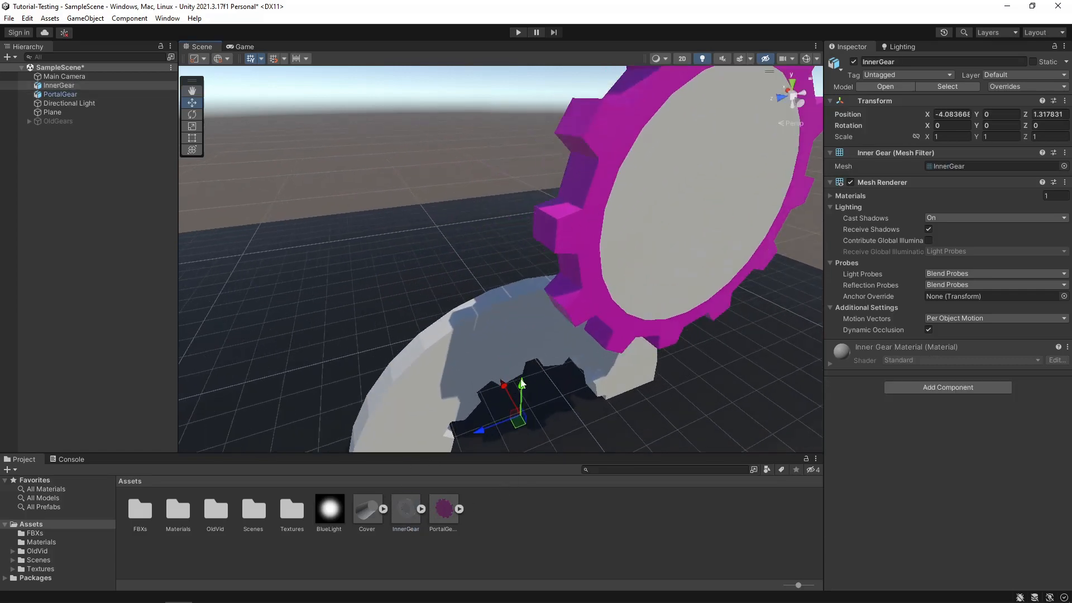
scroll(521, 385, "down", 5)
left_click(943, 115)
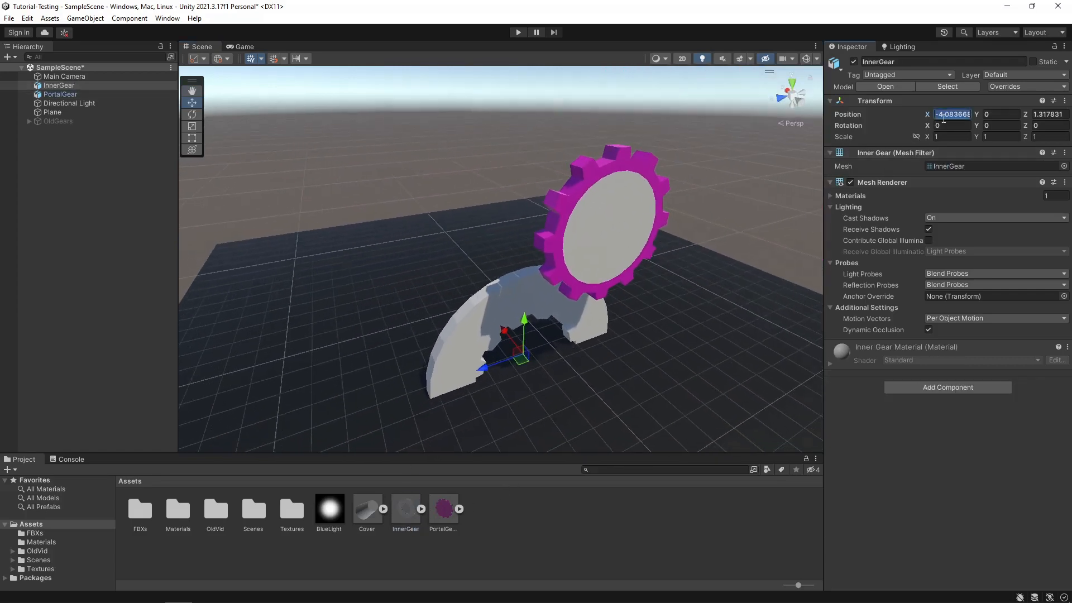
type("-6")
key("Tab")
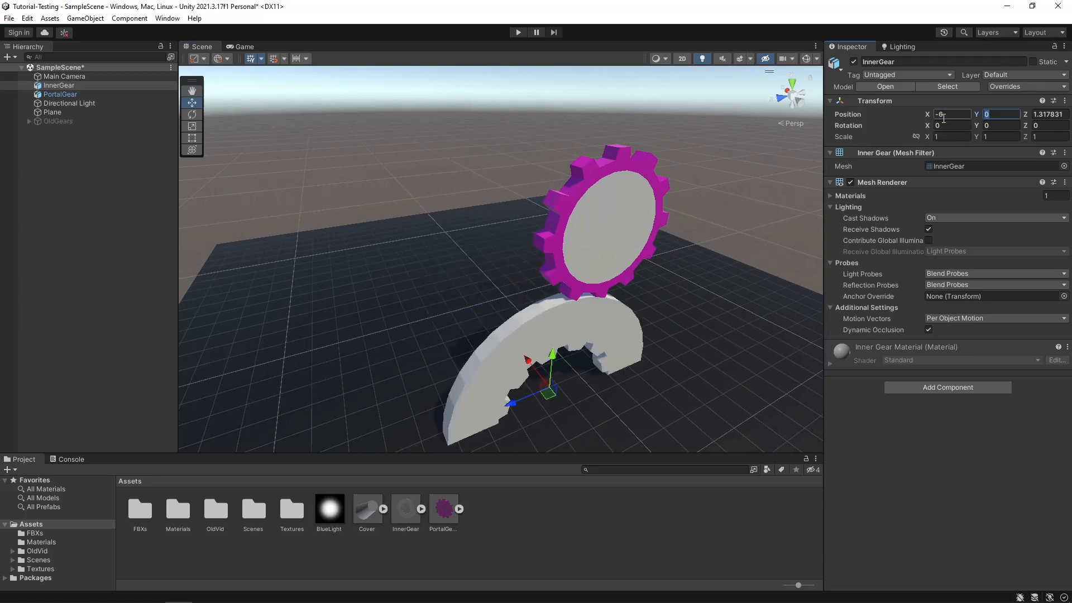
type("6")
key("Tab")
type("0")
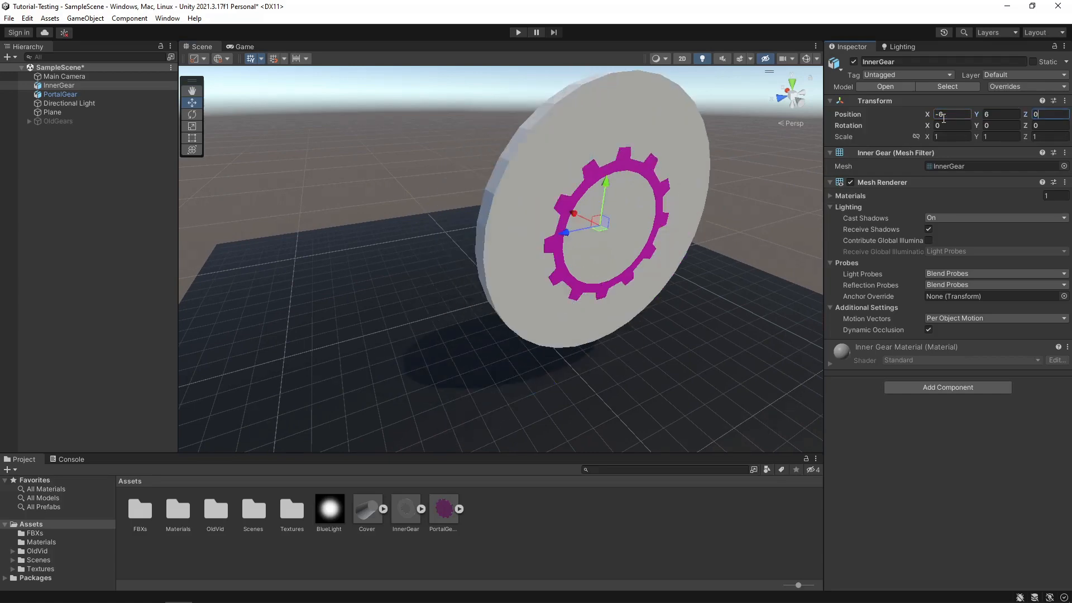
- Move InnerGear behind PortalGear by setting its X position to -5.5
middle_click_drag(641, 297, 510, 287)
right_click_drag(510, 287, 491, 255)
scroll(492, 254, "up", 3)
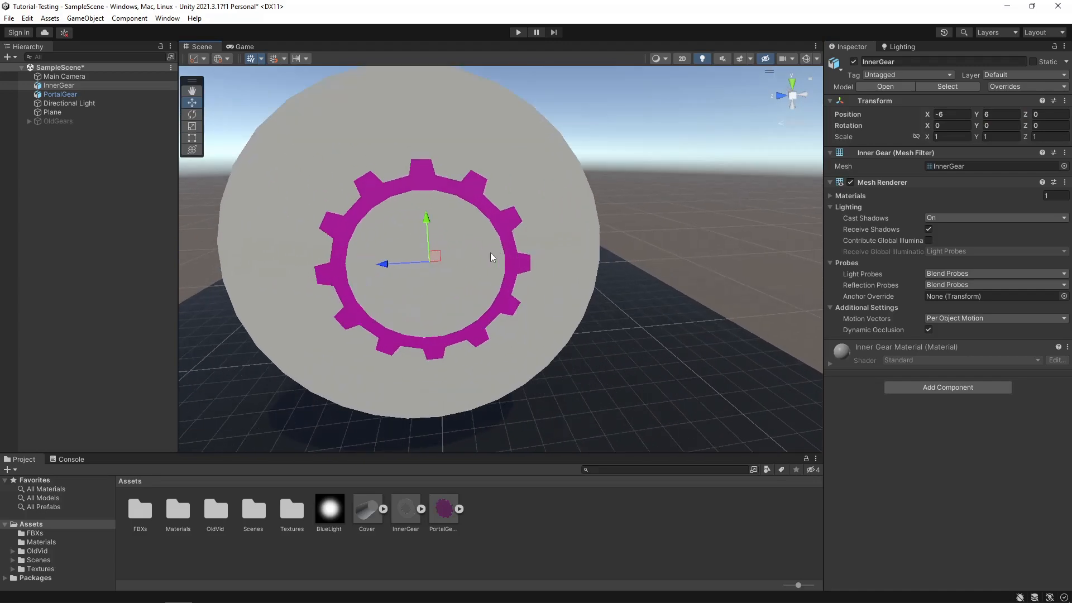
middle_click_drag(491, 254, 550, 225)
right_click_drag(550, 225, 596, 257)
middle_click_drag(417, 235, 616, 246)
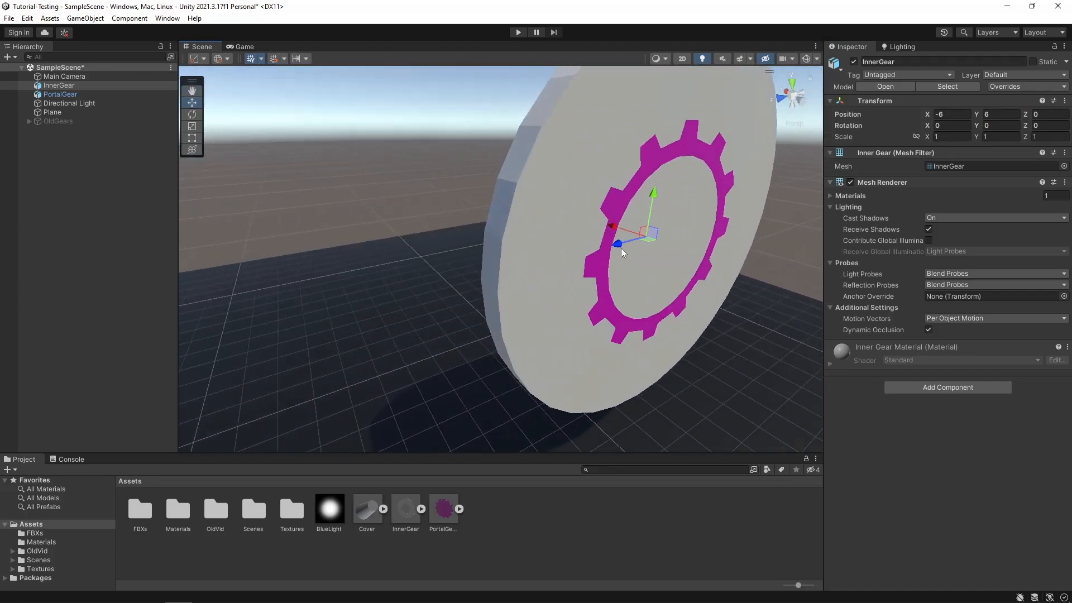
left_click_drag(614, 232, 601, 221)
left_click(958, 115)
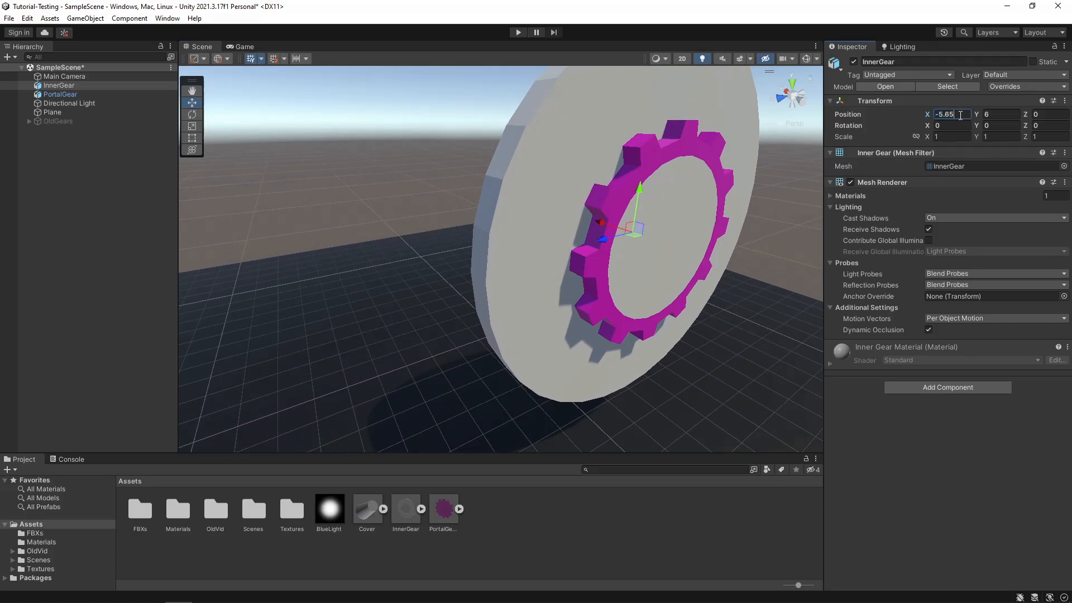
type("-5.5")
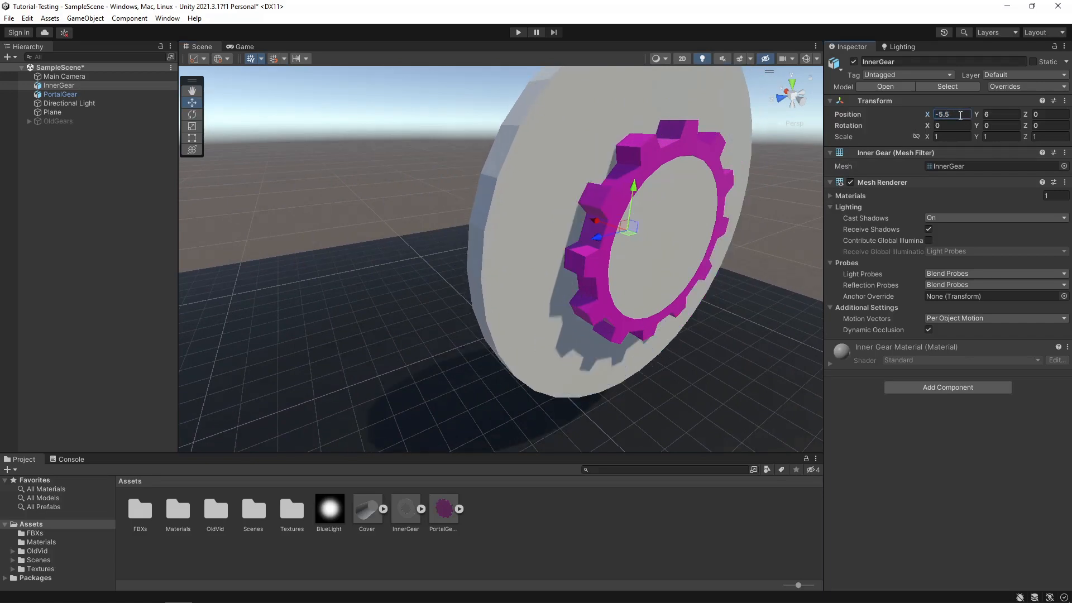
- Raise InnerGear to a Y position of 6.55 so it is offset from PortalGear, and view both from the front
left_click_drag(550, 322, 709, 332, "alt")
left_click_drag(592, 268, 522, 270, "alt")
scroll(505, 294, "up", 5)
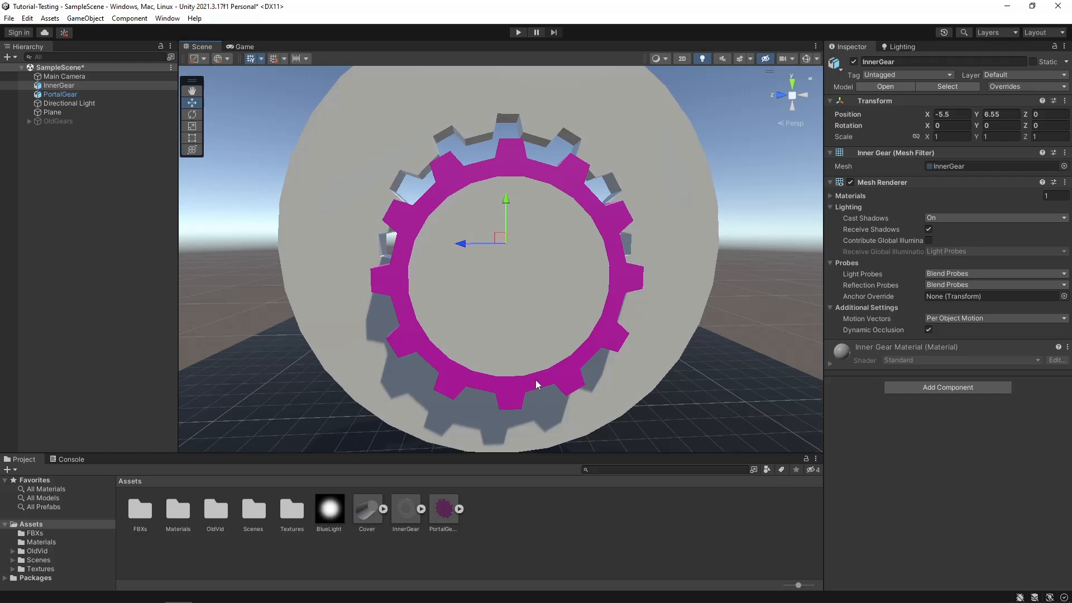
right_click_drag(535, 380, 543, 378)
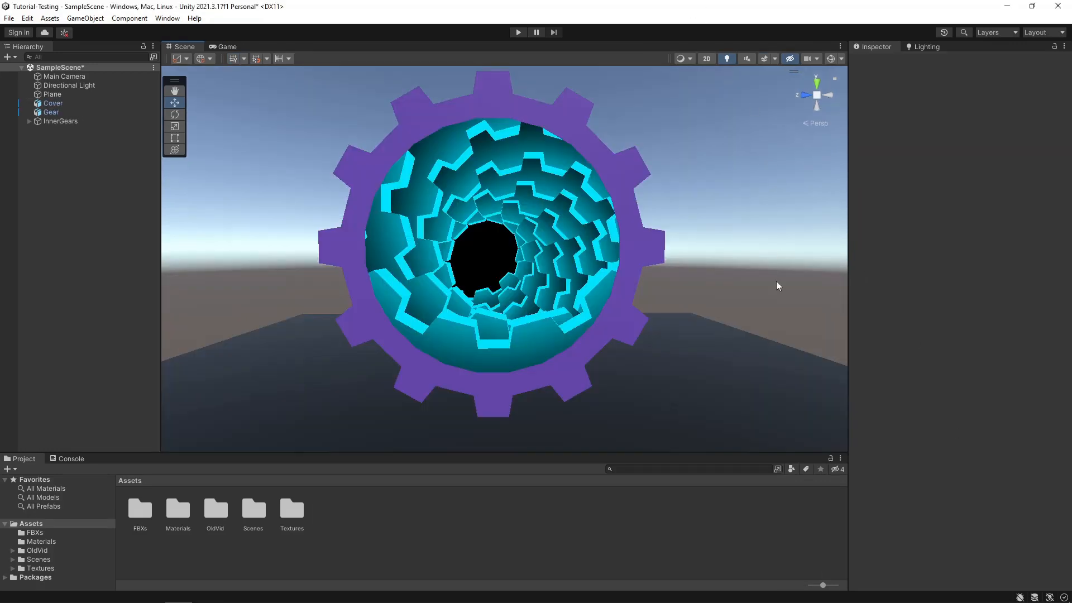
right_click_drag(757, 351, 631, 353)
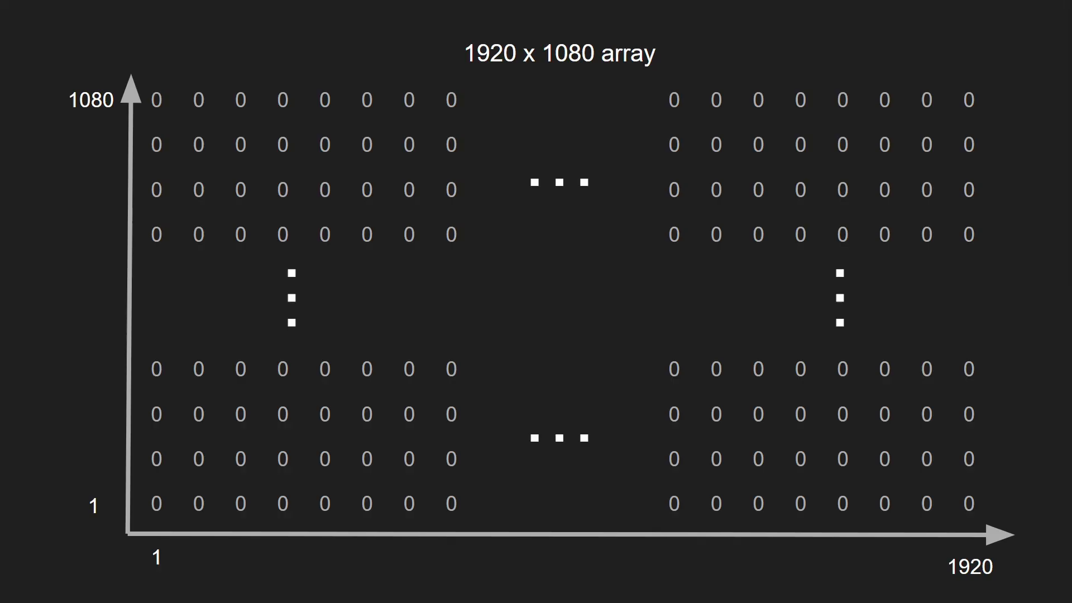
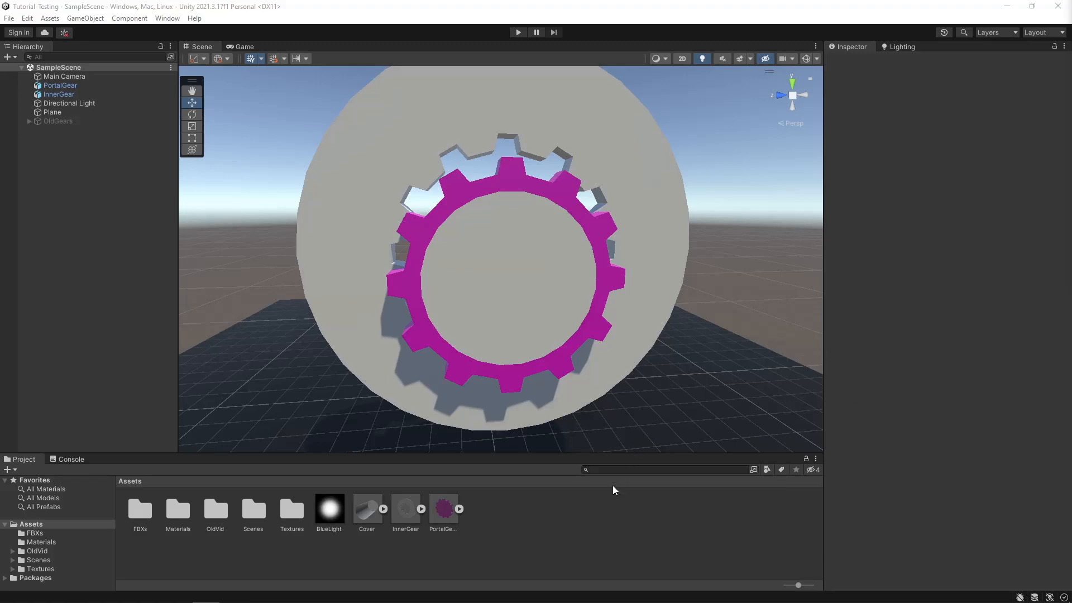
- Create an unlit shader named Portal in the Assets folder
right_click(513, 512)
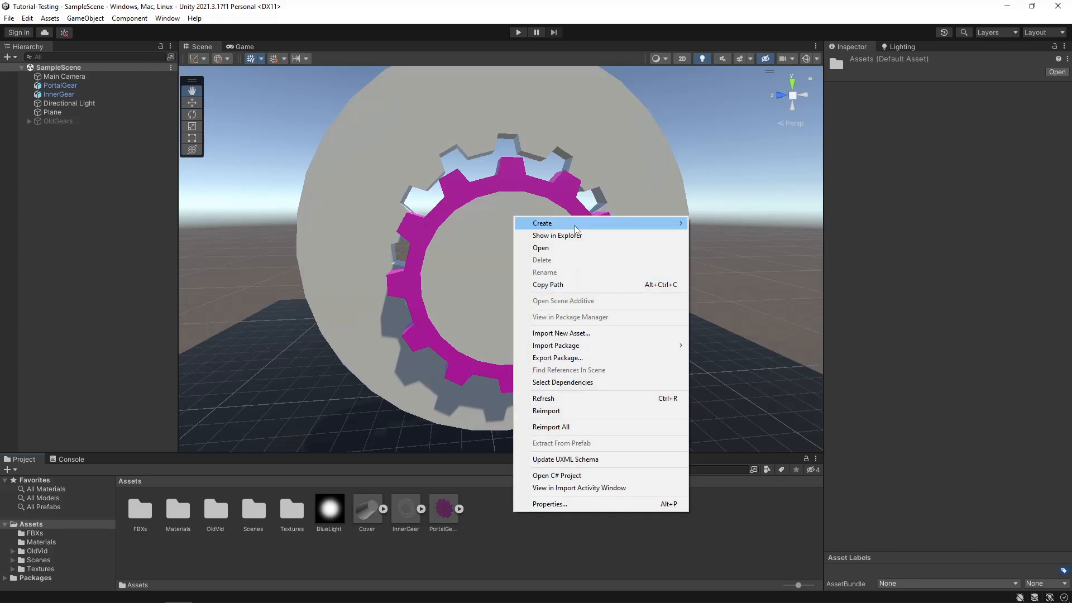
mouse_move(575, 228)
mouse_move(804, 139)
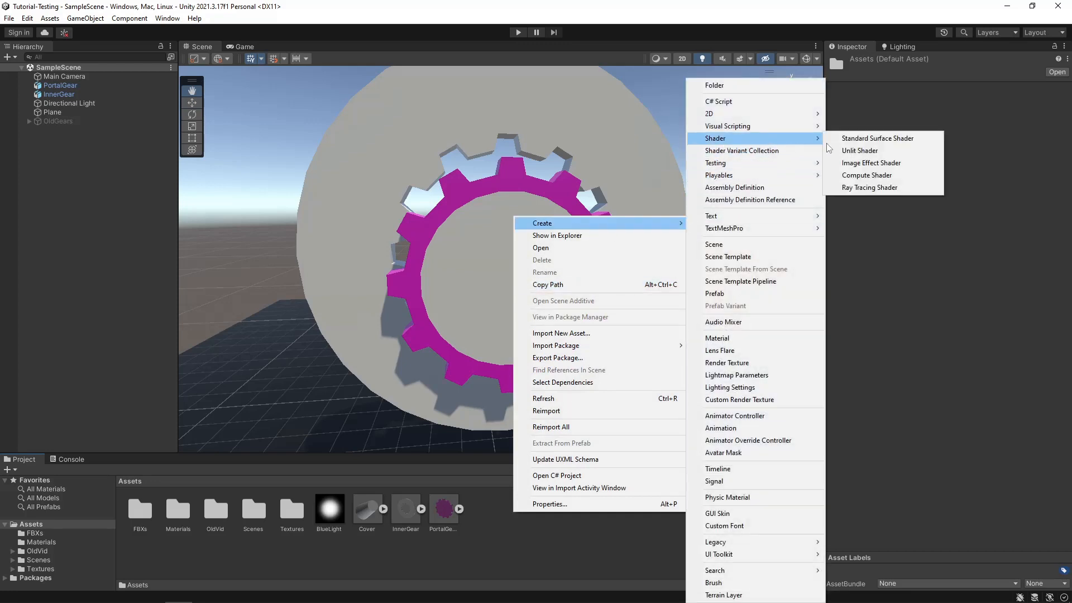
left_click(860, 150)
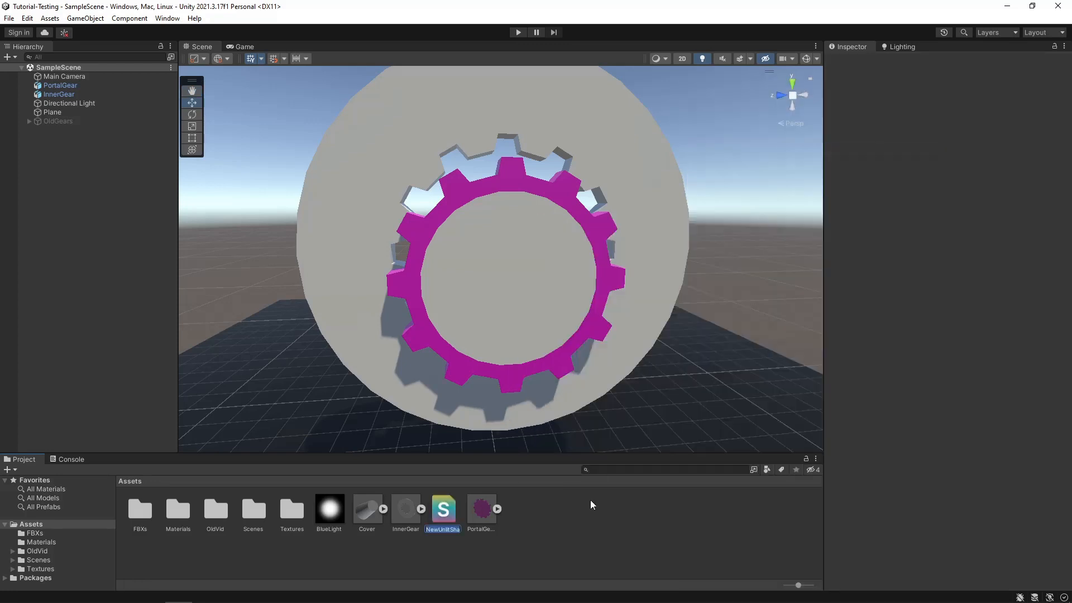
type("Portal")
key("Return")
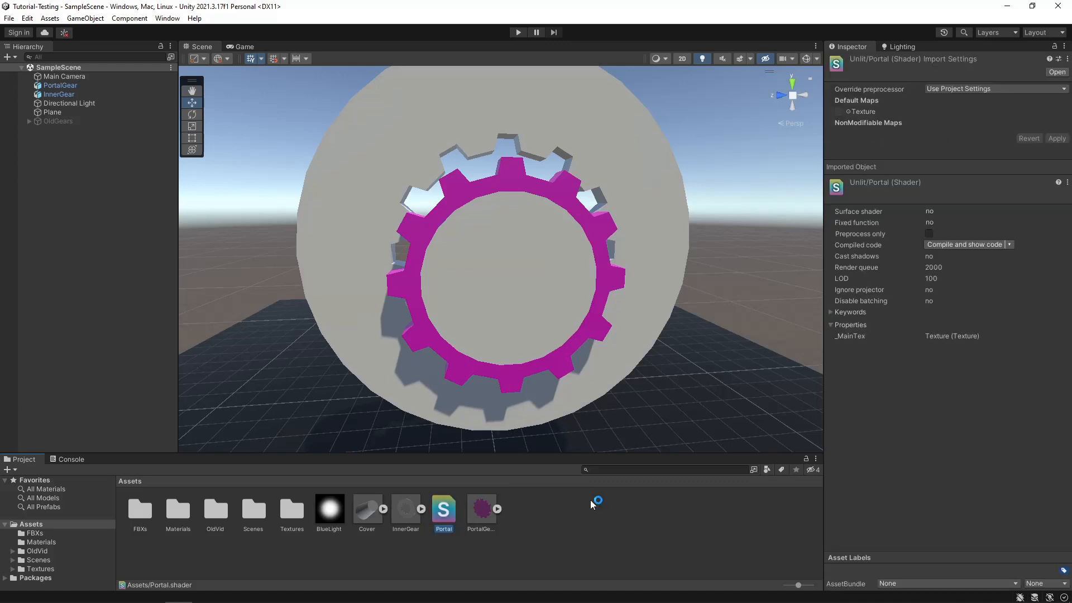
left_click(577, 509)
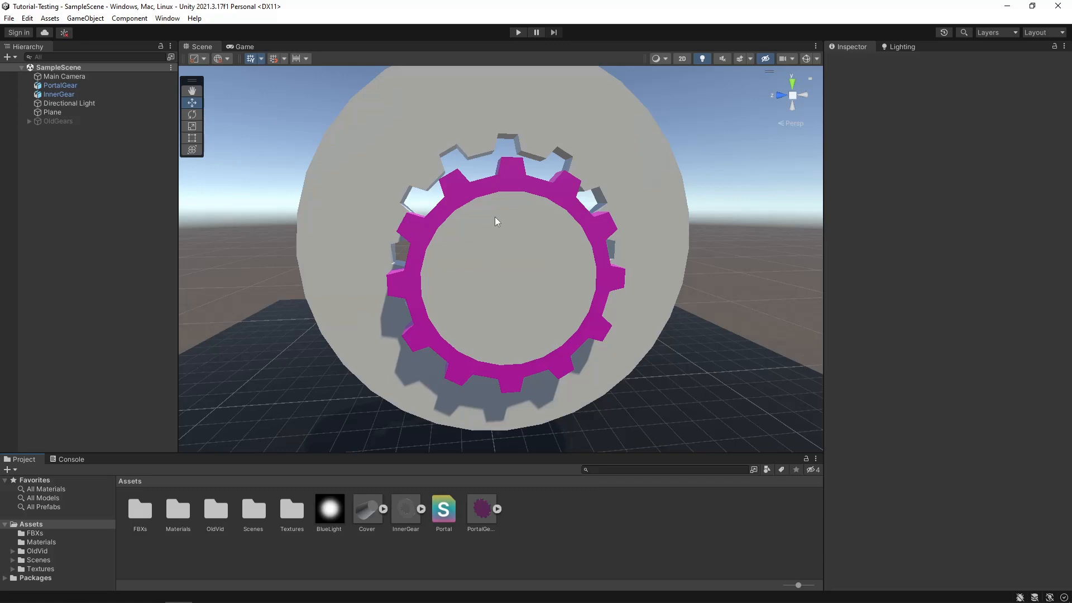
- Create a material from the Portal shader, keeping the name Unlit_Portal, and apply it to the disc inside the magenta gear
right_click(431, 512)
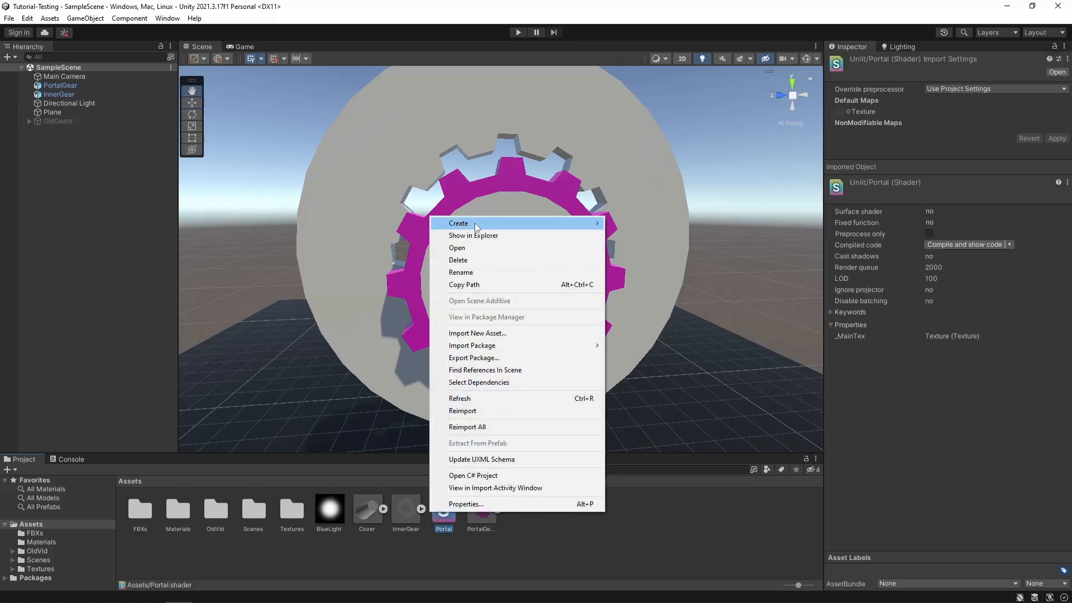
mouse_move(475, 227)
left_click(631, 342)
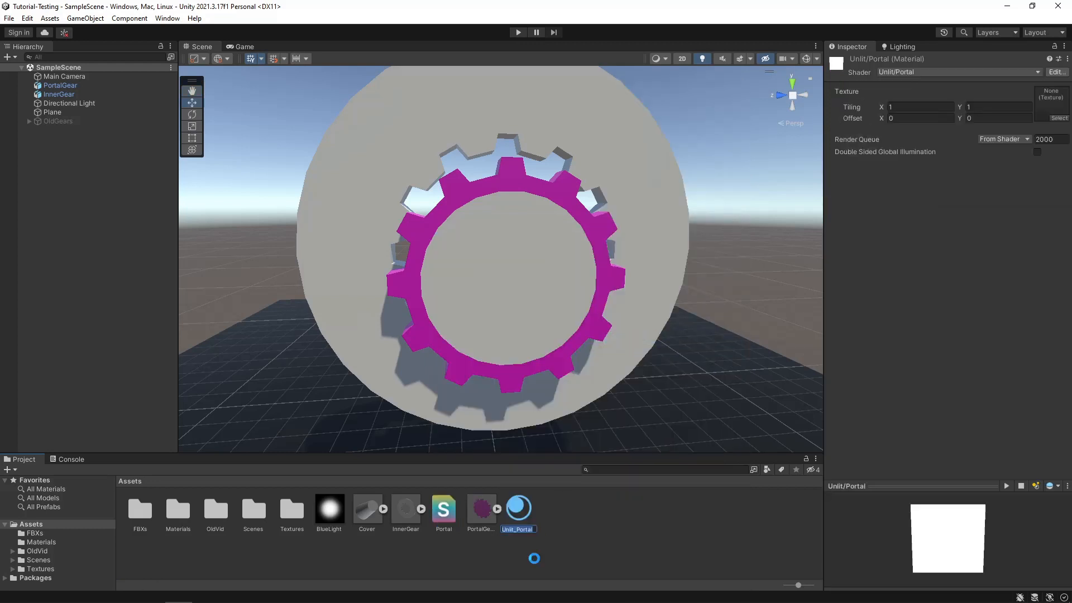
left_click_drag(528, 520, 565, 299)
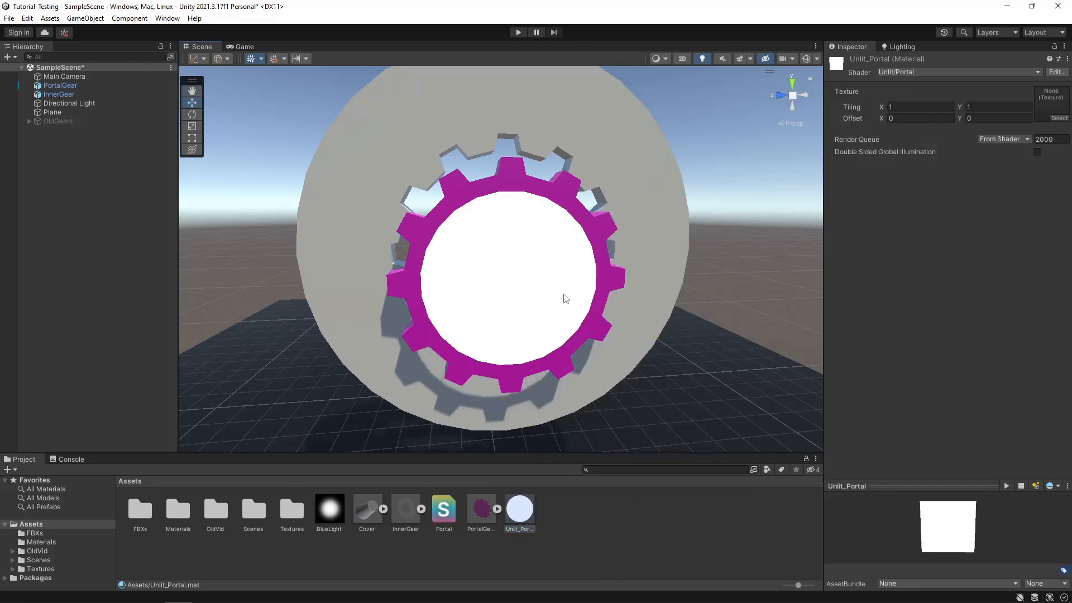
- Open the Portal shader's source in Visual Studio Code and look through its template code
left_click(444, 509)
double_click(448, 511)
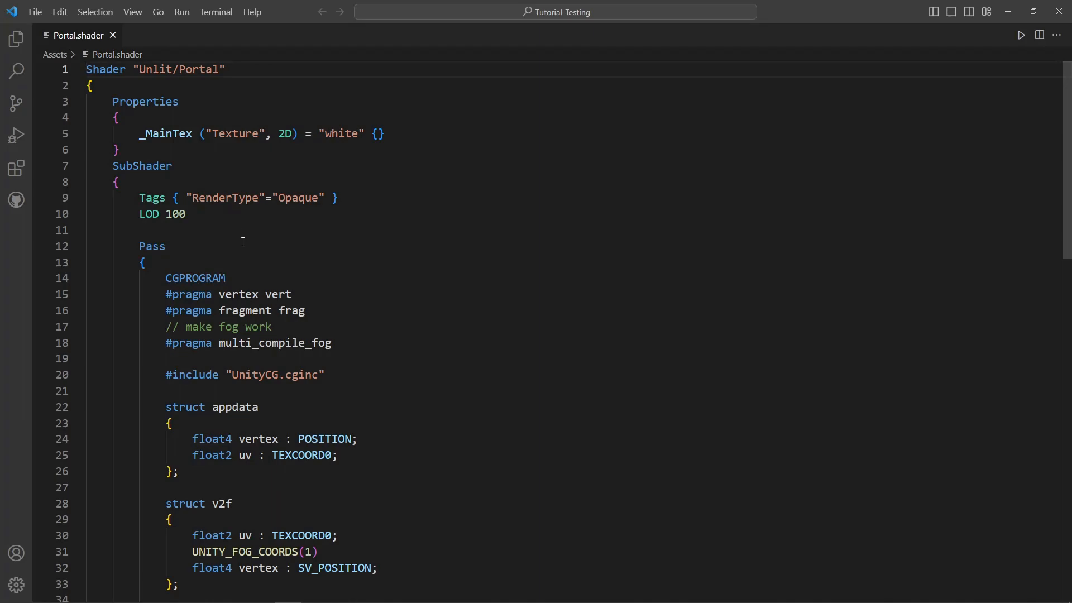
scroll(243, 242, "down", 8)
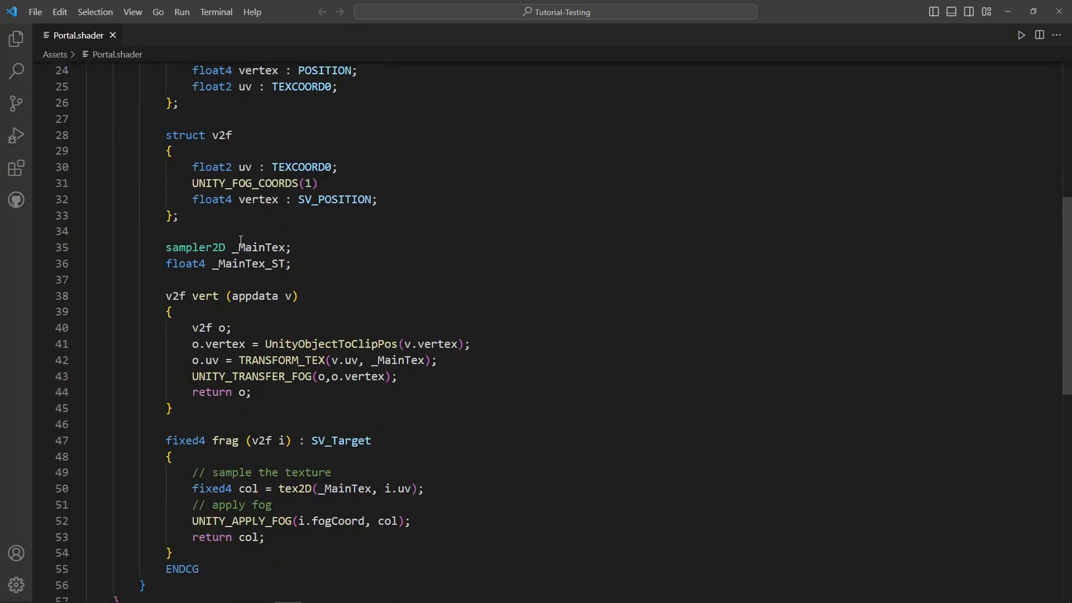
scroll(241, 240, "up", 8)
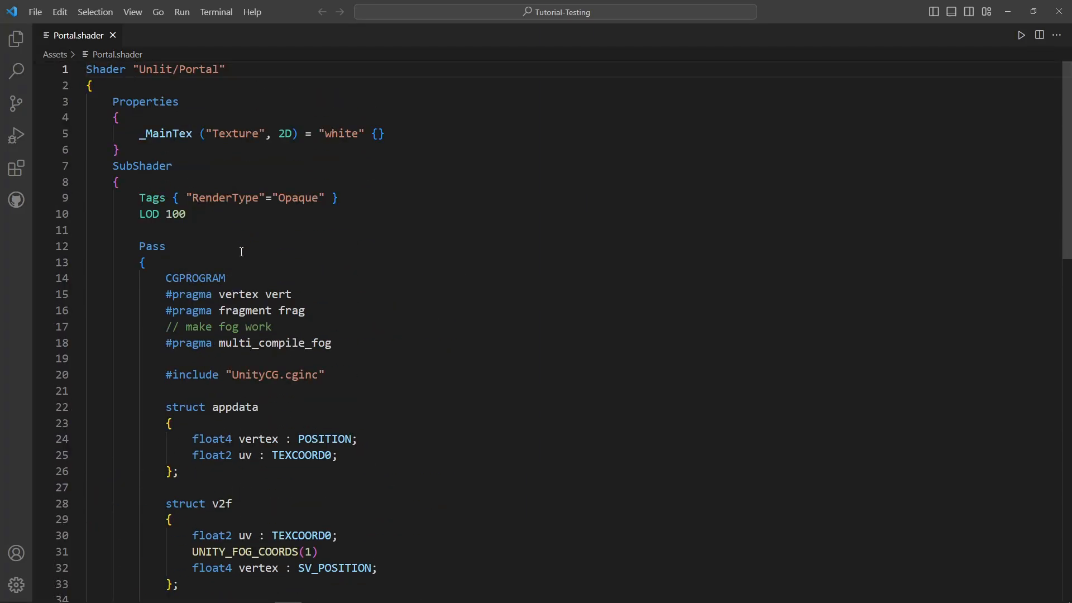
left_click(229, 232)
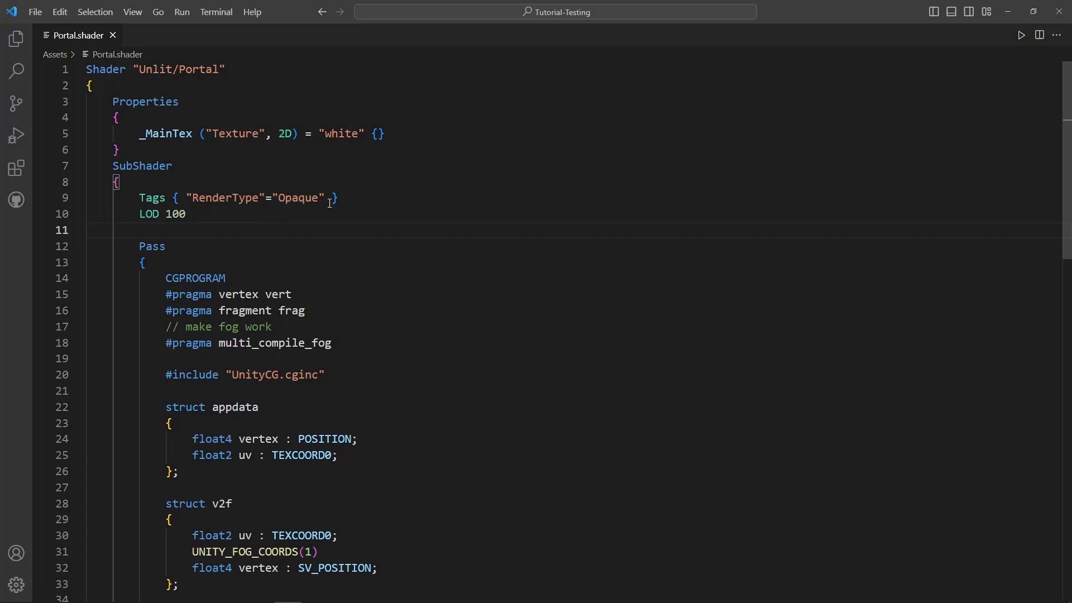
- Set the SubShader's RenderType tag to "Transparent" and add the tag "Queue"="Transparent"
left_click_drag(318, 203, 280, 204)
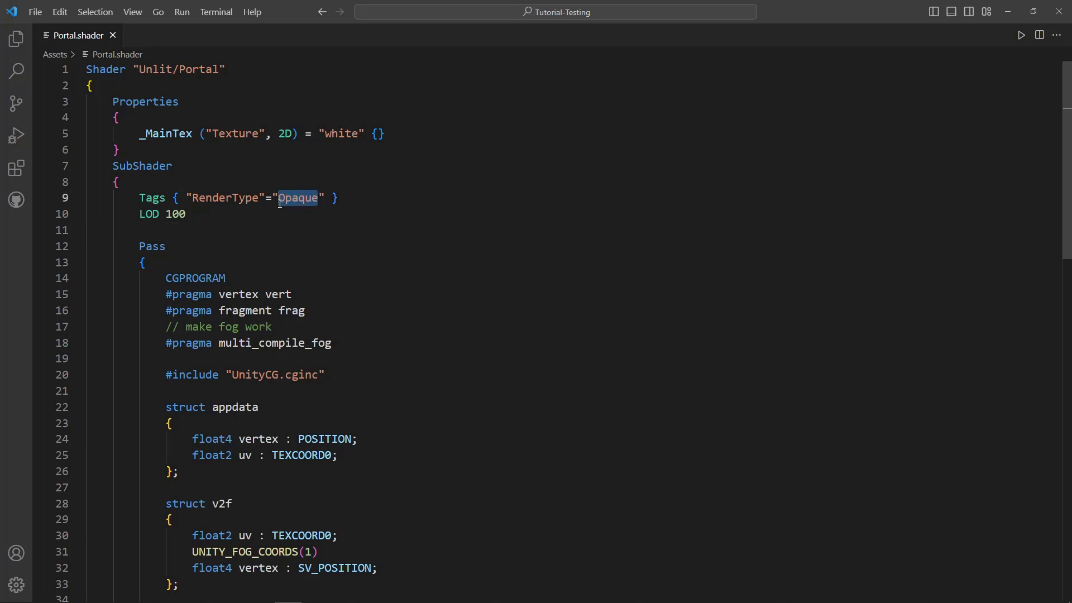
type("Transpar")
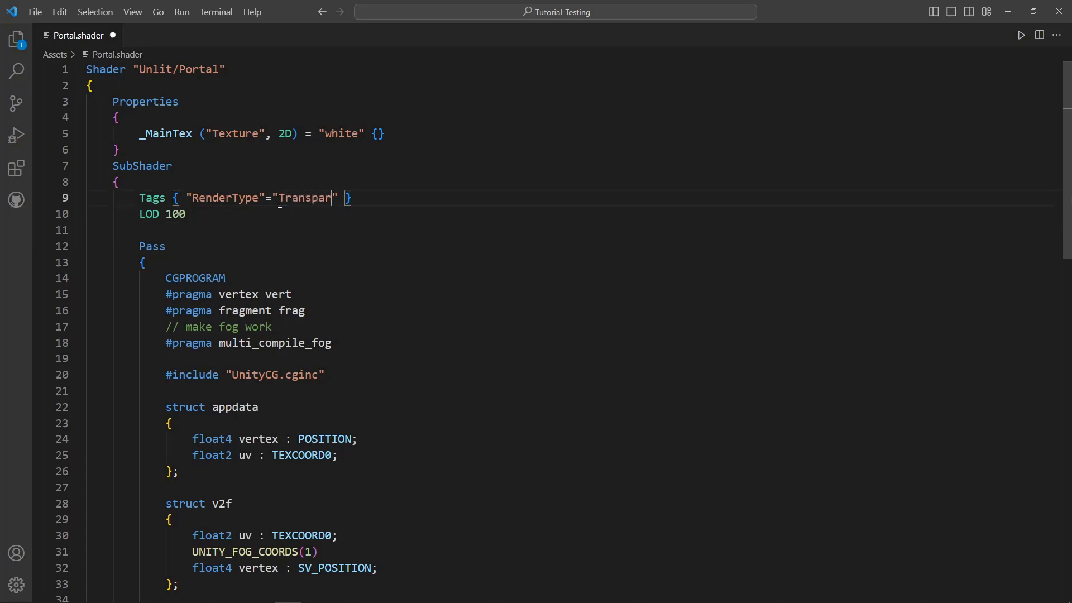
type("ent")
key("Right")
key("Right")
key("Left")
type("\"Queue\"")
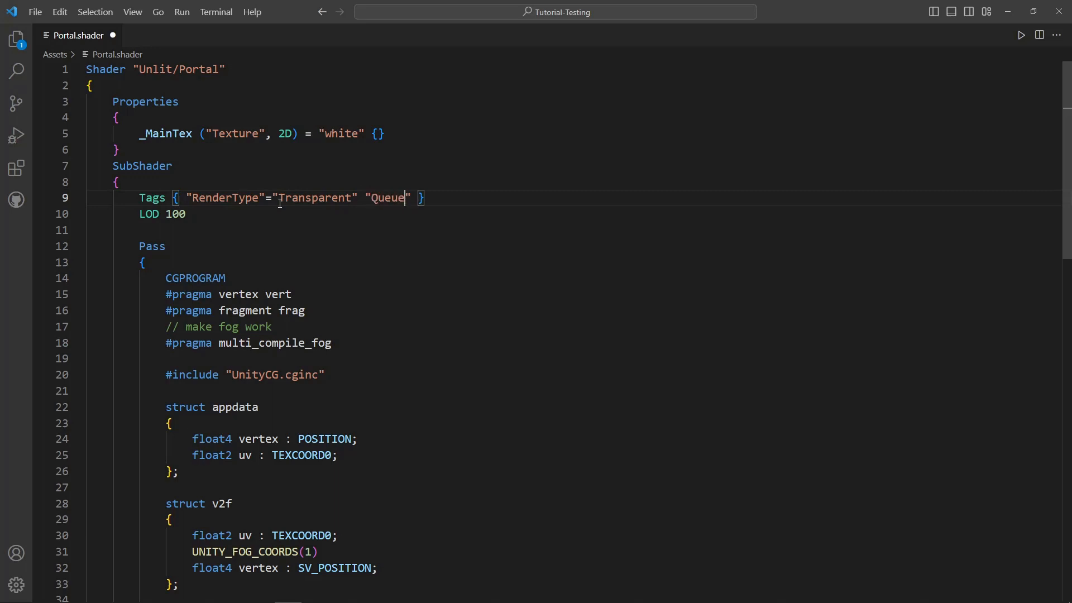
type("=\"Transparent")
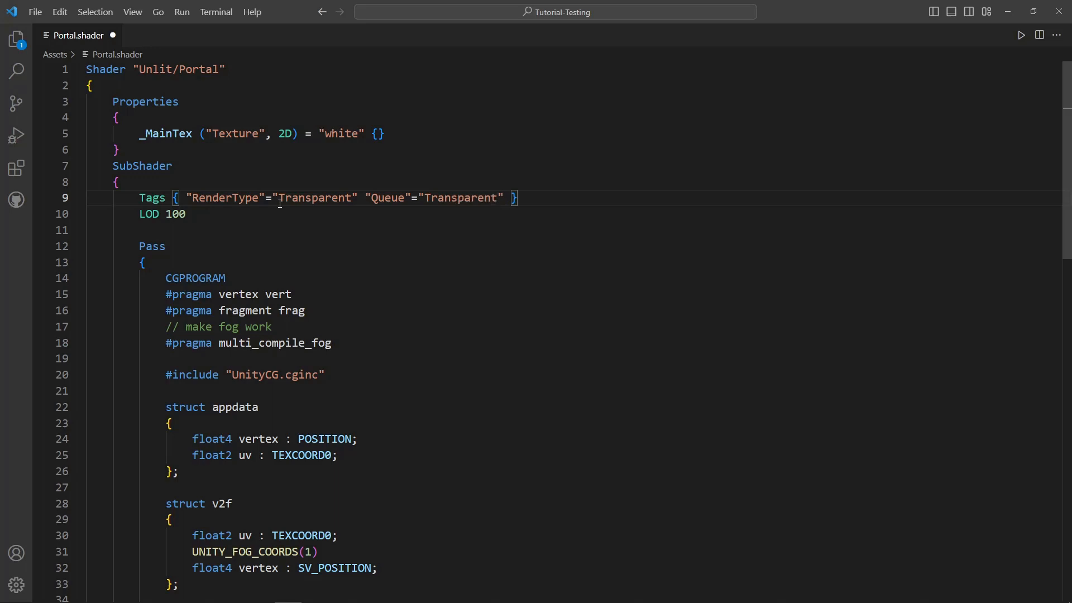
- Add the line Blend SrcAlpha OneMinusSrcAlpha between LOD 100 and the Pass block
left_click(280, 223)
key("Return")
key("Return")
key("Up")
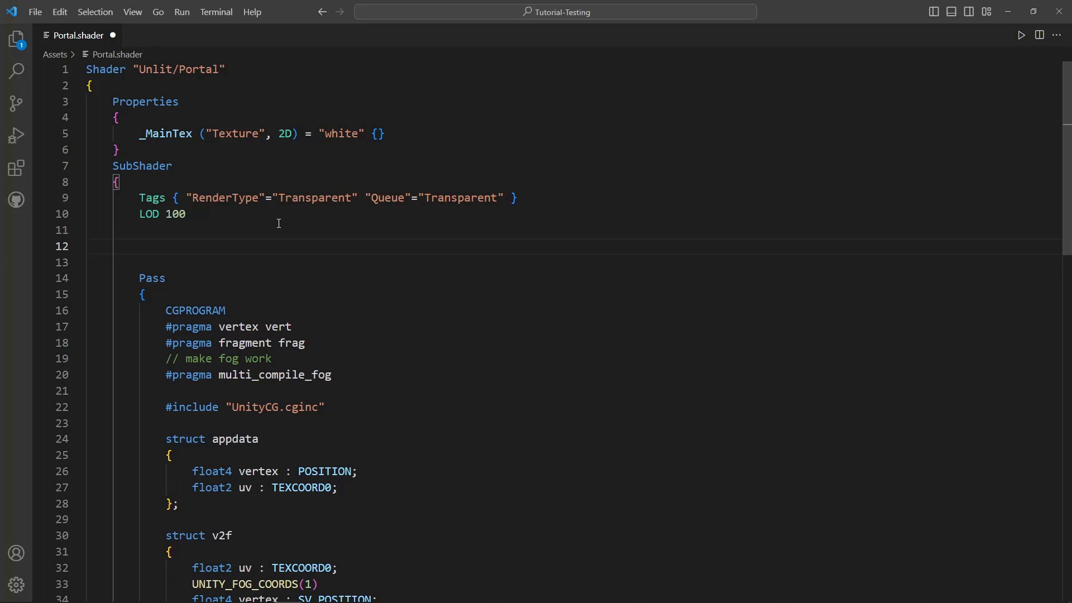
type("Blend SrcAlpha OneM")
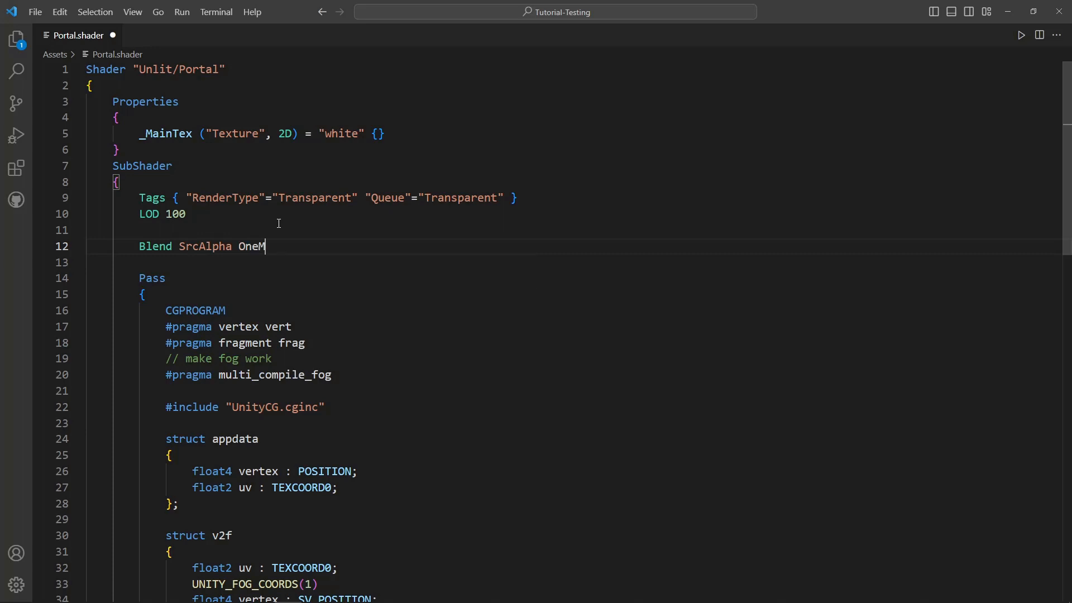
type("inusSrcAlpha")
- Add ZWrite Off on the line below the Blend statement and save the Portal shader
key("Return")
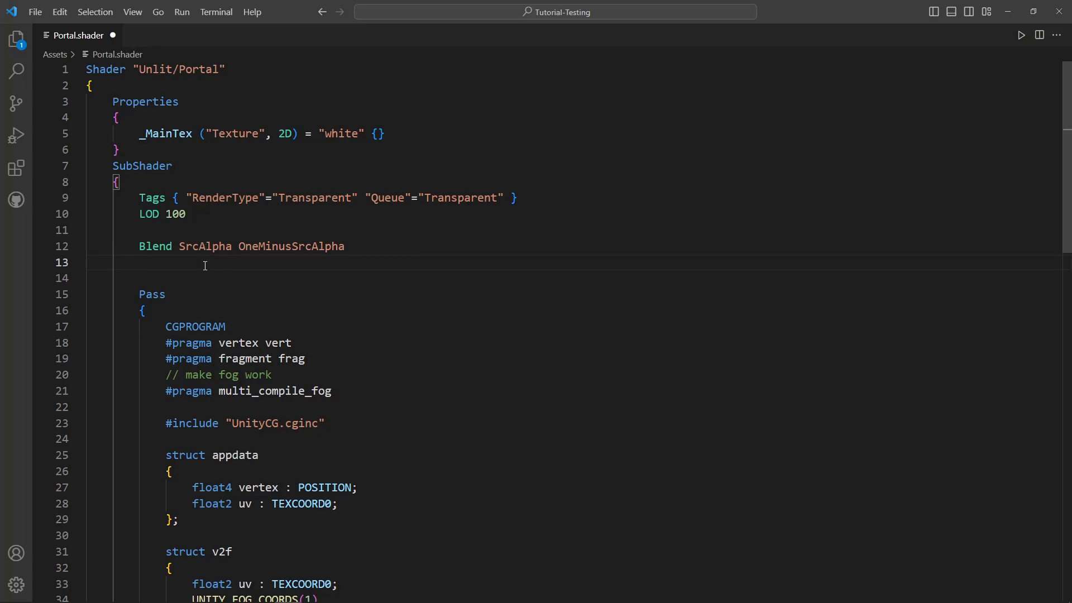
type("ZWrite Off")
key("ctrl+s")
left_click_drag(206, 266, 140, 265)
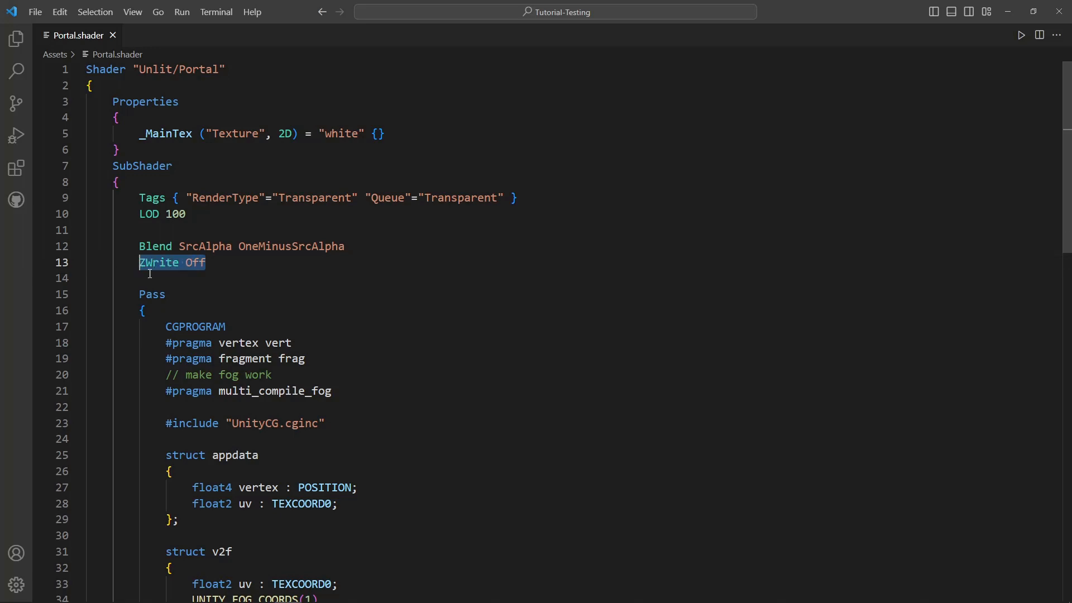
left_click(162, 279)
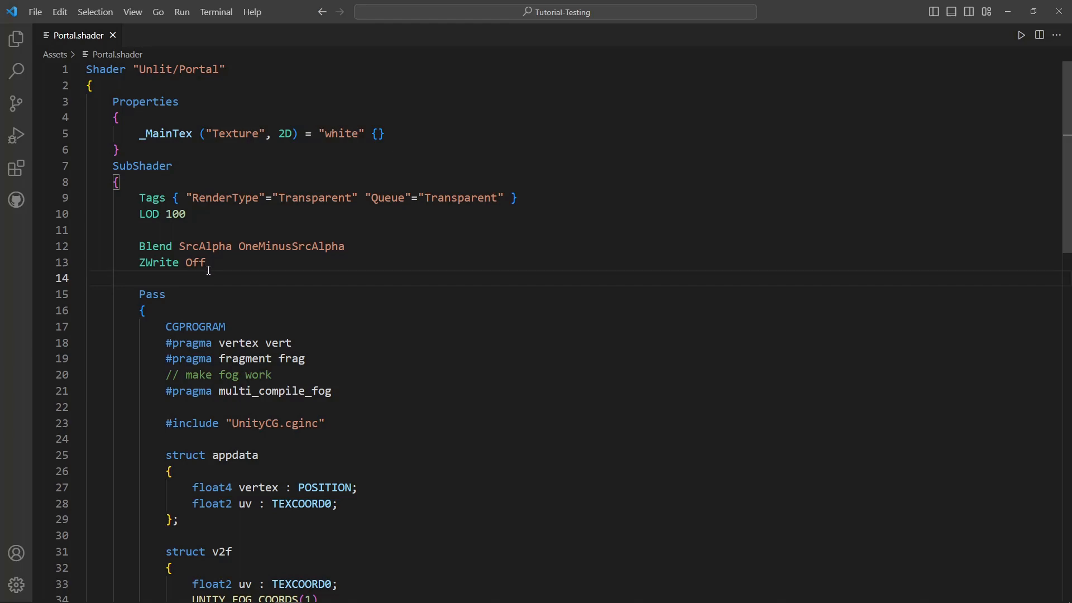
- Set col.a = 0 just before the fragment function returns col, and save the shader
scroll(237, 282, "down", 12)
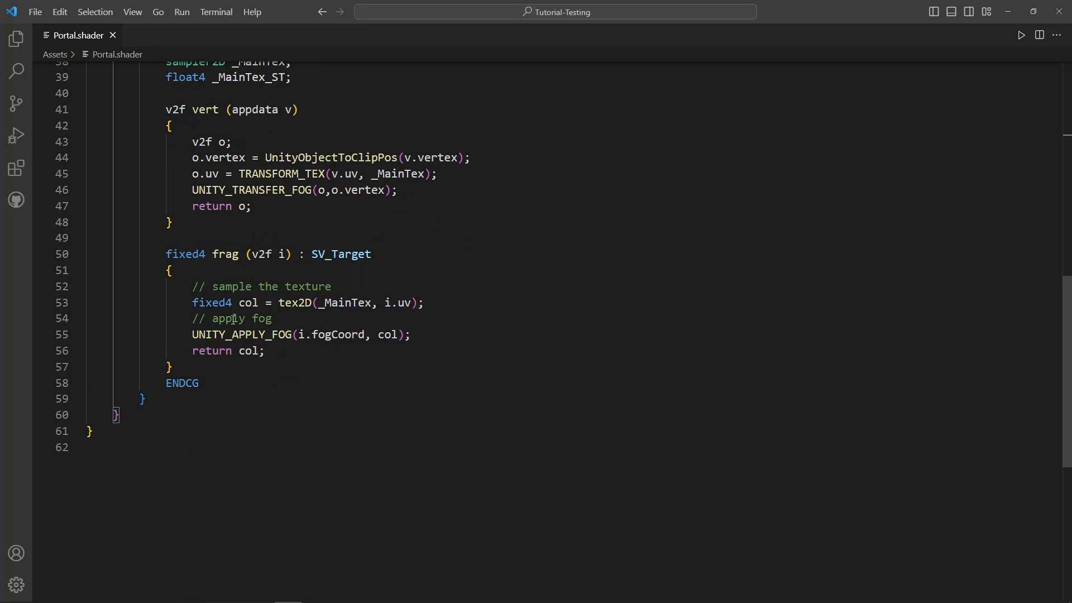
left_click_drag(266, 351, 196, 352)
left_click(438, 339)
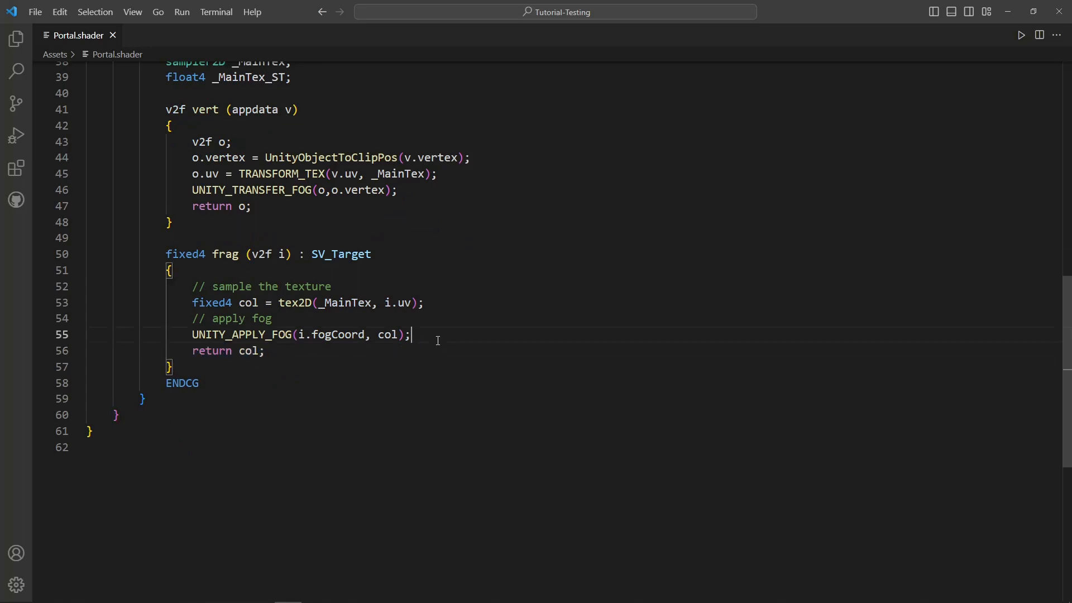
key("Return")
type("col")
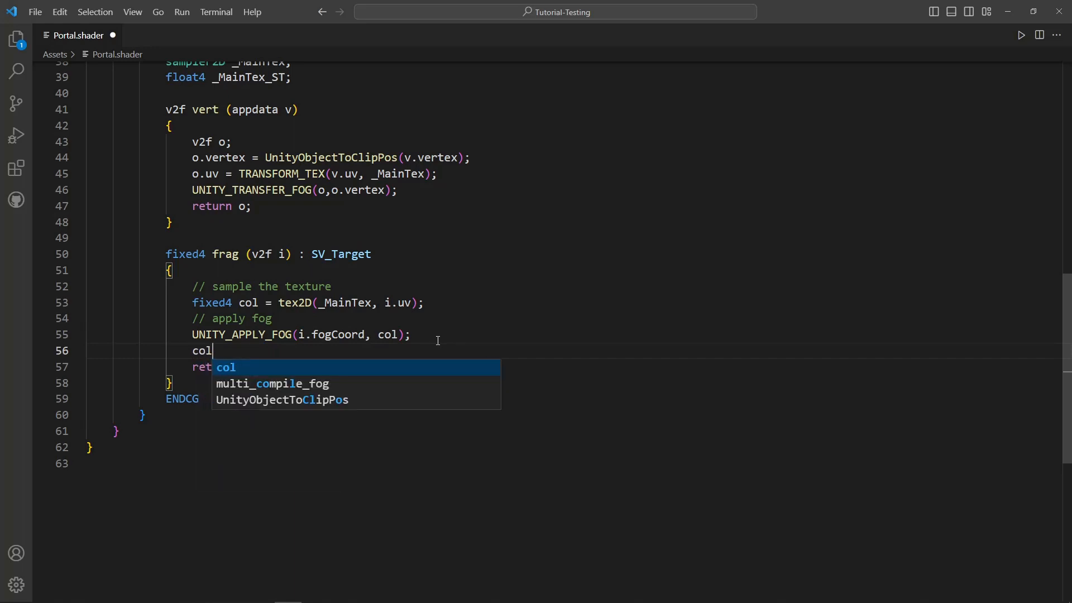
type(".a = 0;")
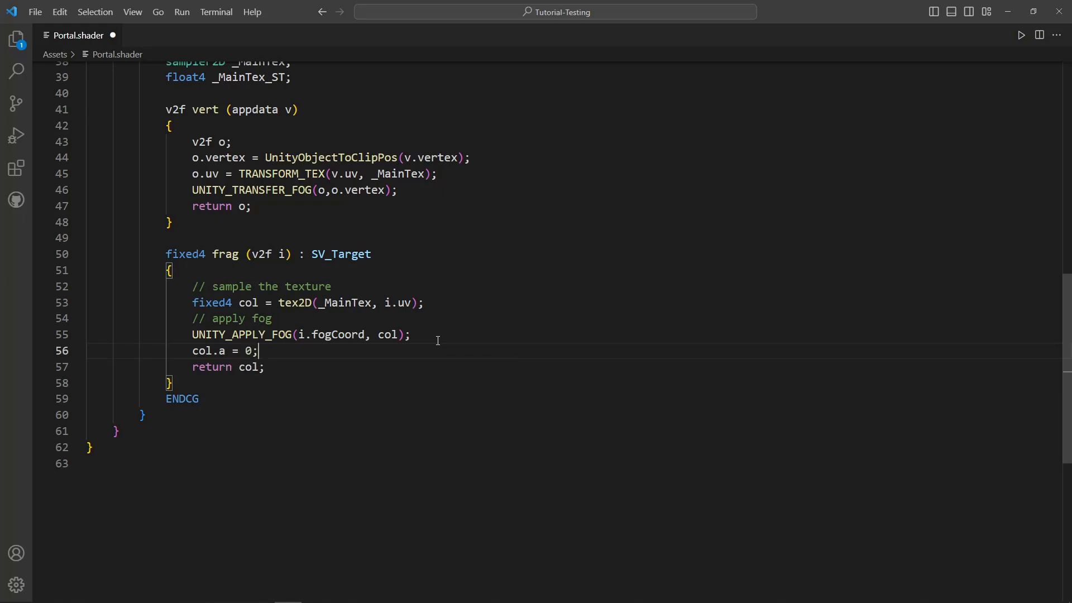
key("ctrl+s")
- Switch back to Unity and create an unlit shader named InnerGear in the Assets folder
scroll(437, 340, "up", 12)
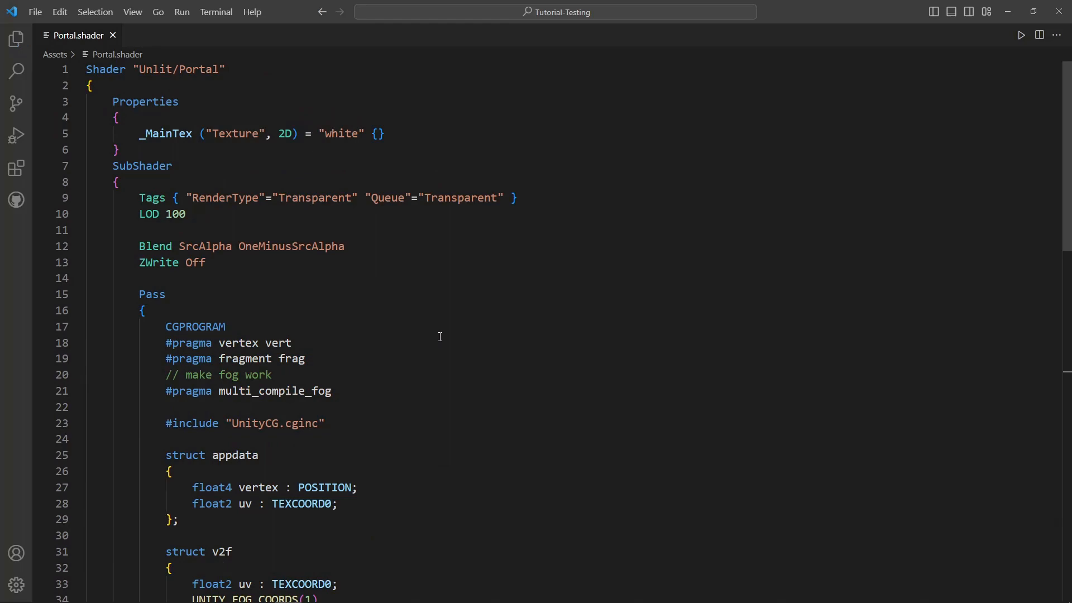
key("alt+Tab")
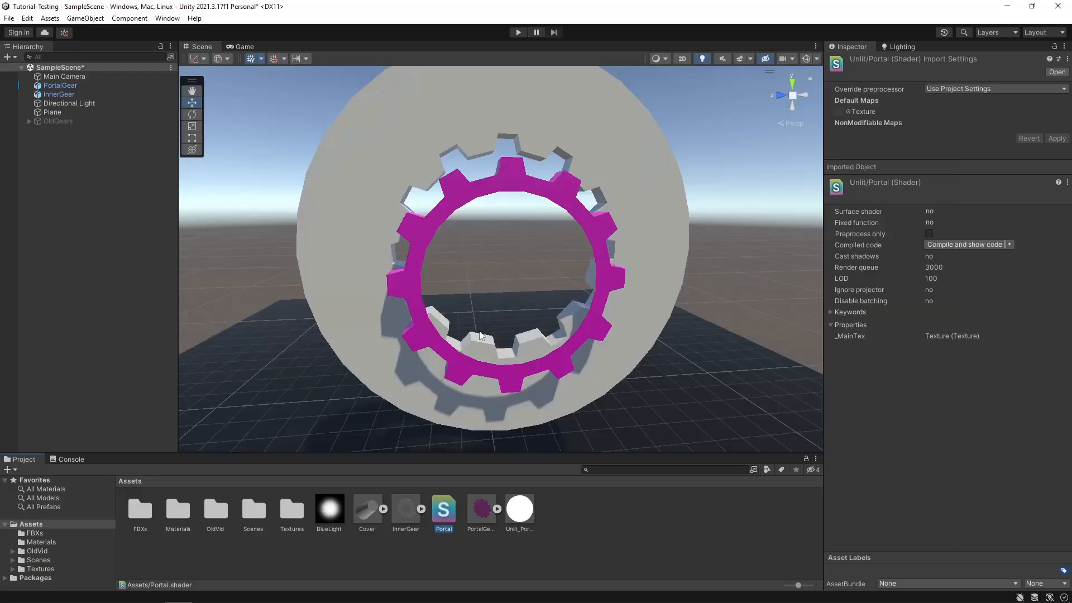
middle_click_drag(550, 294, 485, 327)
right_click(569, 538)
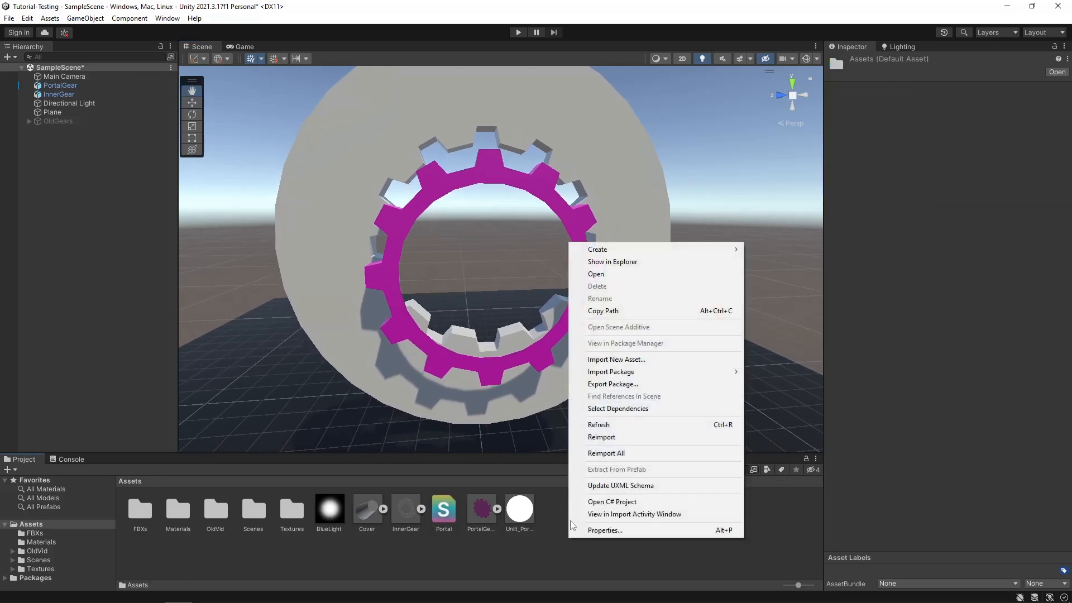
mouse_move(600, 257)
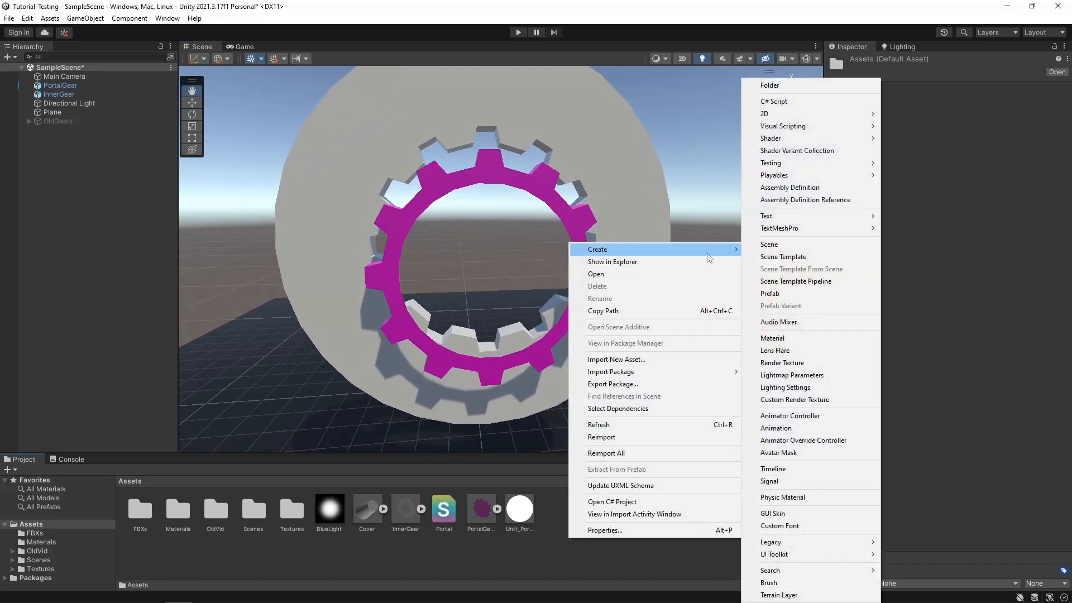
mouse_move(848, 144)
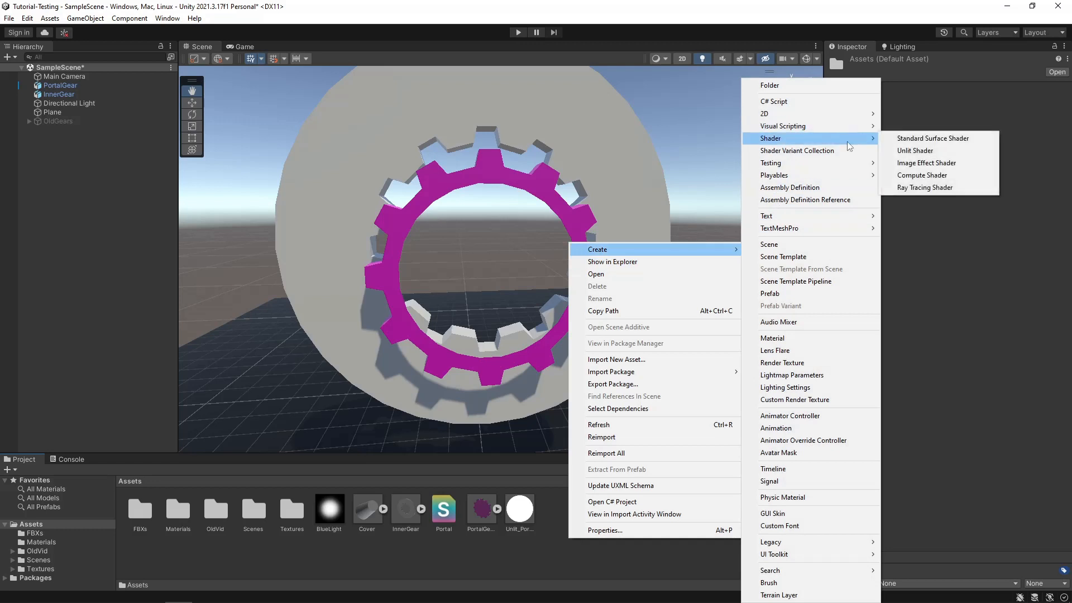
left_click(915, 150)
type("InnerGear")
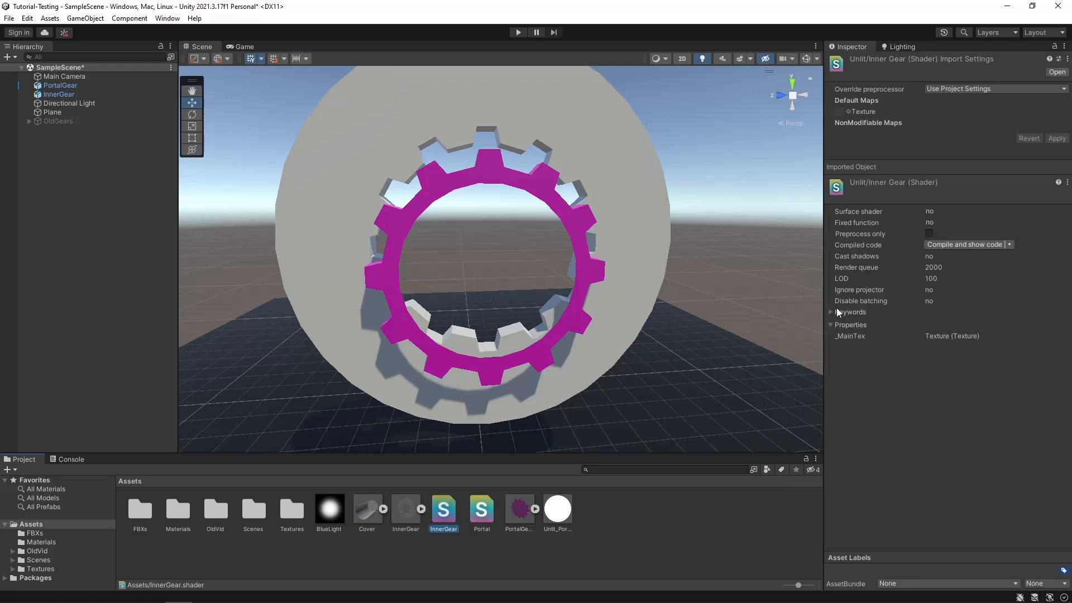
- Create a material from the InnerGear shader, keep its default name, and apply it to the large grey InnerGear model
right_click(451, 519)
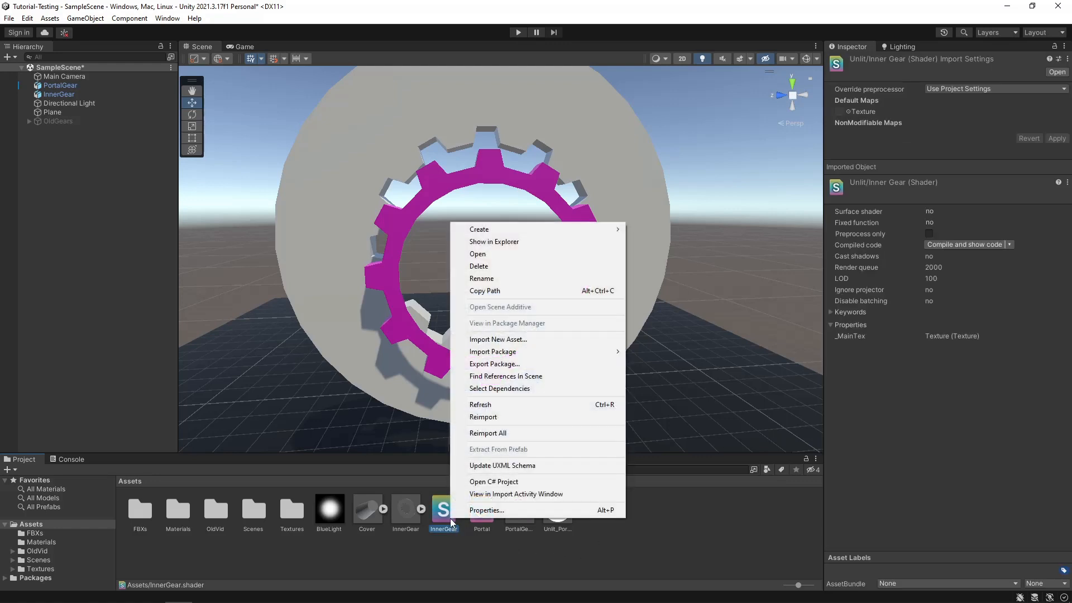
mouse_move(485, 238)
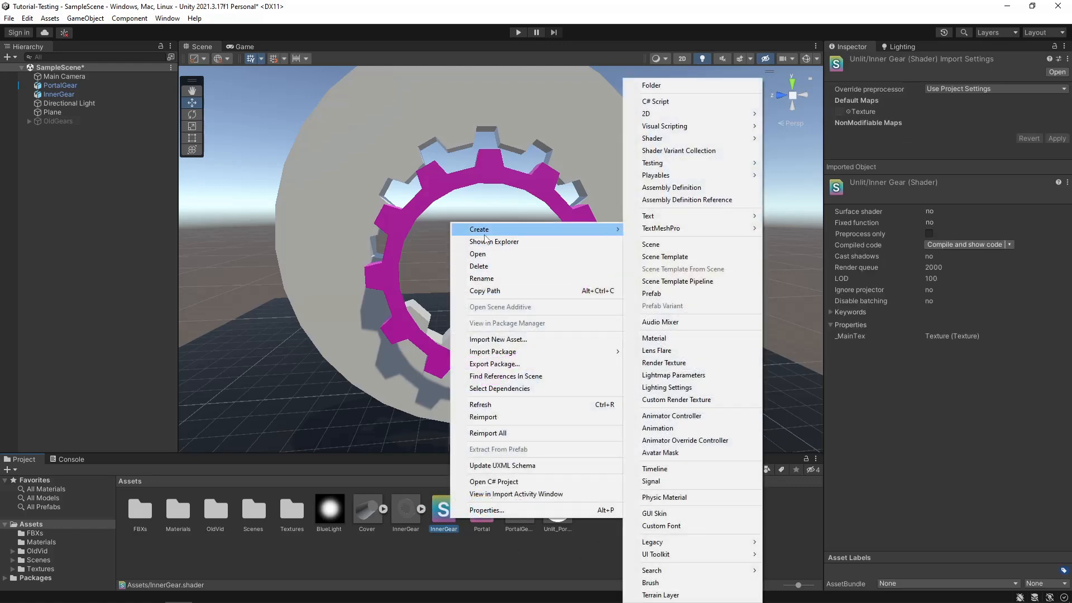
left_click(654, 339)
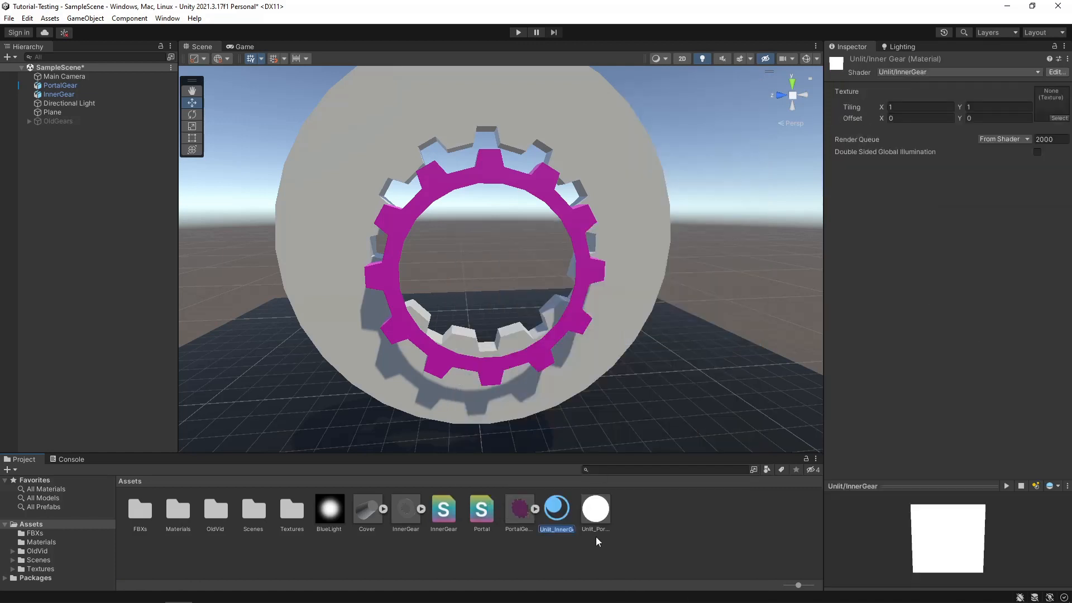
key("Return")
left_click_drag(556, 511, 613, 309)
- Open the InnerGear shader for editing and add an empty Stencil block between LOD 100 and the Pass block
double_click(450, 515)
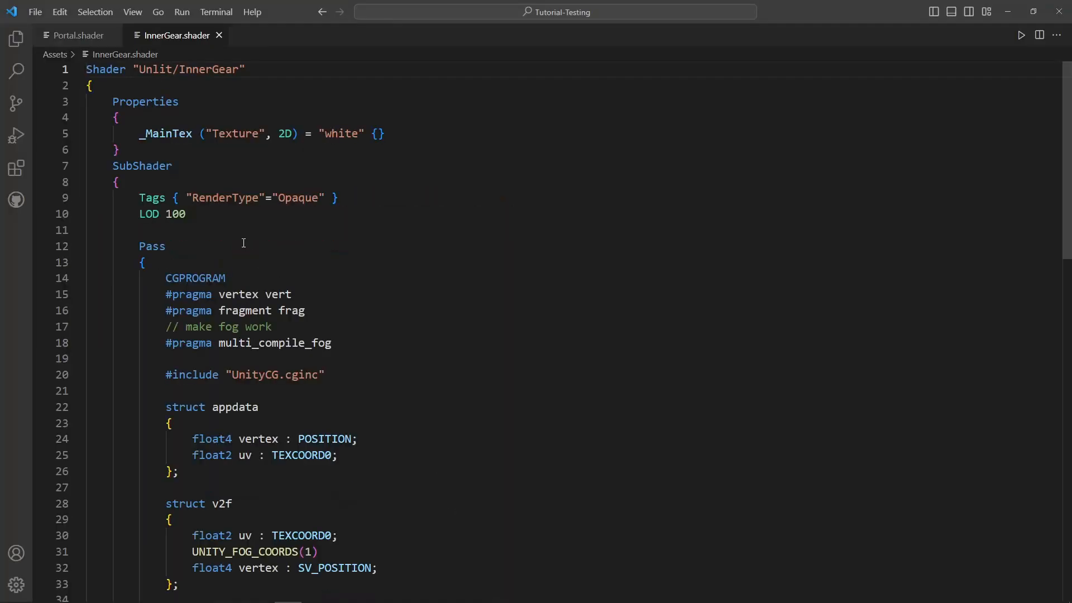
left_click(179, 233)
key("Return")
key("Return")
key("Up")
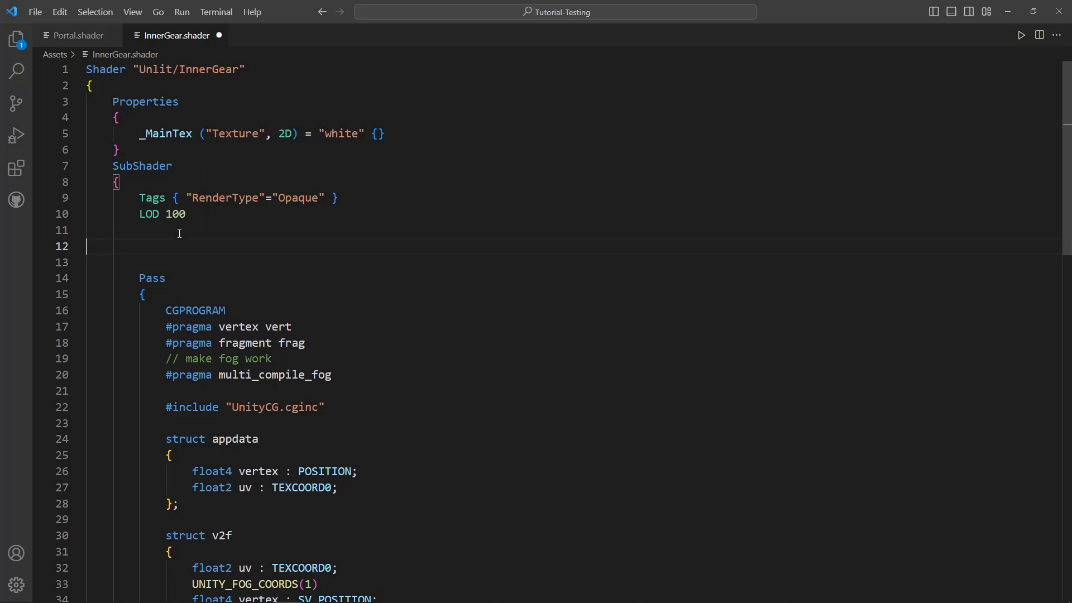
type("Stencil {")
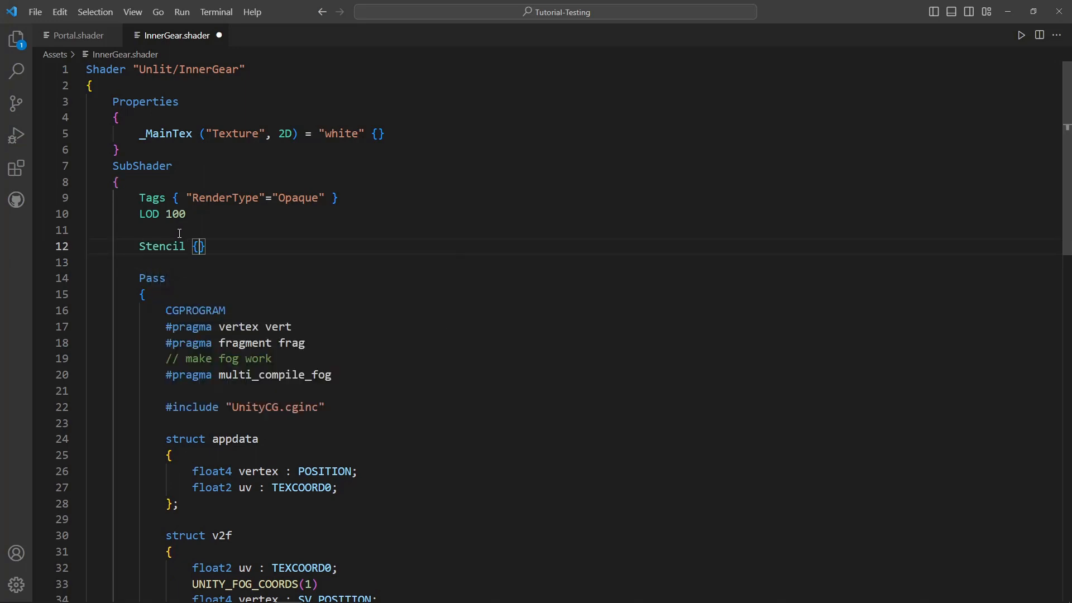
key("Return")
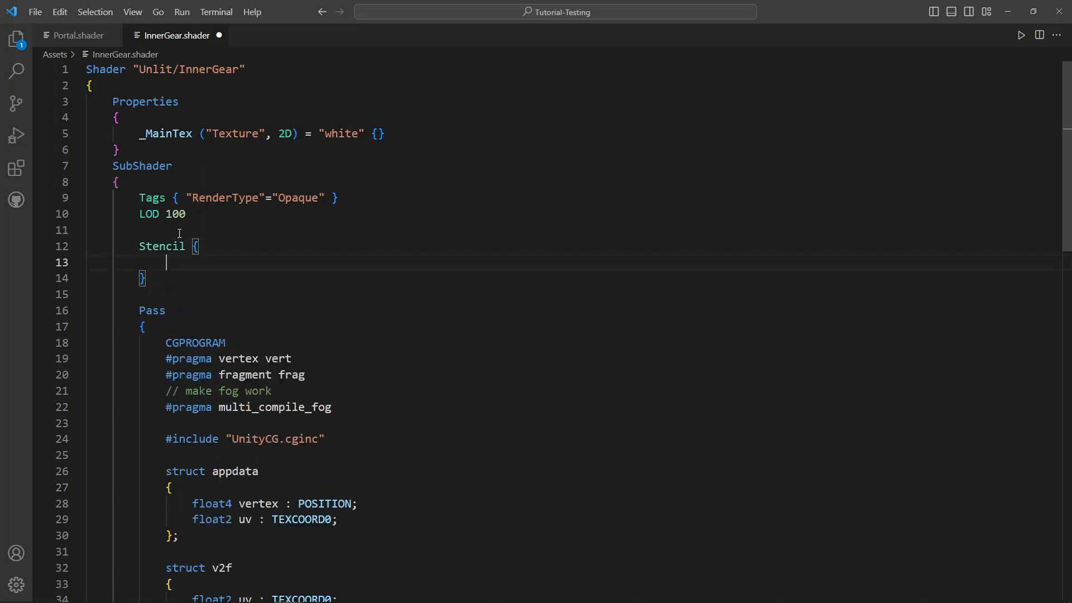
- Fill the InnerGear Stencil block with Ref 1 and Comp Equal, save the shader, and switch to Unity
type("Ref 1")
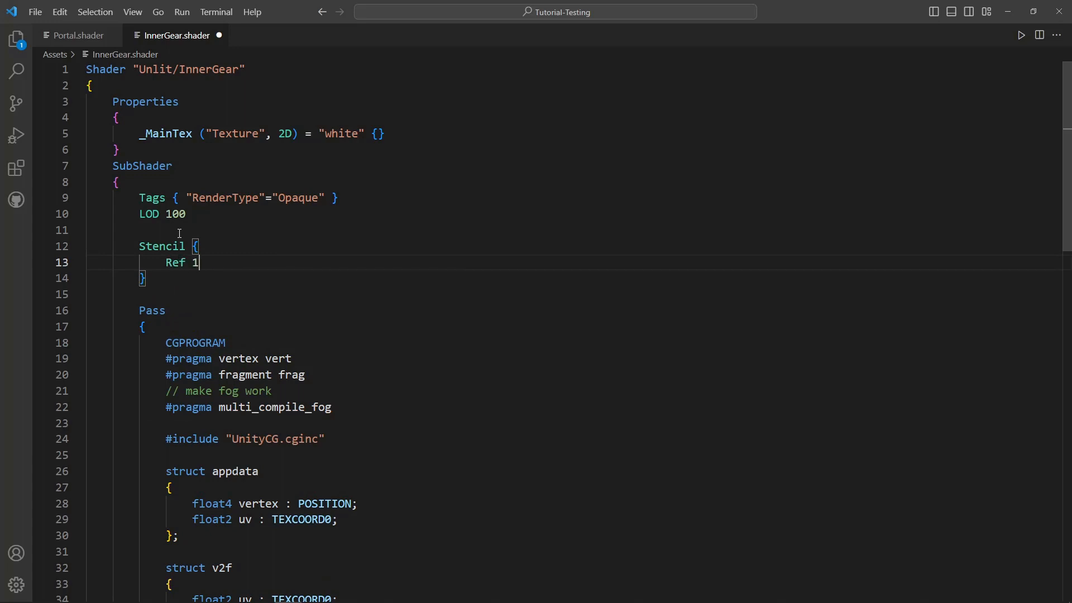
key("Return")
type("C")
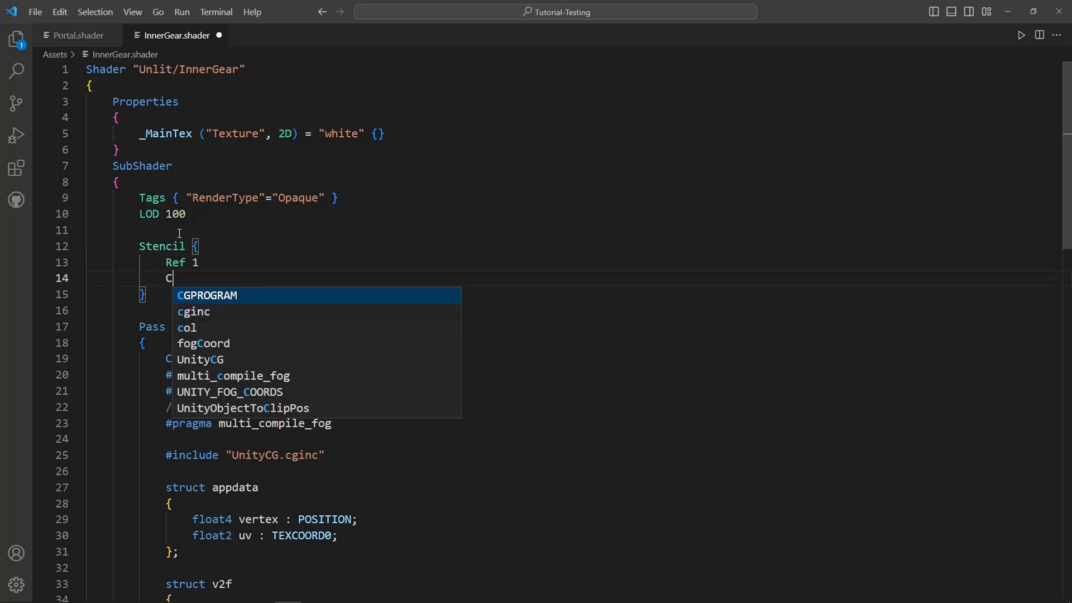
type("omp Equal")
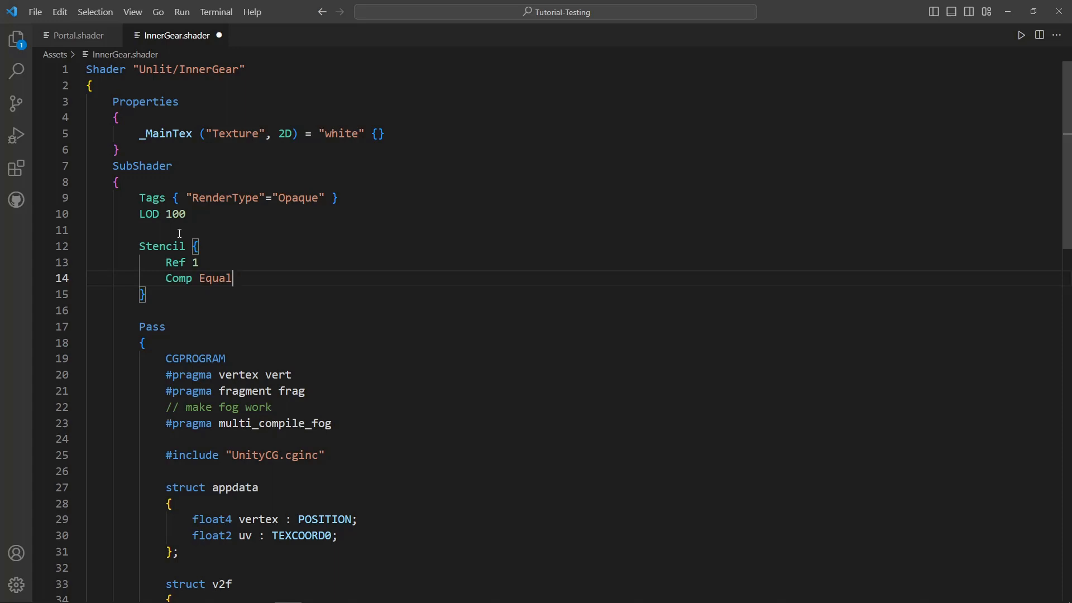
key("ctrl+s")
key("alt+Tab")
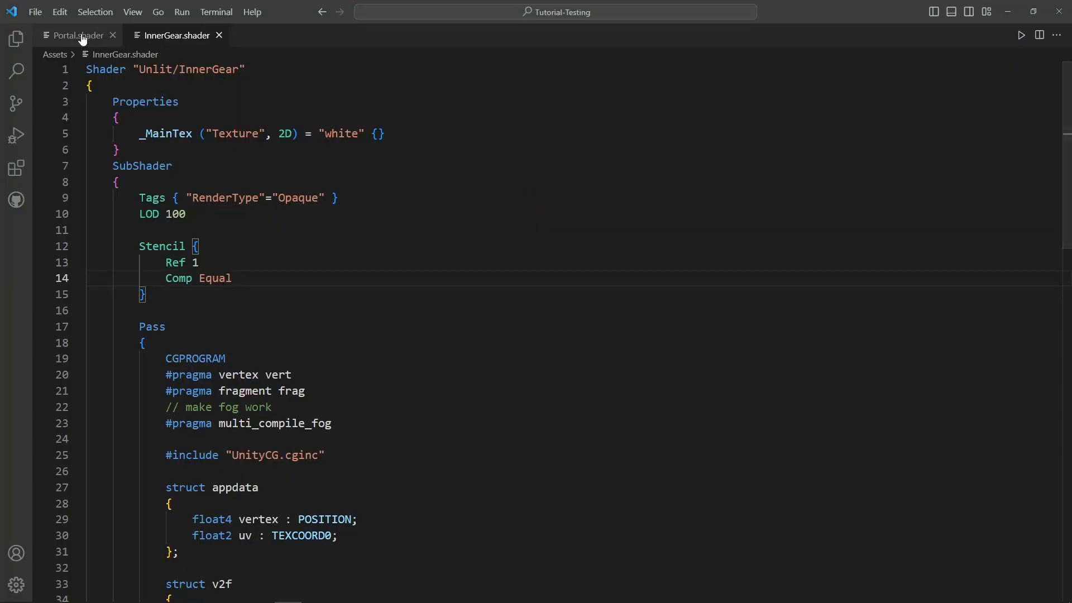
- Go to the Portal shader in the code editor and add a Stencil block containing Ref 1 below ZWrite Off
left_click(78, 35)
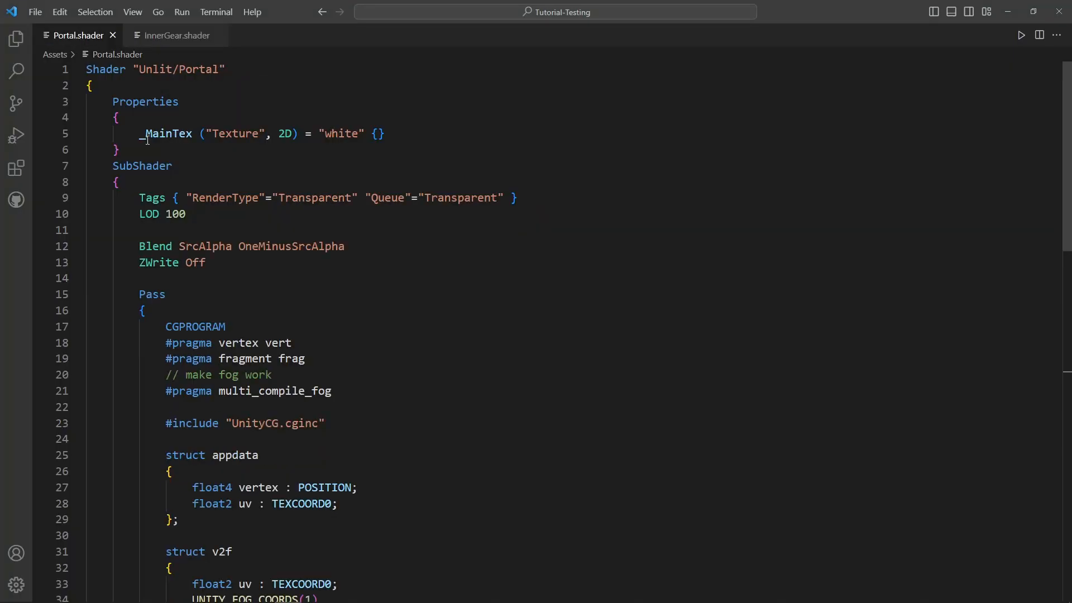
left_click(218, 280)
key("Return")
key("Return")
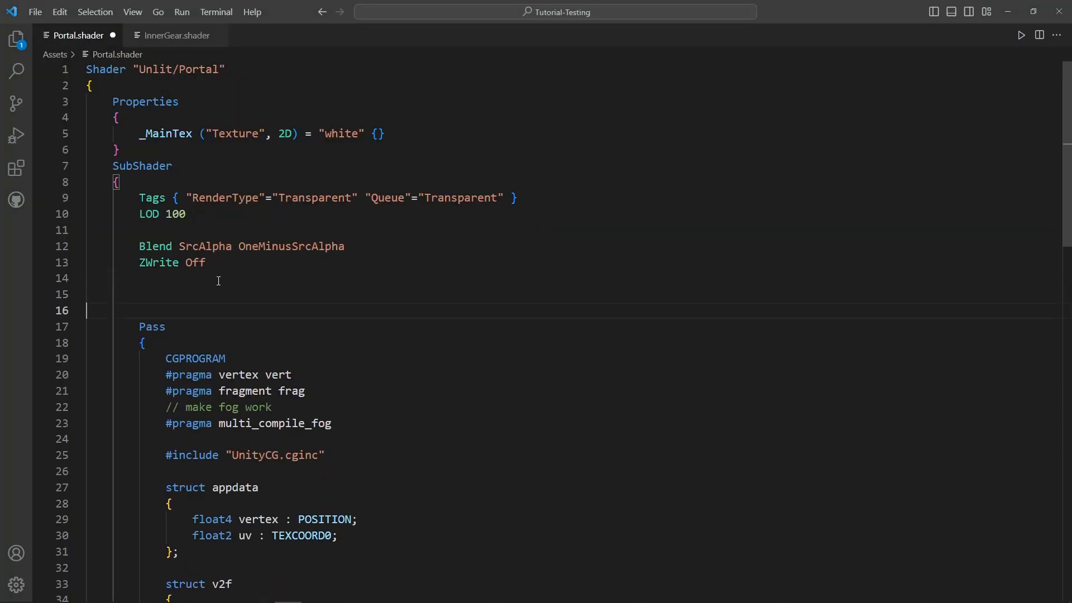
key("Up")
type("Stencil ")
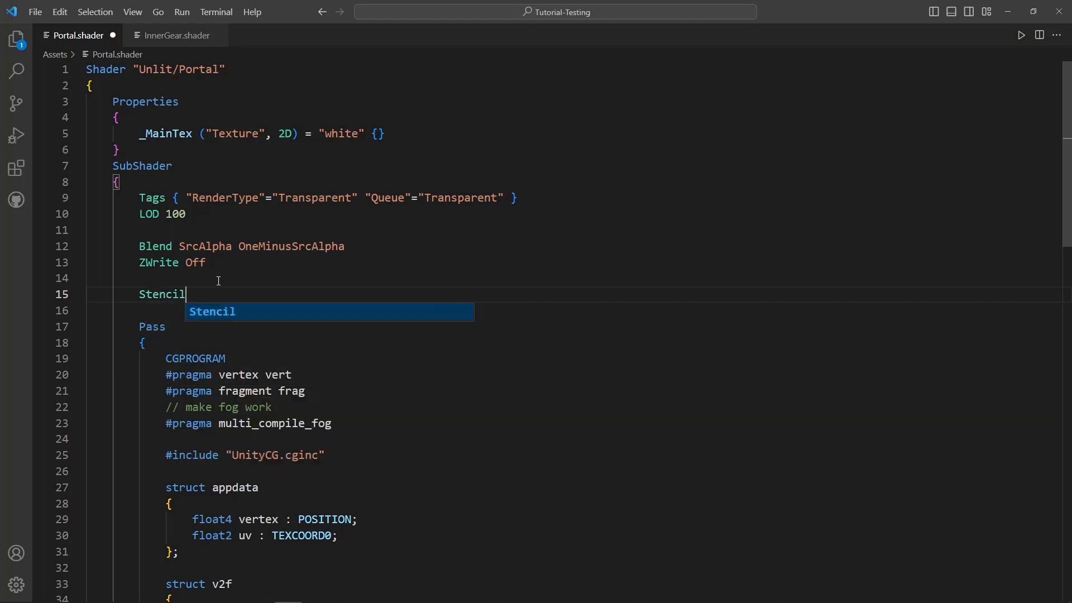
type("{")
key("Return")
type("Ref 1")
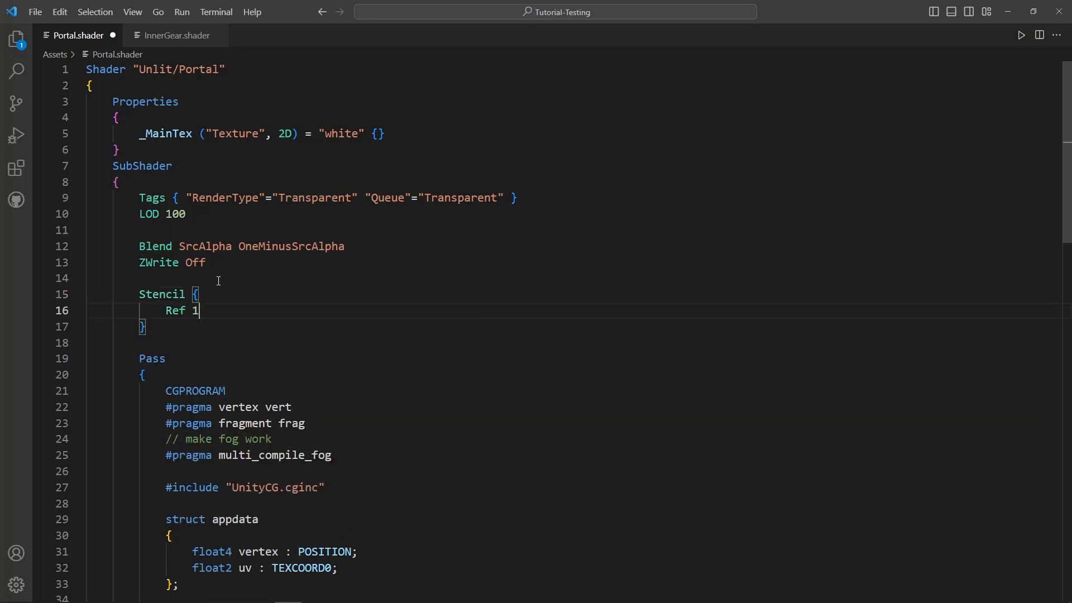
- Add Comp Always and Pass Replace below Ref 1 in the Portal Stencil block and save the shader
key("Return")
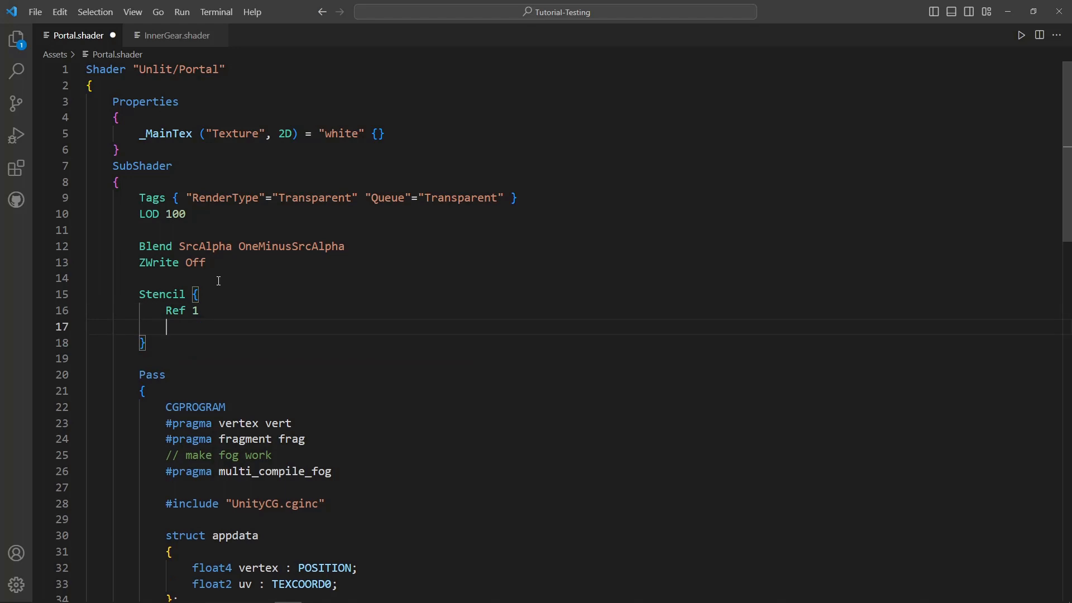
type("Comp Always")
key("Return")
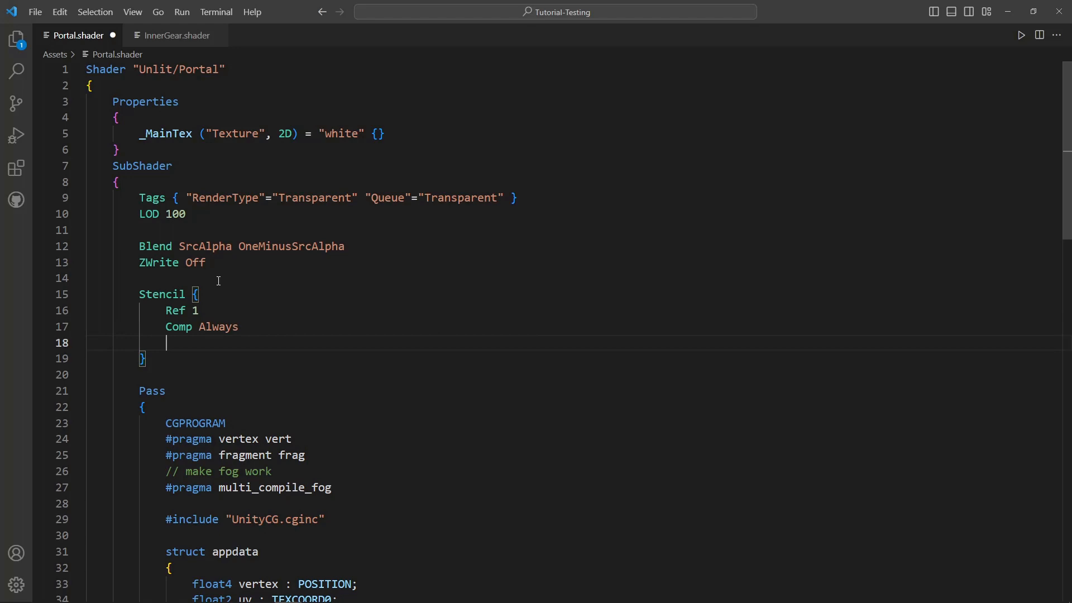
type("Pass")
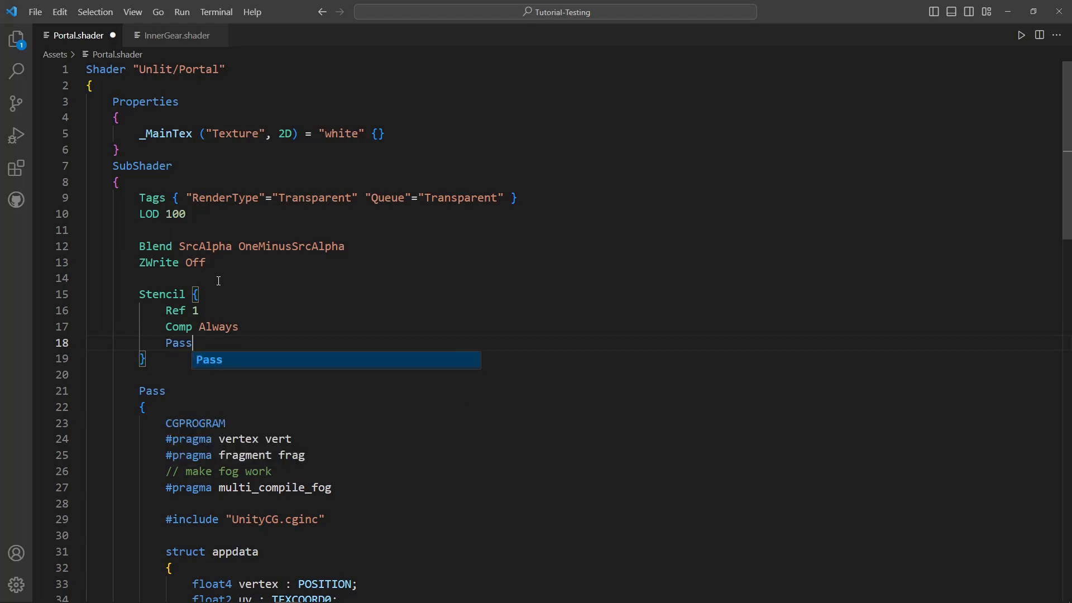
type(" Replace")
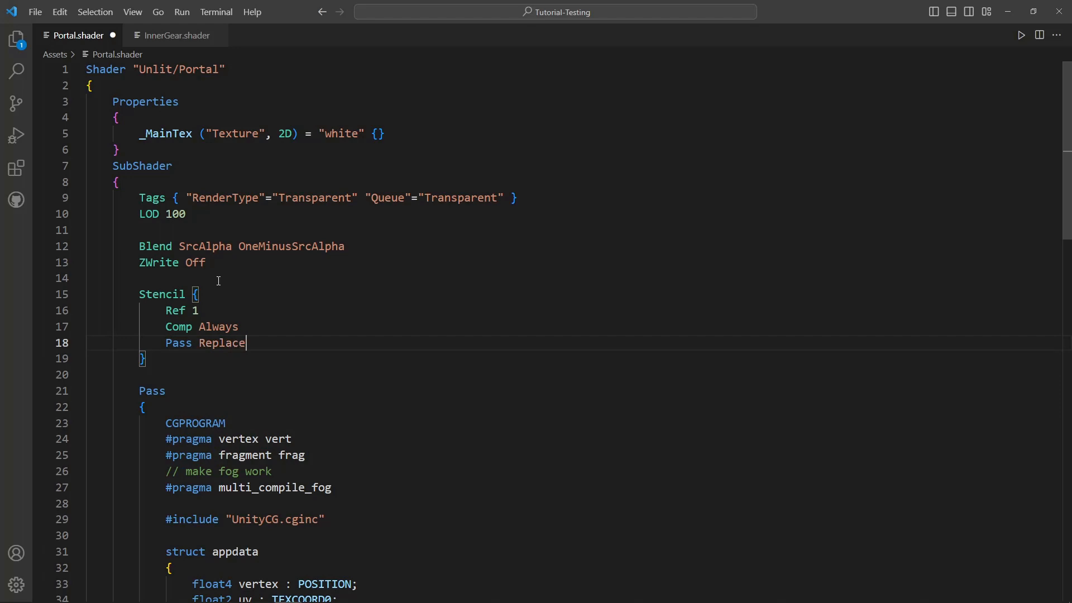
key("ctrl+s")
- Review the Portal shader's stencil settings, the gear in the Unity scene, and the Portal shader's Queue tag
left_click_drag(200, 343, 245, 346)
left_click_drag(200, 310, 174, 312)
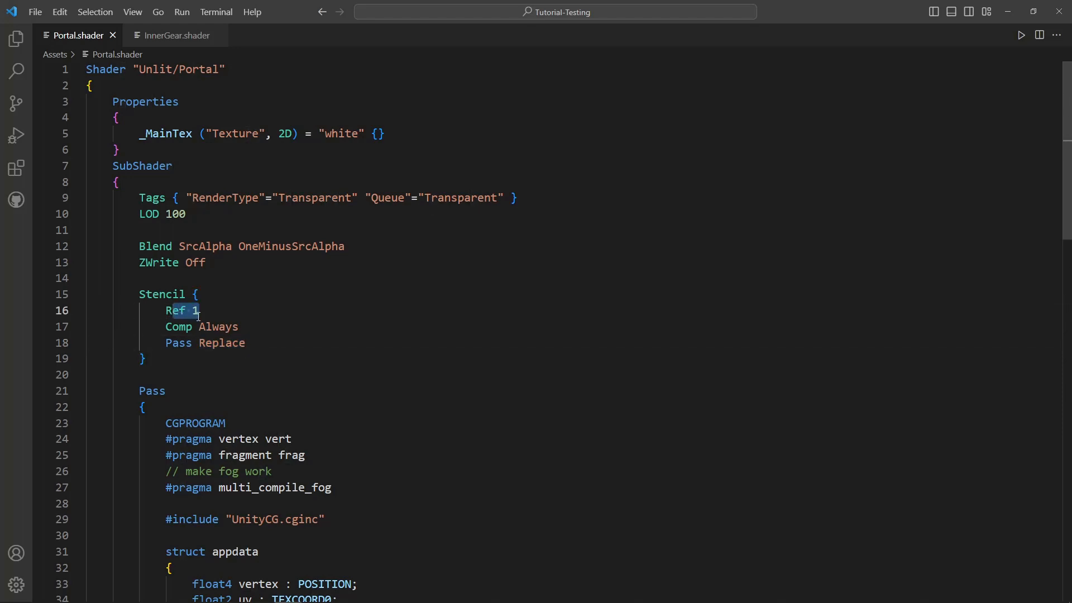
left_click(199, 314)
key("alt+Tab")
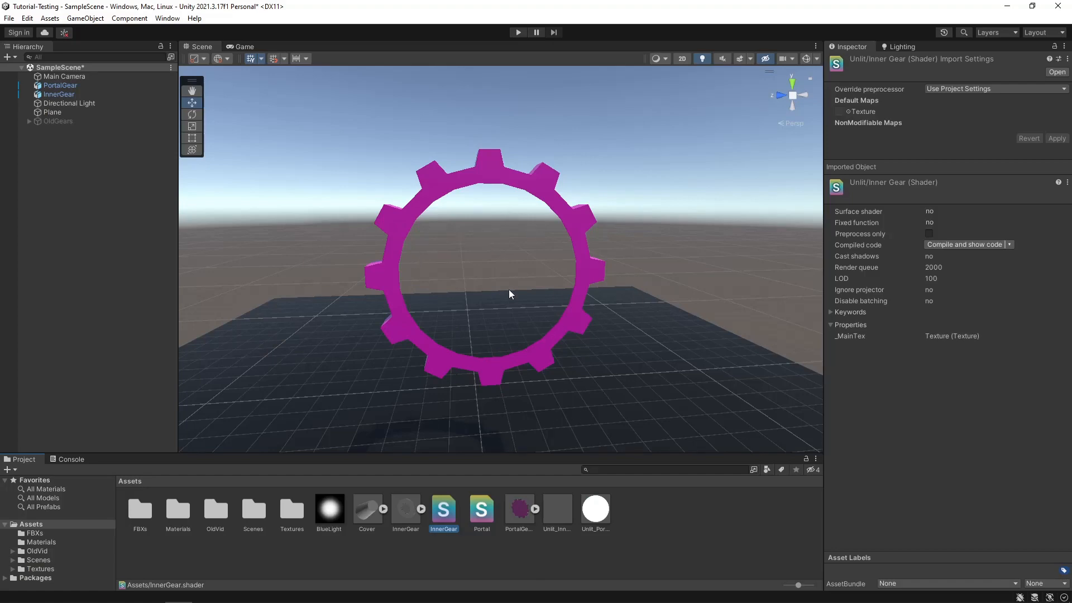
key("alt+Tab")
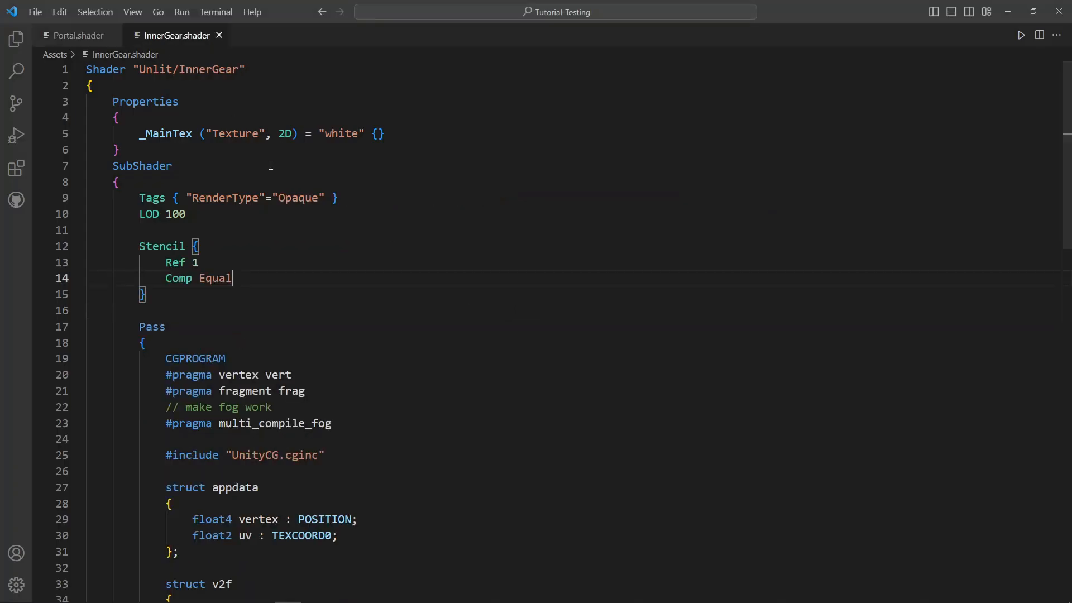
left_click(85, 35)
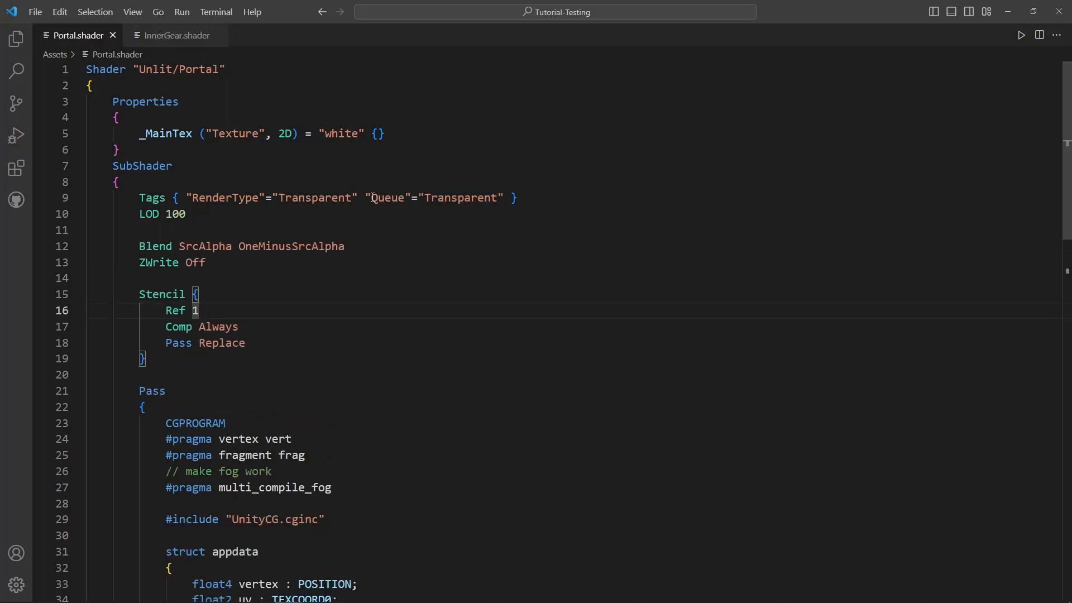
left_click_drag(373, 198, 485, 200)
- Go to the InnerGear shader and add a "Queue" tag after the RenderType entry in its Tags line
left_click(160, 36)
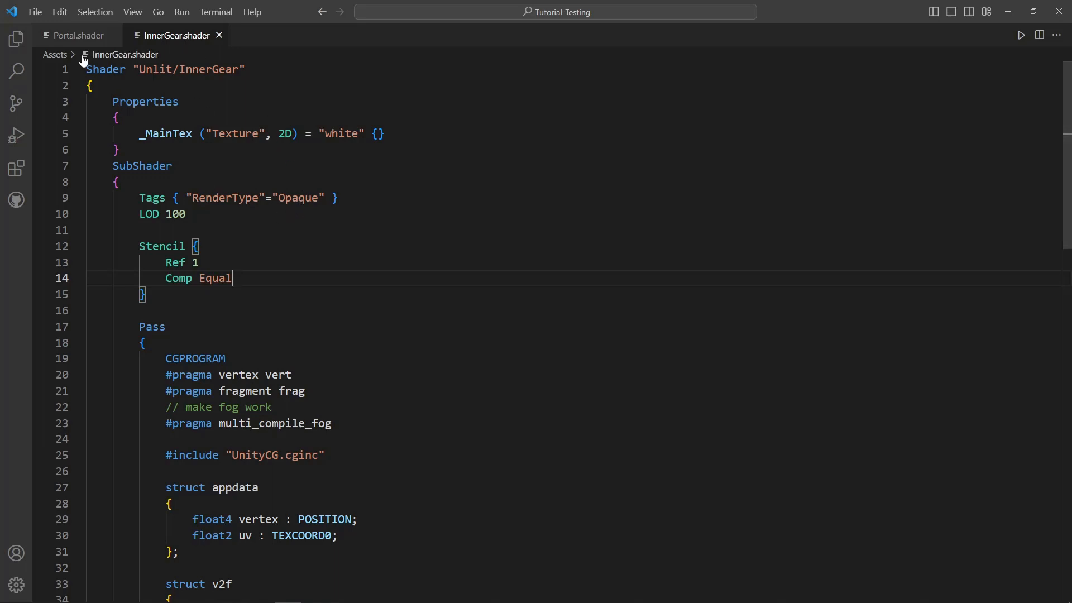
left_click(333, 199)
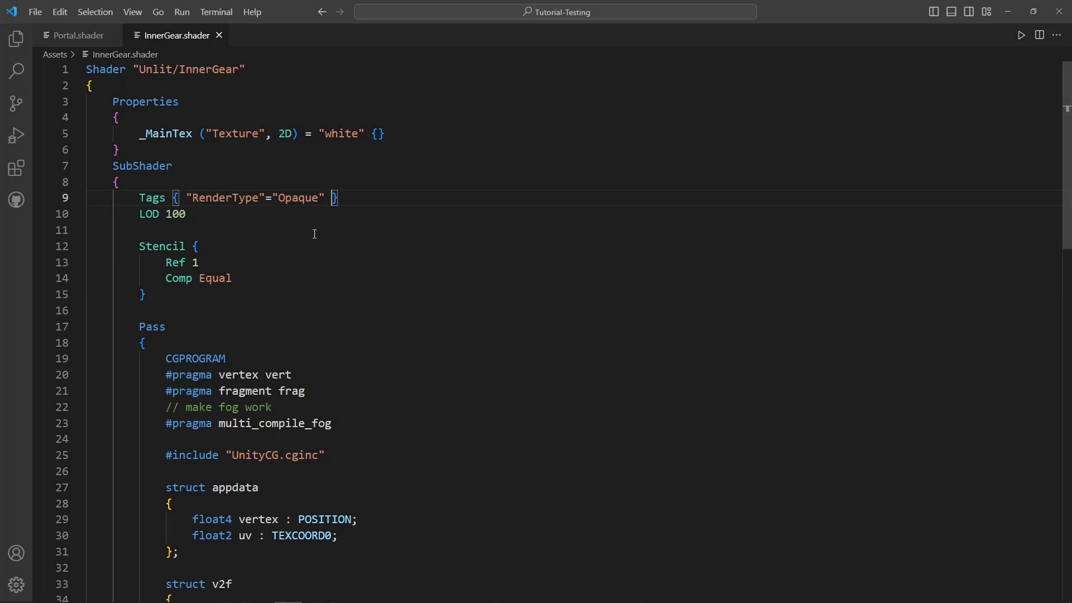
type("\"queue")
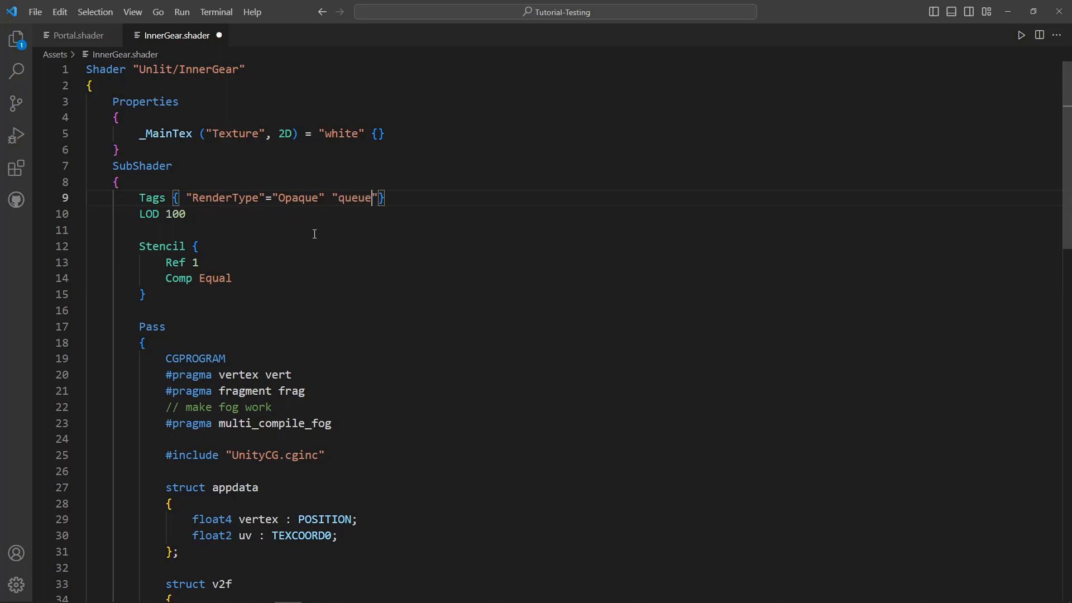
key("BackSpace")
key("BackSpace")
key("Return")
type("Q")
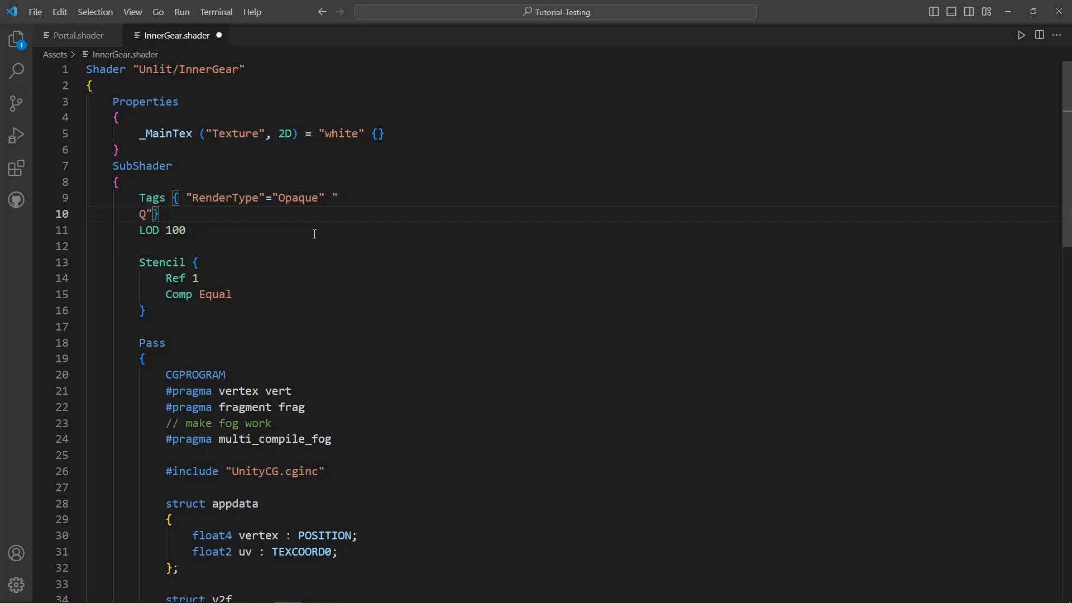
key("BackSpace")
key("BackSpace")
key("BackSpace")
key("BackSpace")
type("Queue\"")
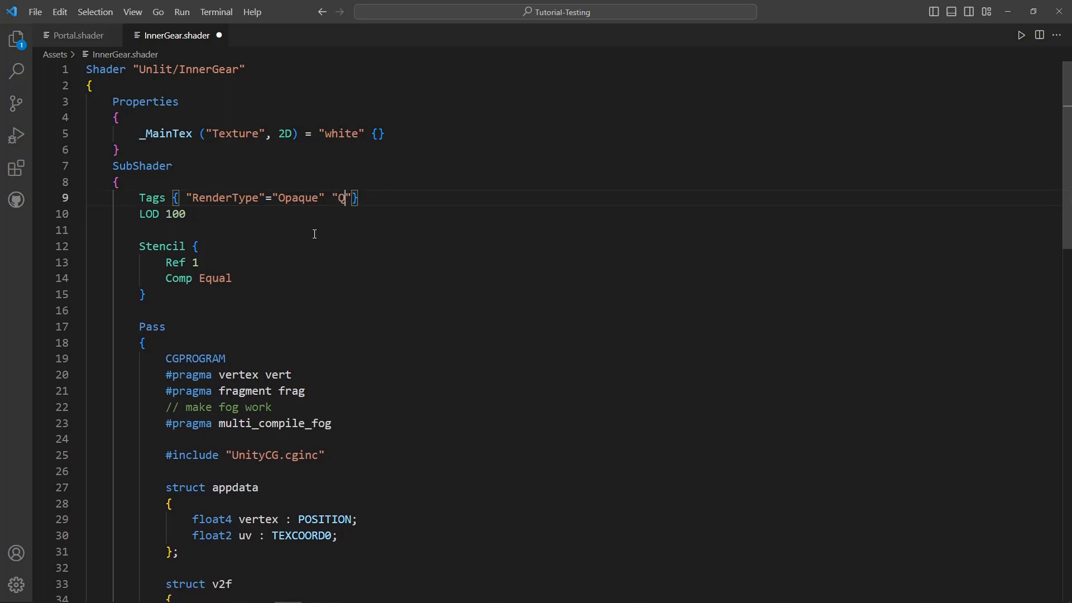
type("=\"")
type("Transparent")
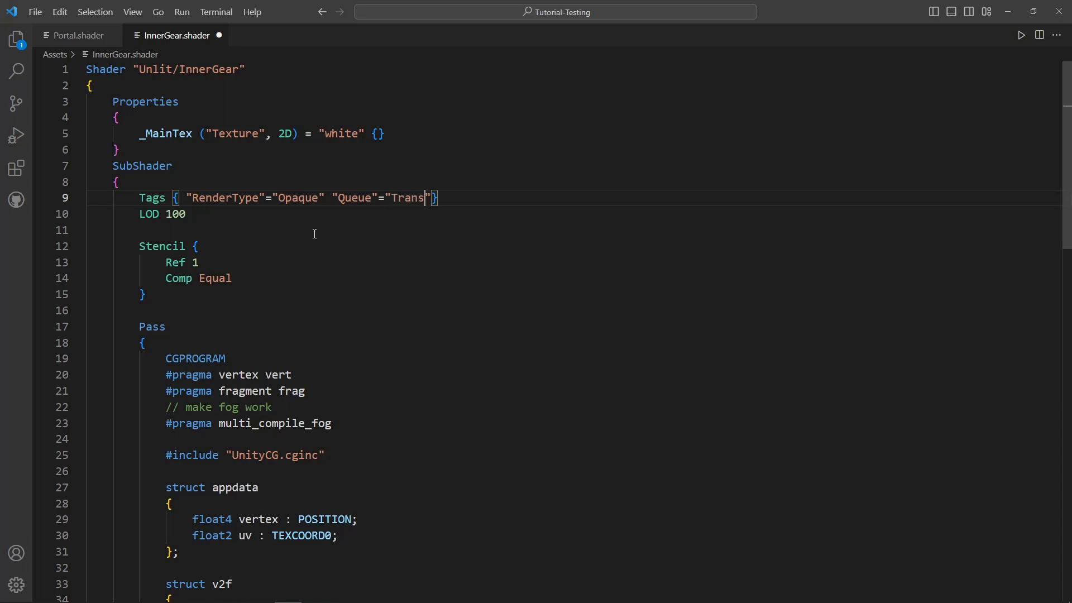
type("+1\"")
- Set the InnerGear shader's Queue tag to "Transparent+1" and save the file
key("ctrl+s")
- Switch to Unity, inspect the gear, and assign the BlueLight texture to the Unlit_InnerGear material
key("alt+Tab")
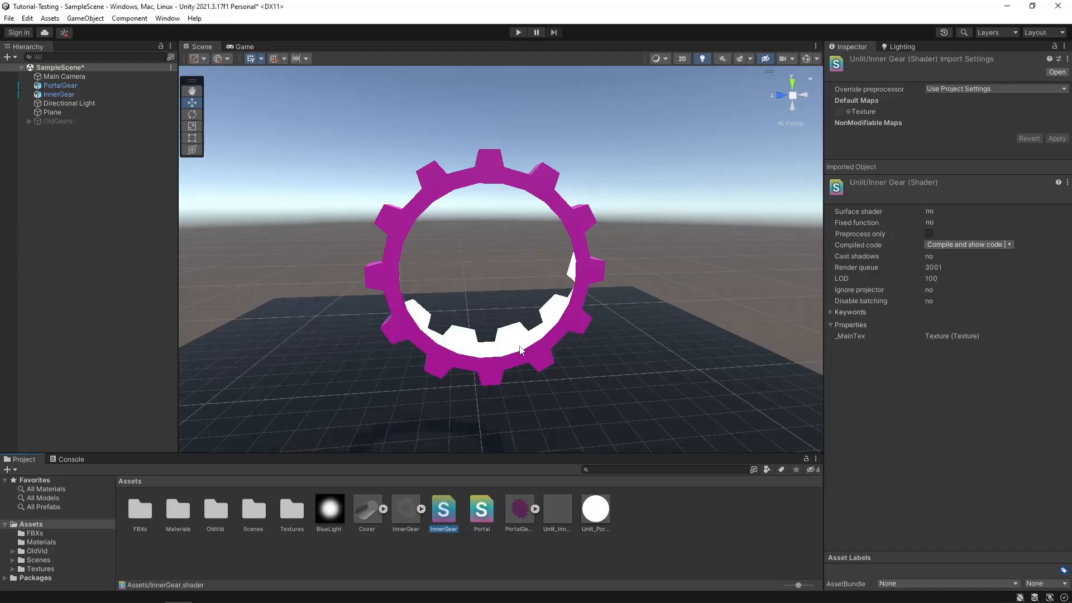
middle_click_drag(521, 350, 490, 330)
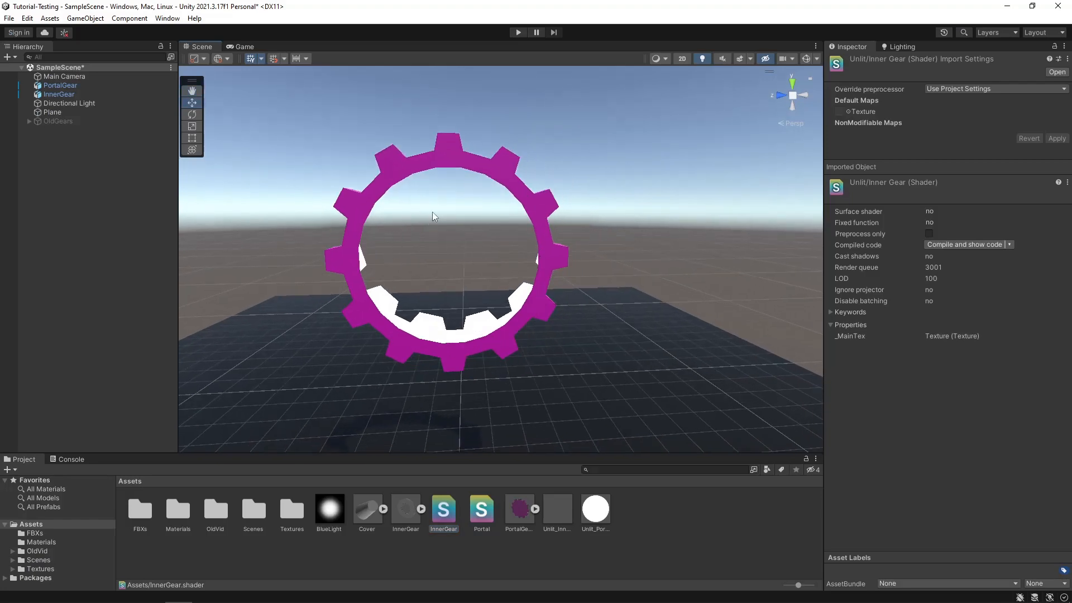
left_click_drag(431, 329, 356, 353, "alt")
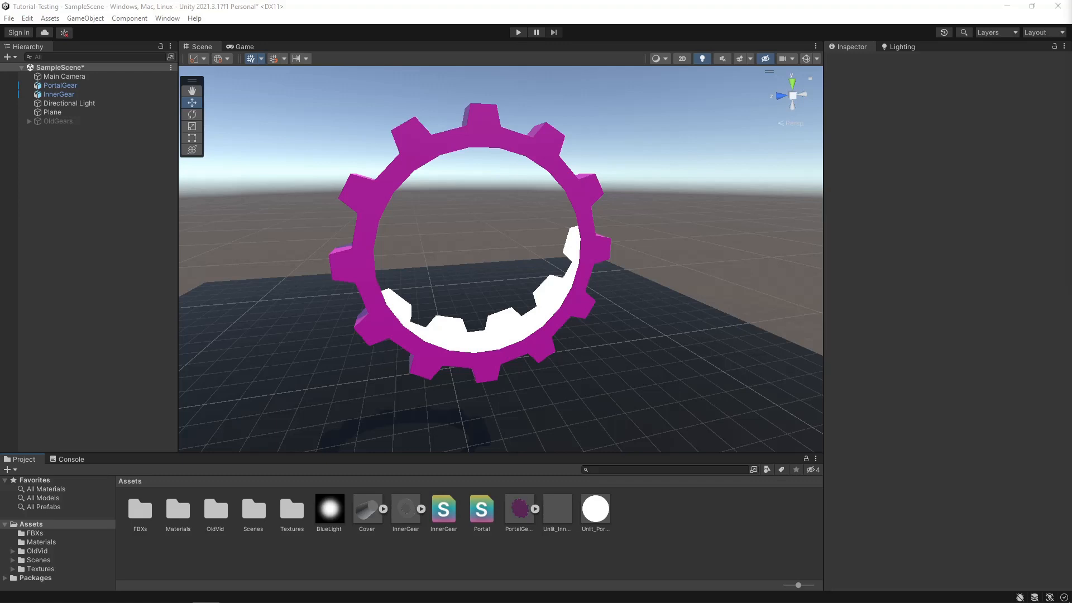
left_click(565, 523)
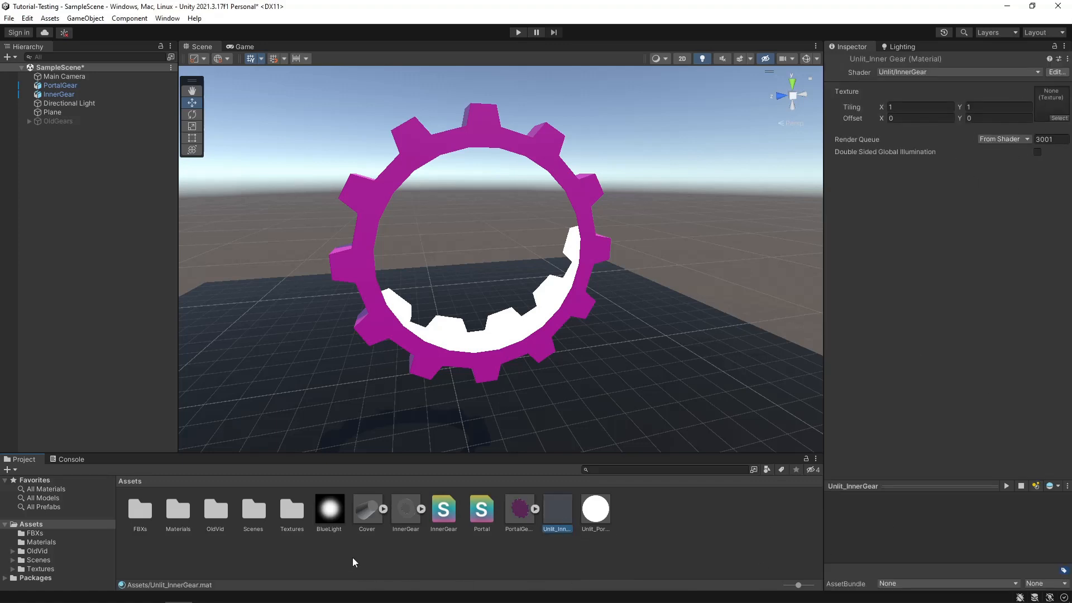
mouse_move(330, 514)
left_mouse_down()
mouse_move(394, 558)
mouse_move(867, 436)
mouse_move(1057, 98)
left_mouse_up()
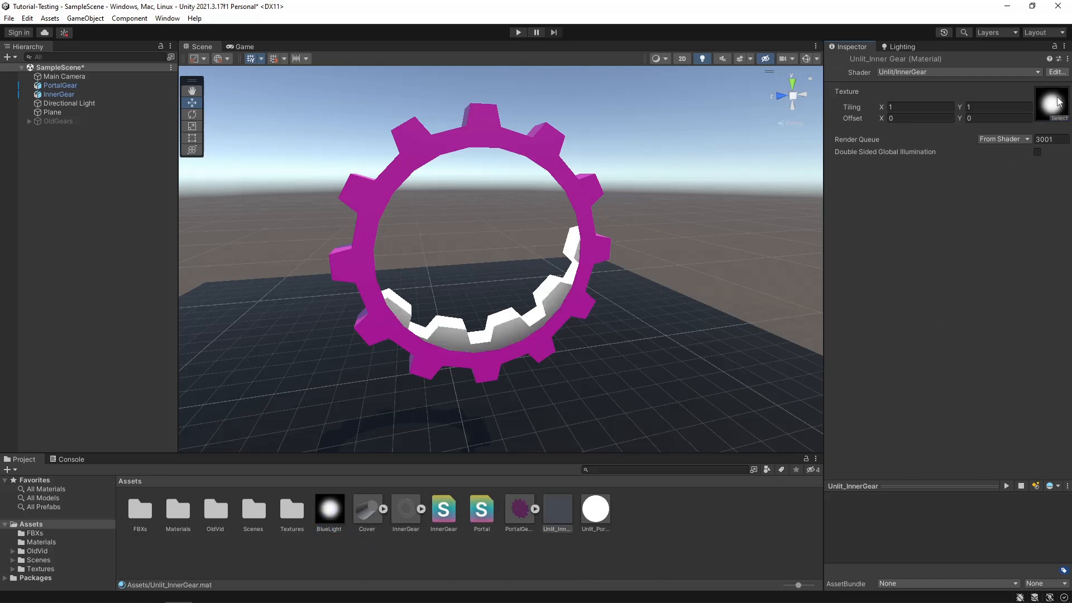
mouse_move(509, 307)
middle_mouse_down()
mouse_move(564, 317)
mouse_move(546, 297)
middle_mouse_up()
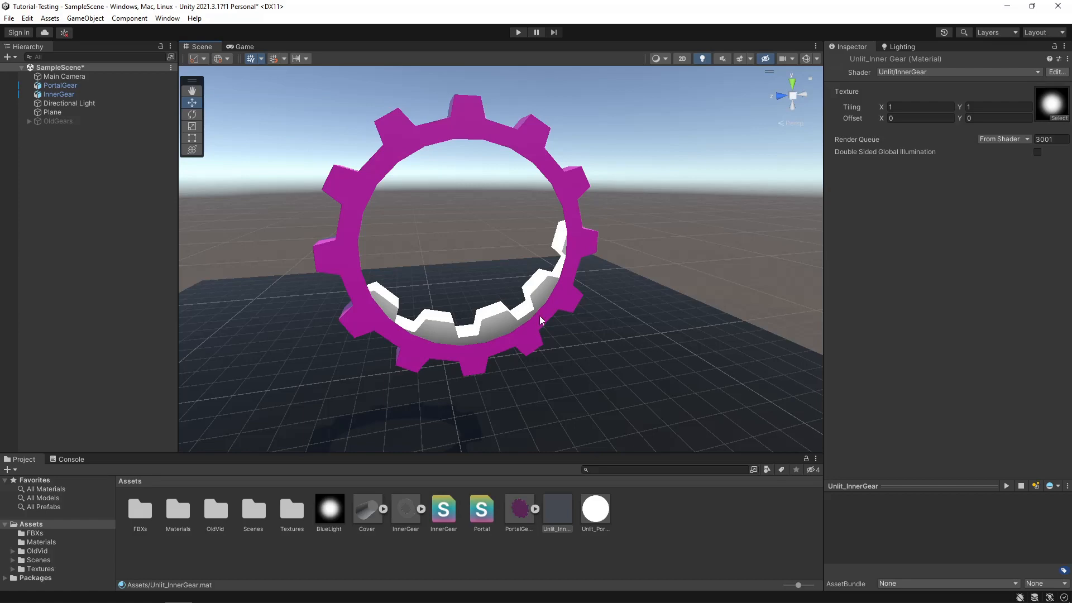
- Open the InnerGear shader and add the property _Tint ("Tint Color", Color) = (1,1,1,1) below _MainTex
double_click(442, 519)
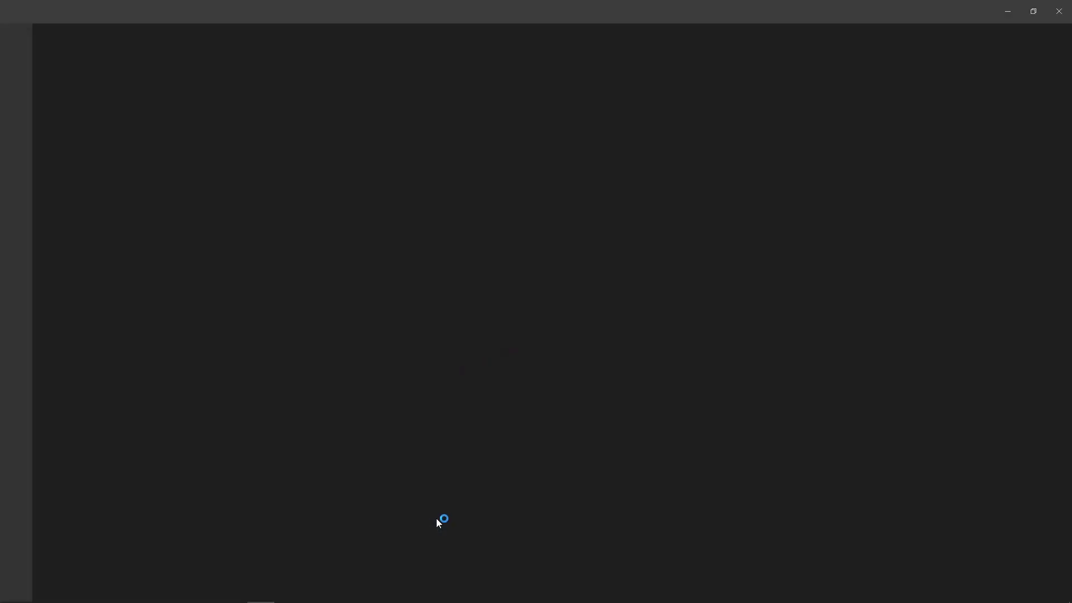
left_click(421, 136)
key("Return")
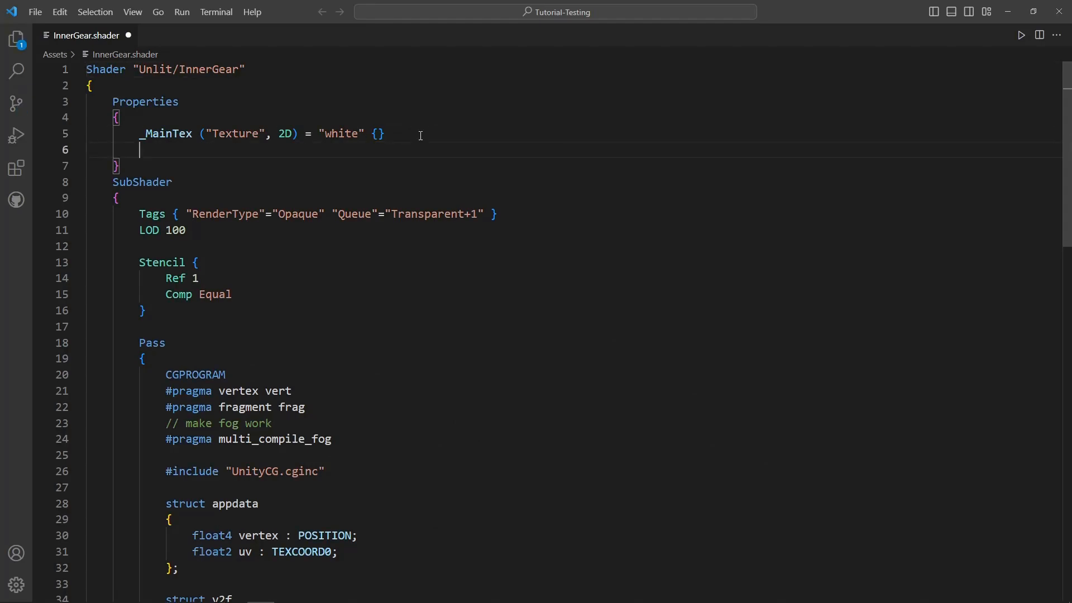
type("_")
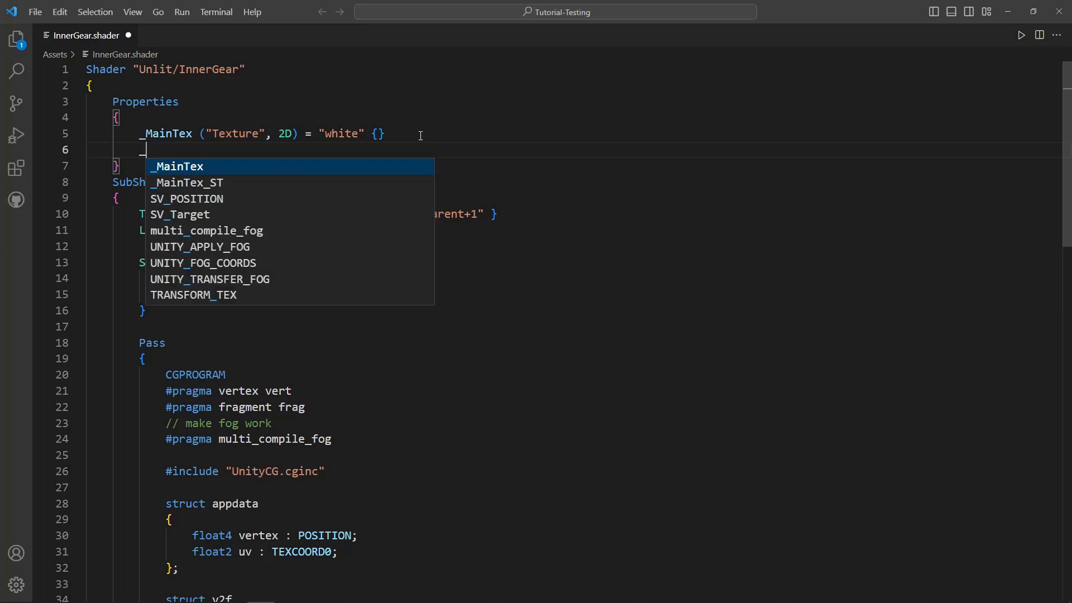
type("Tint (")
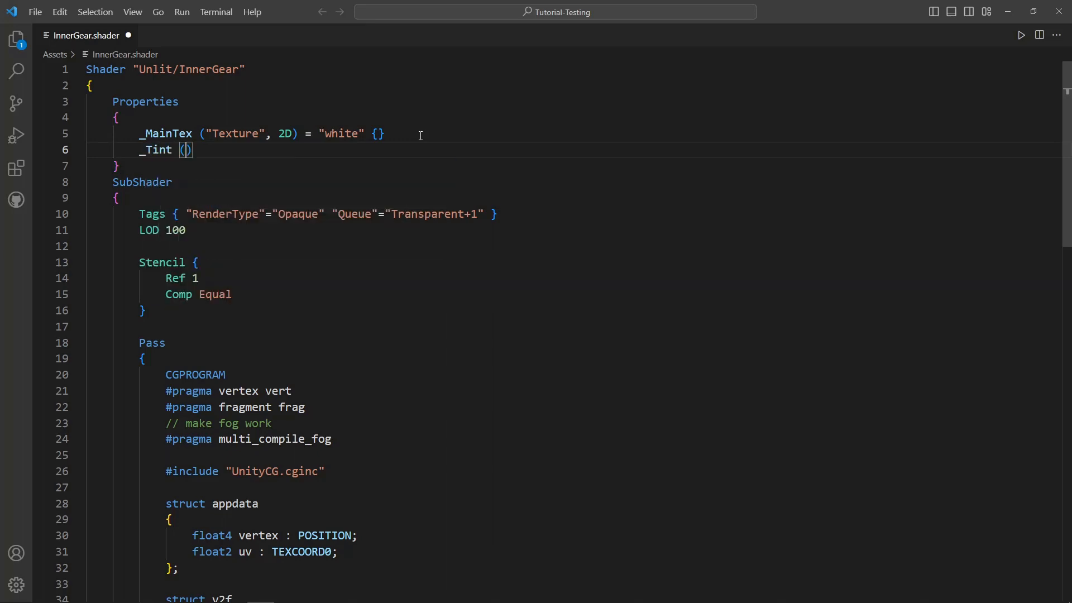
type("\"Tint ")
type("Color\"")
type(", Col")
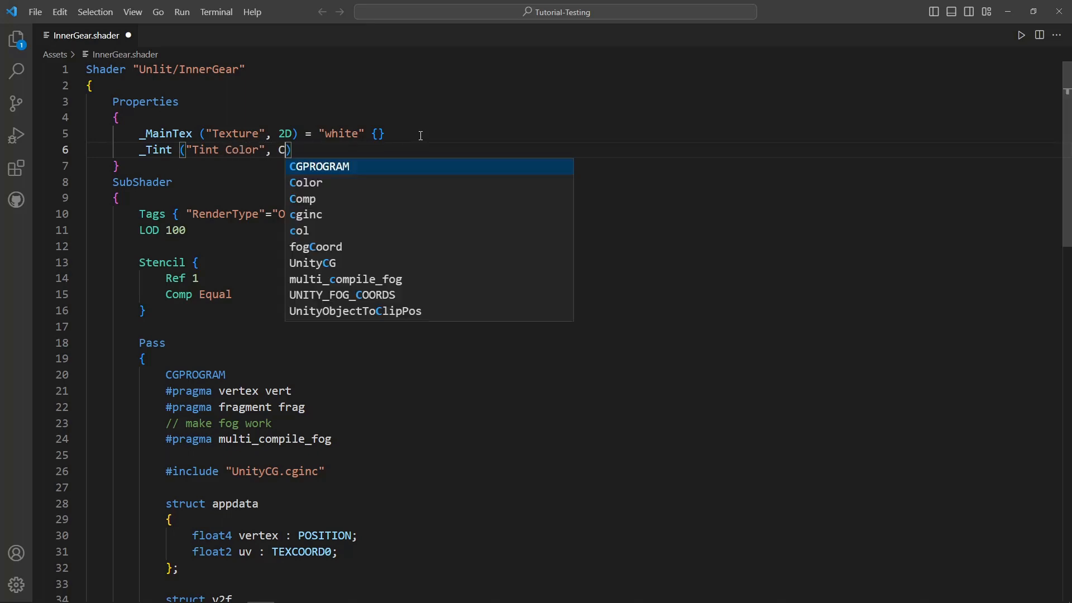
type("or) = ")
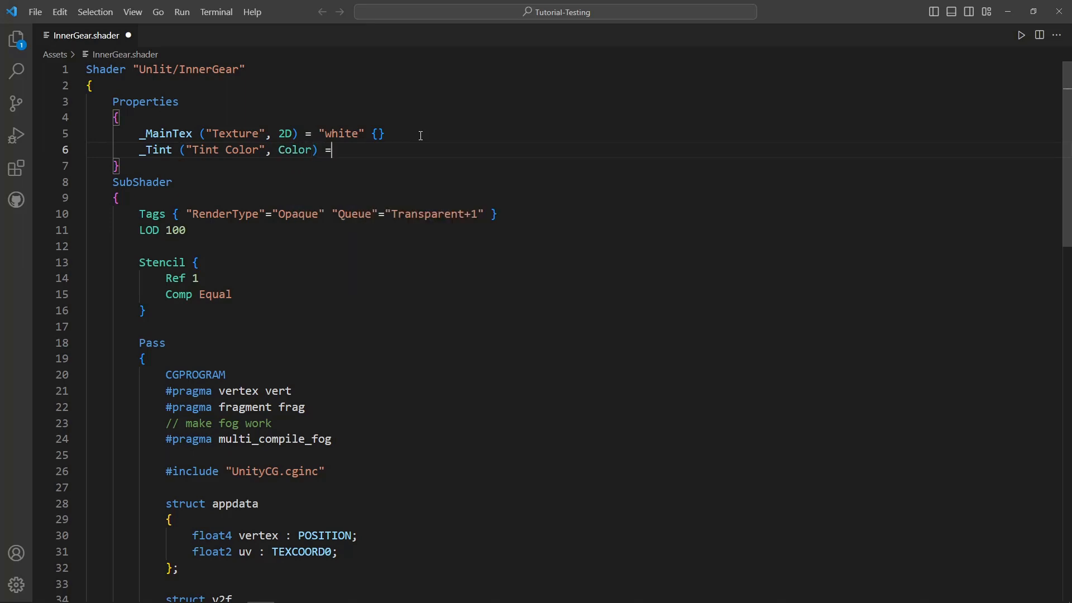
type("(1,1,1,1")
- Declare the variable float4 _Tint; below _MainTex_ST in the InnerGear shader and save the file
left_click_drag(172, 150, 142, 156)
scroll(229, 316, "down", 1)
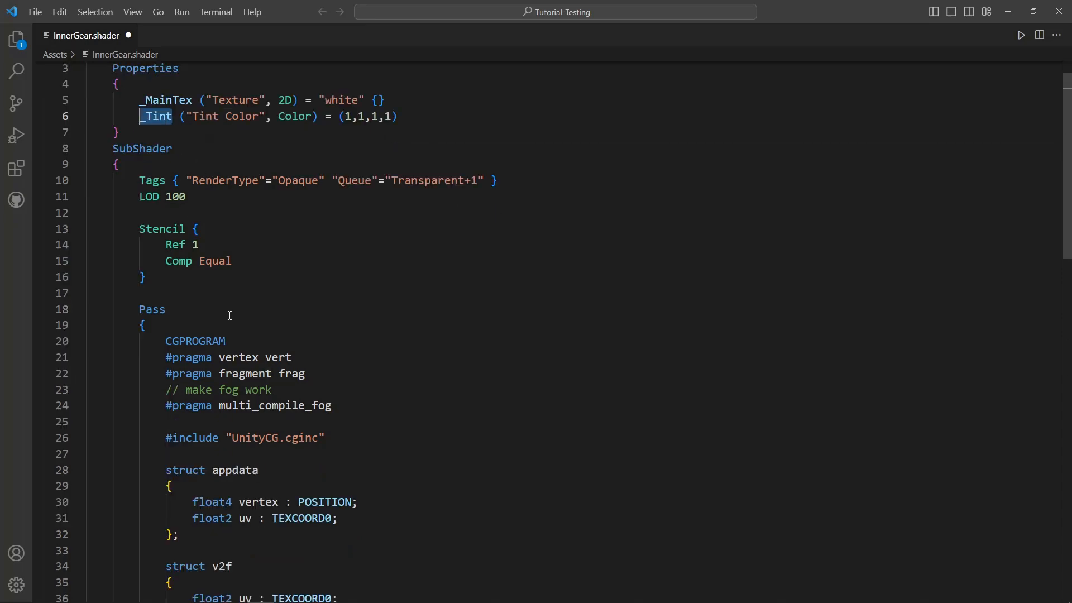
scroll(241, 344, "down", 7)
left_click(309, 362)
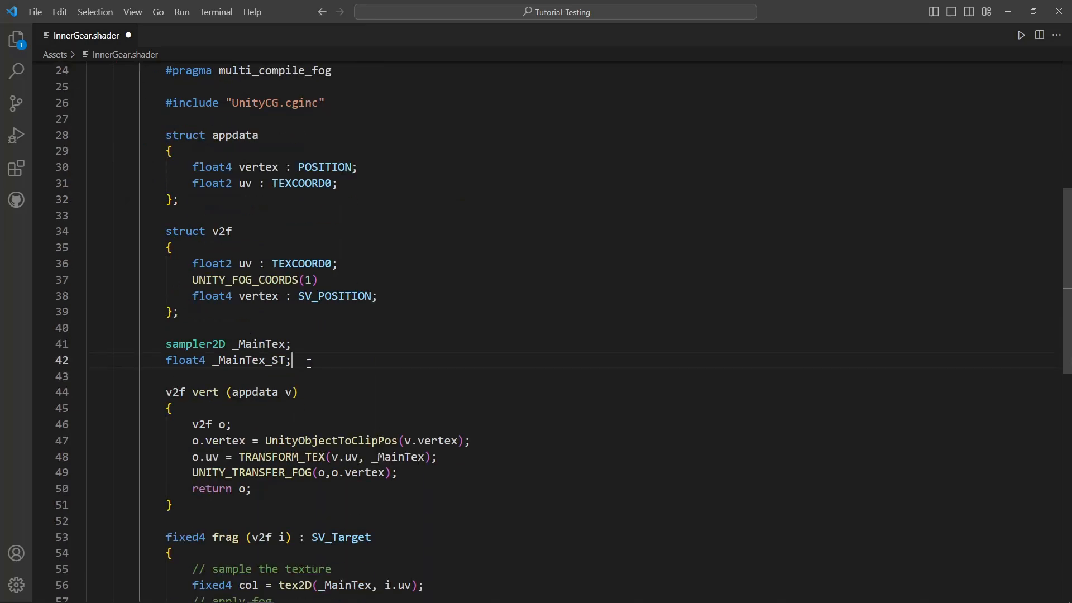
type("fl")
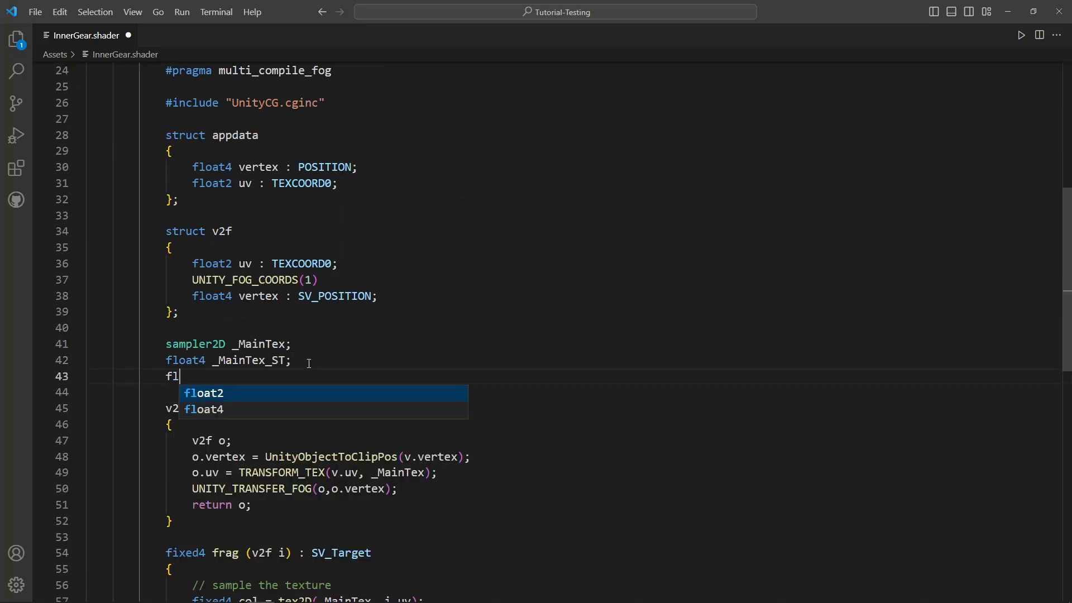
type("oat4 _Tint;")
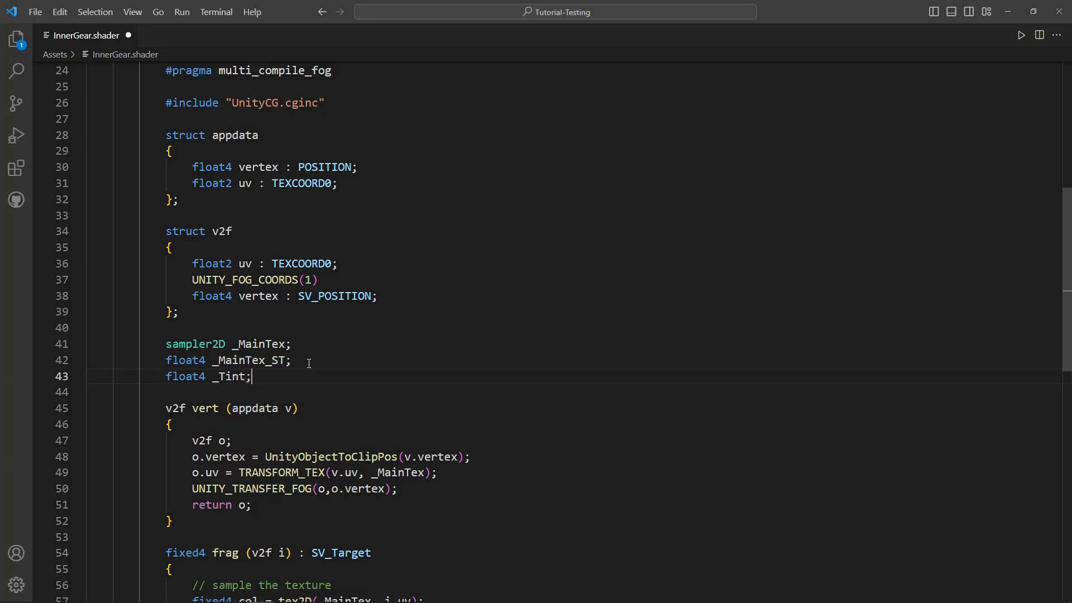
key("ctrl+s")
- Multiply the color returned by the frag function by _Tint and save the shader
scroll(310, 363, "down", 5)
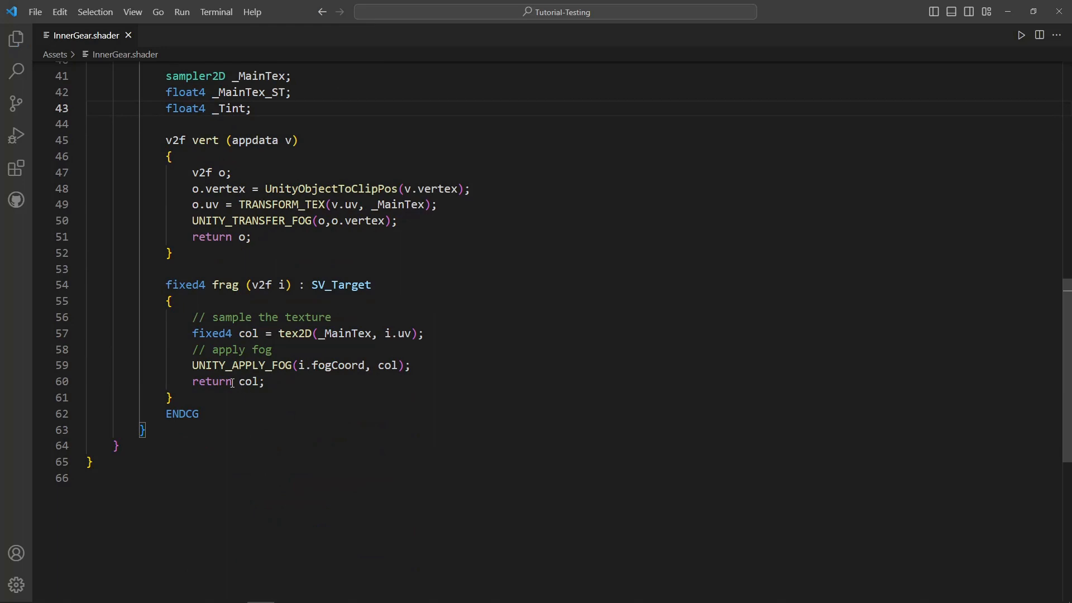
left_click(261, 383)
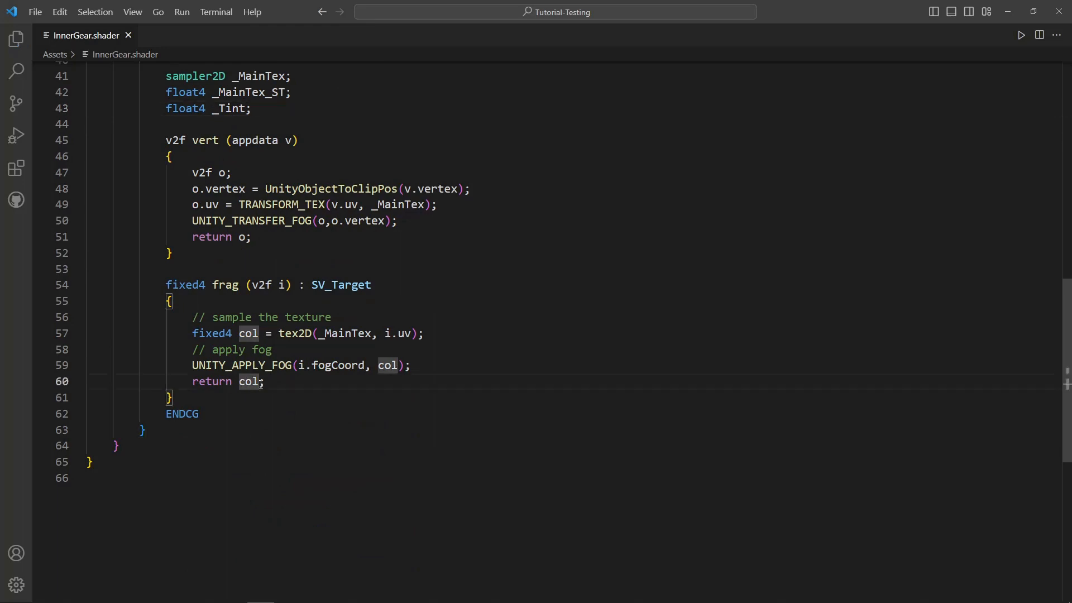
type("* _Tint")
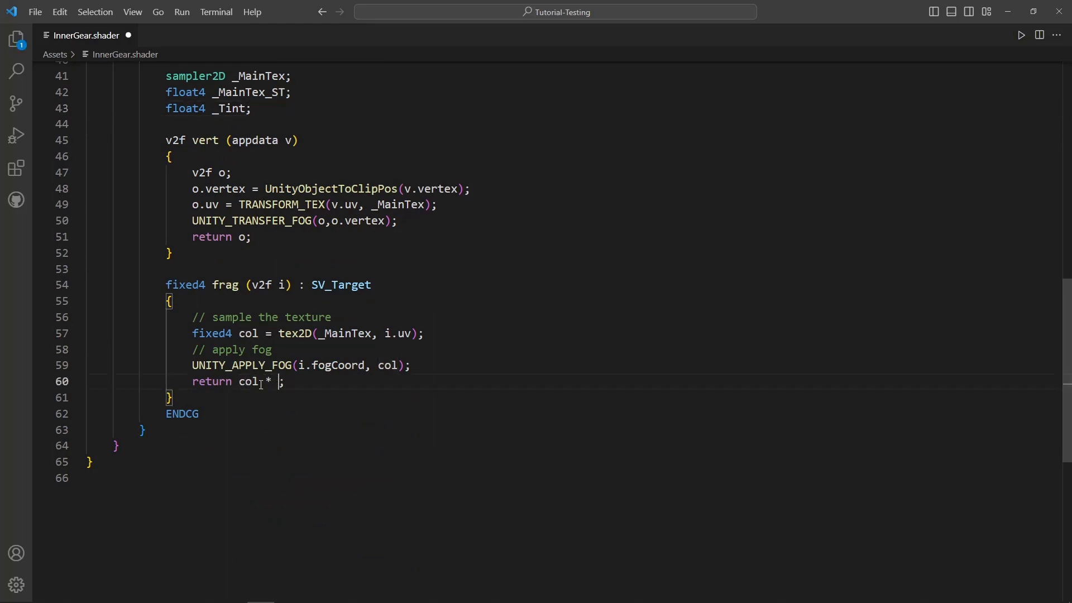
key("ctrl+s")
- Switch to Unity and set the Unlit_InnerGear material's Tint Color to turquoise, 00FFC5
key("alt+Tab")
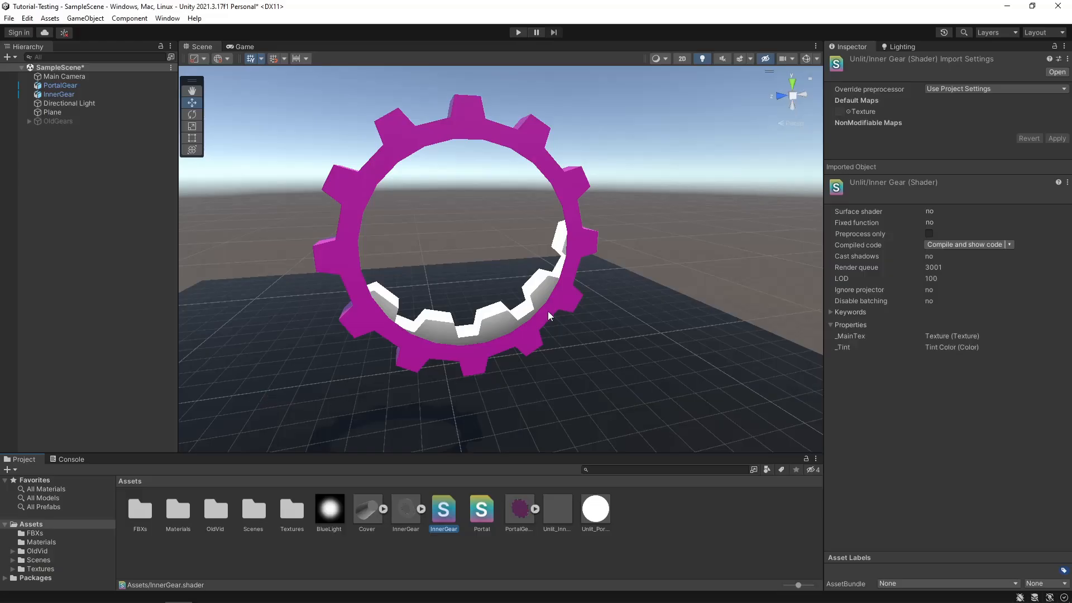
left_click(560, 512)
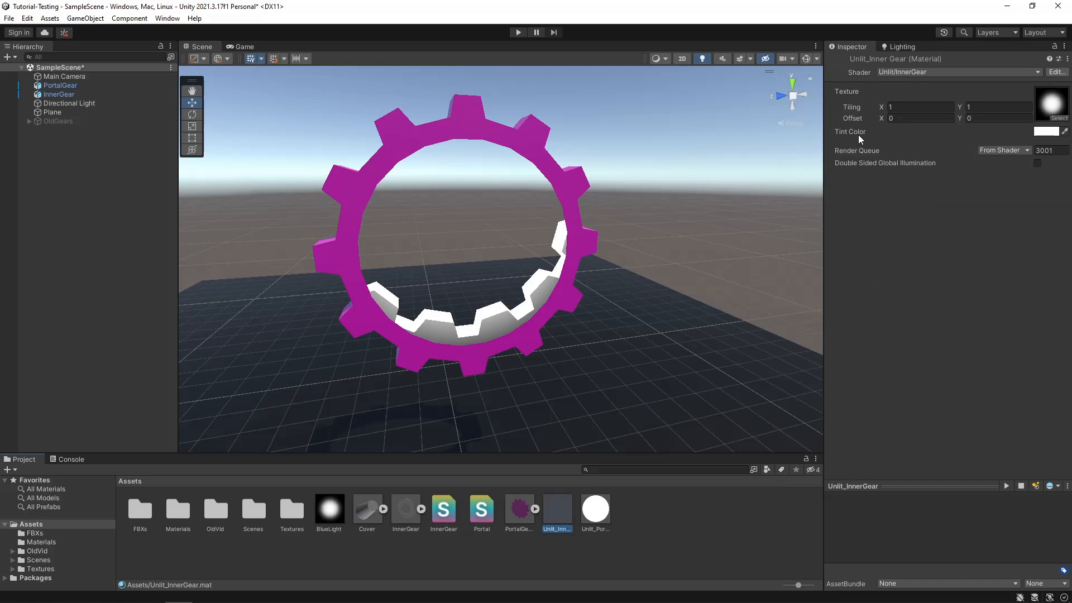
left_click(1048, 132)
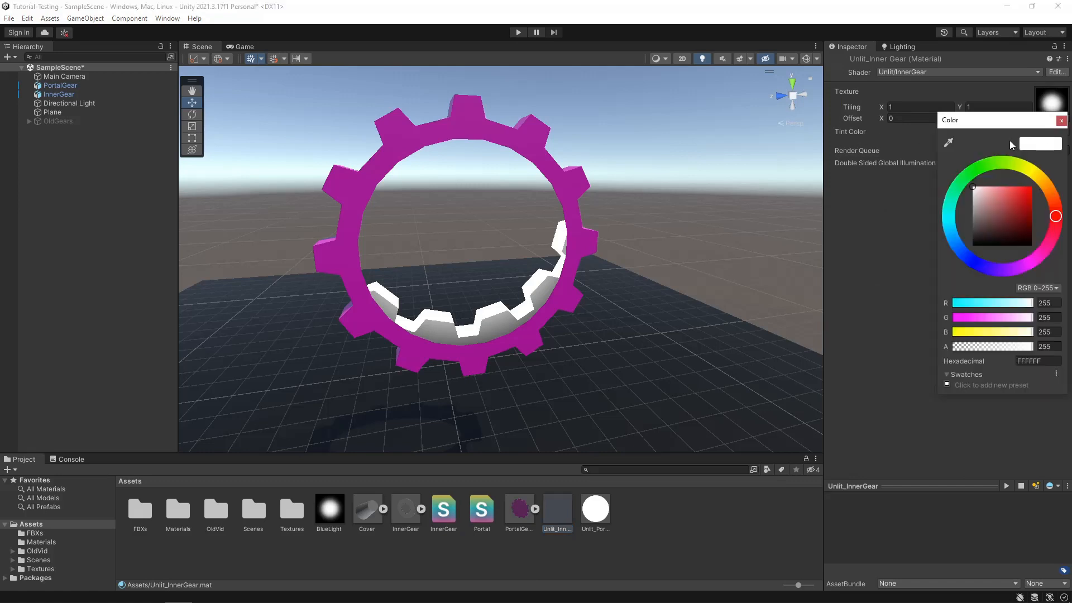
left_click_drag(1022, 173, 934, 196)
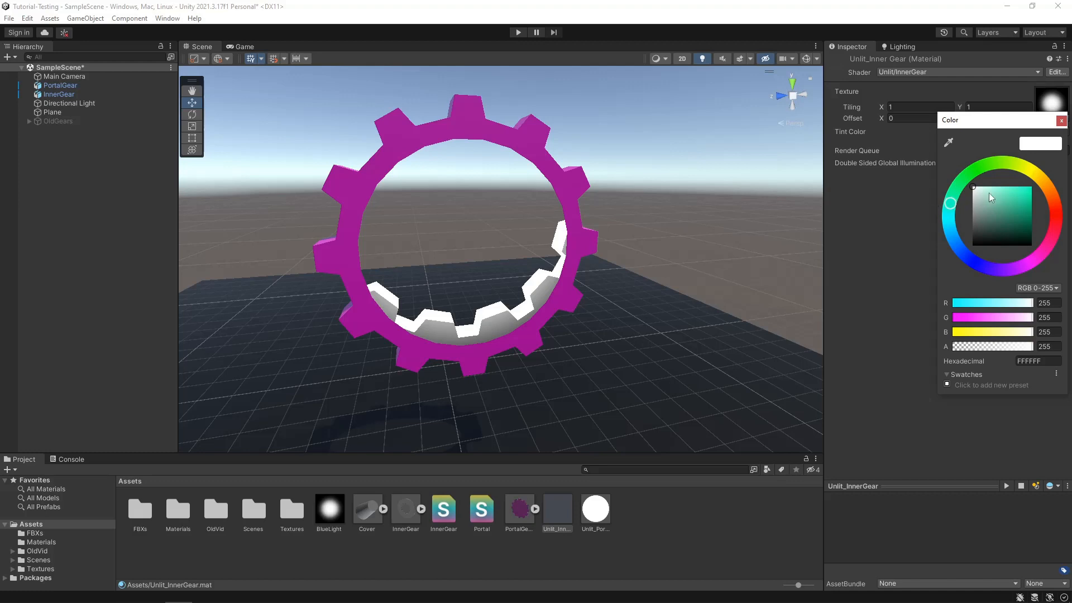
left_click_drag(1000, 190, 1057, 190)
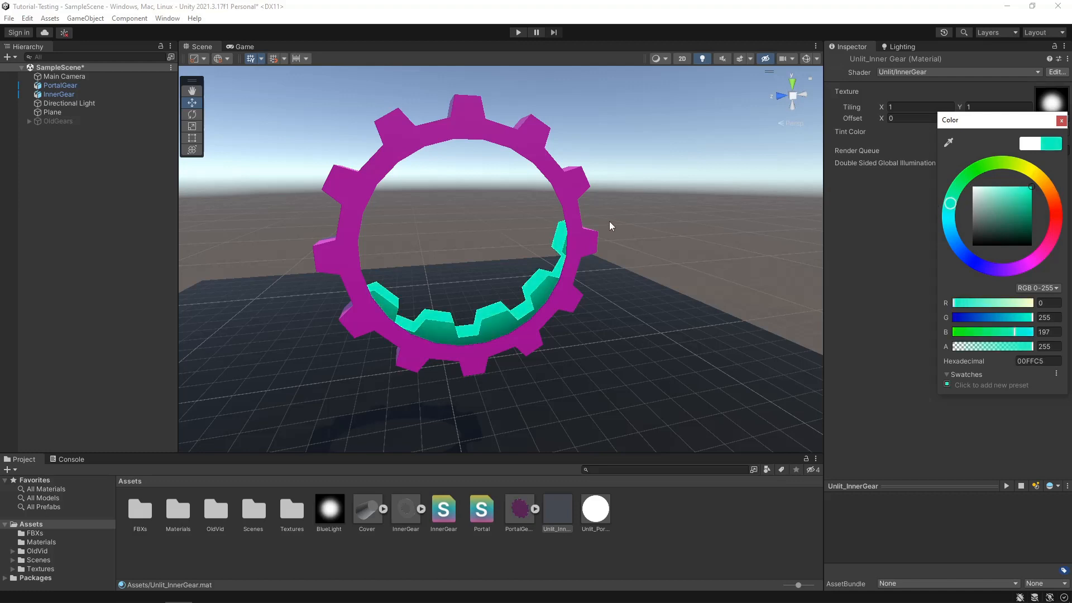
middle_click_drag(526, 199, 564, 220)
scroll(567, 222, "up", 2)
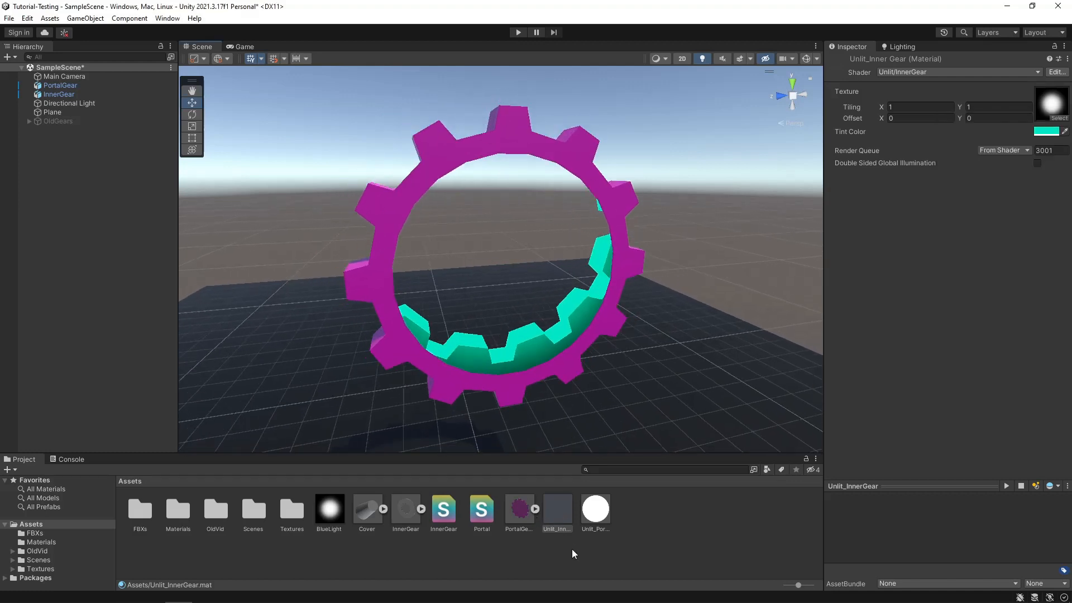
- Shift the Unlit_InnerGear material's Tint Color to a bluer cyan, about 00FFE8, and deselect the material
left_click(1049, 132)
left_click(948, 218)
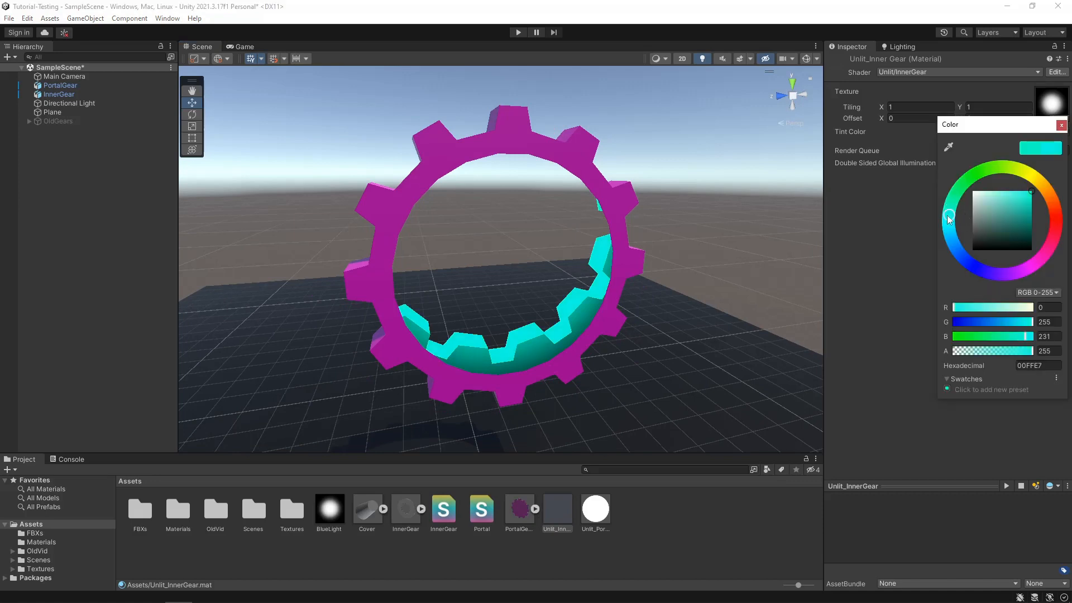
left_click(1061, 125)
middle_click_drag(687, 251, 652, 235)
left_click(646, 541)
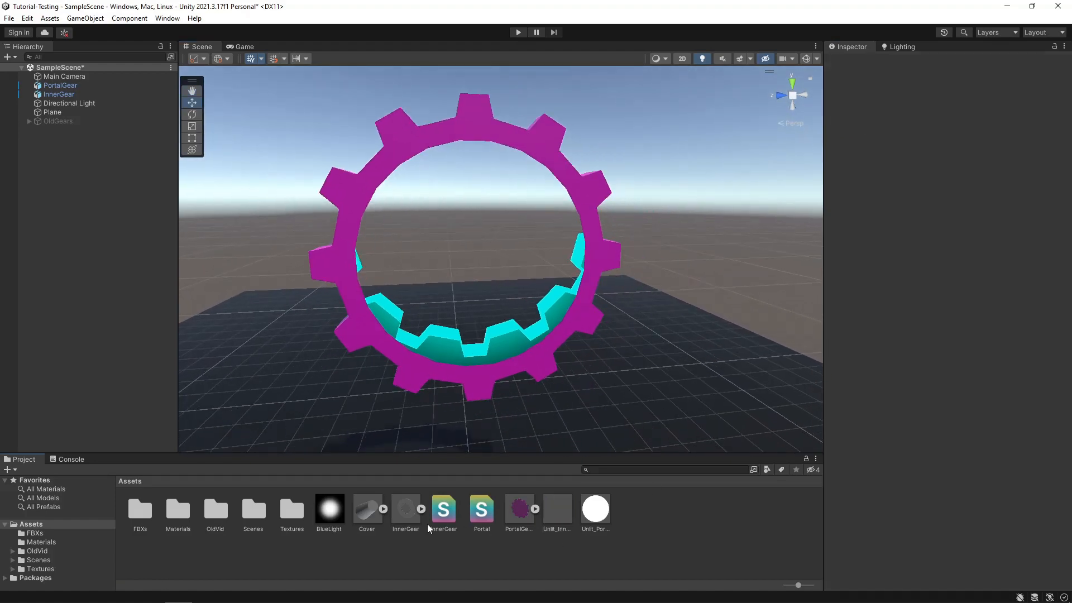
- Create a new material from the InnerGear shader and name it Unlit_Cover
left_click(444, 510)
right_click(444, 511)
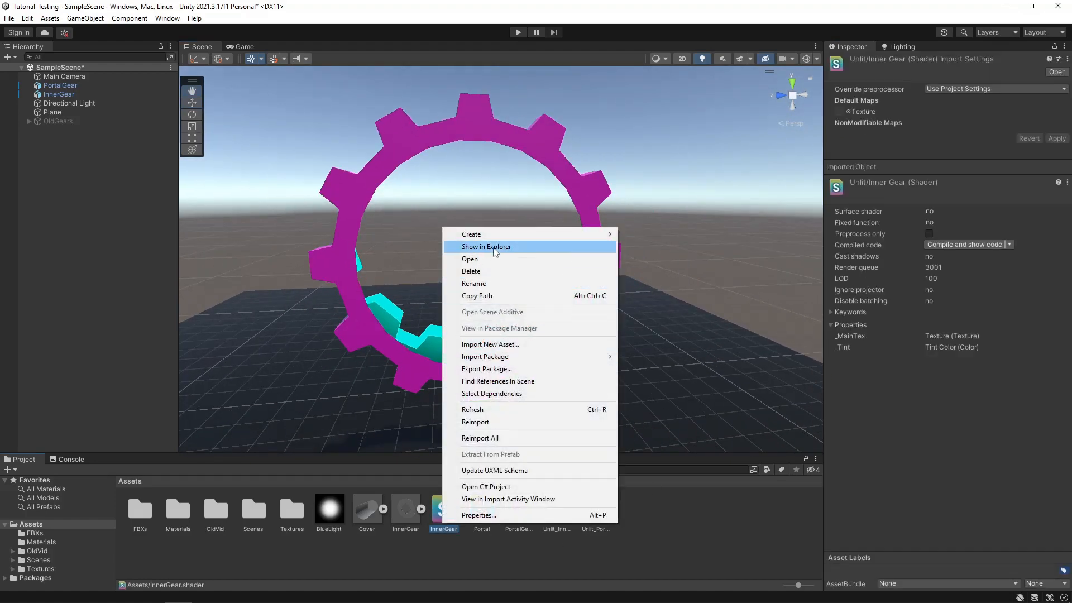
mouse_move(494, 234)
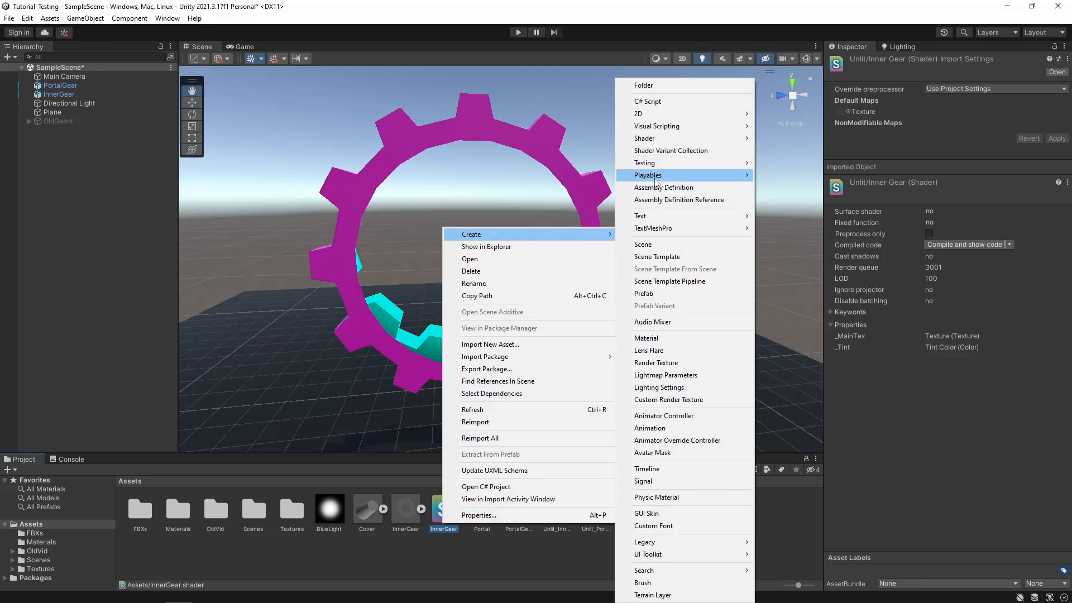
left_click(661, 343)
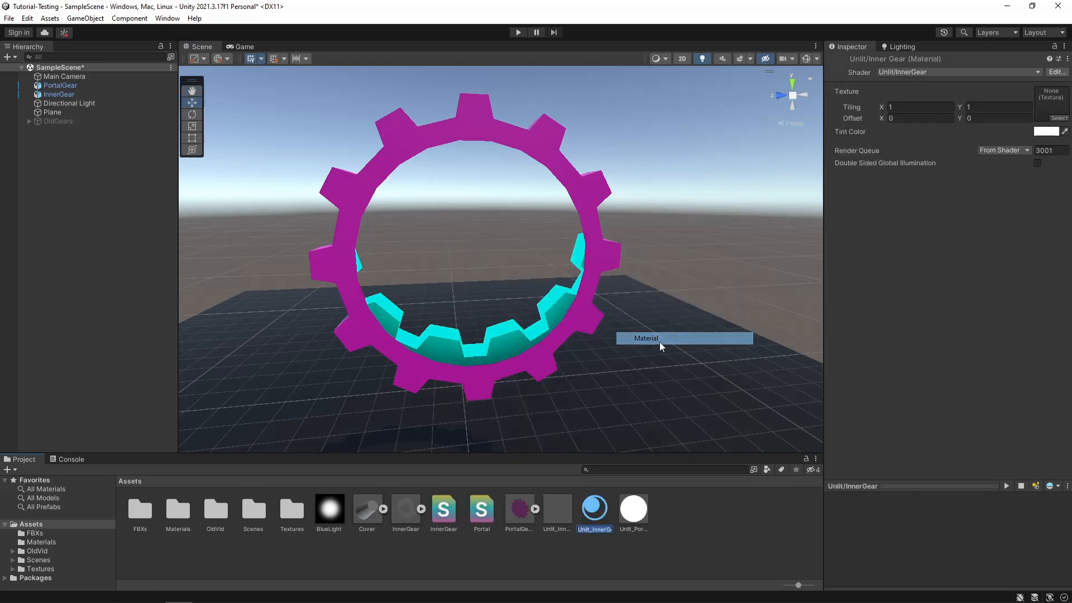
key("End")
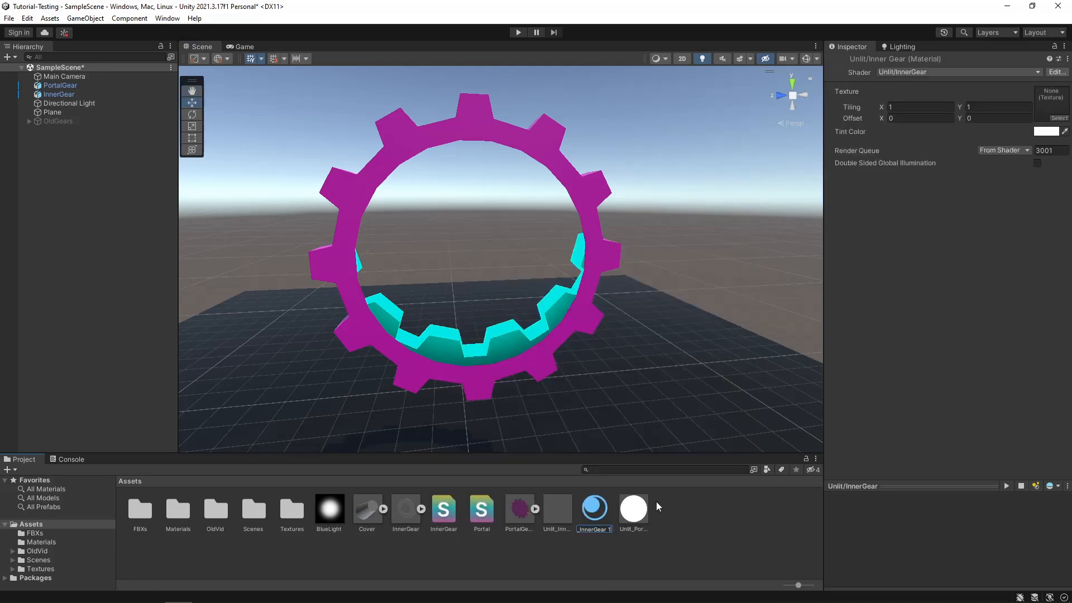
key("BackSpace")
key("BackSpace")
key("BackSpace")
key("BackSpace")
key("BackSpace")
key("BackSpace")
key("BackSpace")
key("BackSpace")
key("BackSpace")
key("BackSpace")
type("_Cover")
key("Return")
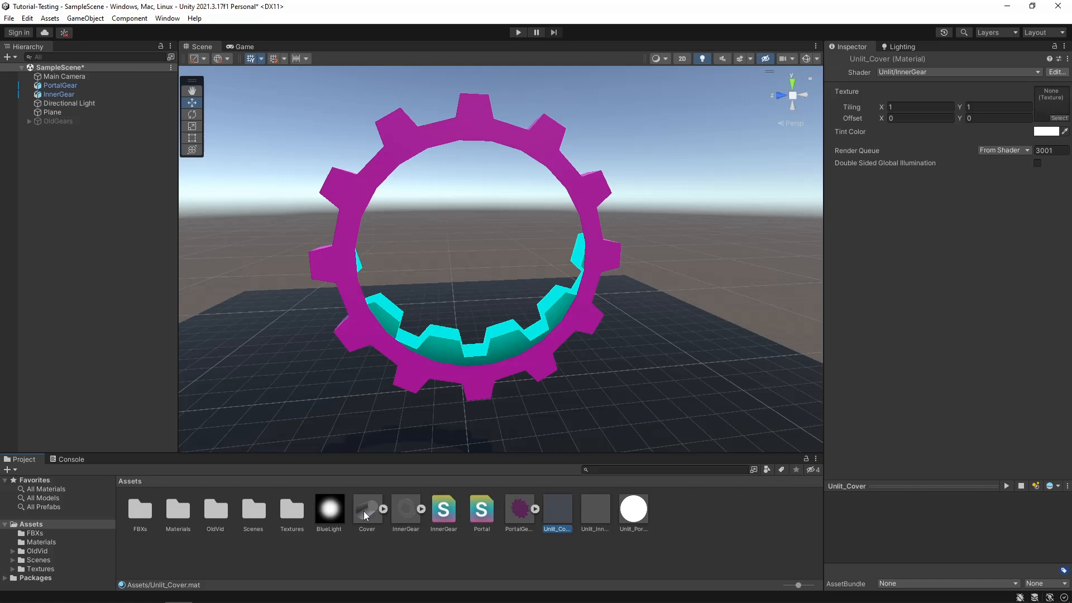
- Place the Cover model in the scene and set its position to X -6, Y 6, Z 0
left_click_drag(365, 514, 452, 196)
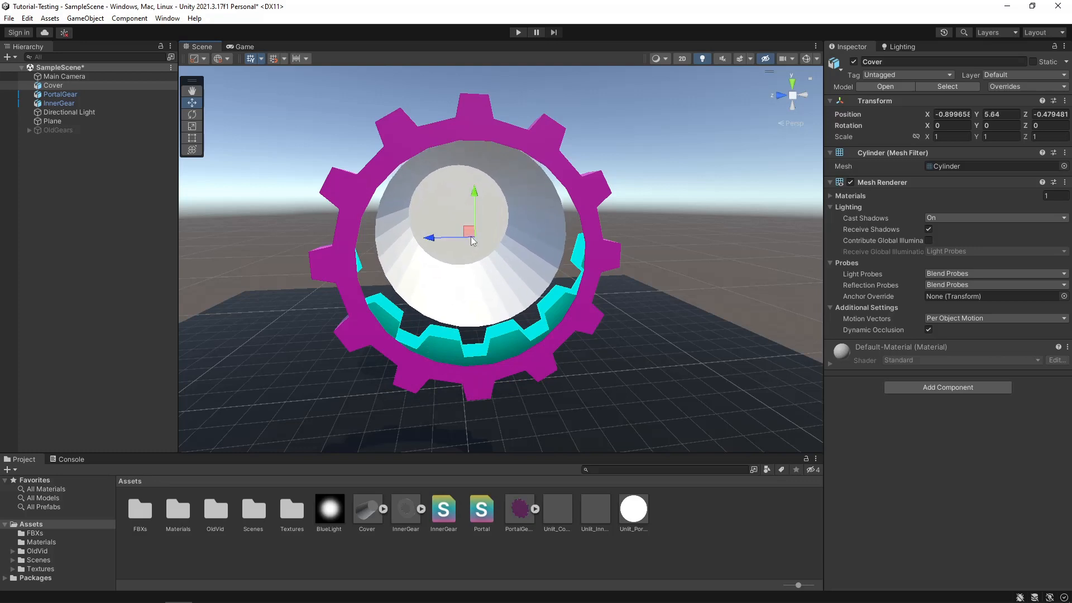
left_click(943, 115)
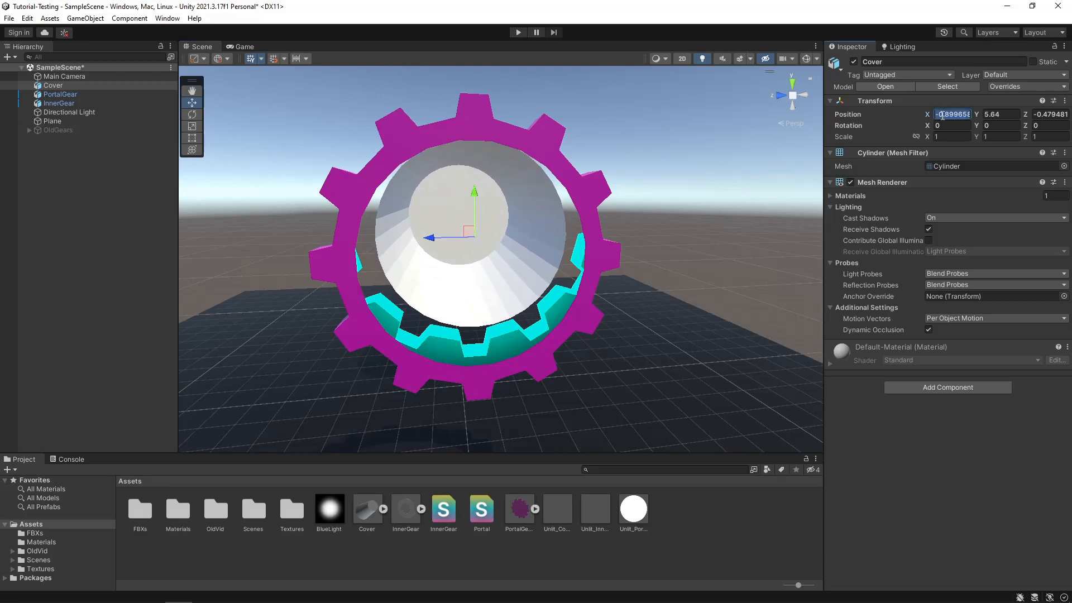
type("-6")
key("Tab")
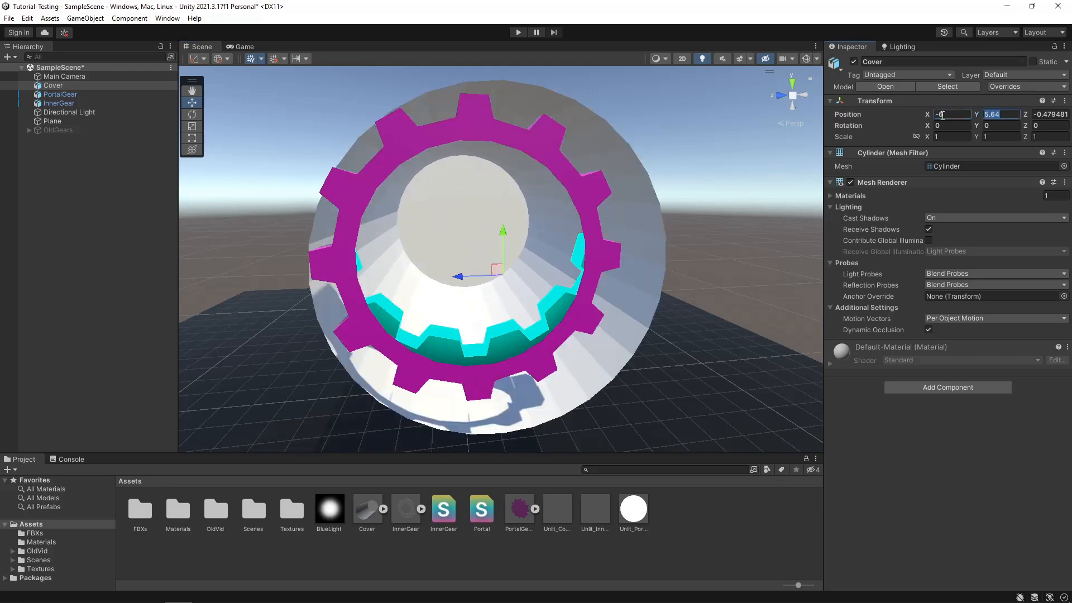
type("6")
key("Tab")
type("0")
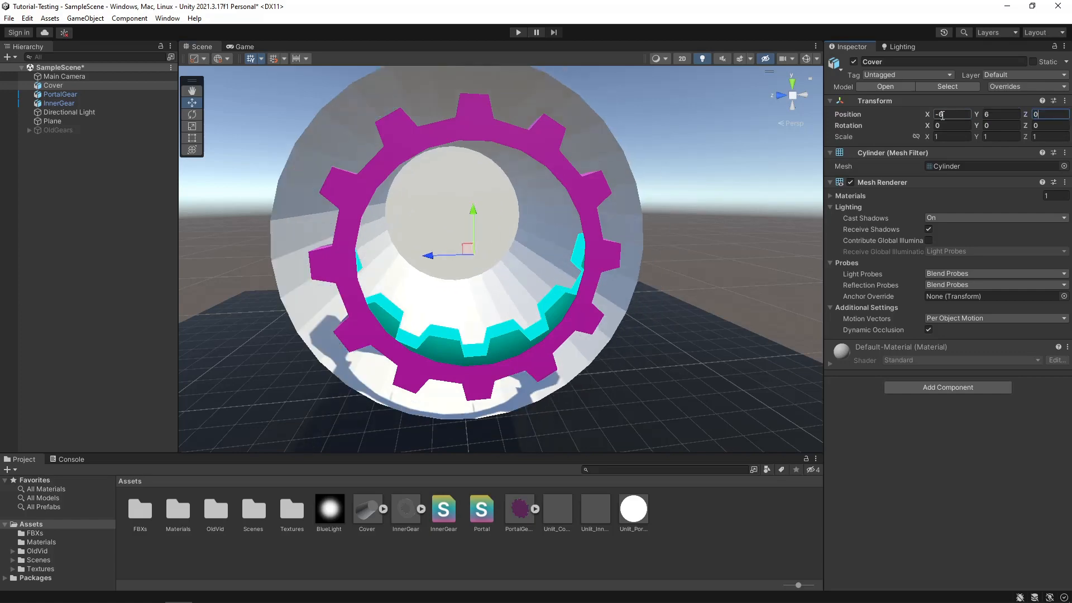
- Set the Cover object's scale to X 1.5, Y 1.4, Z 1.4
left_click(947, 137)
left_click_drag(432, 300, 552, 303, "alt")
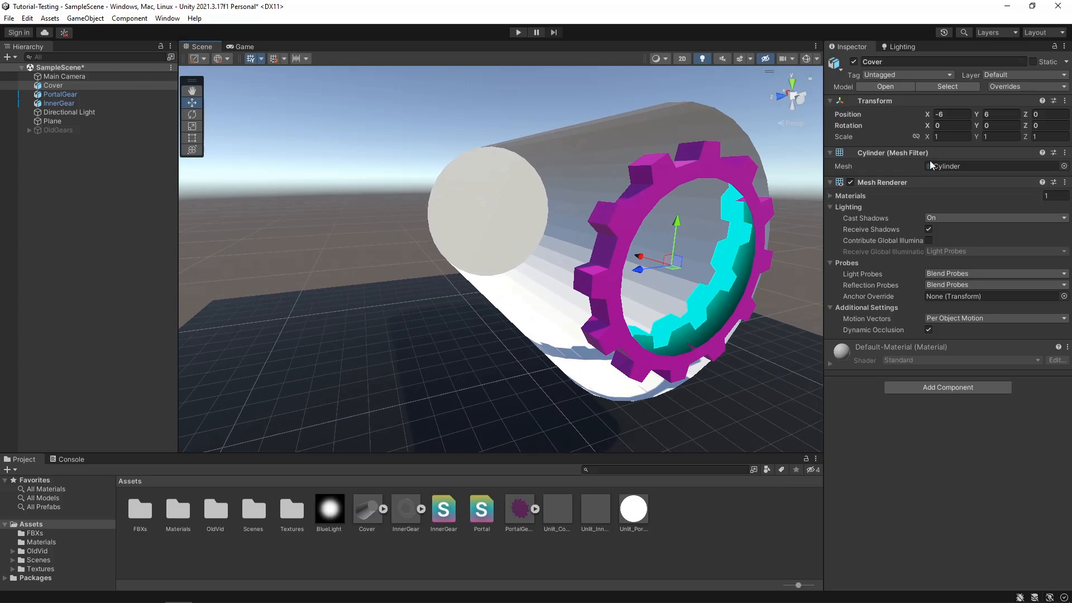
left_click(960, 138)
type("1.5")
key("Tab")
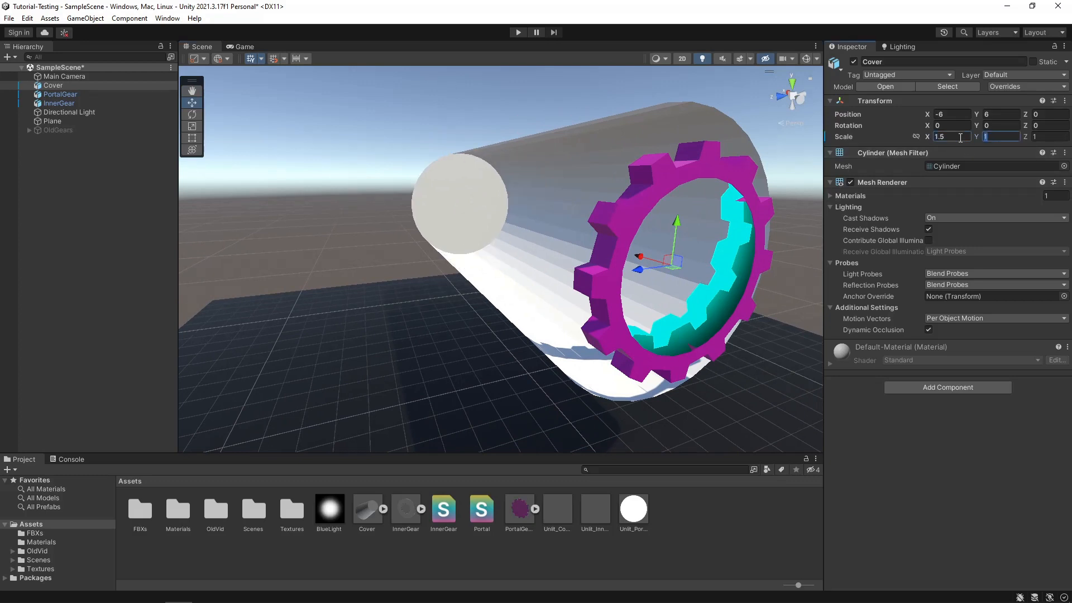
type("1.4")
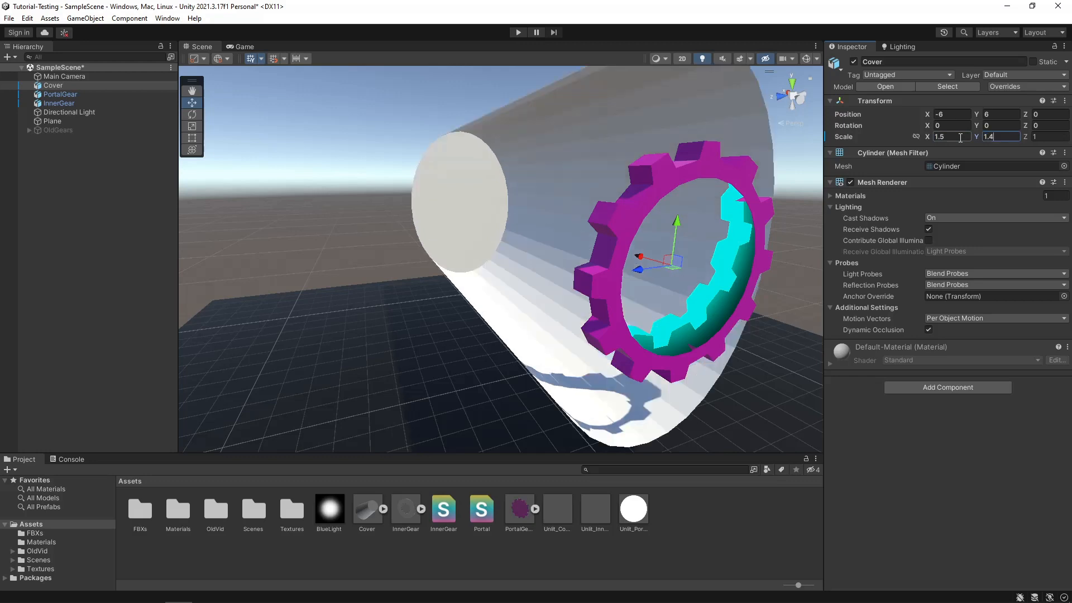
key("Tab")
type("1.4")
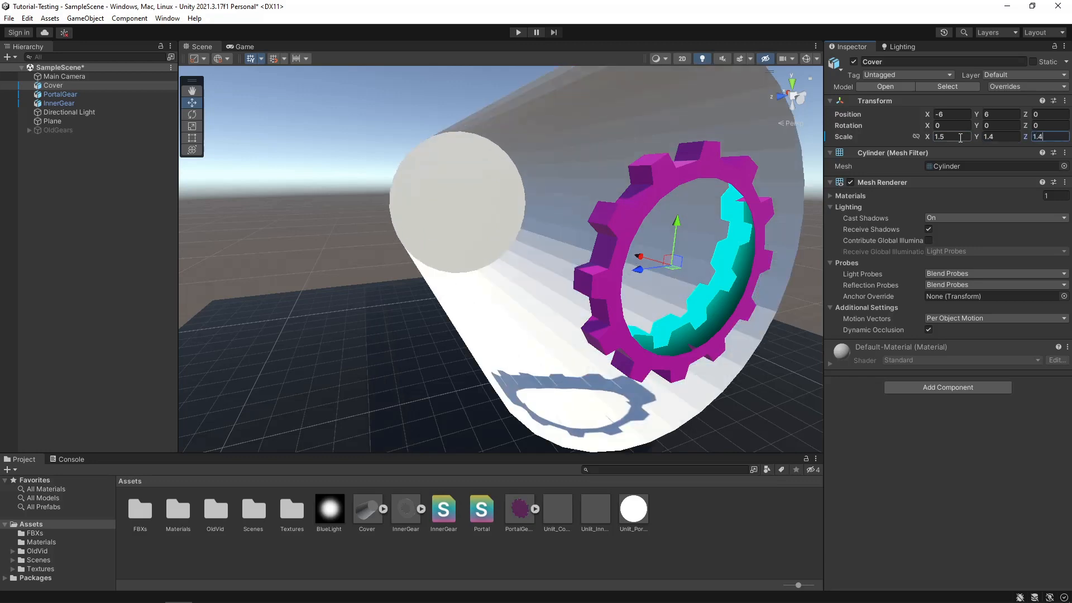
- Apply the Unlit_Cover material to the Cover object surrounding the gears
left_click(244, 240)
key("d")
right_click_drag(243, 240, 453, 430)
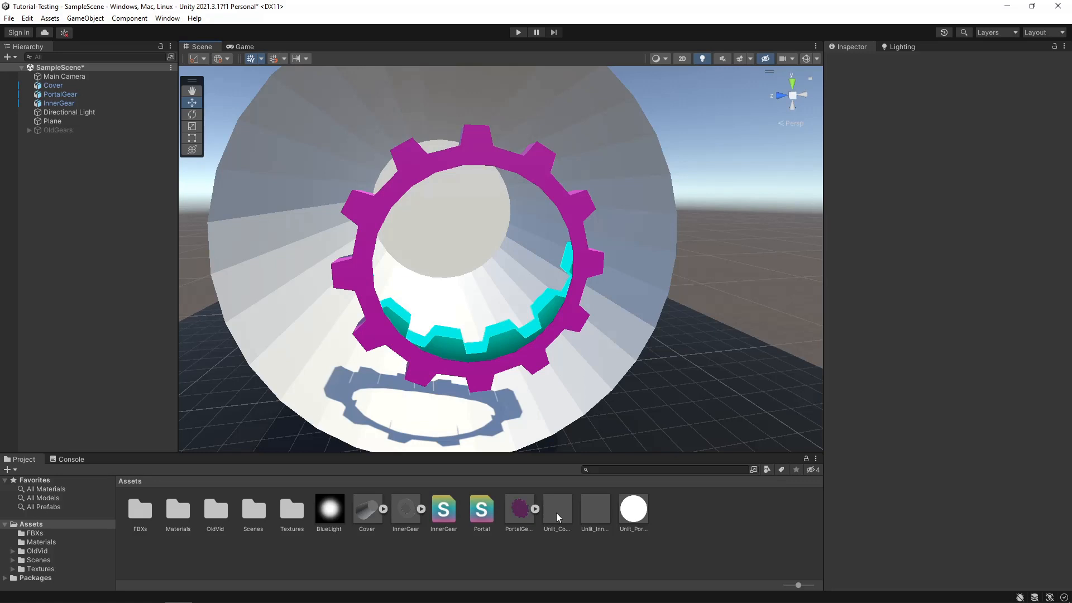
left_click_drag(556, 513, 668, 193)
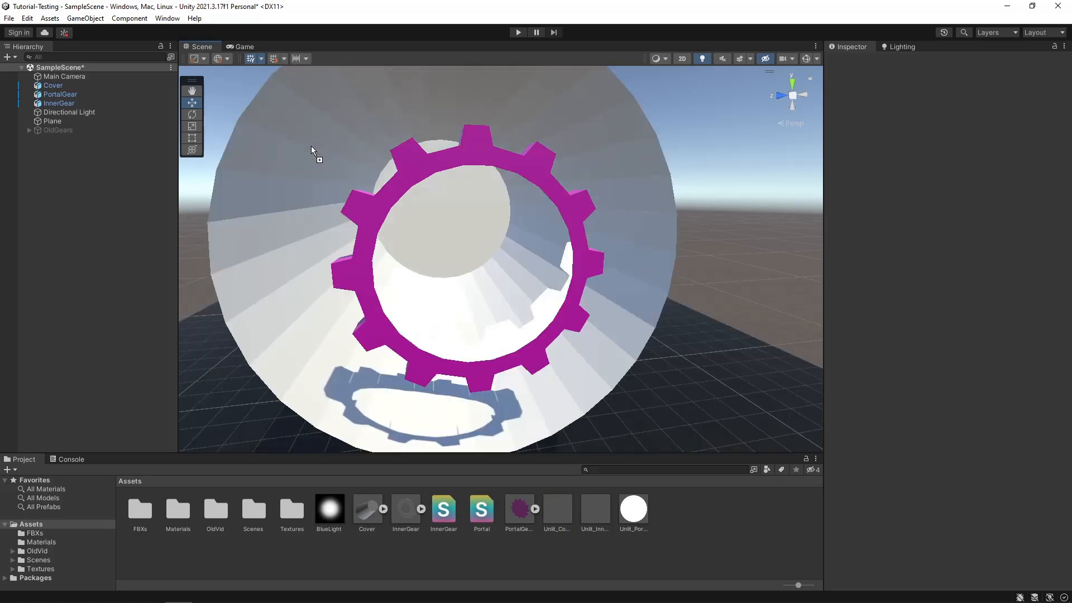
left_click_drag(311, 146, 615, 552)
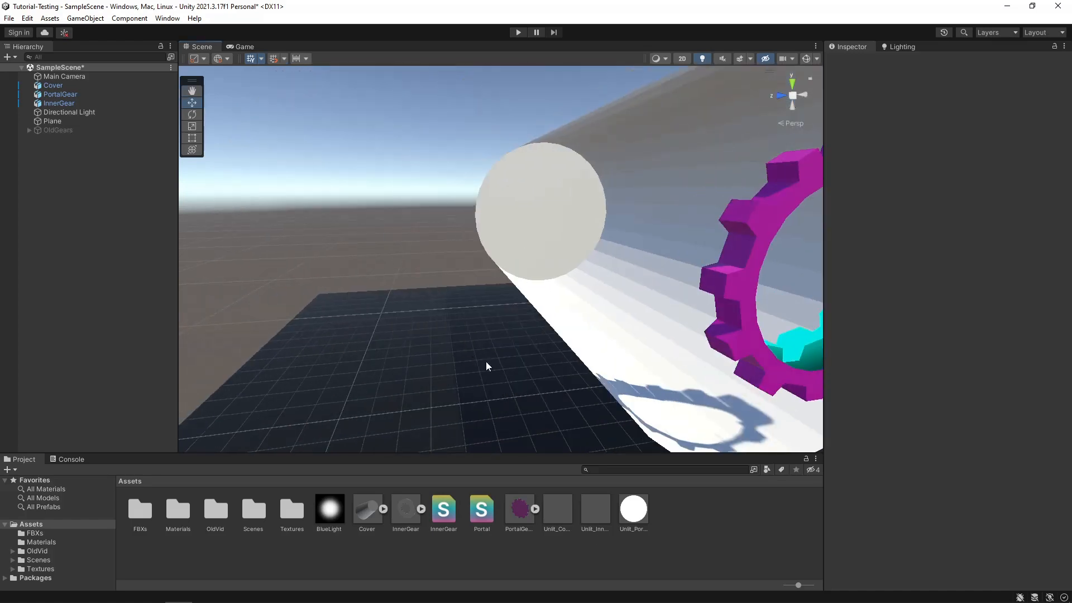
right_click_drag(485, 360, 478, 475)
left_click_drag(552, 523, 413, 239)
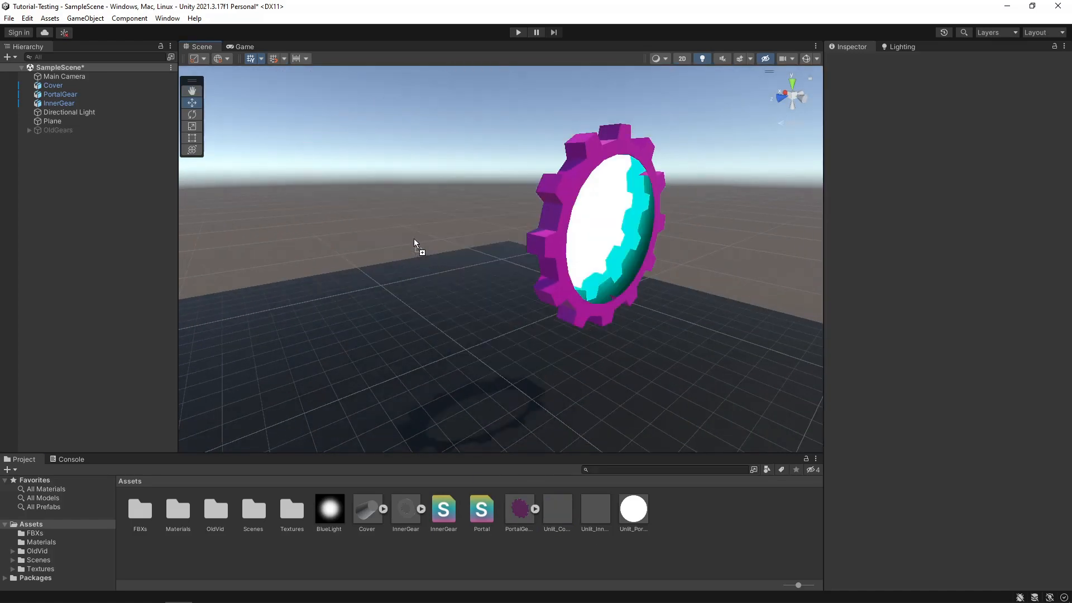
- Examine the portal gear from several angles to check how the cover and inner gear show through its opening
middle_click_drag(597, 296, 375, 315)
right_click_drag(513, 316, 455, 294)
scroll(434, 301, "up", 2)
middle_click_drag(580, 338, 505, 306)
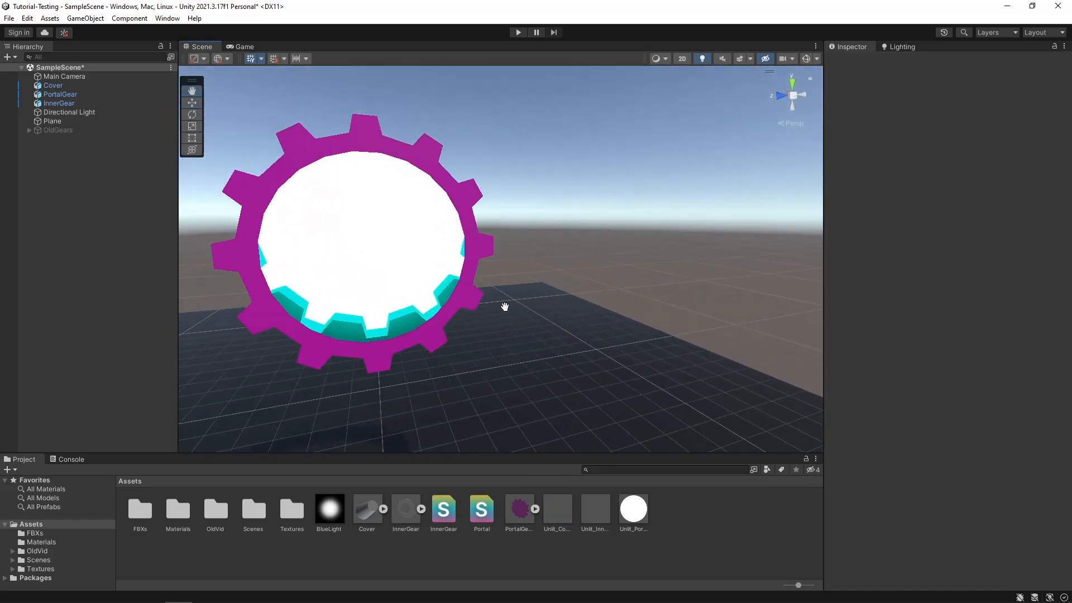
right_click_drag(461, 324, 428, 313)
middle_click_drag(428, 313, 486, 320)
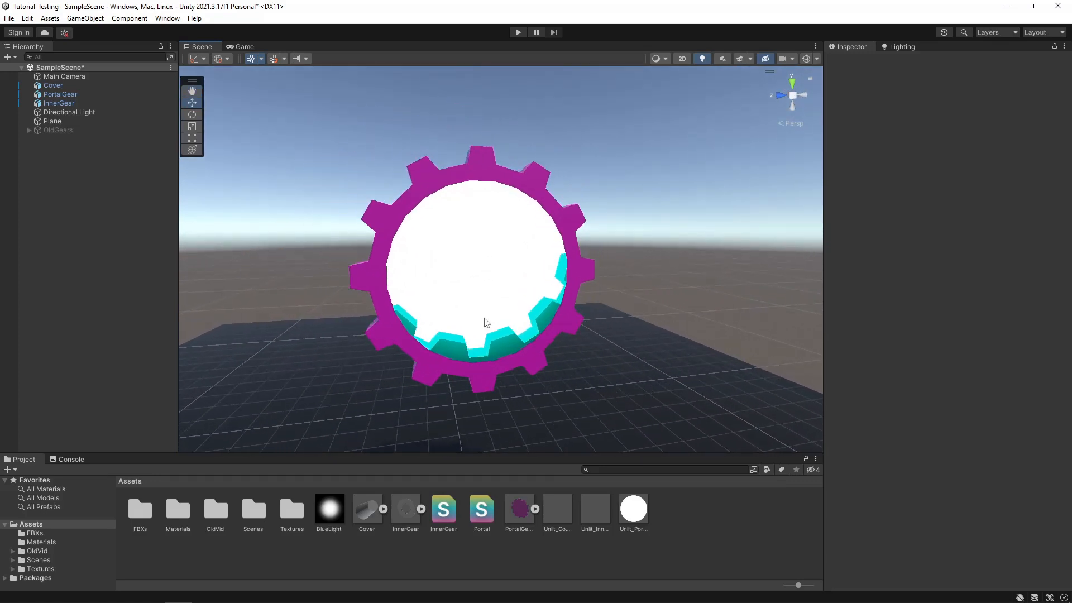
right_click_drag(486, 320, 464, 314)
- Set the Unlit_Cover material's Tint Color to black (000000) and deselect the material
left_click(558, 511)
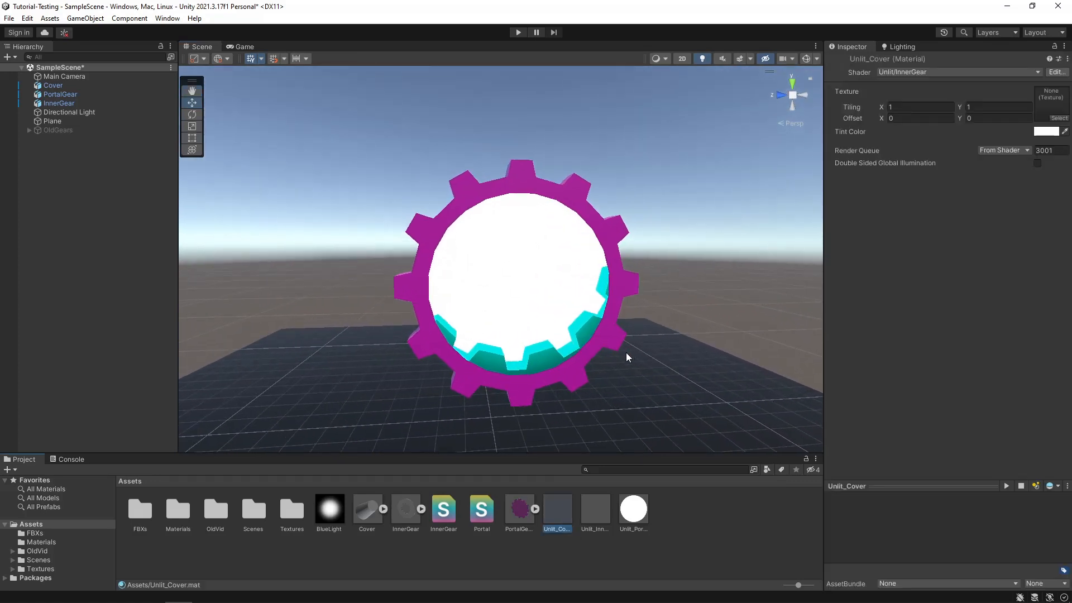
middle_click_drag(626, 356, 591, 350)
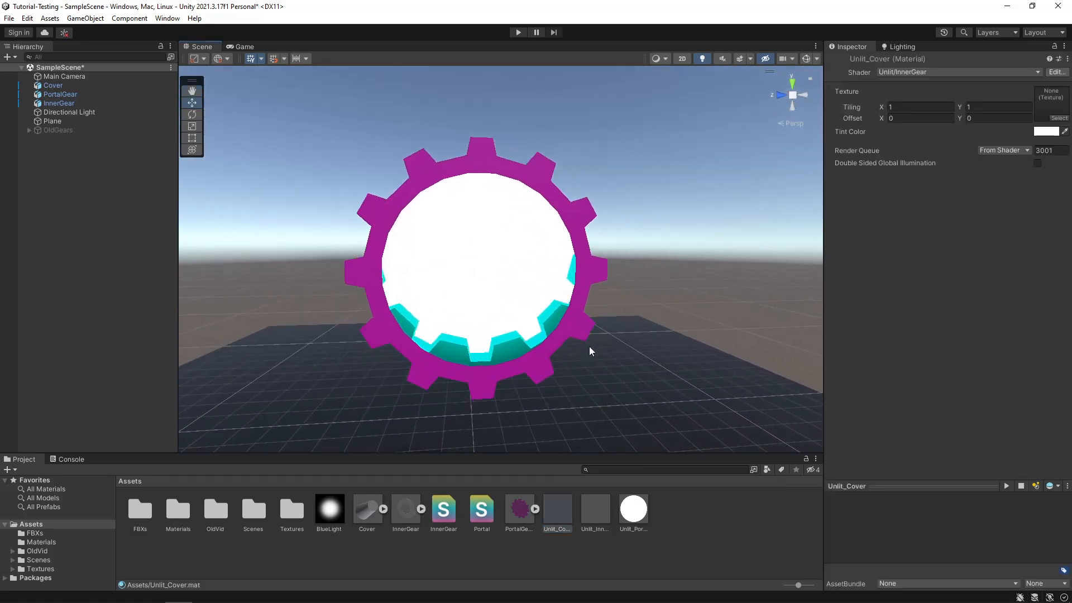
left_click(1043, 133)
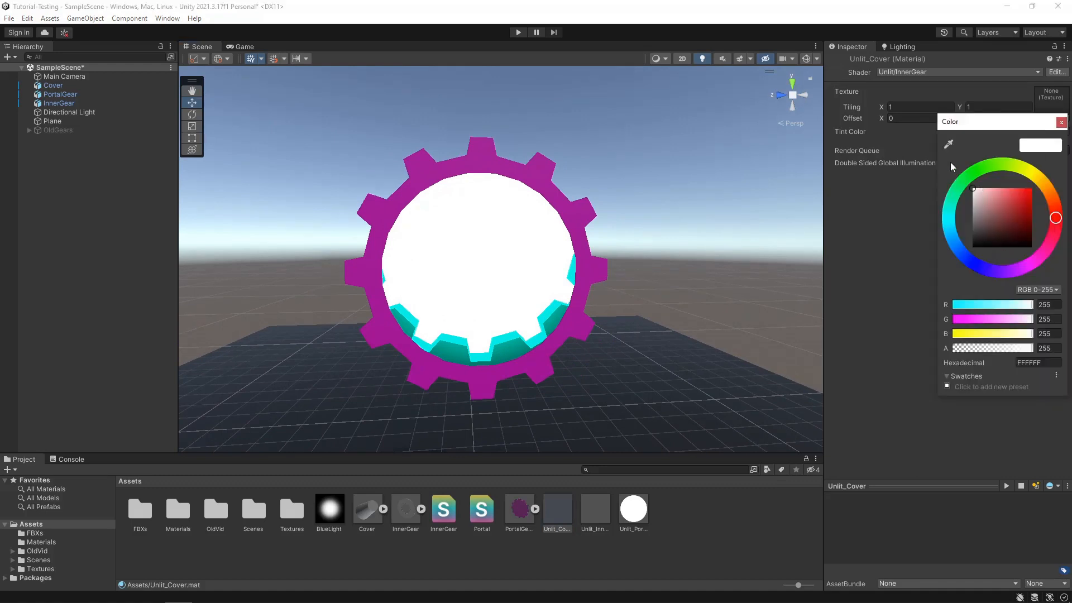
left_click_drag(975, 231, 972, 247)
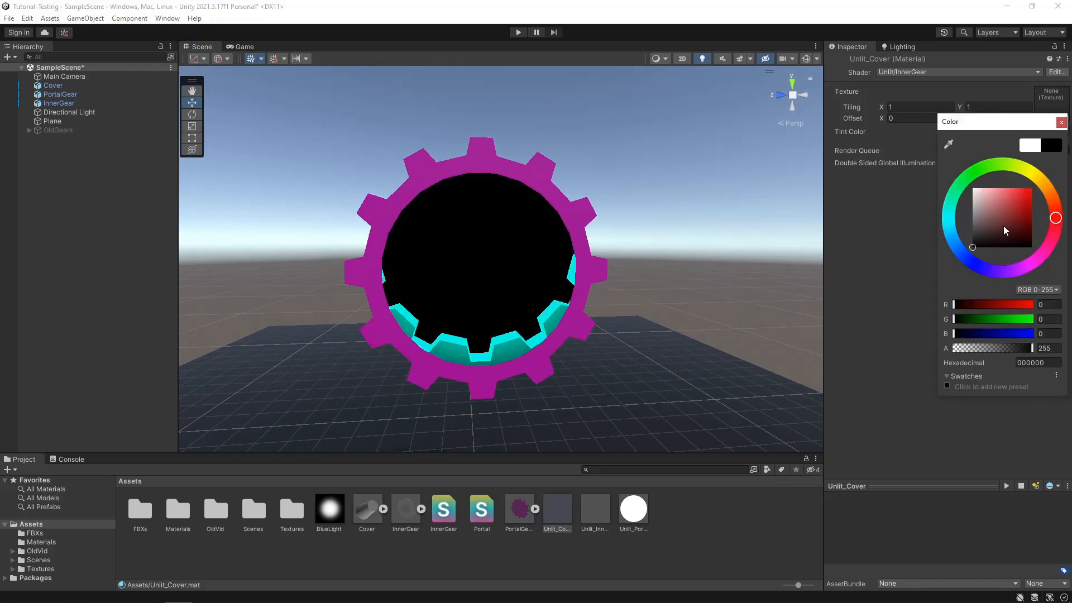
left_click(1062, 122)
scroll(621, 295, "up", 3)
middle_click_drag(620, 295, 579, 283)
right_click_drag(580, 282, 525, 345)
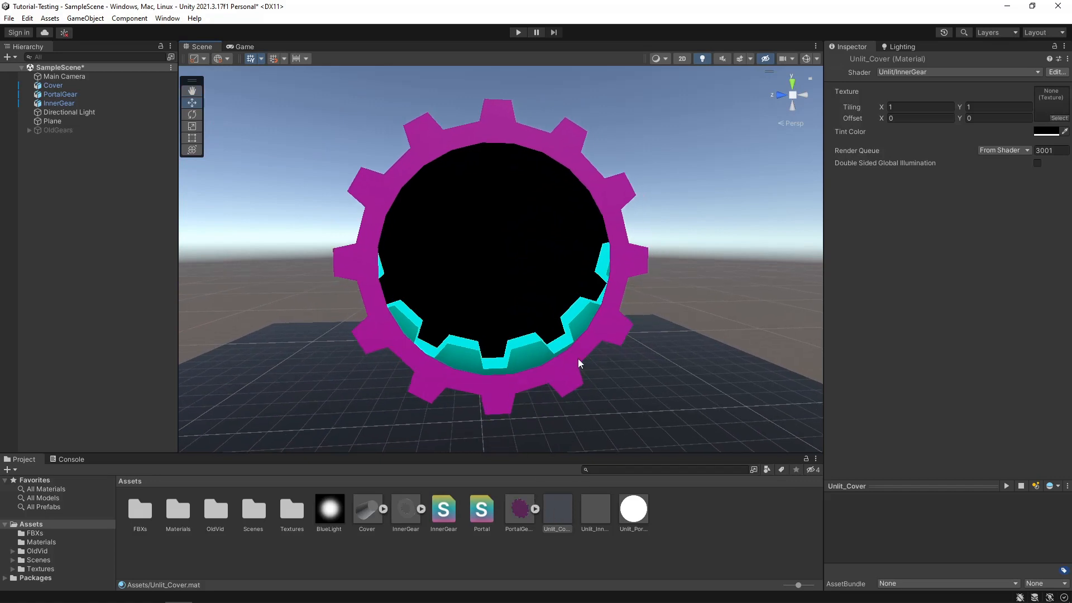
left_click(503, 544)
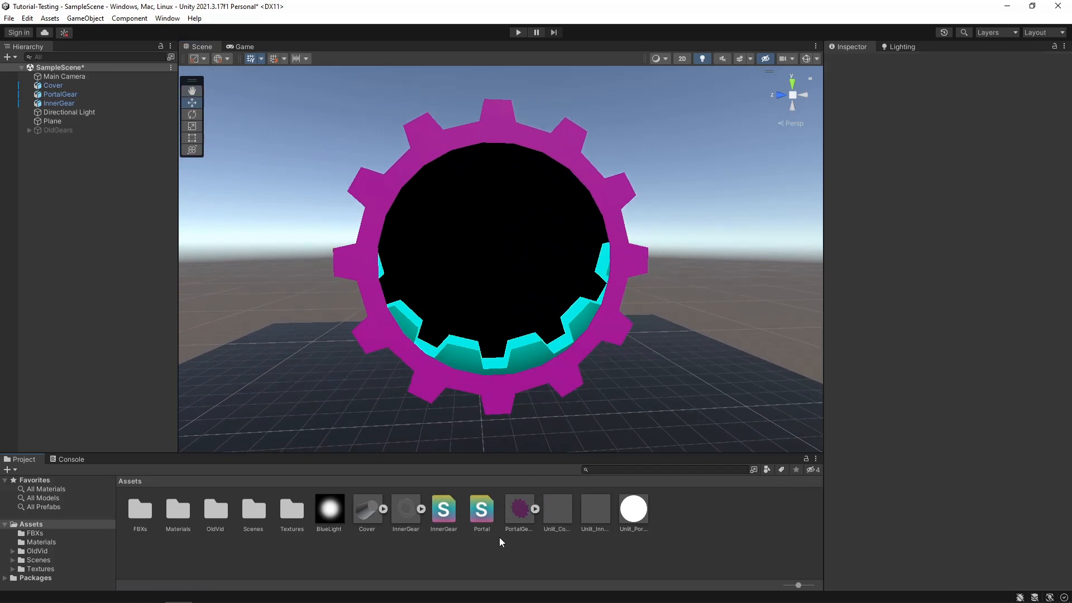
- Move the Cover model, the BlueLight asset and the InnerGear model from Assets into the OldVid folder
middle_click_drag(430, 258, 436, 262)
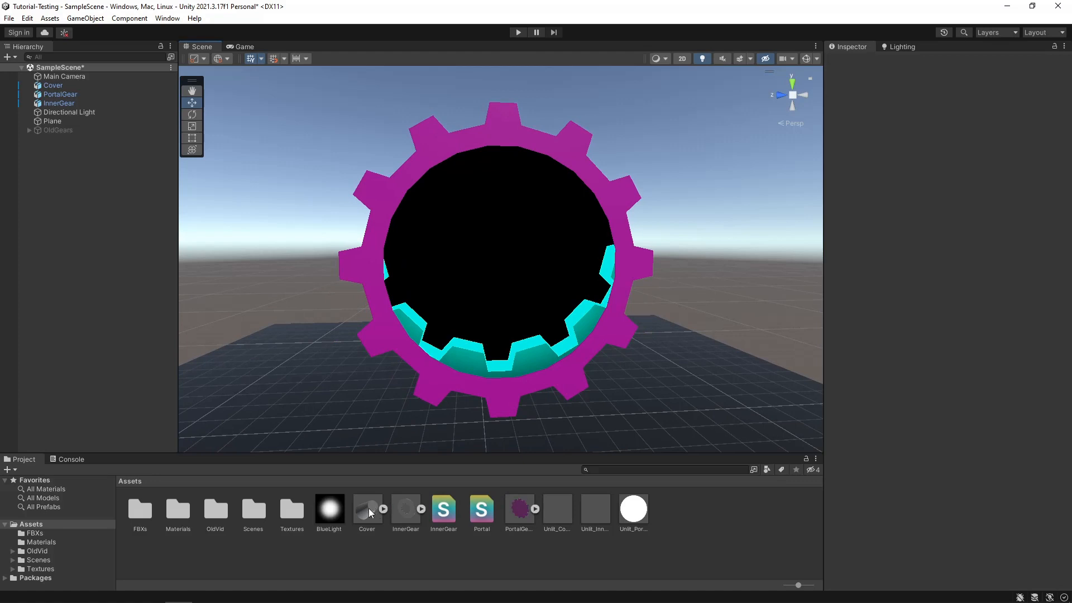
left_click_drag(367, 512, 220, 529)
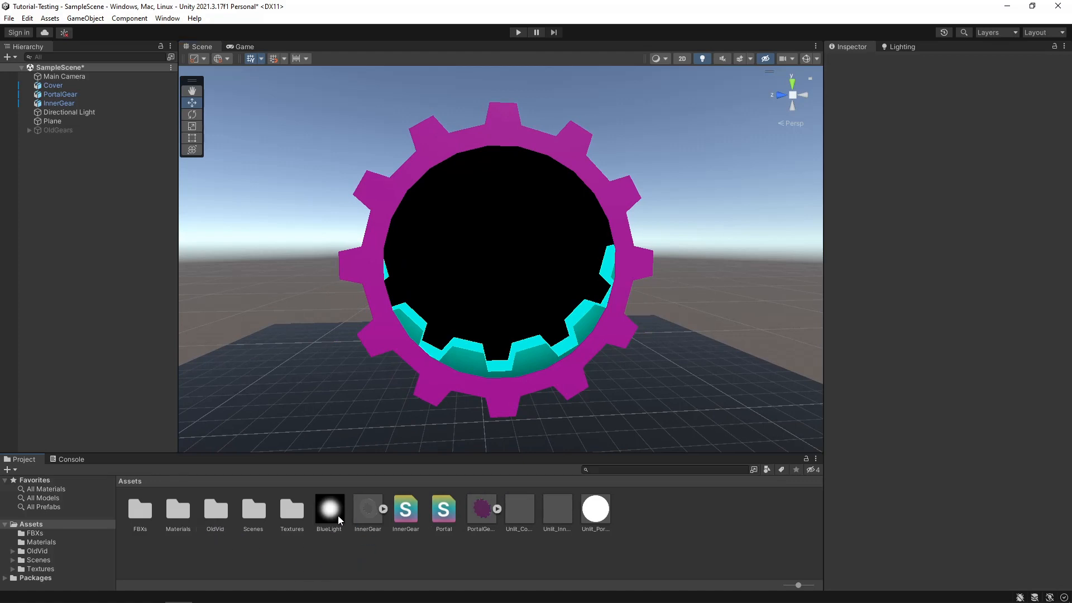
left_click_drag(337, 515, 213, 524)
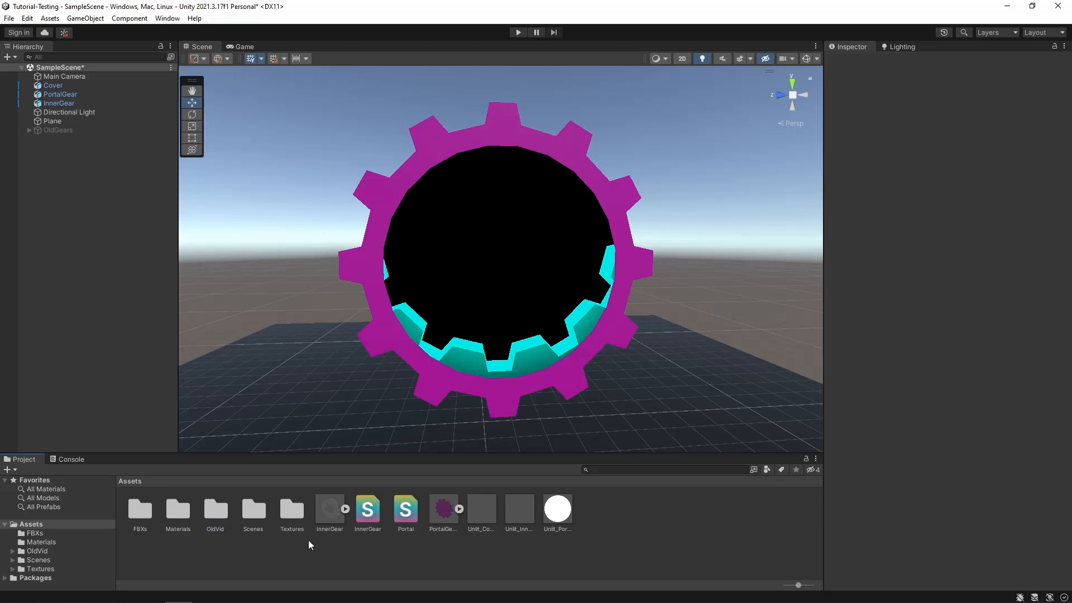
left_click_drag(331, 508, 217, 529)
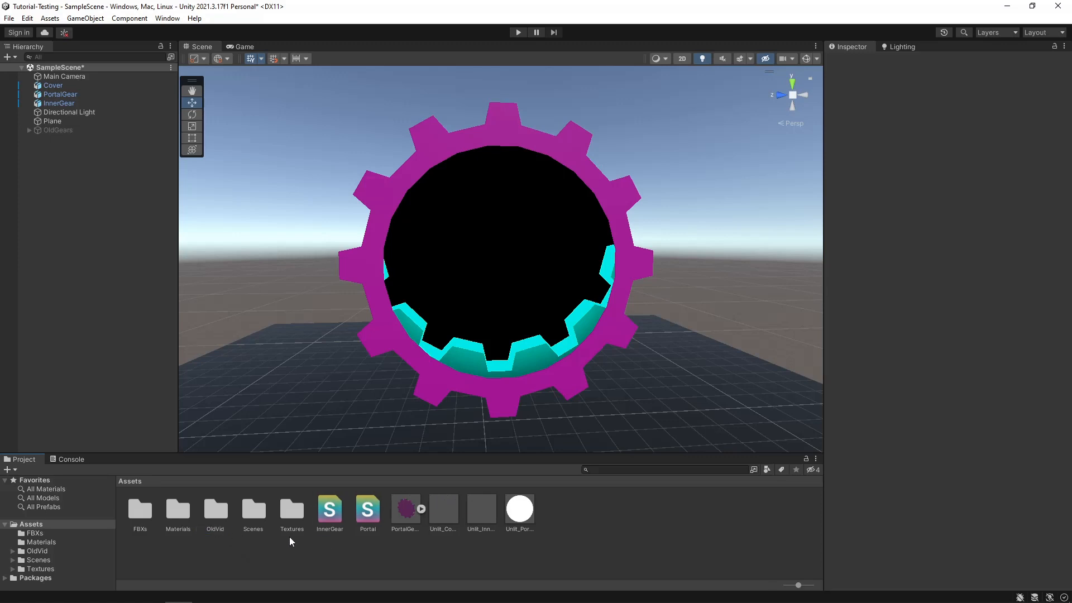
- Move the InnerGear and Portal shaders into the OldVid folder, keeping both copies of any conflicting file
left_click_drag(332, 505, 230, 528)
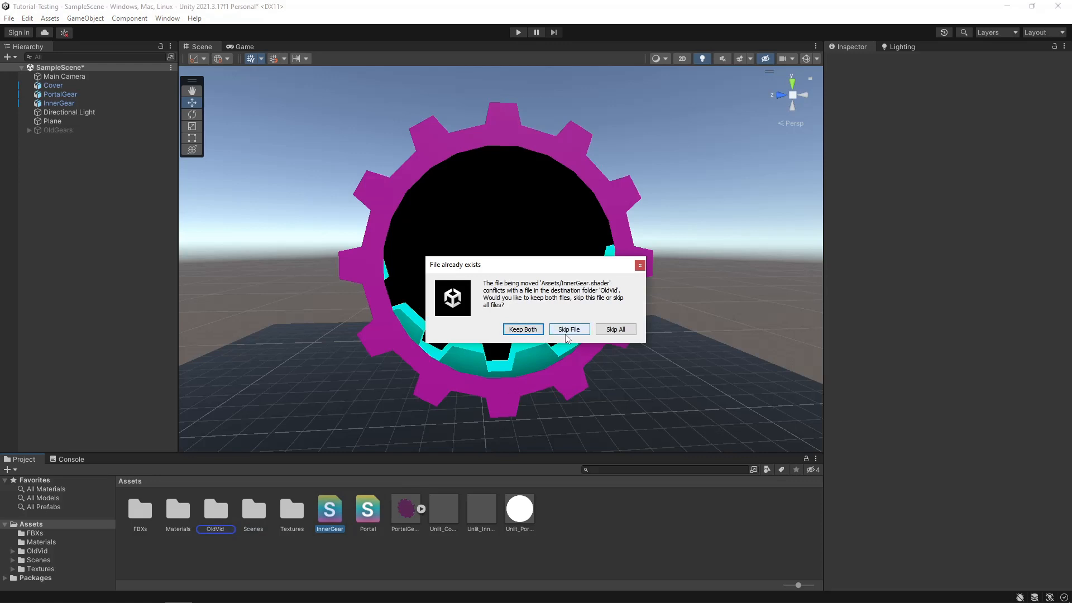
left_click(525, 333)
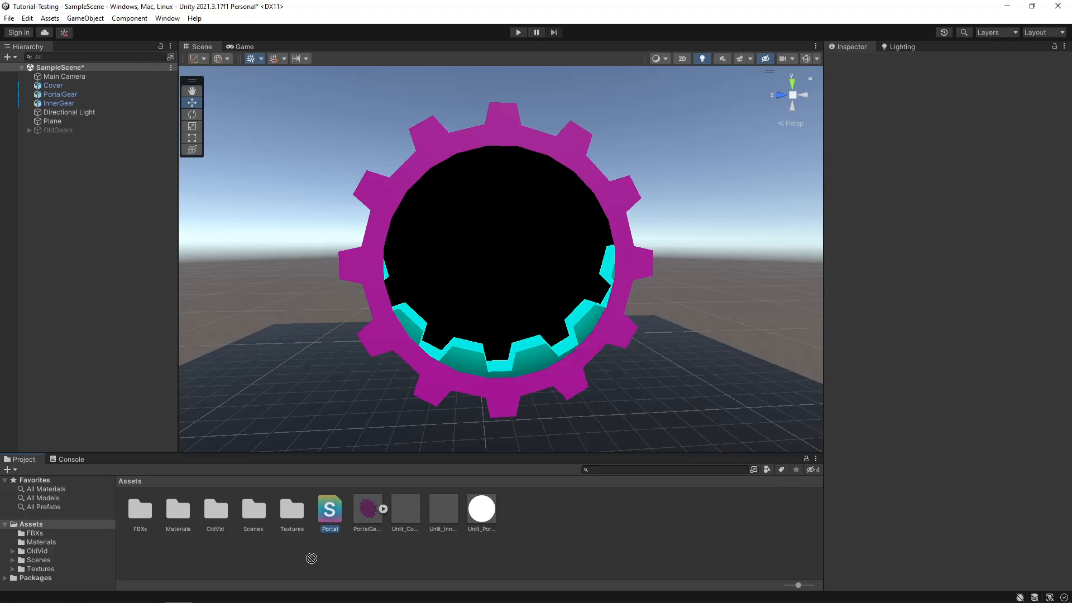
left_click_drag(311, 558, 215, 512)
left_click(525, 333)
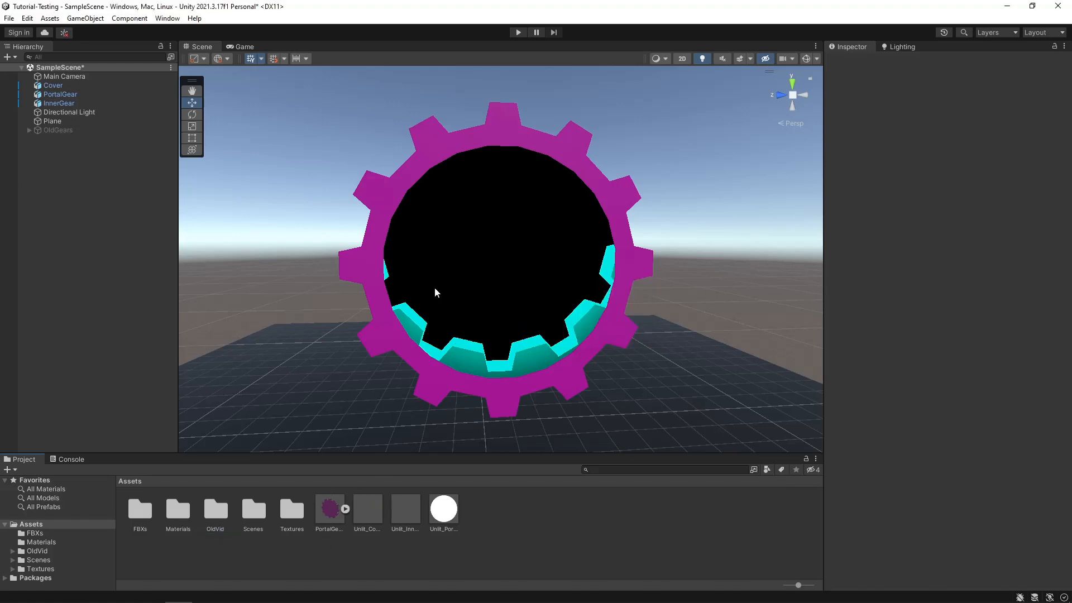
- Move the PortalGear model and the three remaining Unlit materials into the OldVid folder, keeping both copies of conflicting files
left_click_drag(329, 507, 214, 519)
left_click_drag(328, 512, 208, 523)
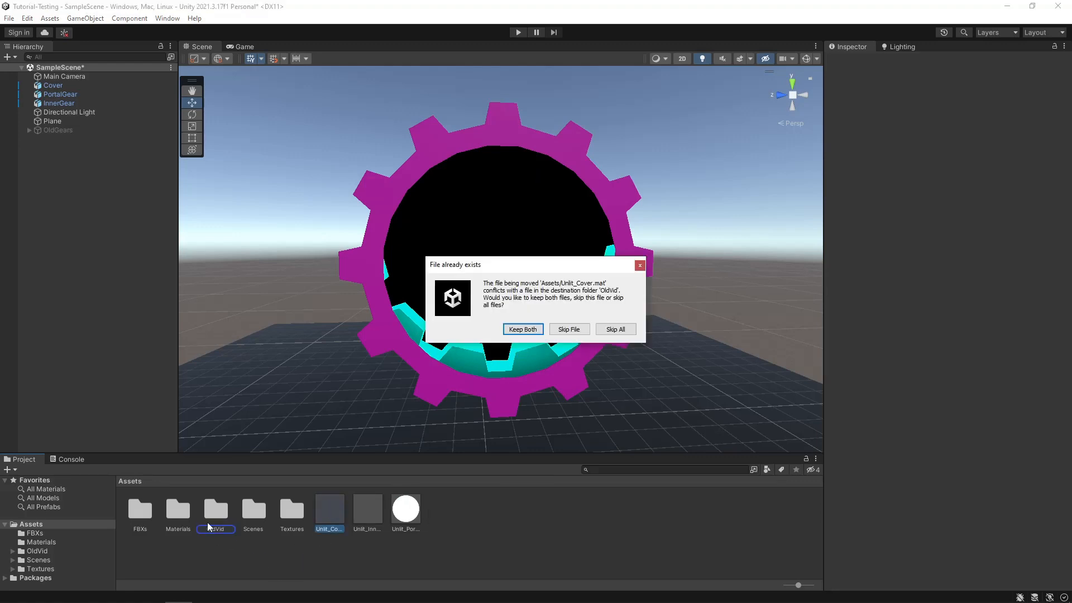
left_click(522, 329)
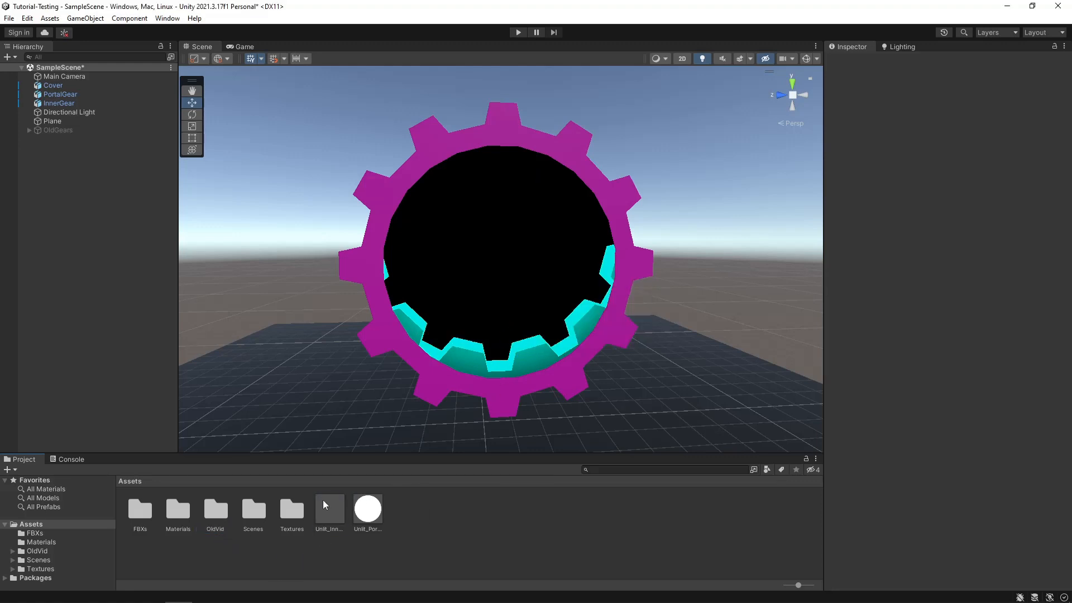
left_click_drag(323, 501, 225, 528)
left_click(520, 331)
left_click_drag(332, 508, 218, 513)
left_click(522, 330)
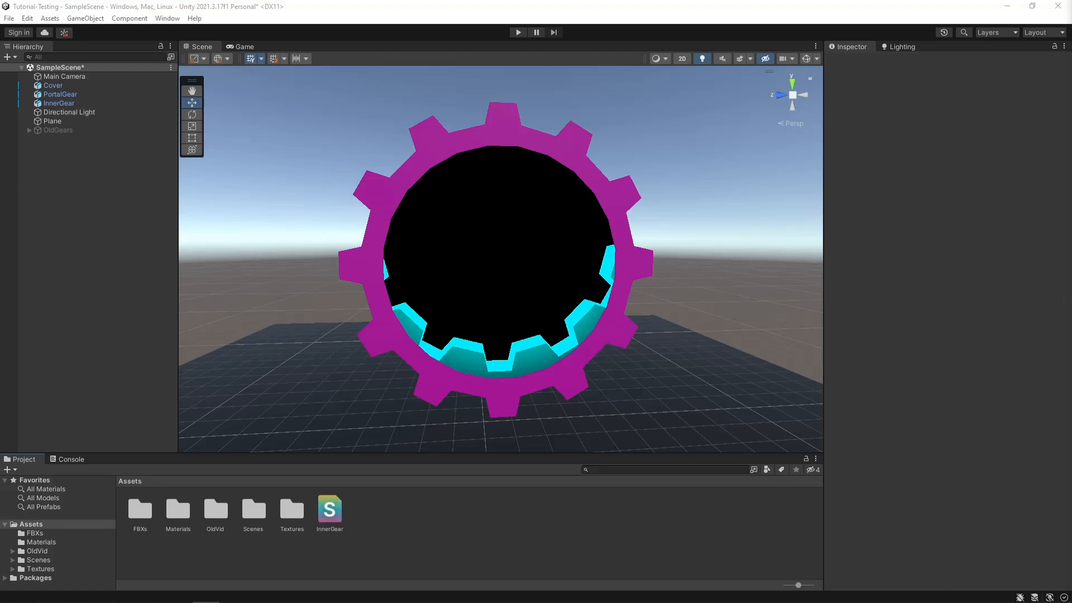
- Reorder the scene objects so that Cover, PortalGear and InnerGear come below OldGears
right_click_drag(497, 260, 504, 265)
key("w")
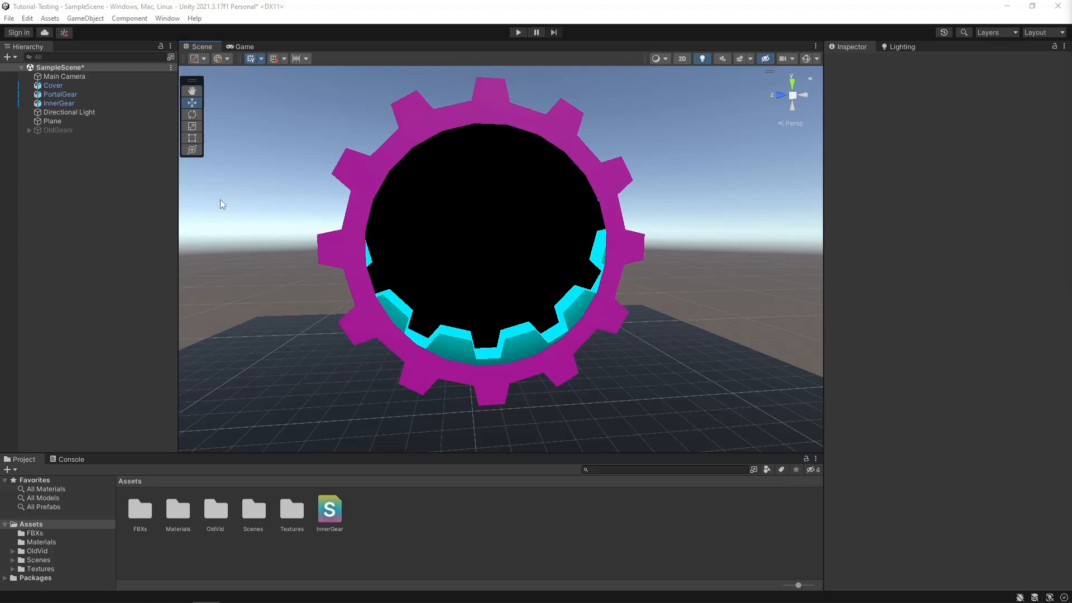
left_click(52, 102)
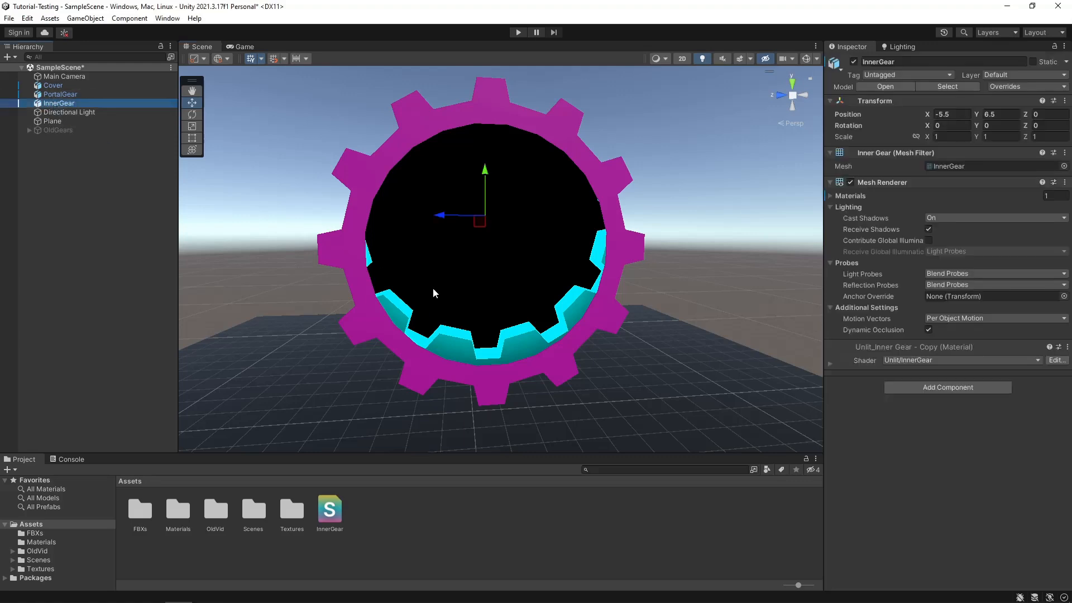
left_click(51, 86, "shift")
left_click_drag(53, 88, 65, 135)
- Raise the InnerGear object along its Y axis to about Y 6.85 and deselect it
left_click(60, 132)
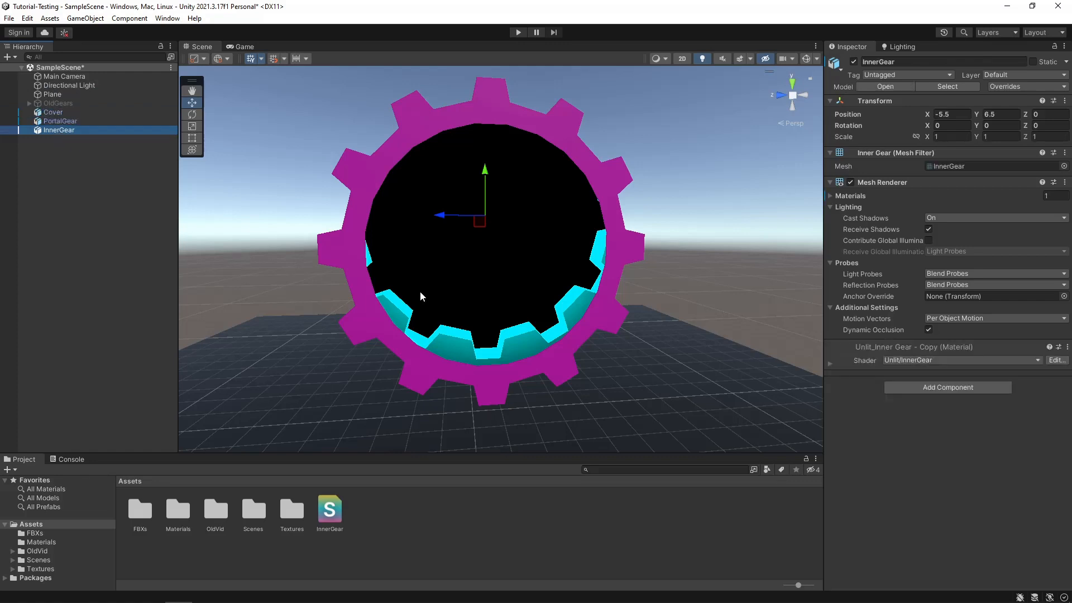
scroll(469, 240, "up", 2)
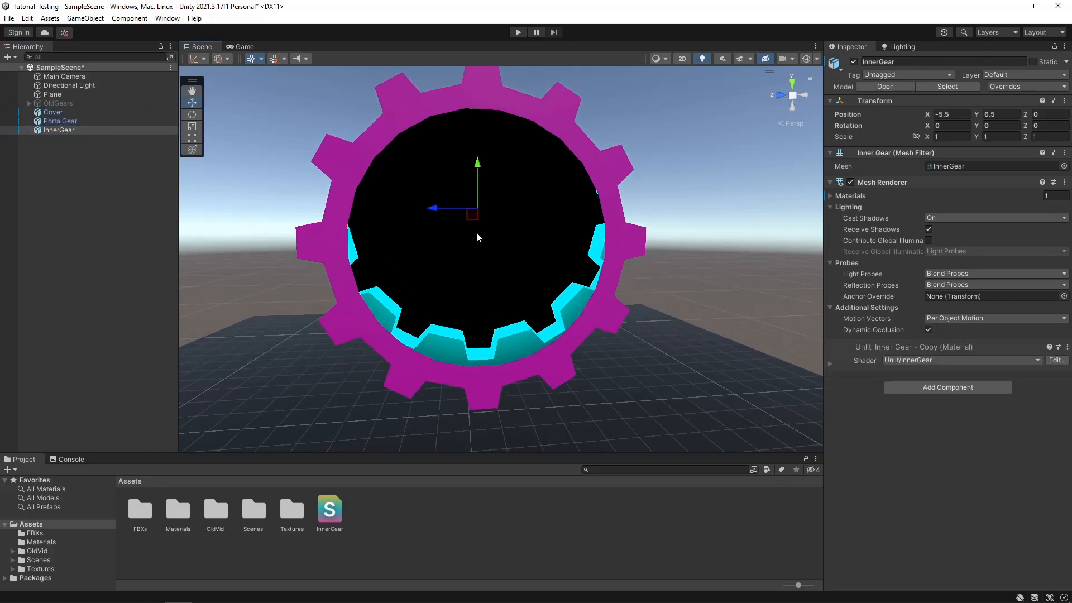
left_click_drag(477, 173, 477, 171)
left_click_drag(471, 165, 457, 142)
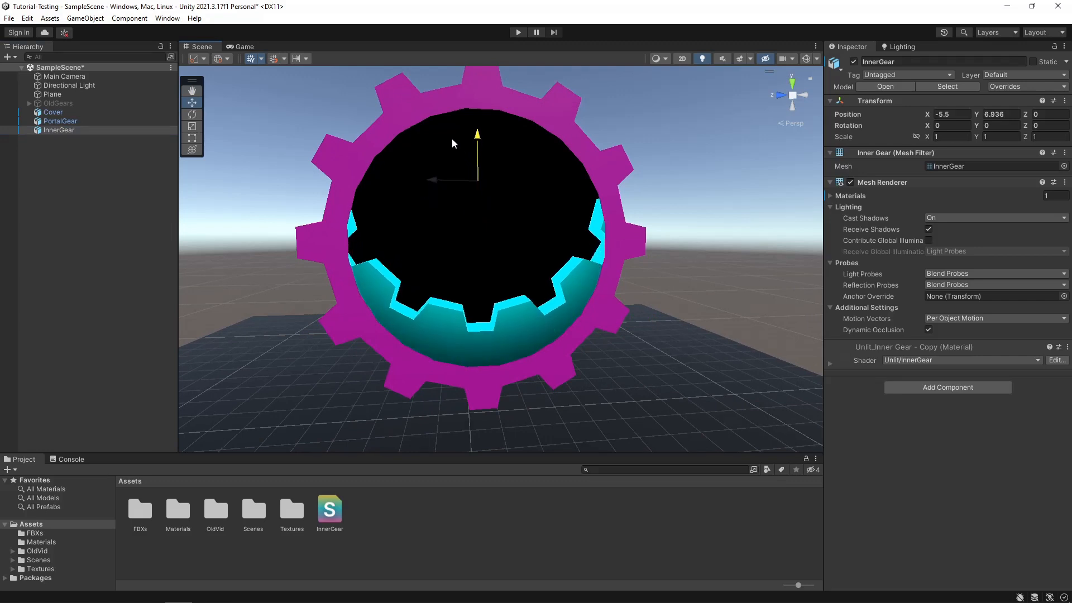
right_click_drag(507, 305, 495, 292)
middle_click_drag(494, 292, 504, 269)
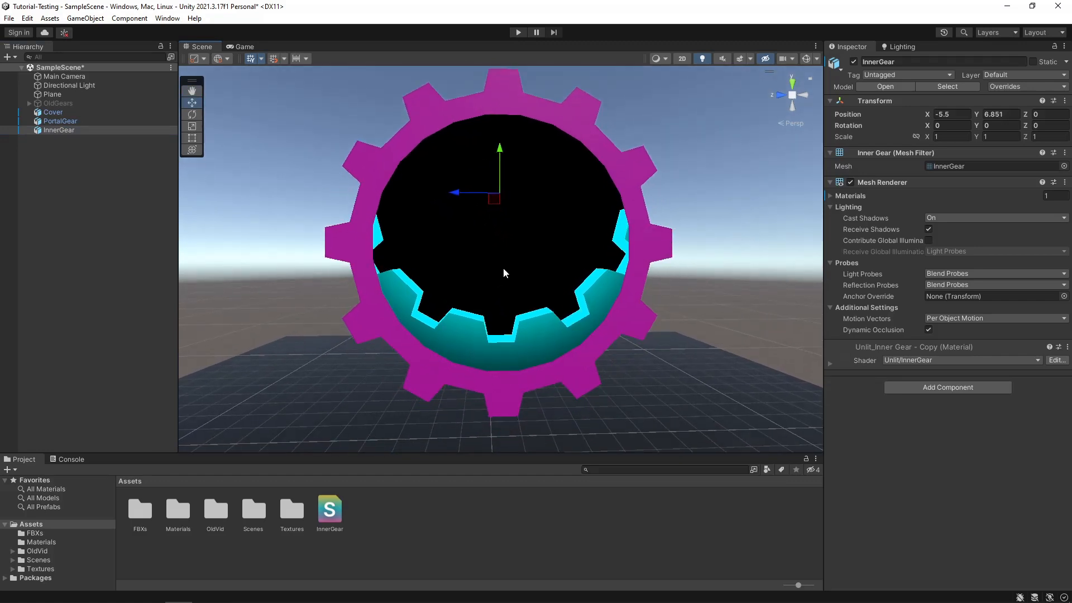
left_click(500, 165)
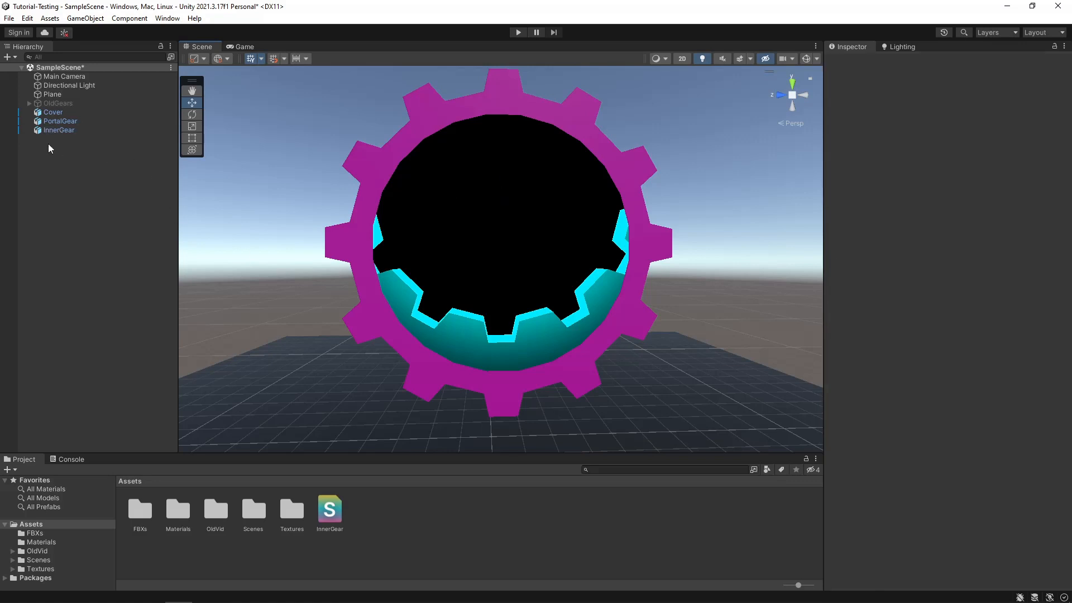
- Set the InnerGear object's scale to 1.1 on Y and 1.1 on Z
left_click(51, 131)
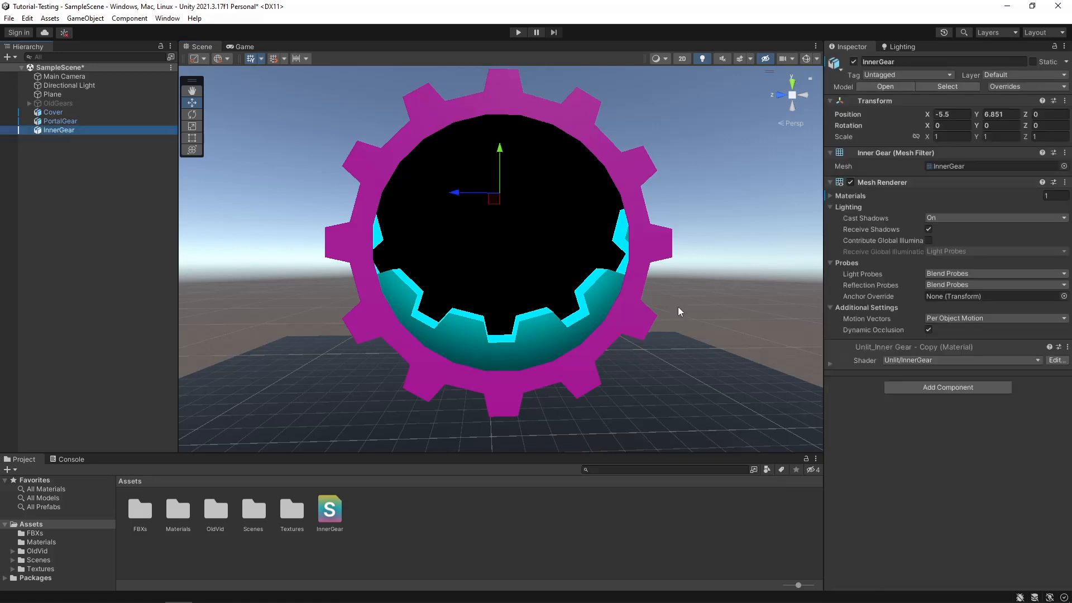
left_click(995, 137)
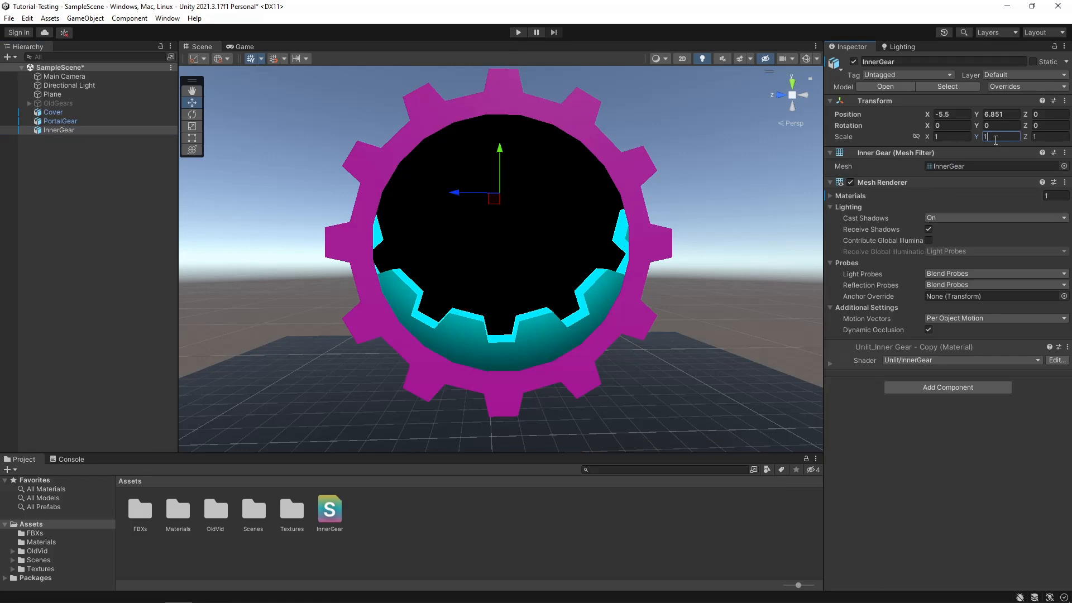
type("1.1")
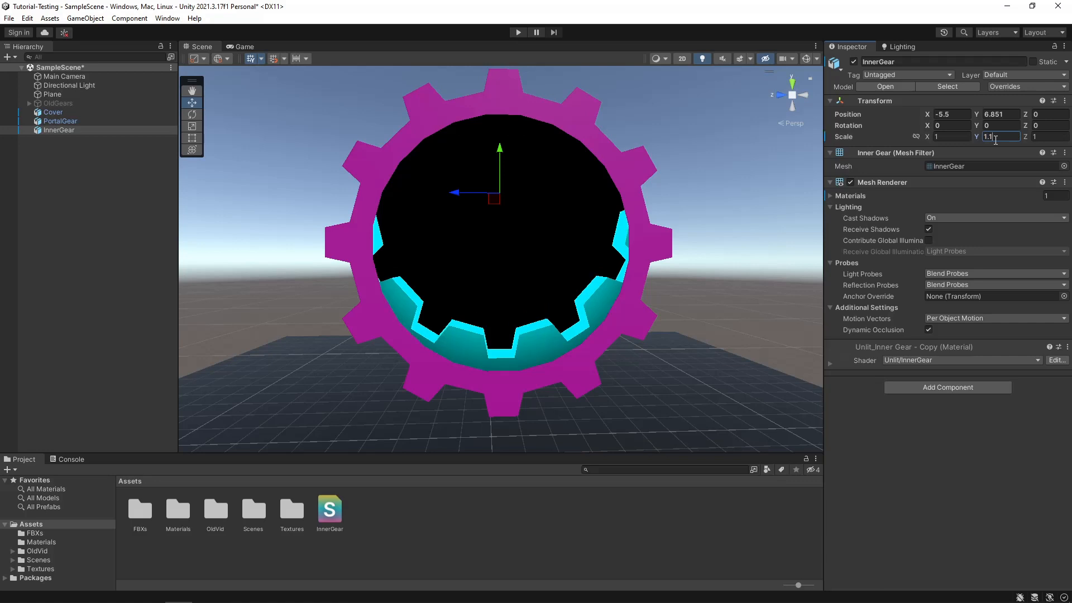
key("Tab")
type("1.1")
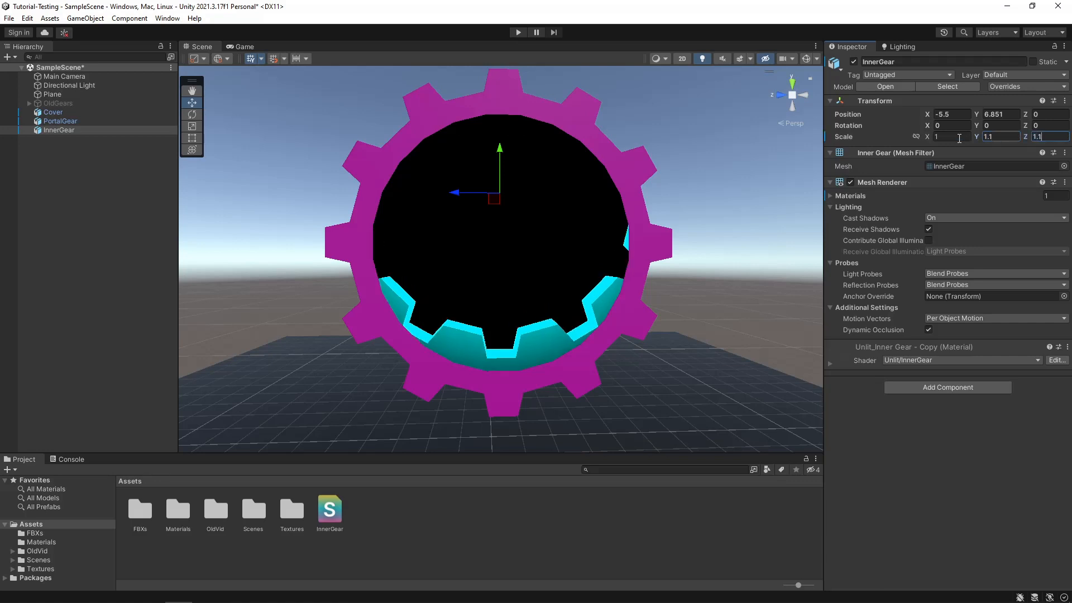
- Raise the enlarged InnerGear slightly along its Y axis to about Y 6.97
left_click(71, 156)
left_click(59, 130)
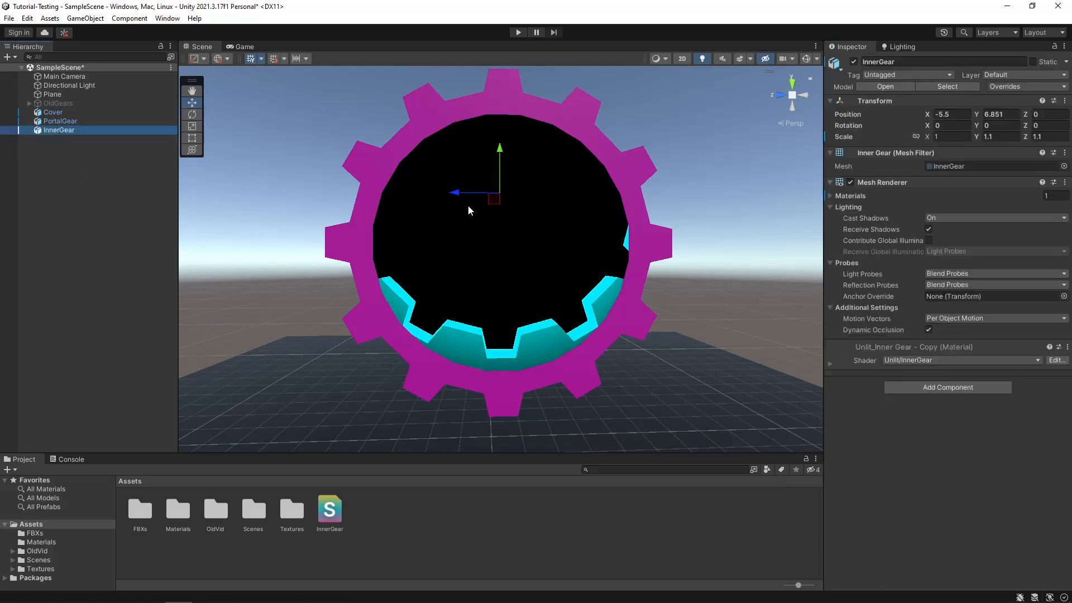
left_click_drag(503, 154, 502, 147)
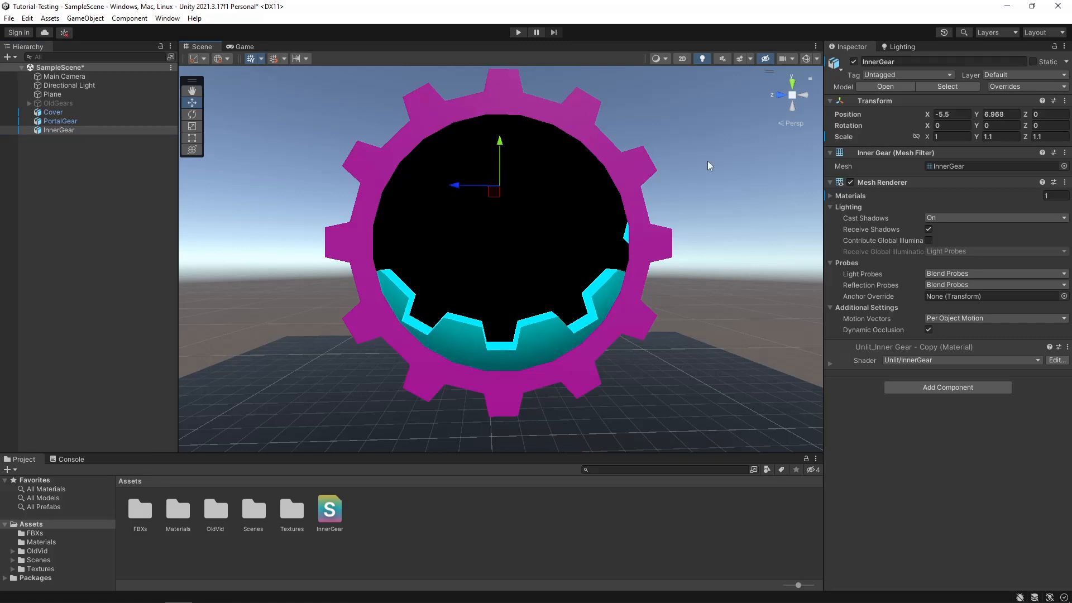
- Set the InnerGear object's Y position to 7 and deselect it to check its fit inside the portal ring
left_click(996, 115)
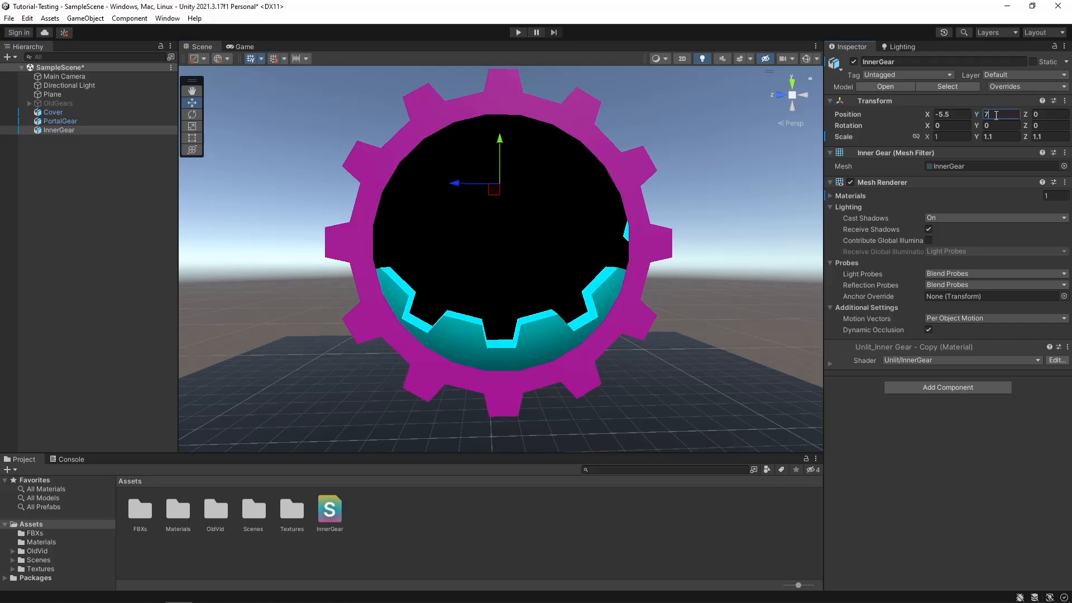
left_click(32, 340)
middle_click_drag(338, 299, 374, 316)
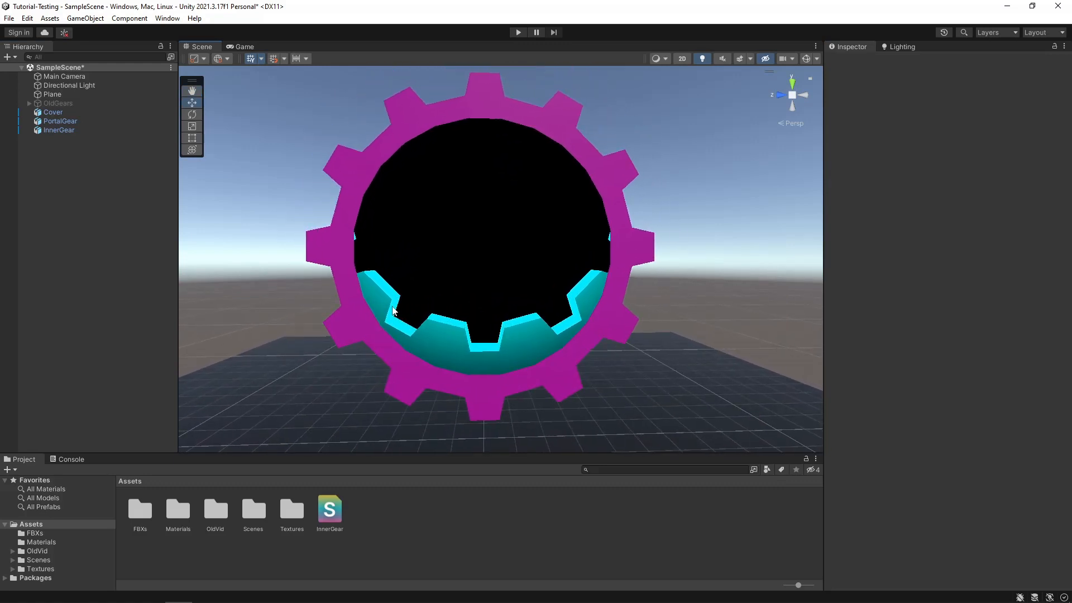
right_click_drag(393, 310, 411, 320)
middle_click_drag(412, 319, 437, 333)
- Duplicate the InnerGear object and set the copy's X position to -5
left_click(70, 131)
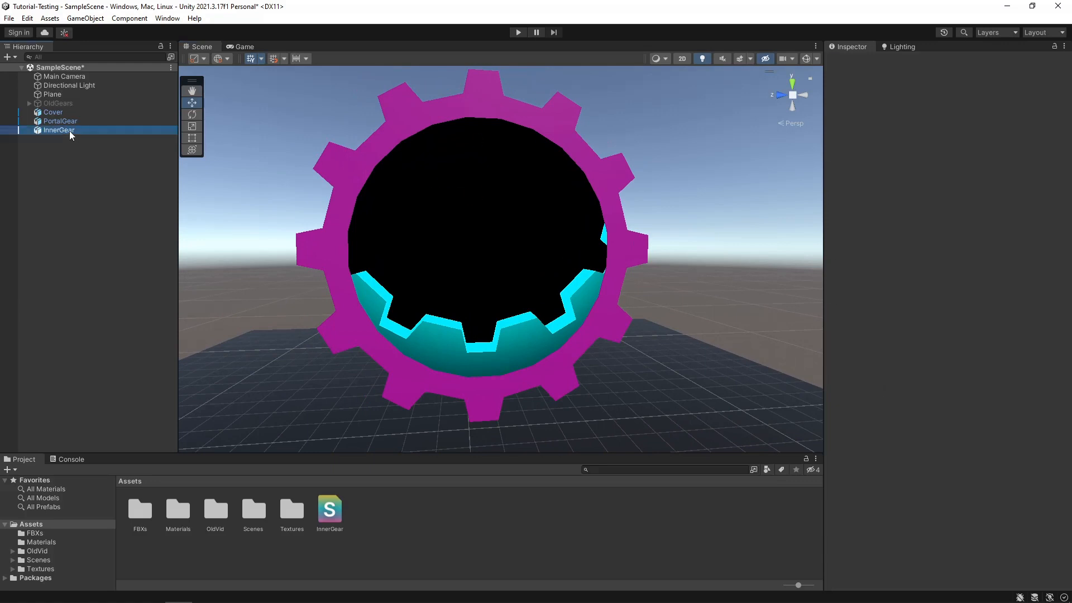
right_click(60, 130)
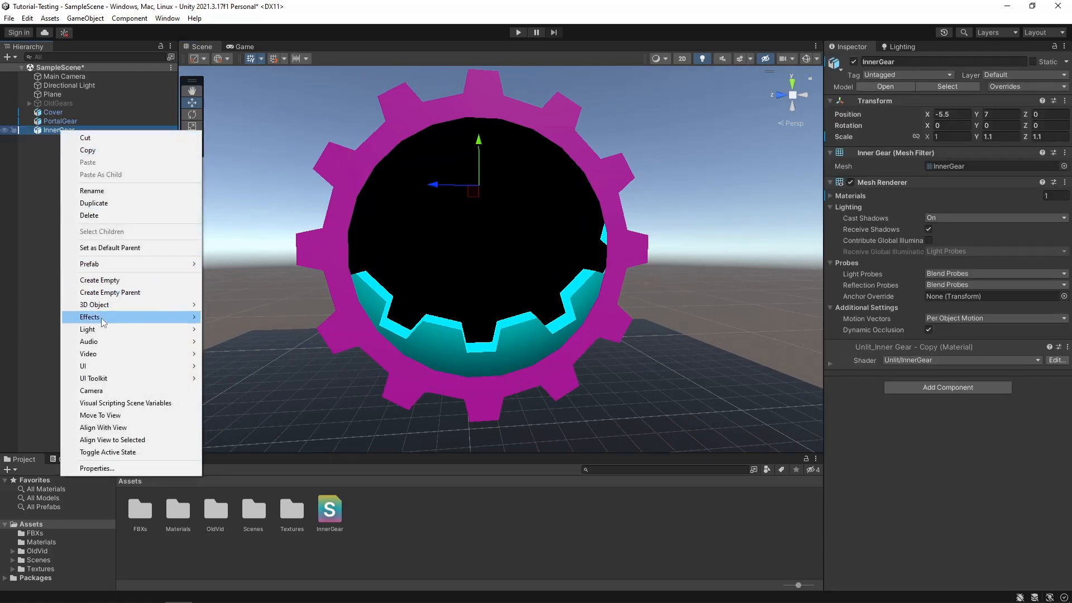
left_click(92, 203)
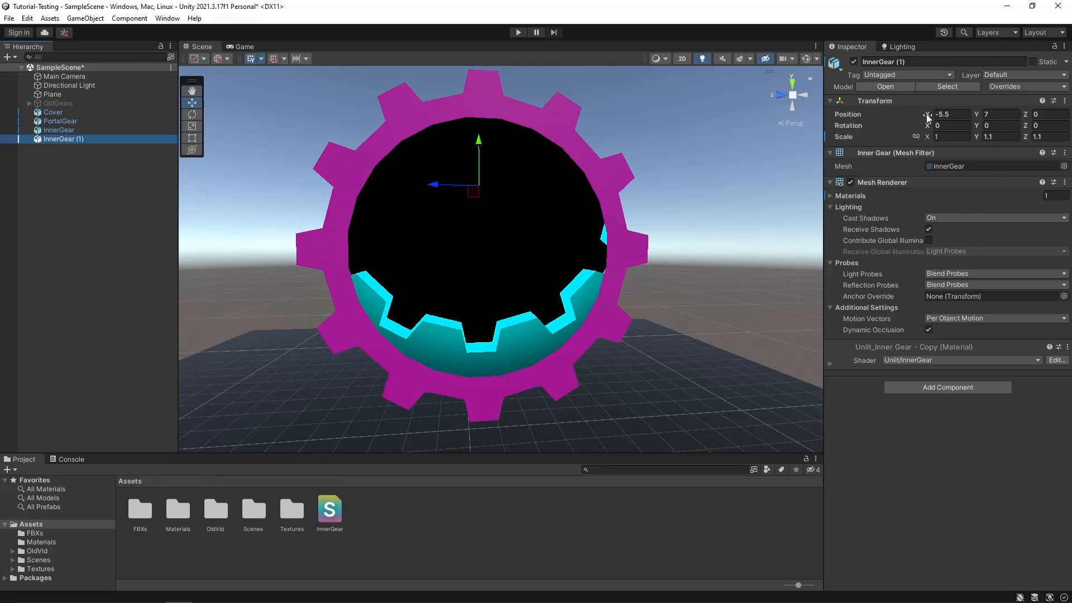
left_click_drag(928, 115, 929, 116)
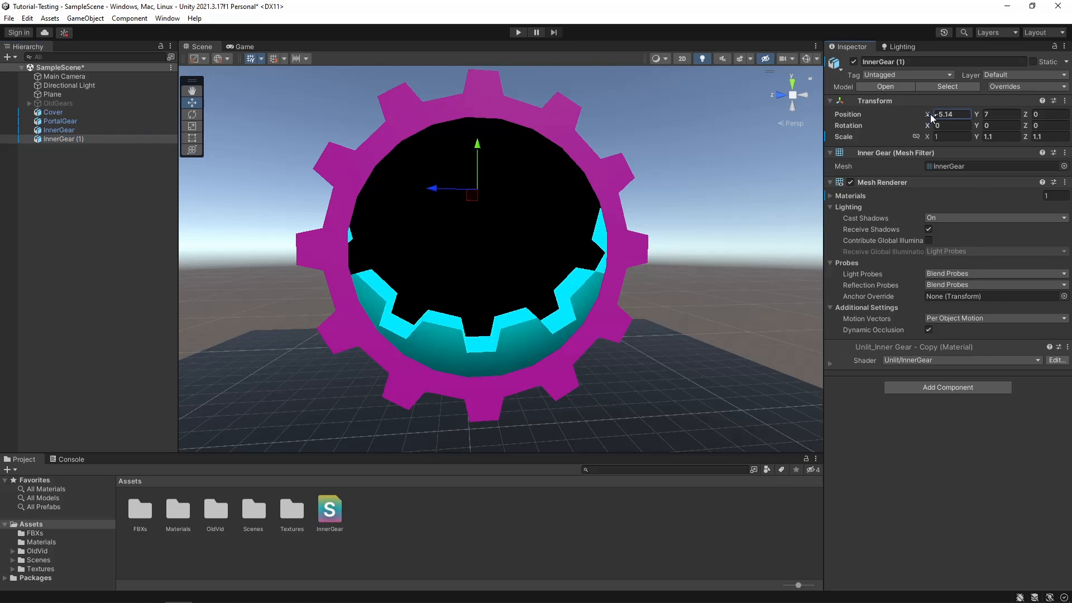
left_click(955, 115)
left_click(955, 115)
key("BackSpace")
key("BackSpace")
key("BackSpace")
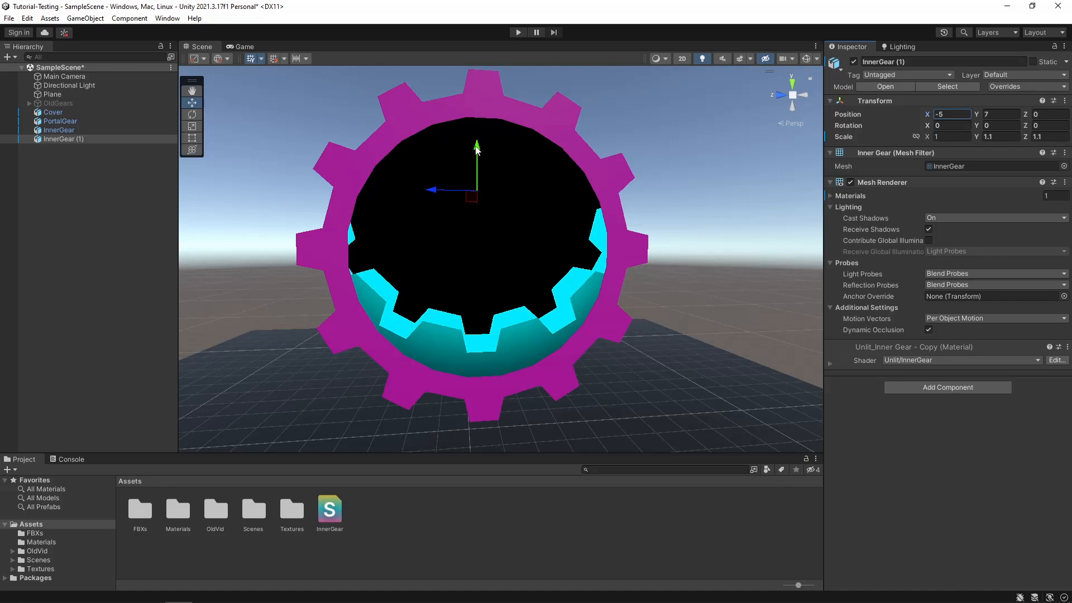
- Raise the InnerGear copy to about Y 7.27 and set its scale to 1 on Y and 1 on Z
left_click_drag(471, 149, 470, 132)
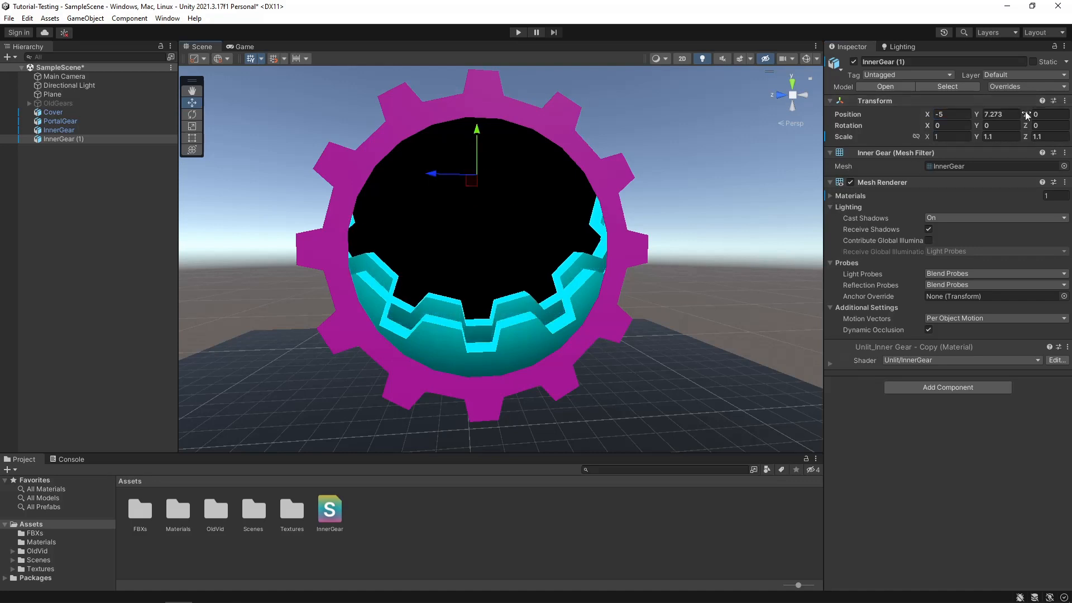
left_click(1000, 137)
type("1")
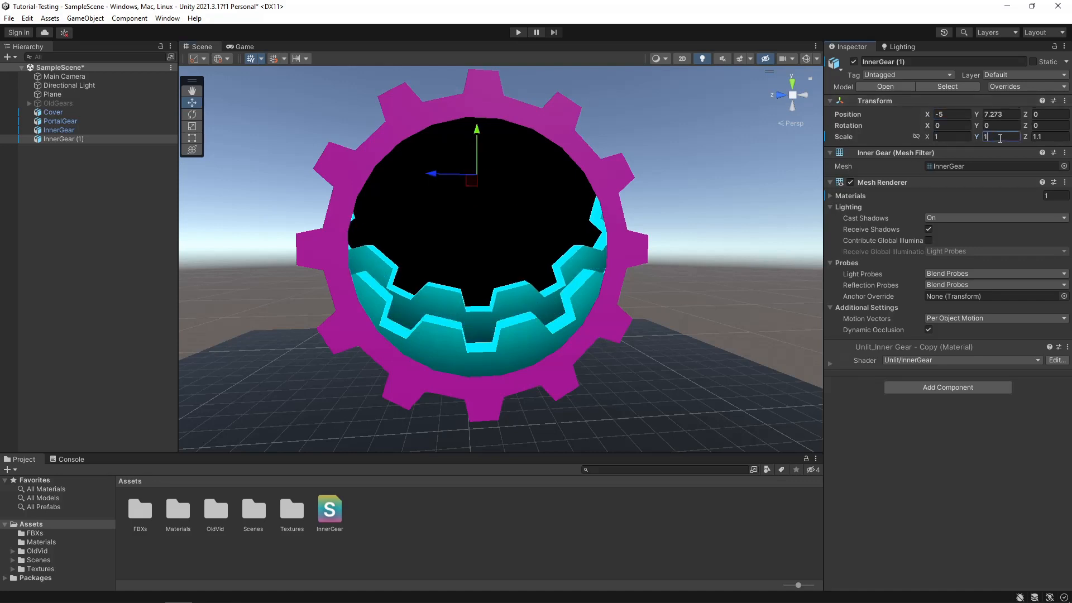
key("Tab")
type("1")
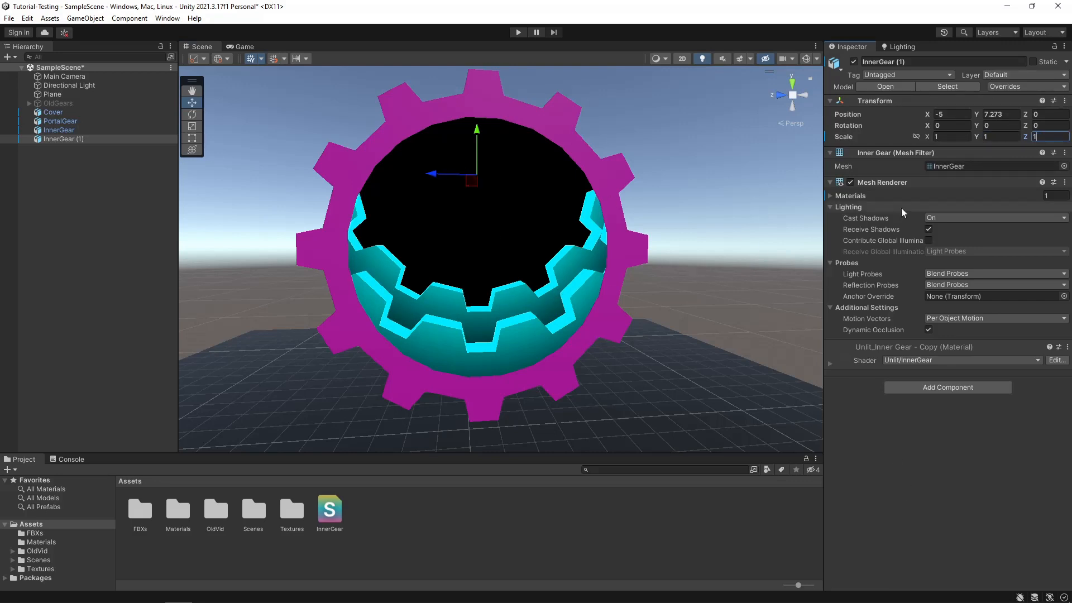
- Shift the InnerGear copy in the YZ plane to about Y 6.81 and Z -0.49 so it sits off-centre behind the first gear
left_click_drag(472, 182, 486, 256)
middle_click_drag(486, 254, 500, 234)
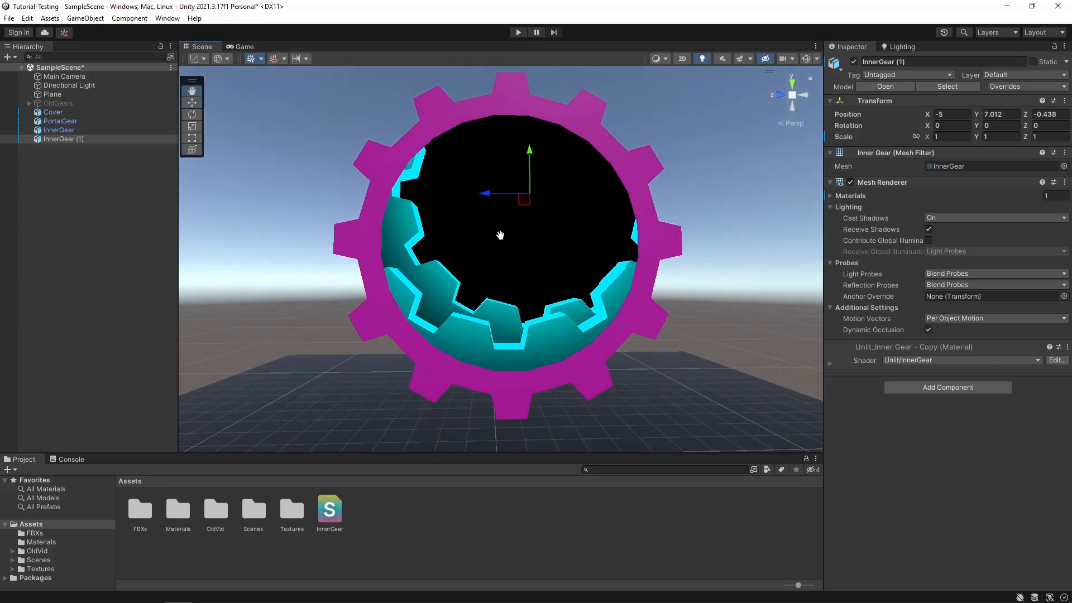
left_click_drag(525, 206, 530, 213)
middle_click_drag(528, 241, 518, 228)
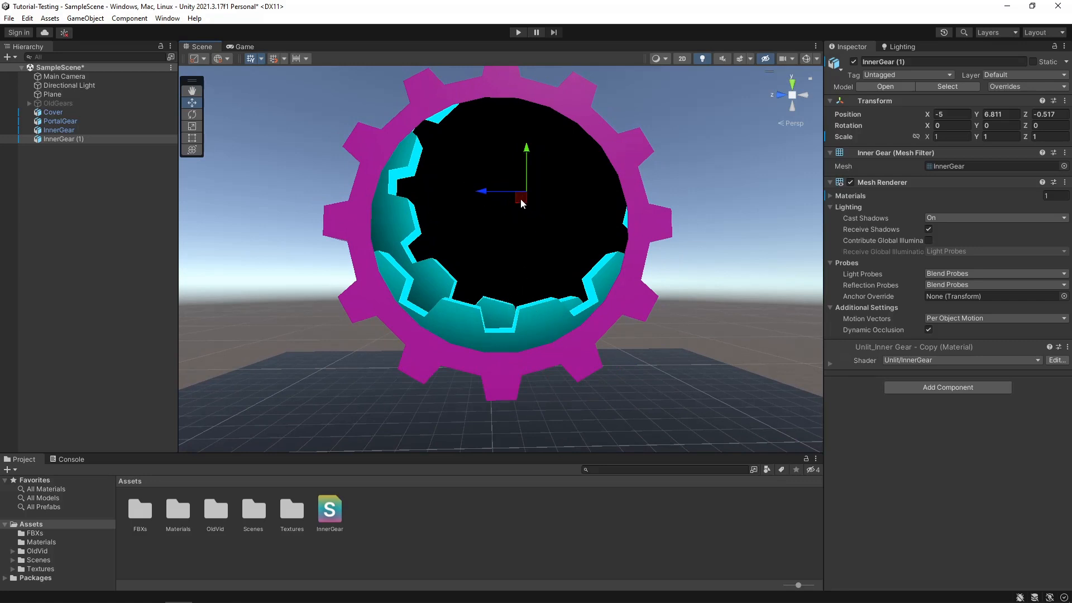
left_click_drag(521, 203, 519, 203)
middle_click_drag(518, 198, 500, 251)
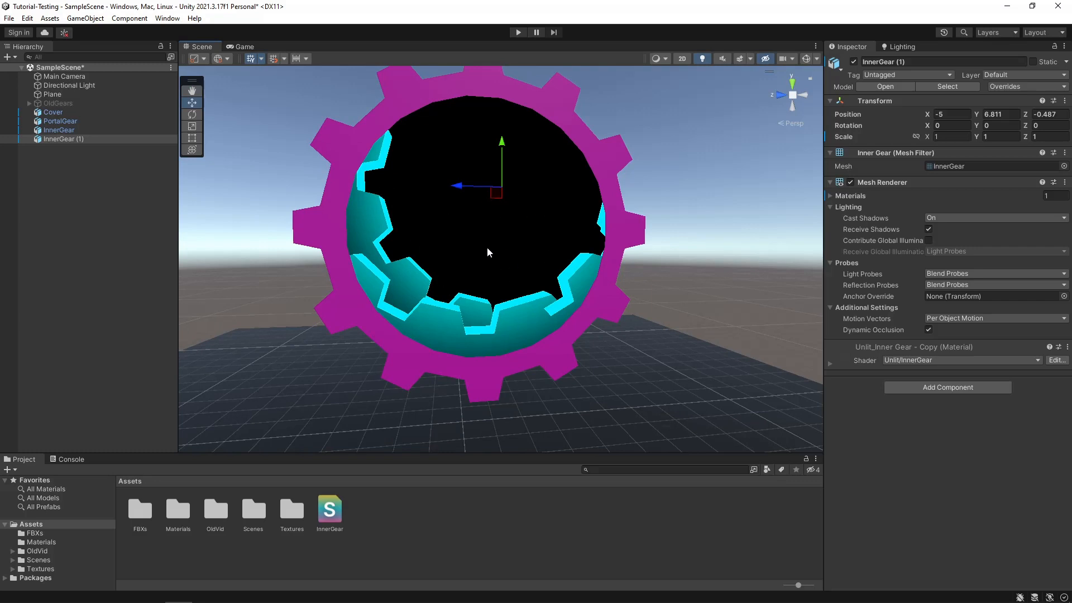
middle_click_drag(495, 258, 481, 255)
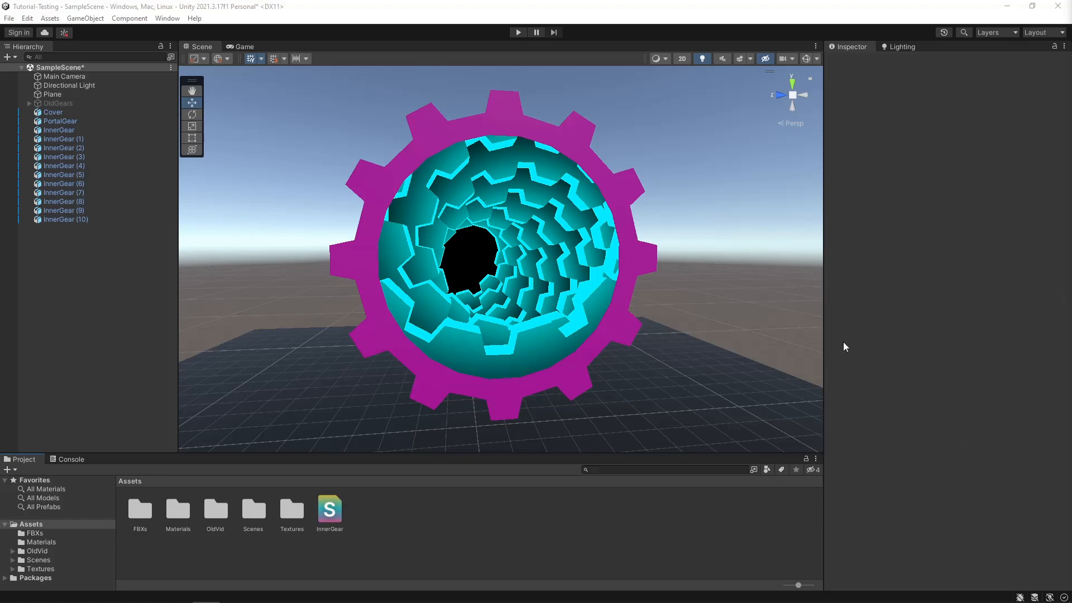
- Select the Main Camera and show the scene gizmos to examine its placement in front of the gear tunnel
middle_click_drag(717, 270, 683, 266)
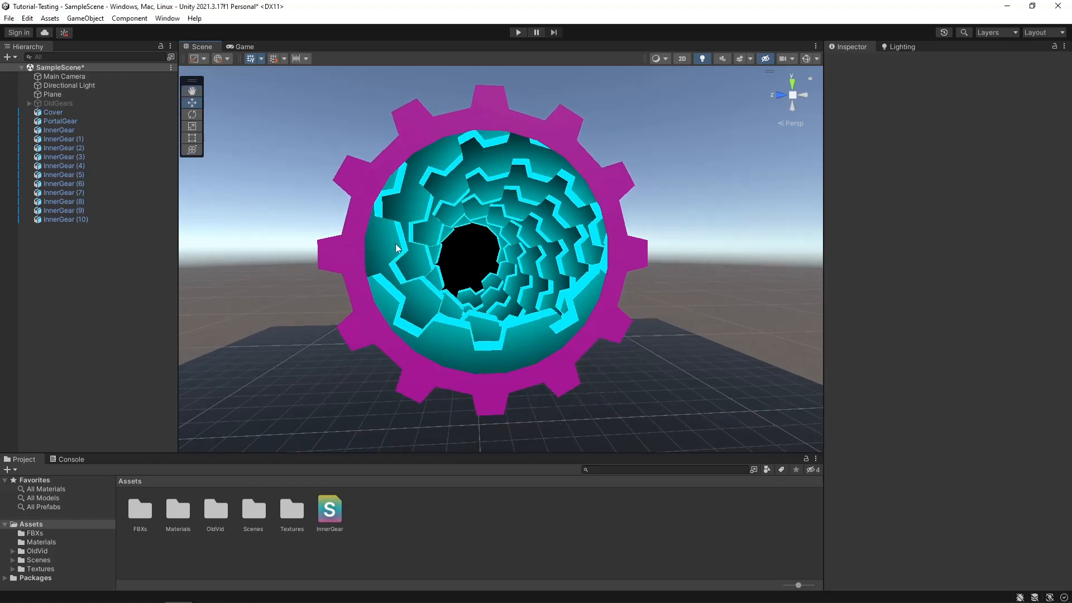
right_click_drag(340, 274, 387, 304)
scroll(415, 215, "down", 3)
middle_click_drag(415, 215, 458, 247)
middle_click_drag(501, 293, 468, 293)
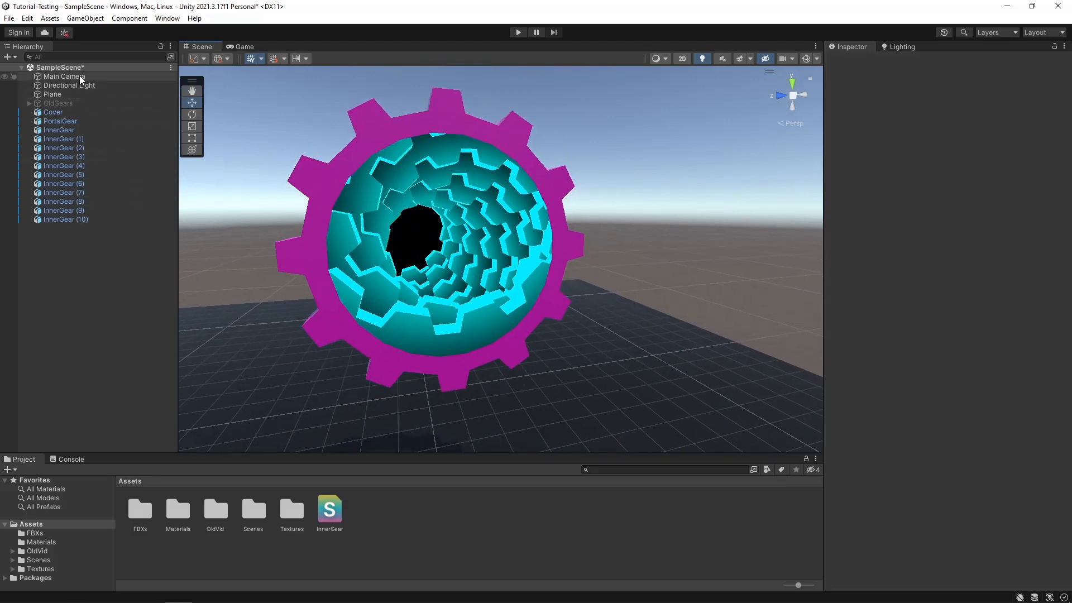
left_click(63, 76)
middle_click_drag(513, 407, 549, 405)
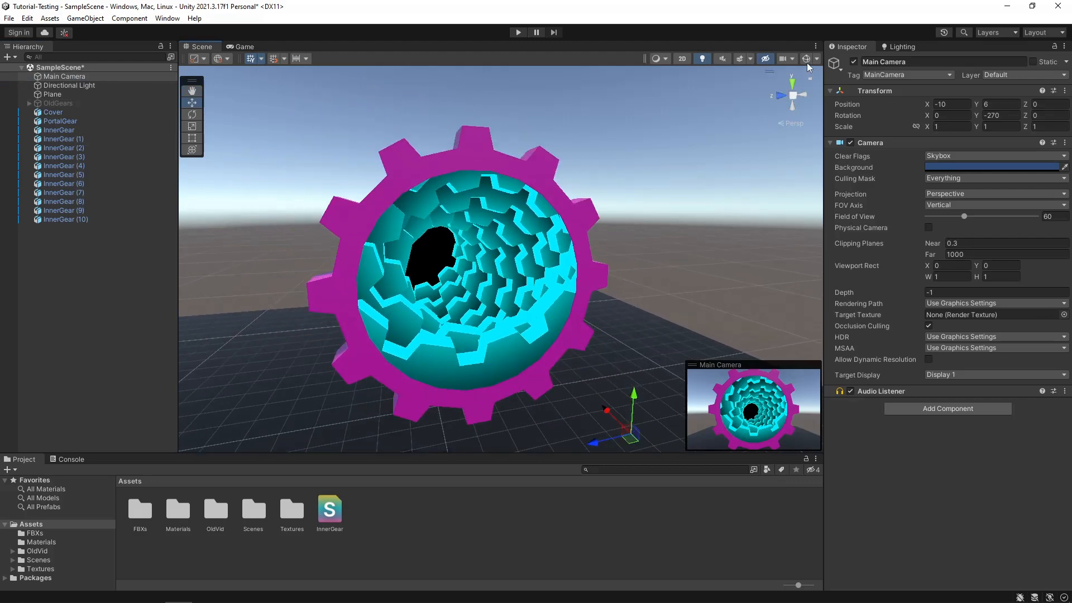
left_click(805, 60)
scroll(490, 301, "up", 2)
scroll(489, 300, "down", 4)
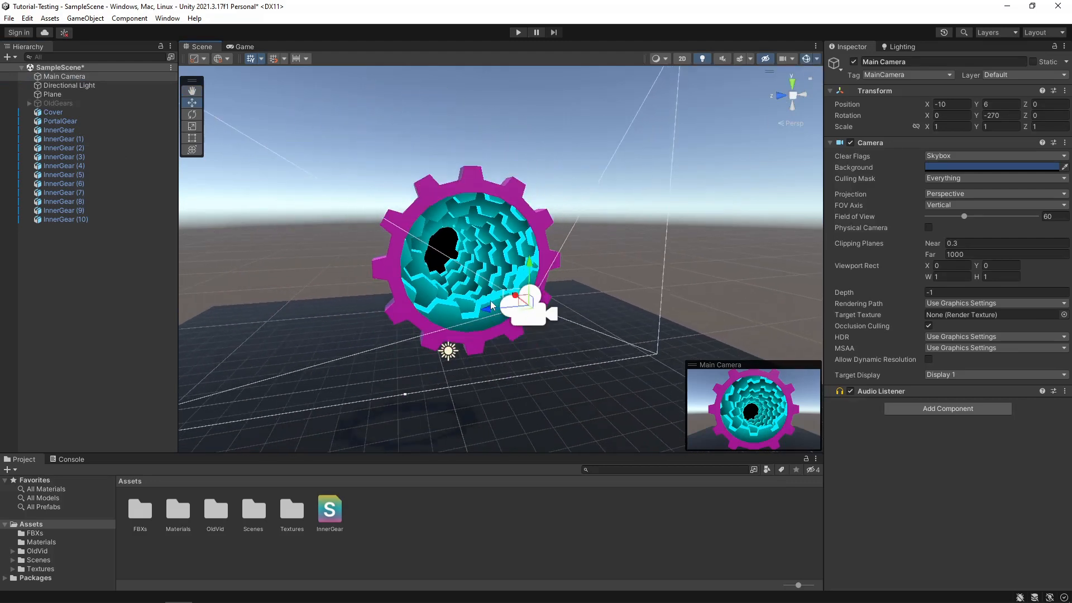
right_click_drag(298, 277, 368, 311)
middle_click_drag(369, 311, 457, 333)
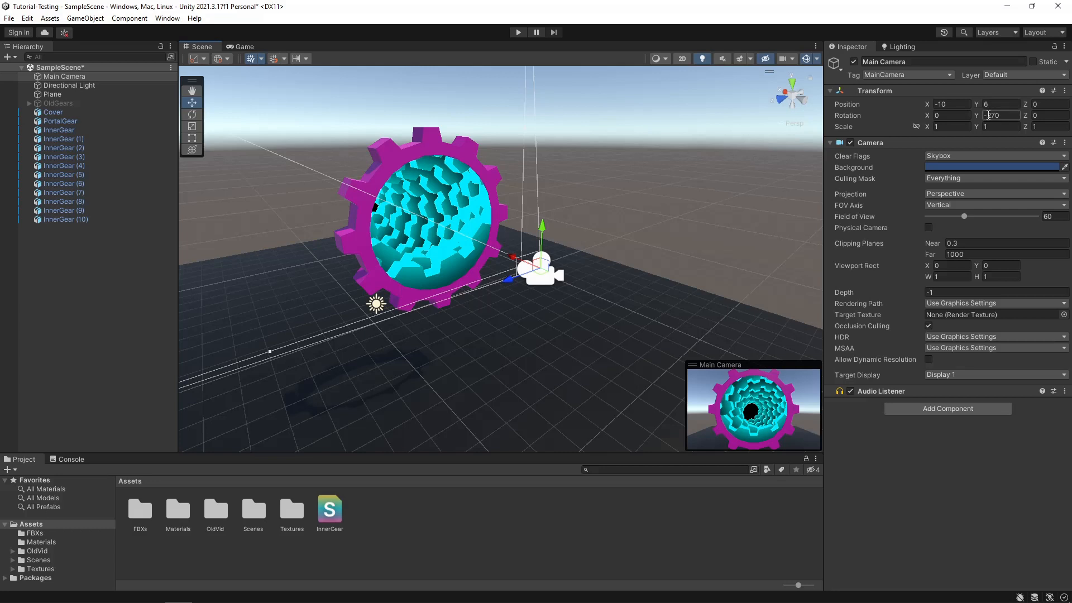
- Preview the portal in play mode, stop playback, deselect the camera and hide the scene gizmos
left_click(519, 32)
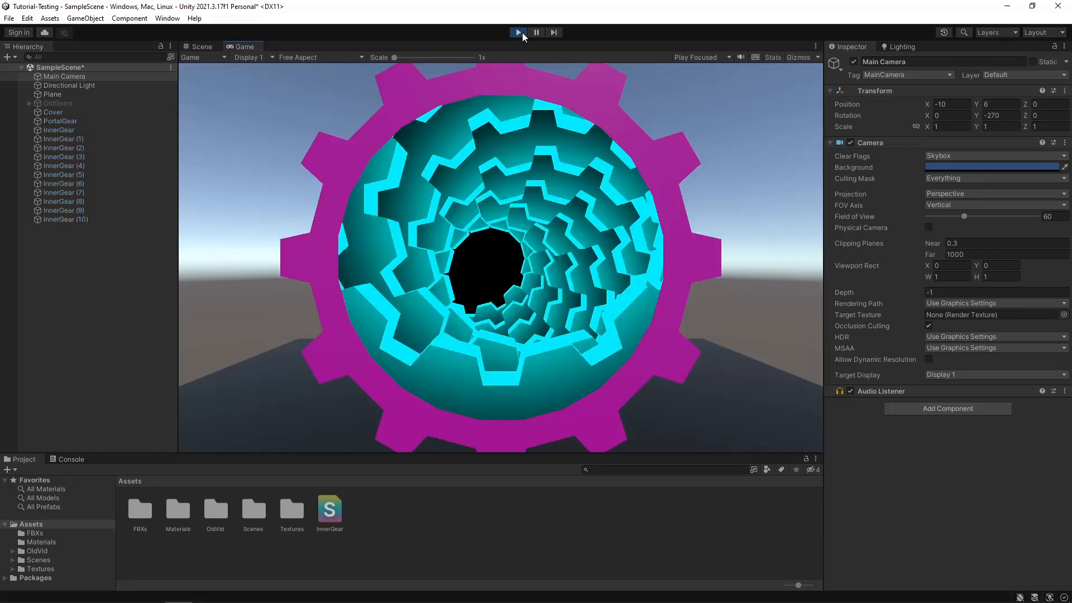
left_click(519, 32)
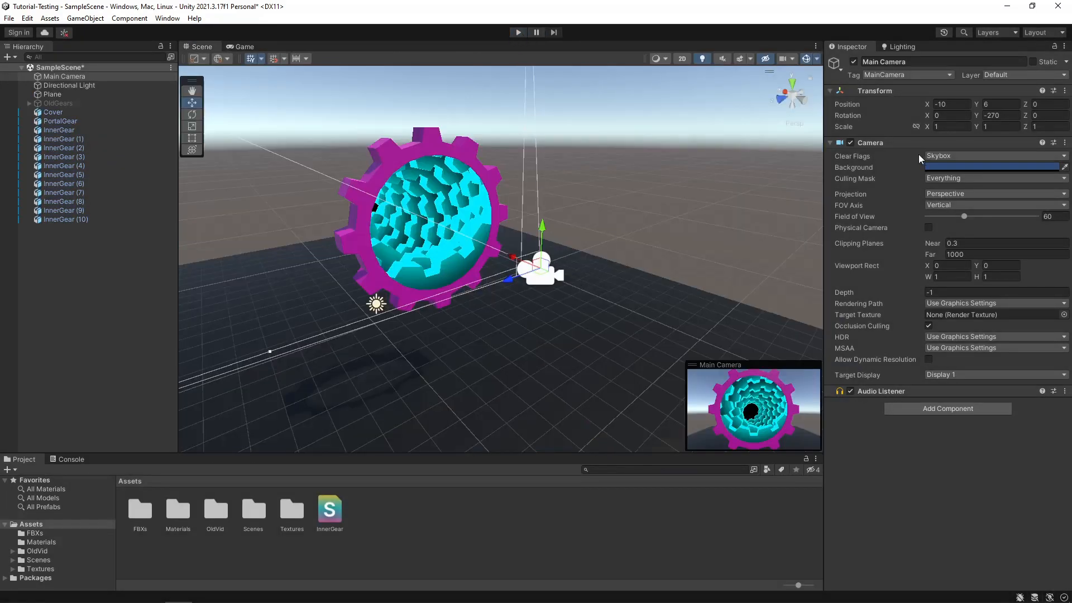
right_click_drag(658, 199, 642, 189)
left_click(643, 190)
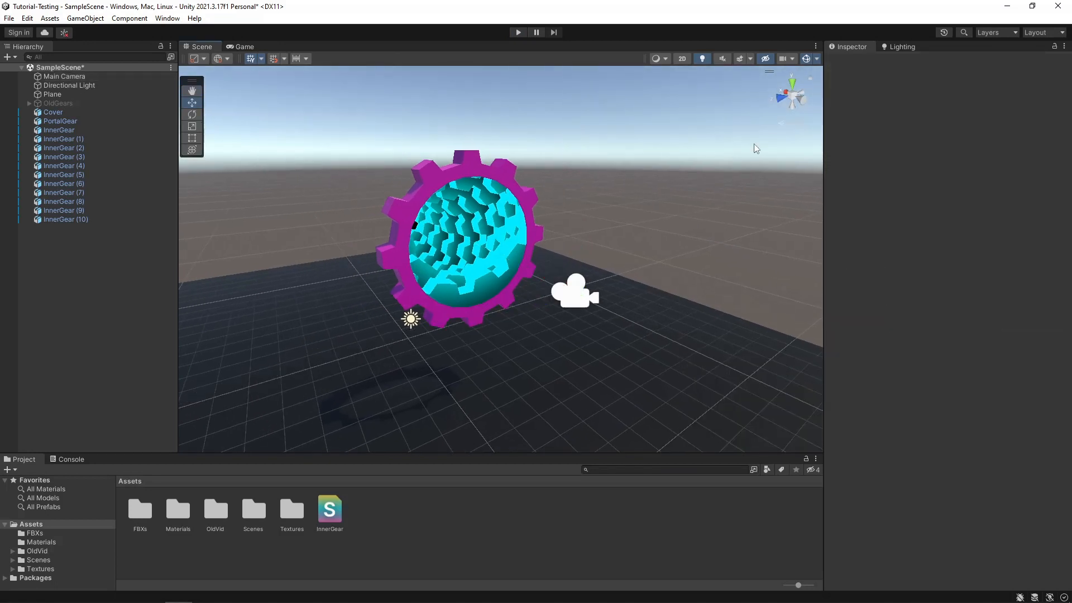
left_click(805, 60)
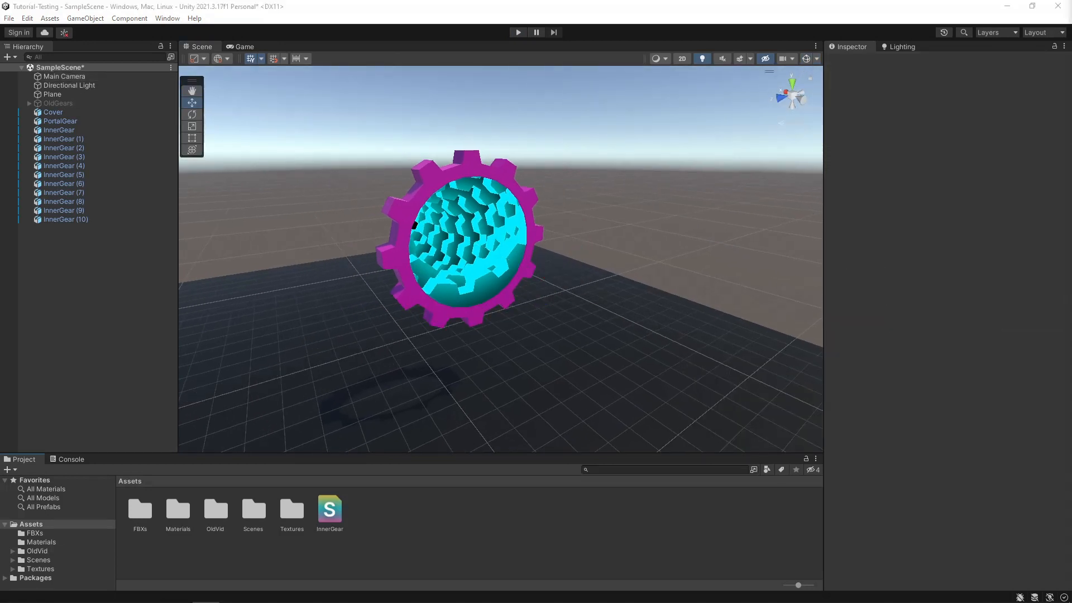
- Create a C# script named GearRotate in the Assets folder
left_click(672, 511)
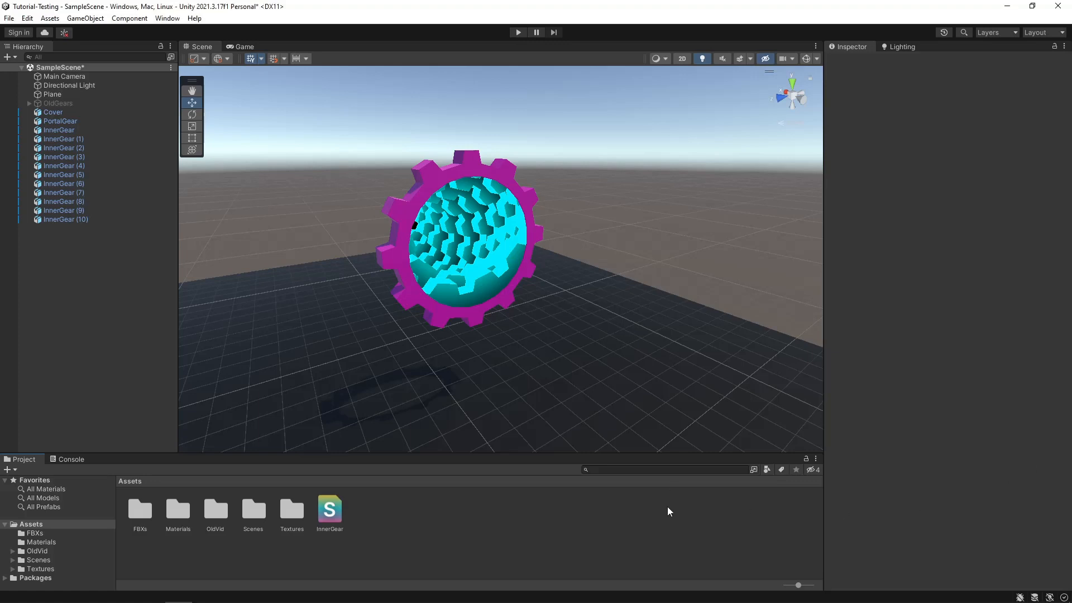
right_click(394, 512)
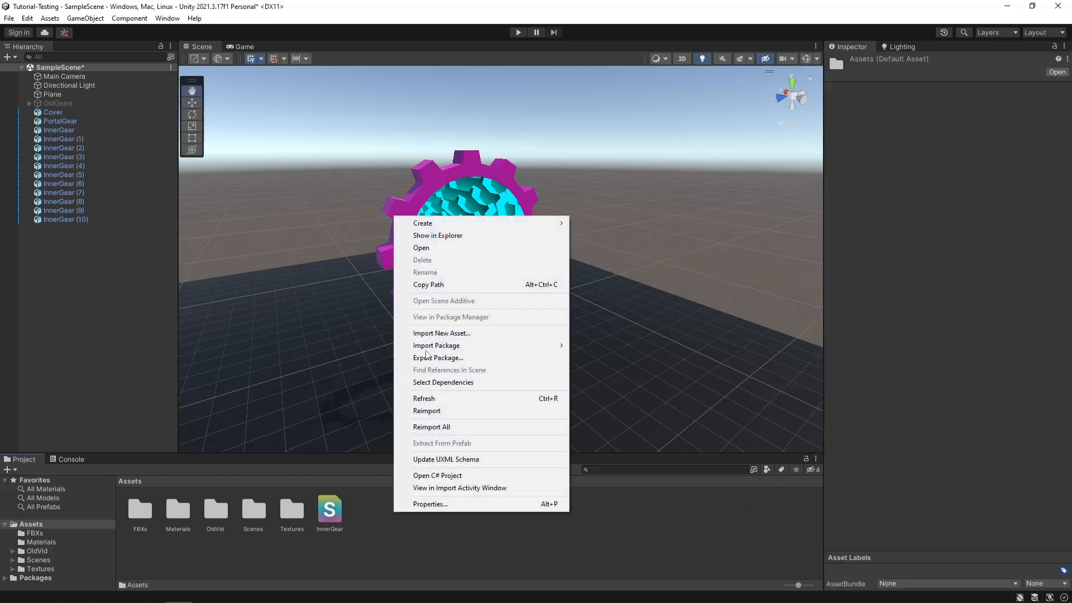
mouse_move(515, 228)
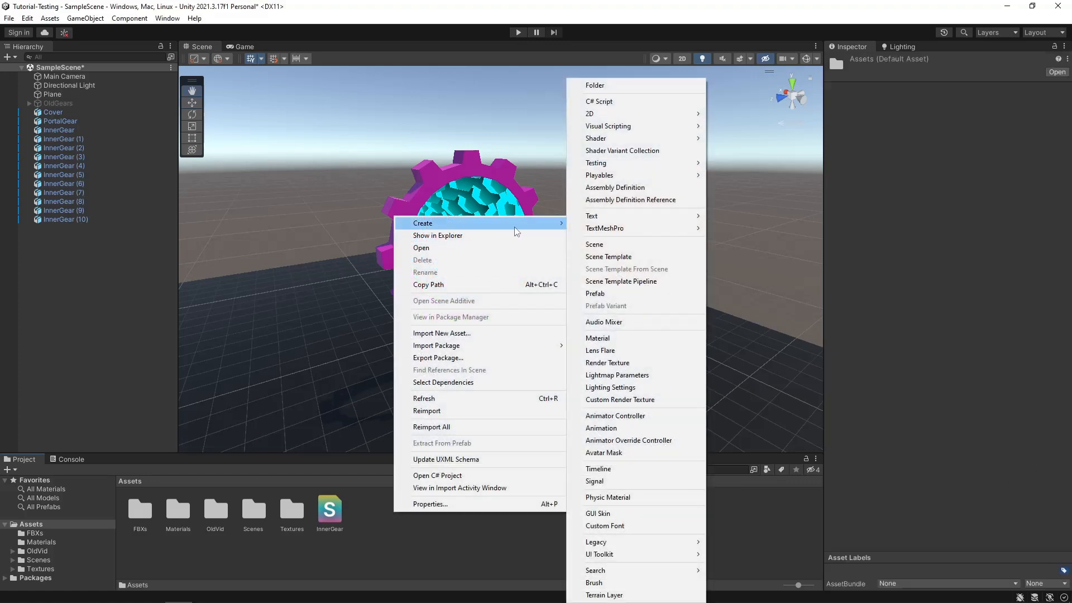
left_click(599, 101)
type("Gear")
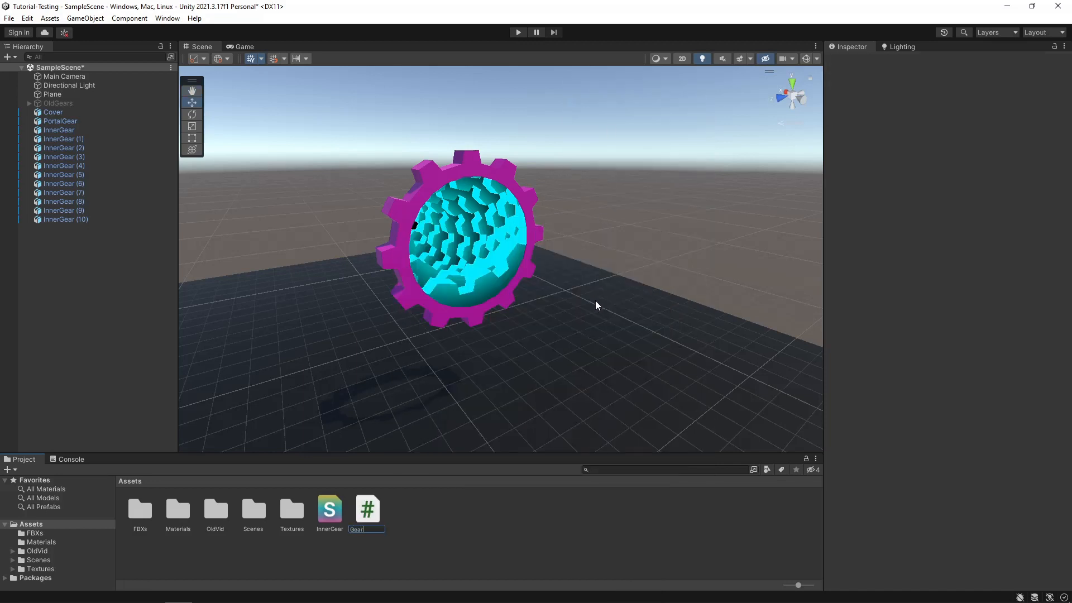
type("Rotate")
key("Return")
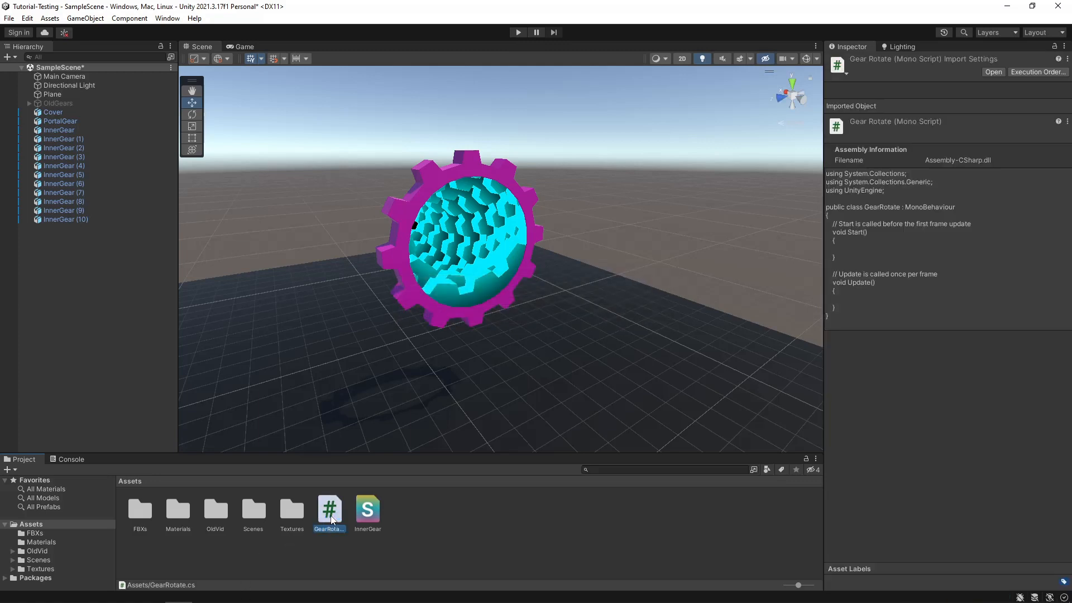
- Open the GearRotate script in Visual Studio Code and delete the default comment lines above Start and Update
double_click(331, 518)
left_click_drag(357, 299, 89, 291)
key("BackSpace")
key("BackSpace")
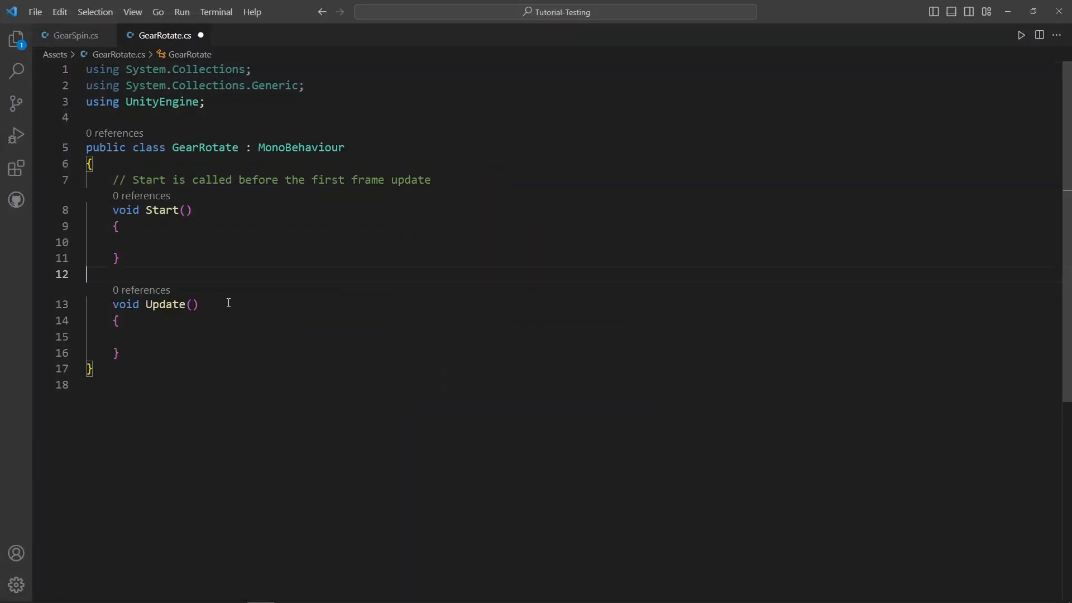
left_click_drag(431, 180, 68, 186)
key("BackSpace")
key("BackSpace")
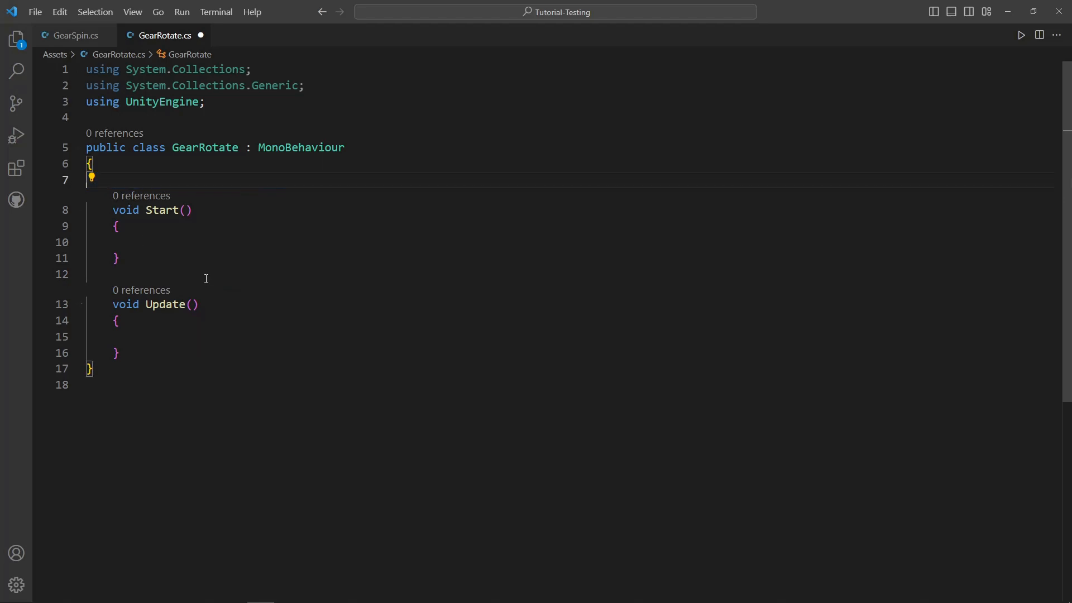
- Replace the Update method with an IEnumerator method named Rotate() that has an empty body
left_click(156, 337)
left_click_drag(156, 338, 114, 290)
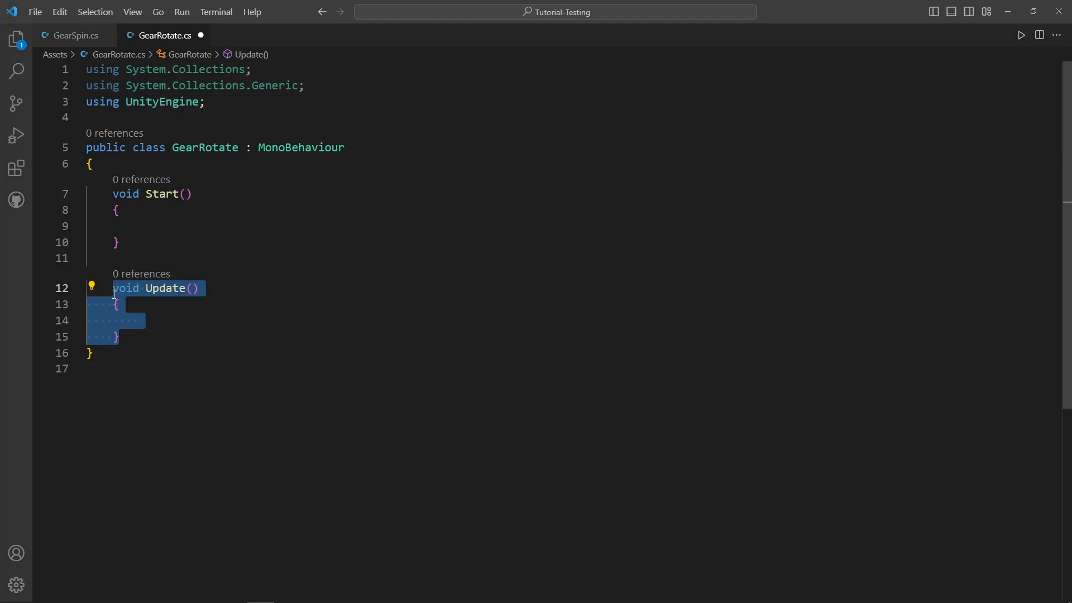
type("IEnumer")
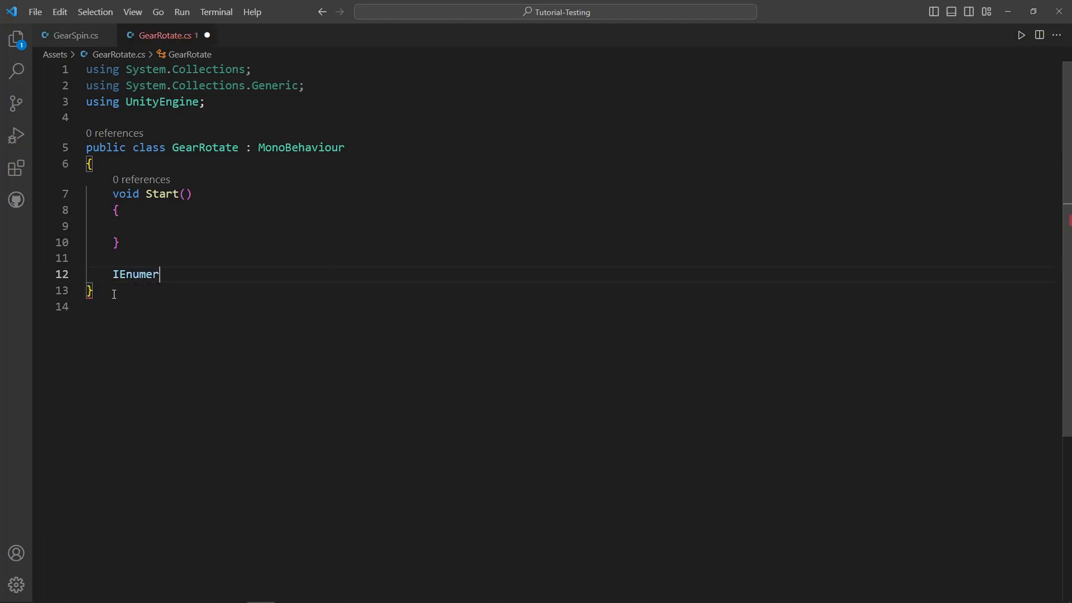
type("ator R")
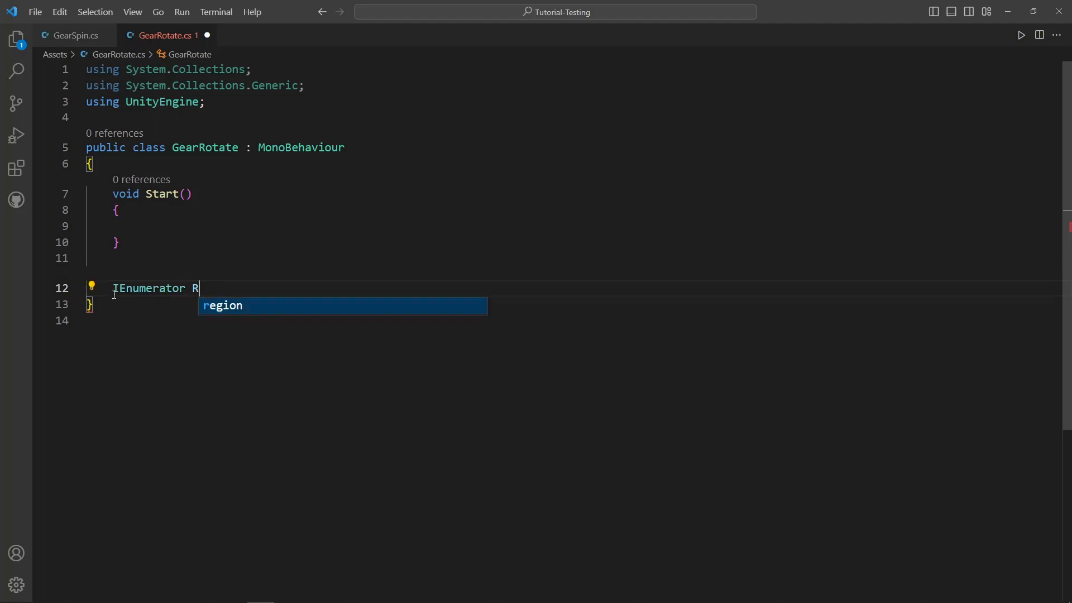
type("otate()")
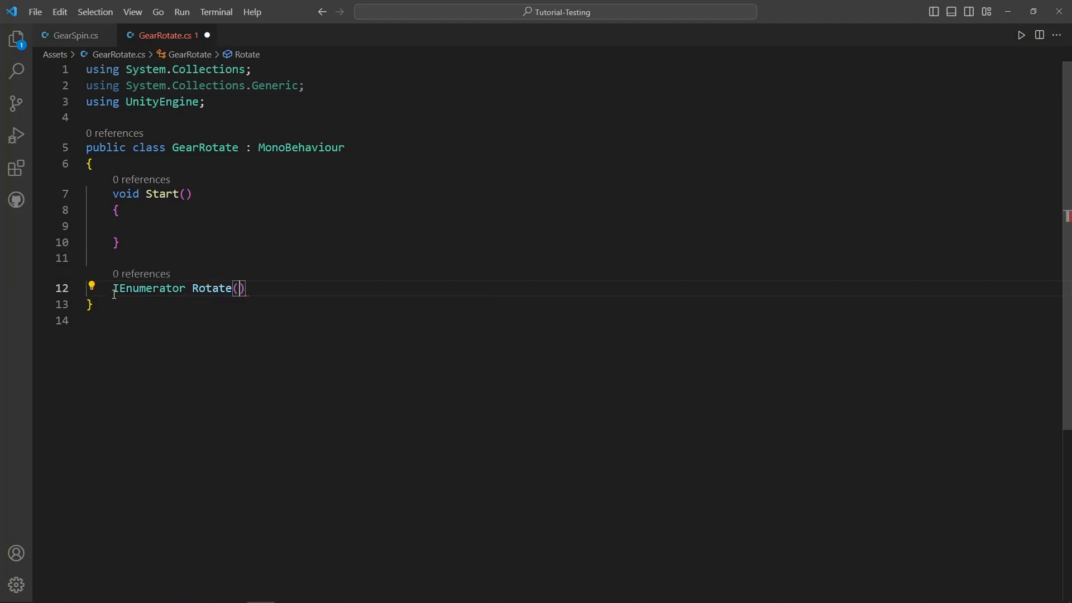
key("Return")
type("{")
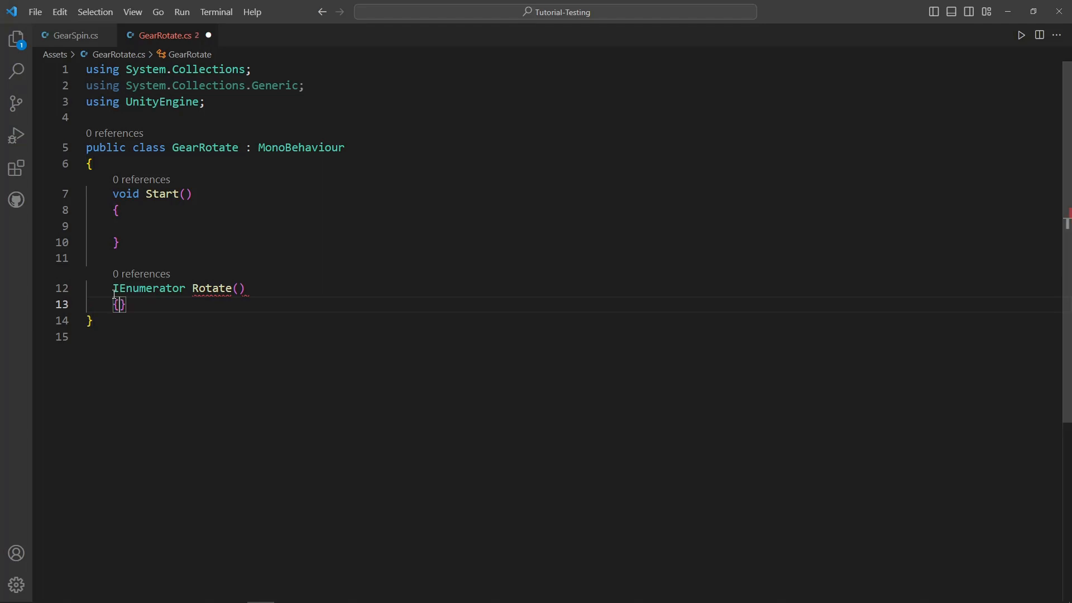
- Expand the Rotate() body onto separate lines and add StartCoroutine(Rotate()); inside the Start method
key("Return")
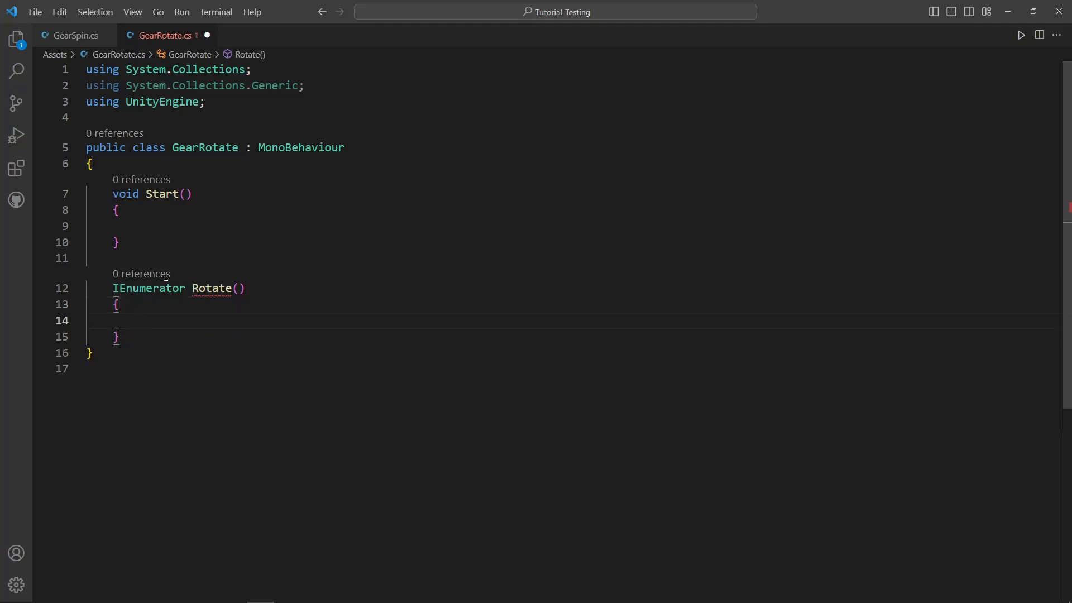
left_click(181, 226)
type("Start")
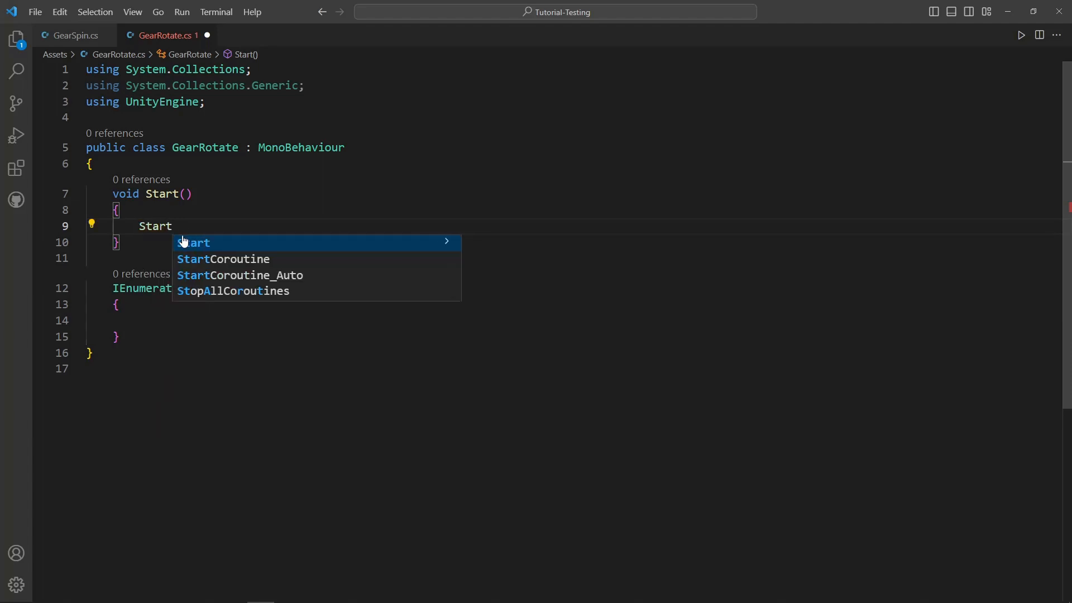
type("Coroutine")
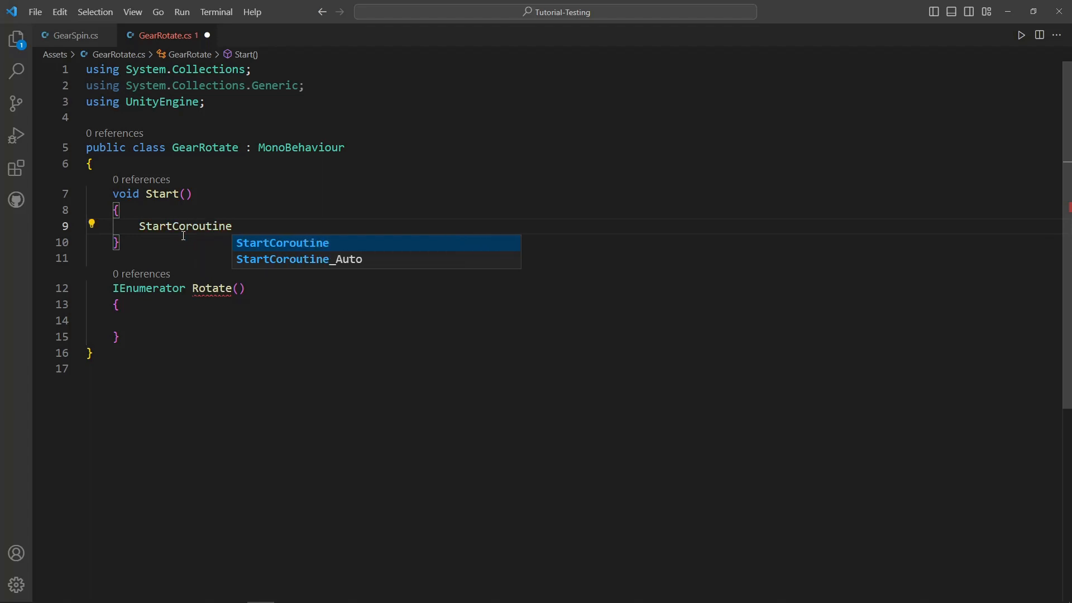
type("(Rotate")
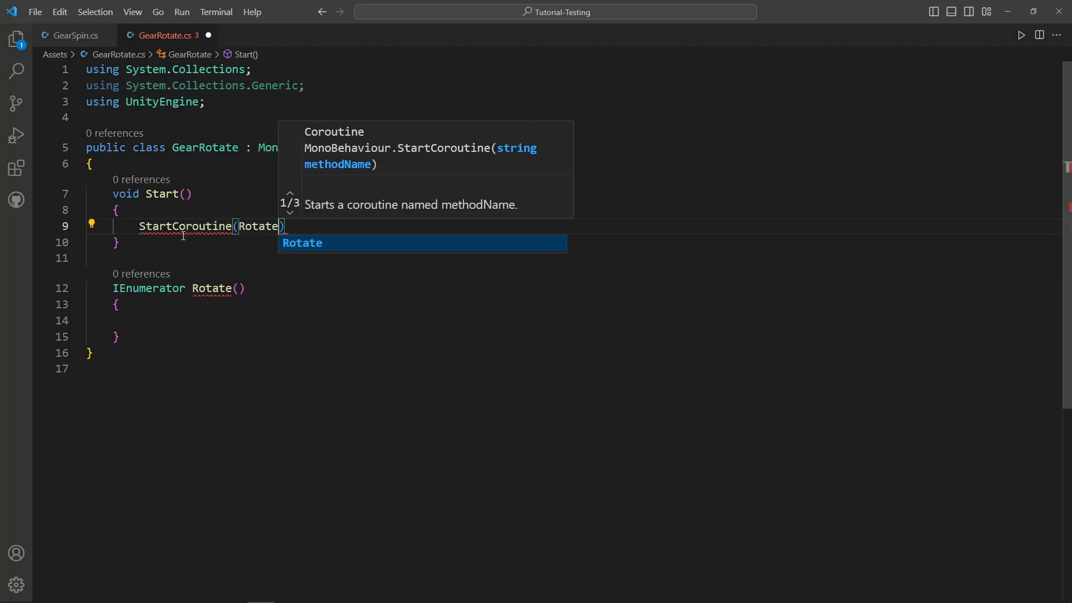
type("()")
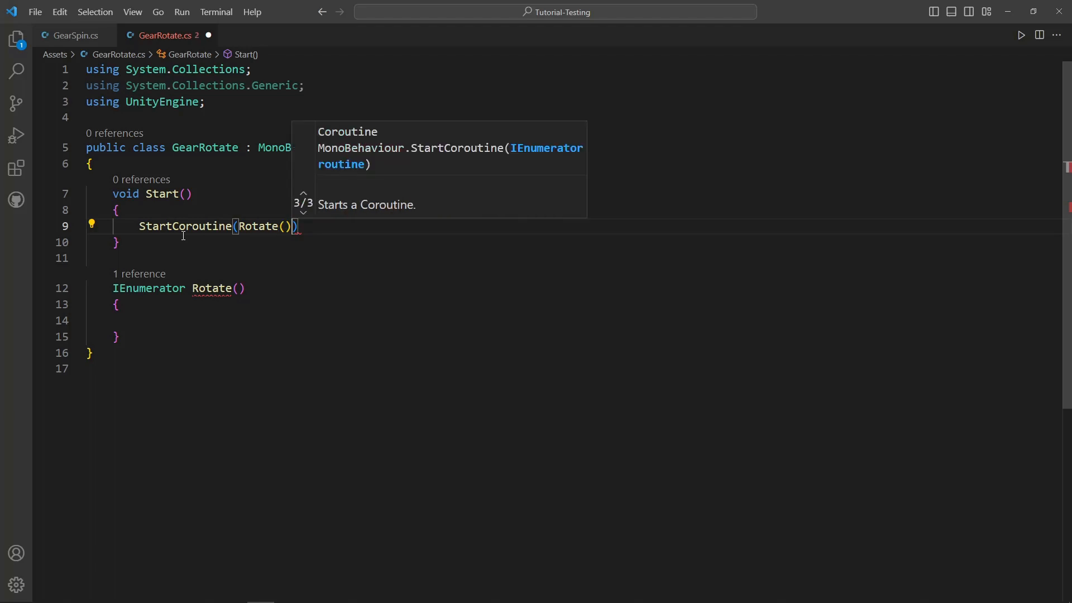
type(");")
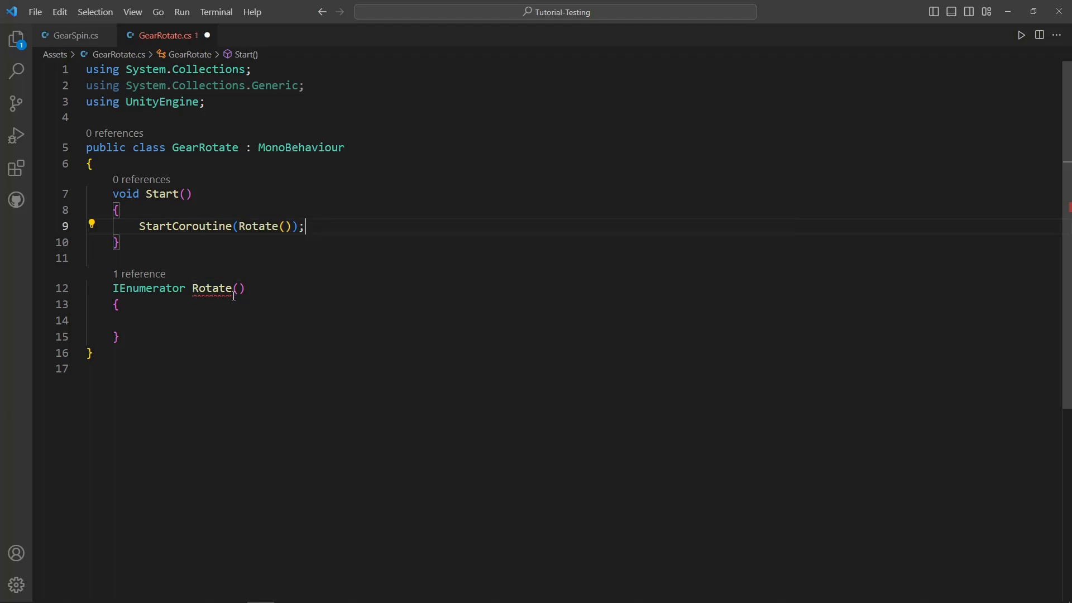
- Add yield return null; to the body of the Rotate() coroutine and save the script
left_click(221, 317)
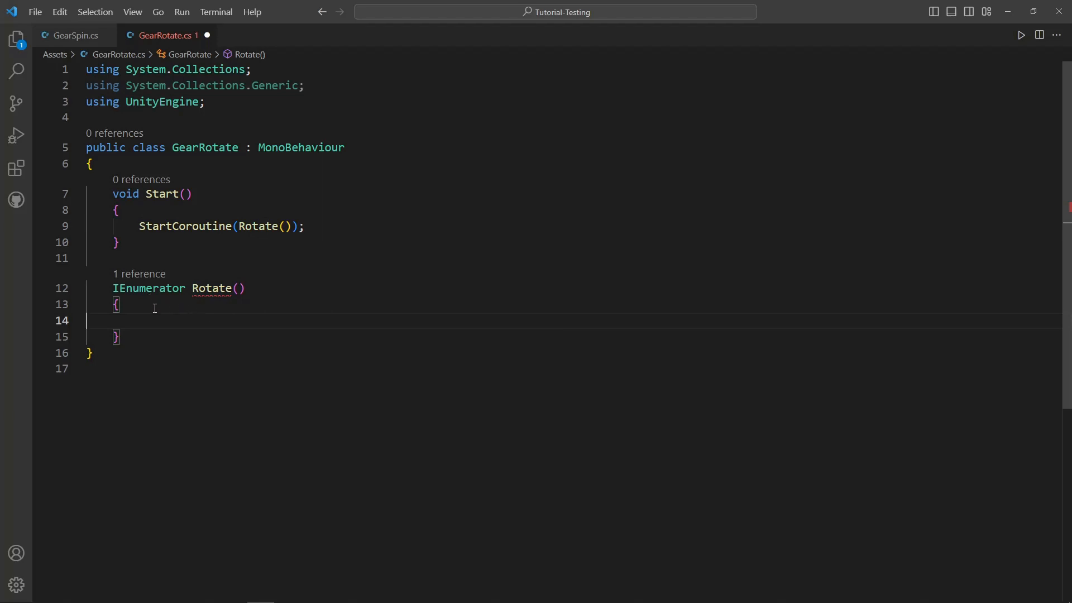
type("iel")
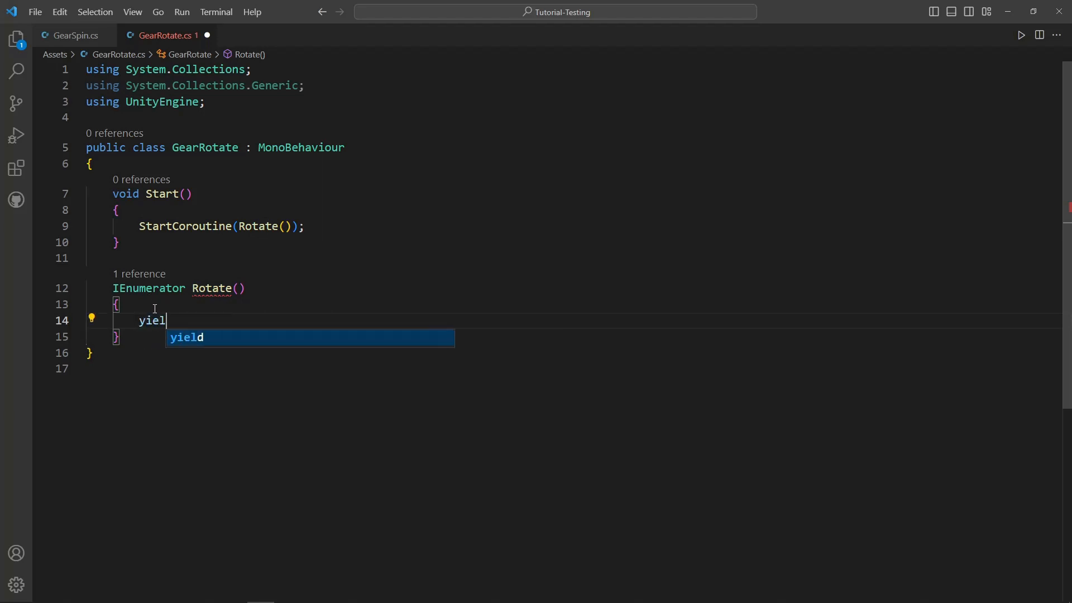
type("d return")
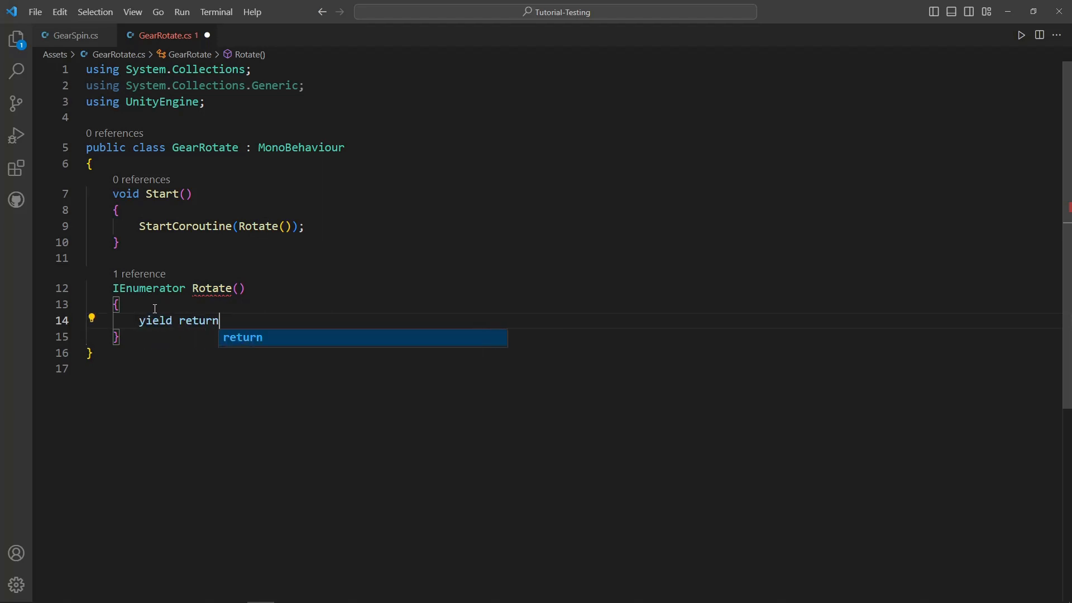
type(" null;")
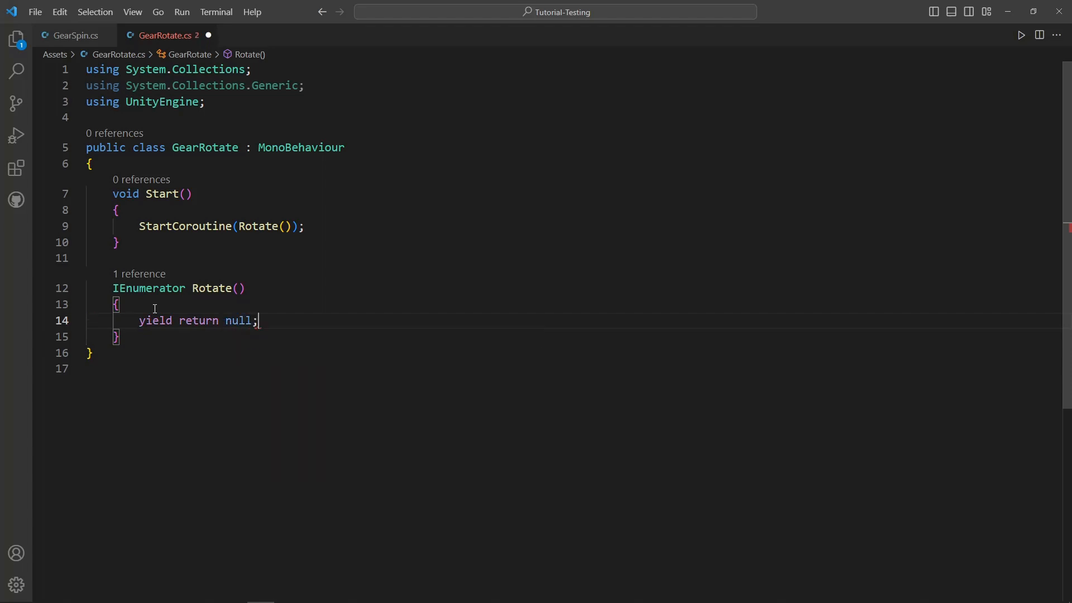
key("ctrl+s")
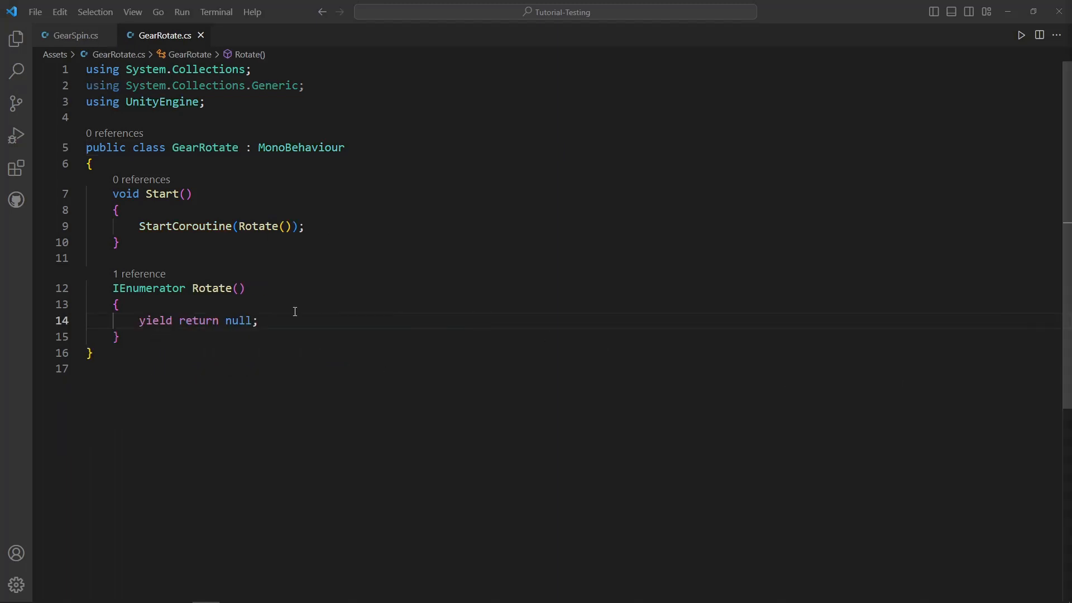
- Replace the yield return null; line in Rotate() with a while (true) loop that has an empty body
left_click_drag(289, 318, 139, 321)
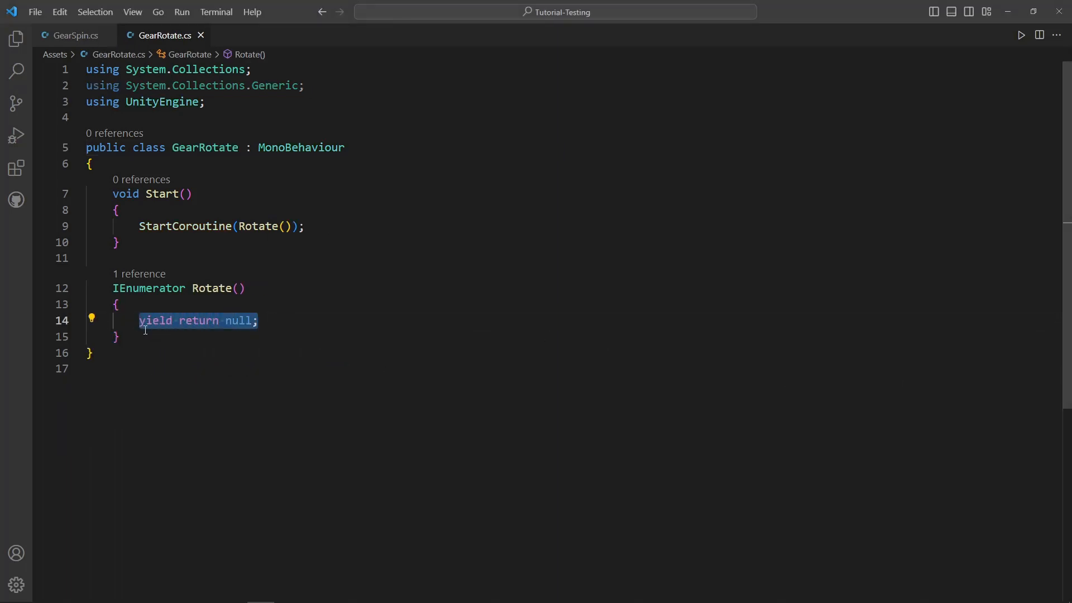
key("BackSpace")
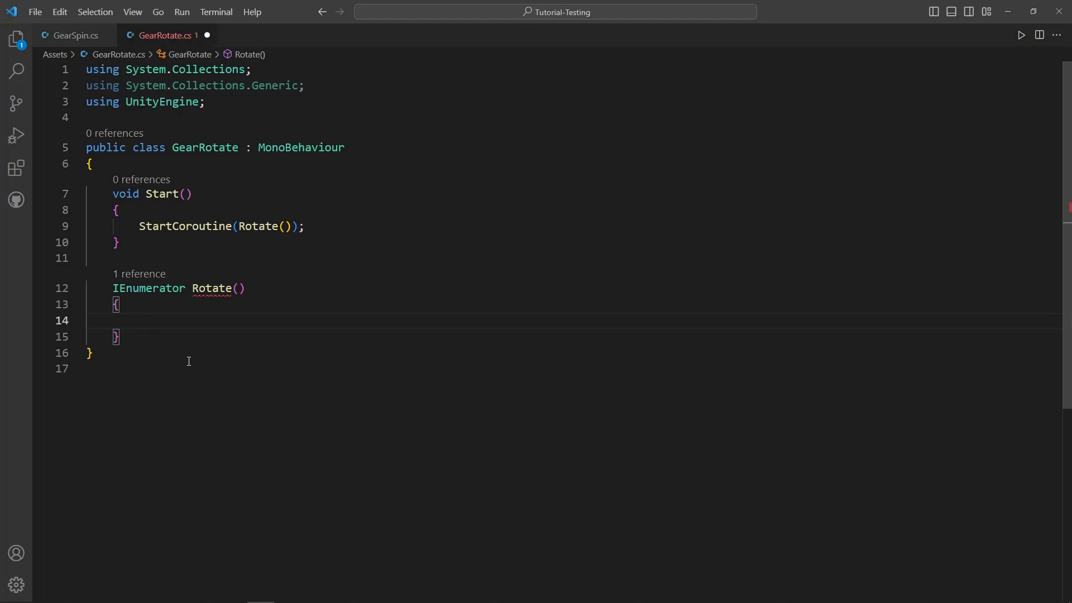
type("while (")
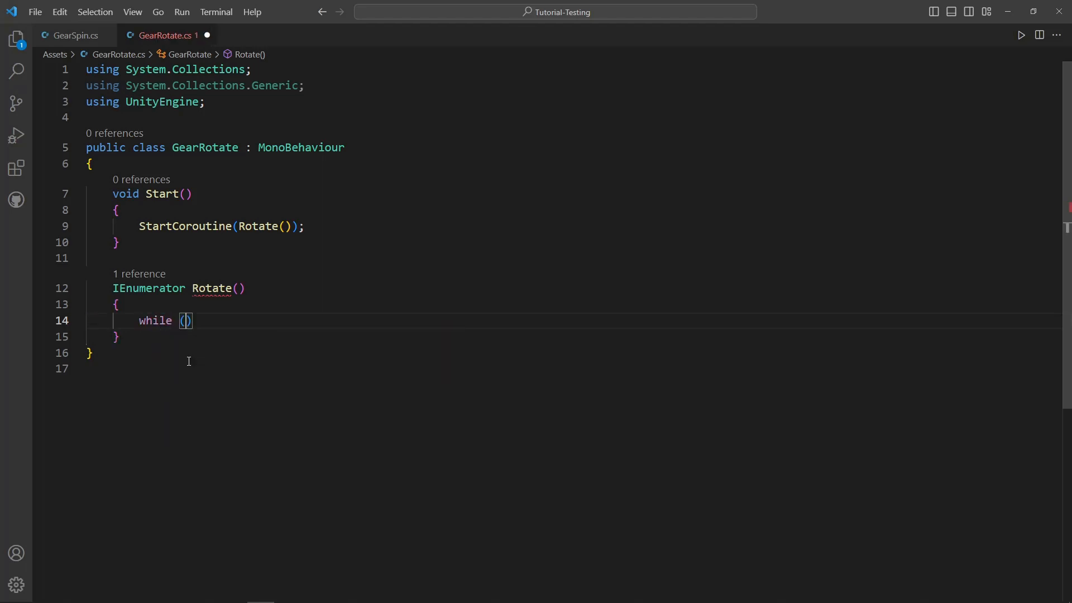
type("true")
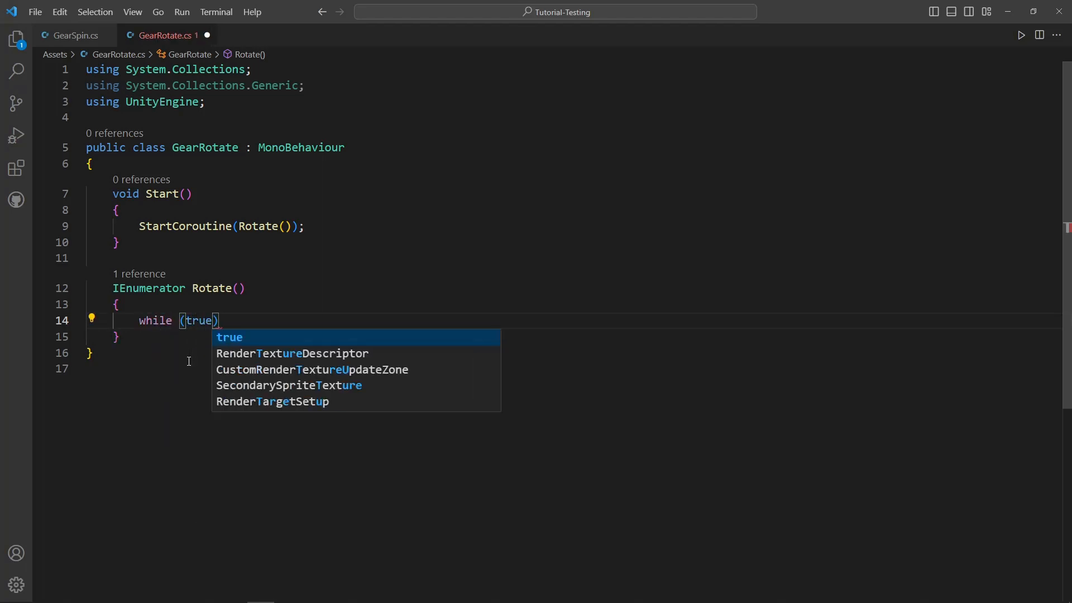
key("Right")
key("Return")
type("{")
key("Return")
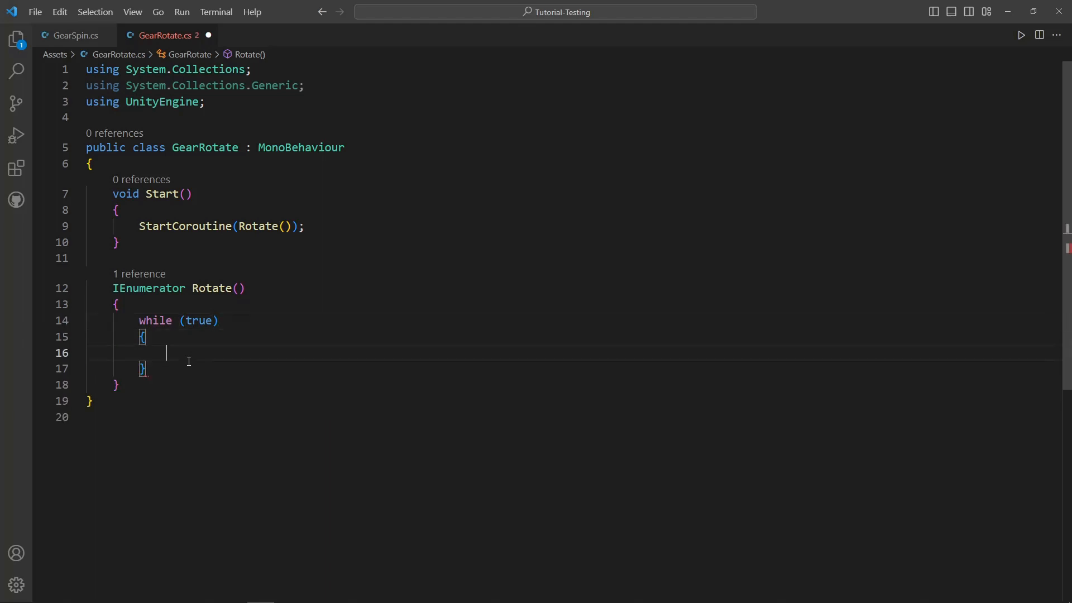
- Add yield return rotatePause; inside the while (true) loop
type("yied")
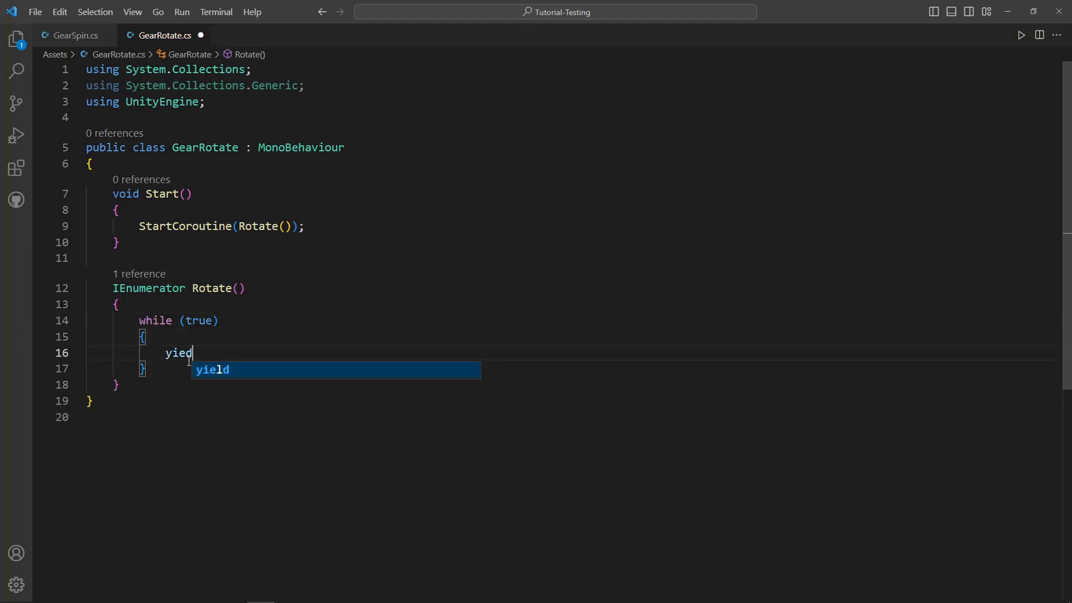
key("BackSpace")
type("ld re")
type("tu")
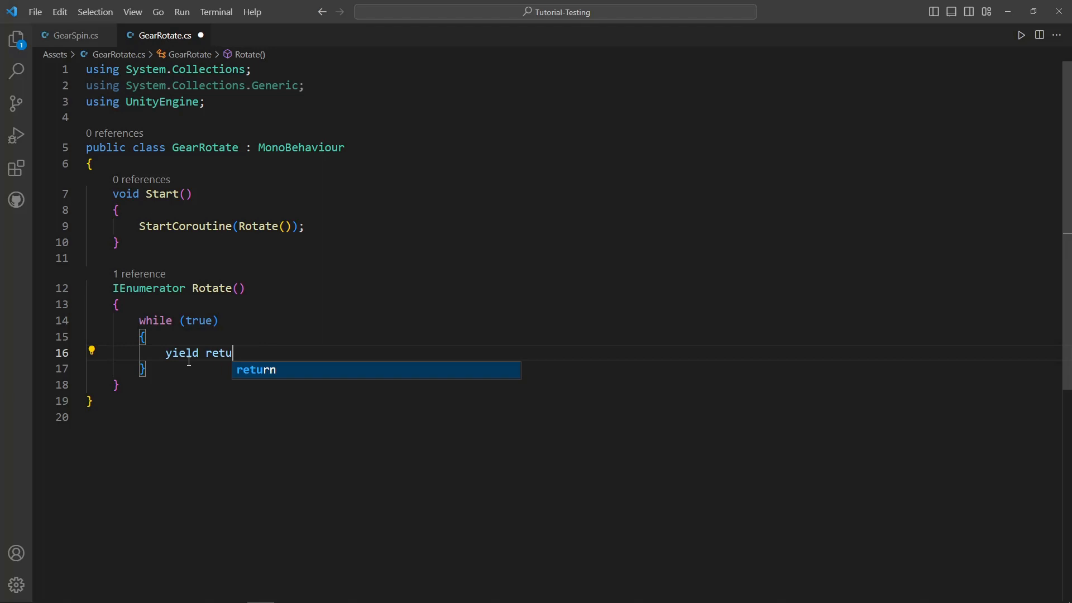
type("rn rotate")
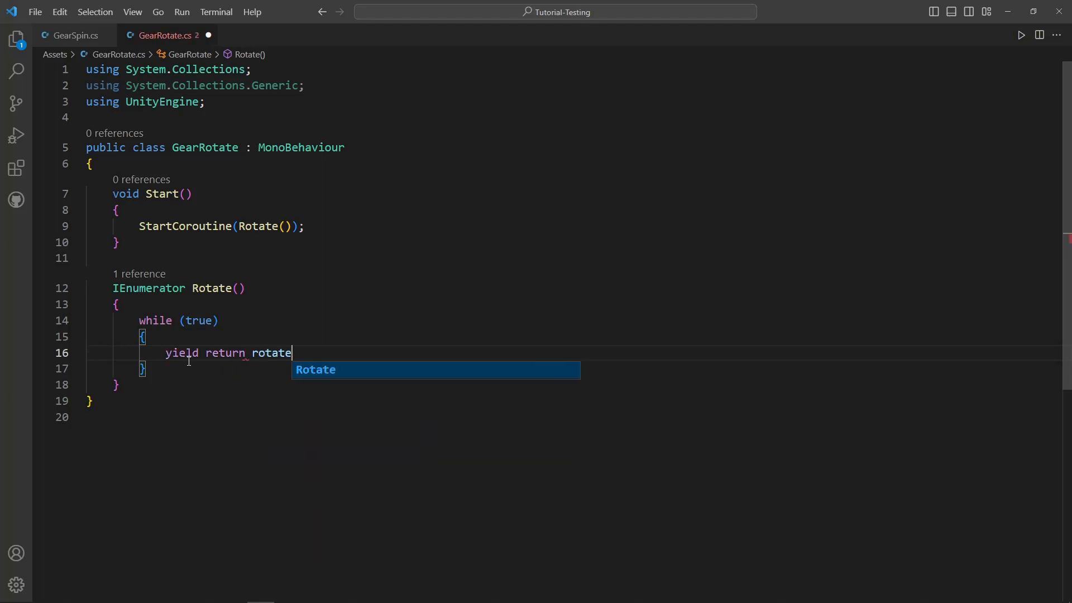
type("Pause;")
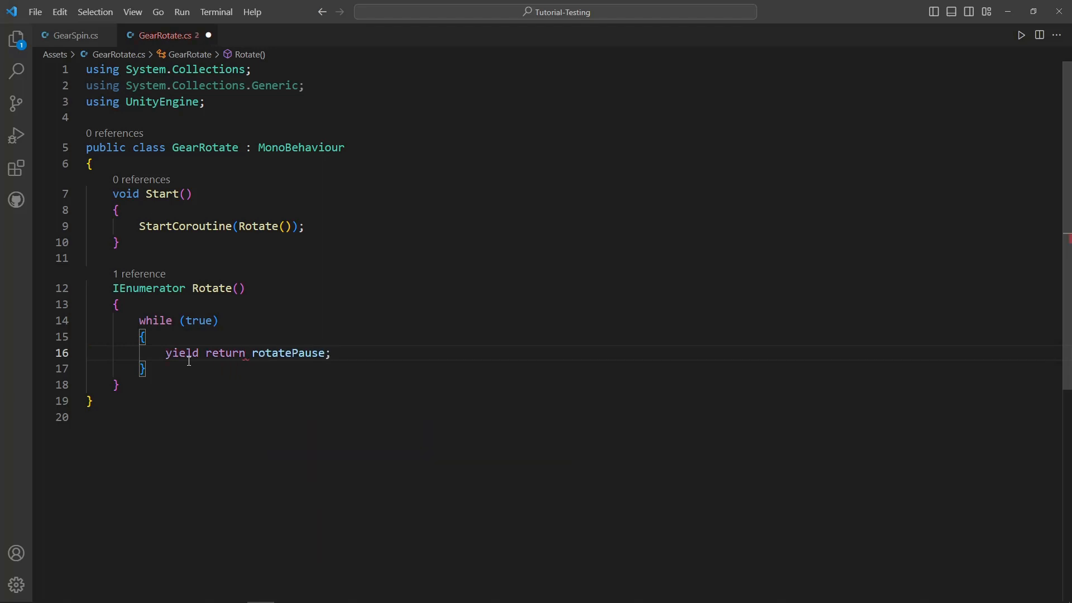
- Declare a private WaitForSeconds field rotatePause above Start, initialised with new WaitForSeconds(0.8f)
left_click(177, 162)
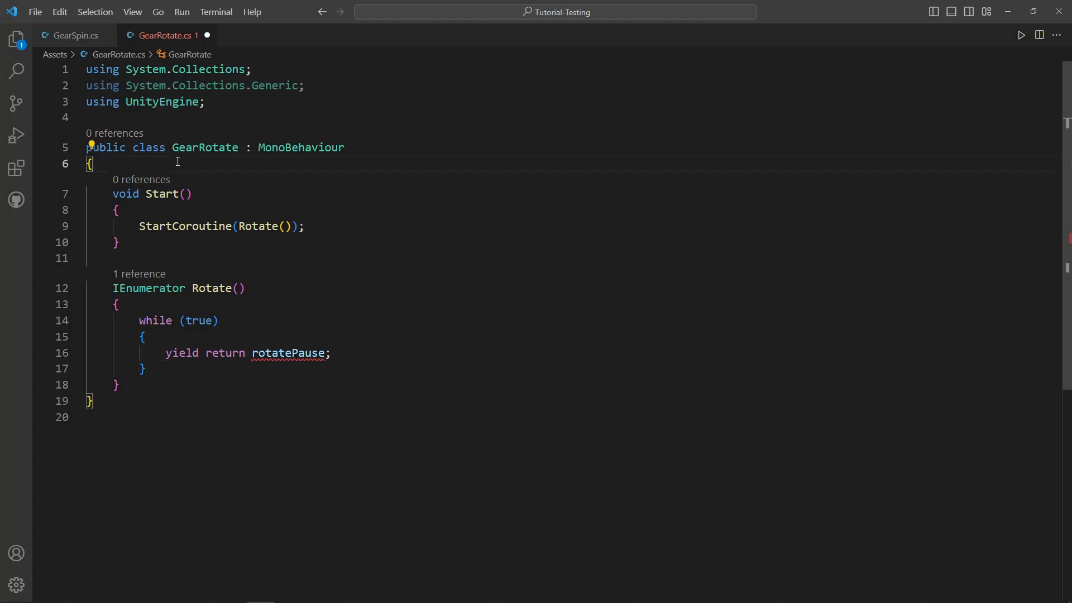
key("Return")
type("p")
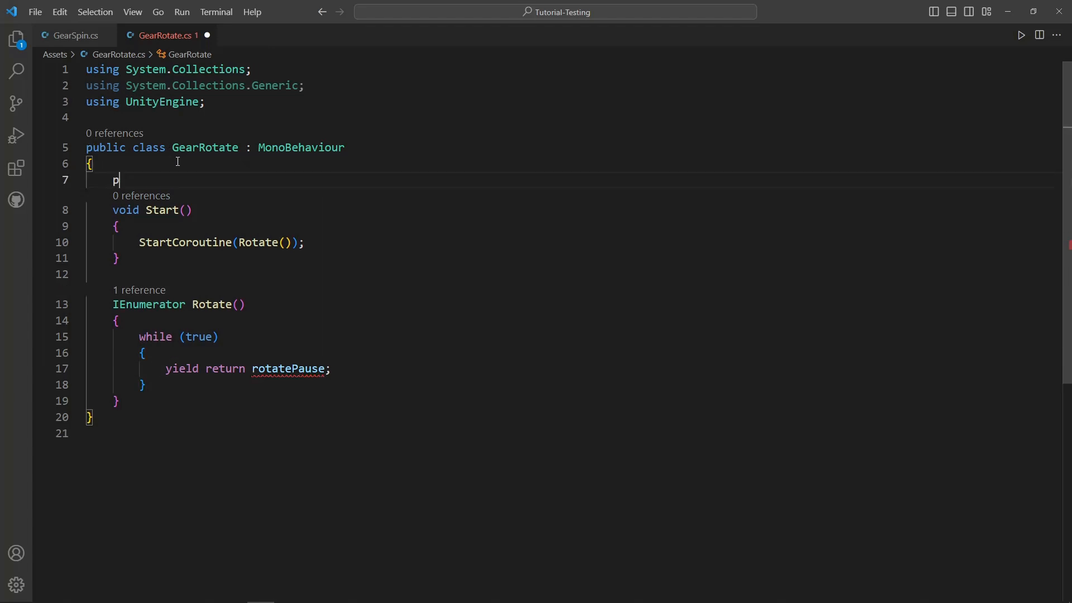
type("rivate WaitForSeconds rota")
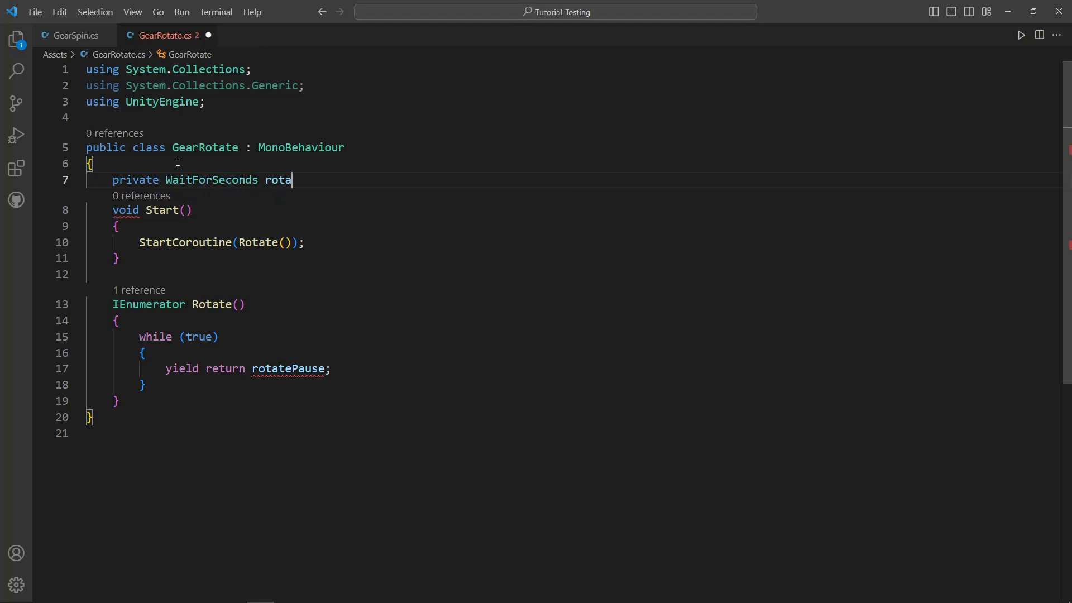
type("tePause ")
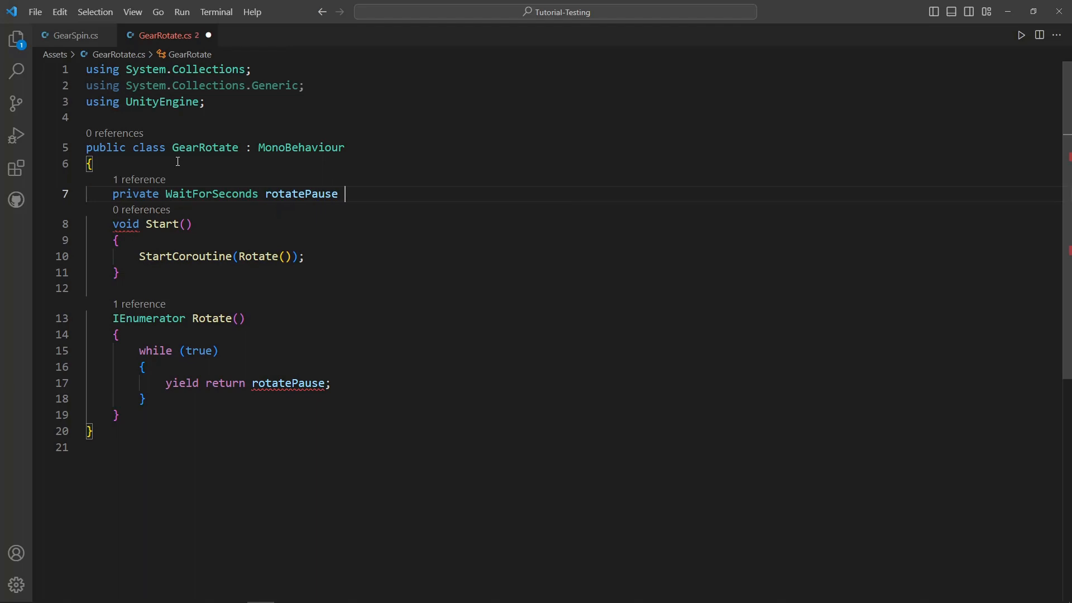
type("= new Wait")
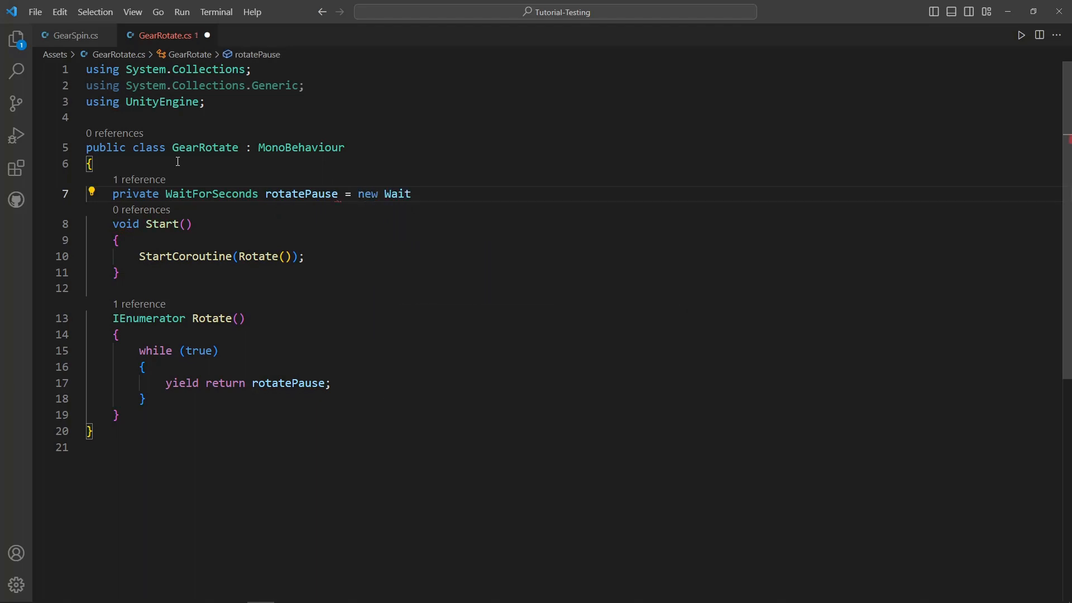
type("ForSeconds")
type("(0.")
type("8f")
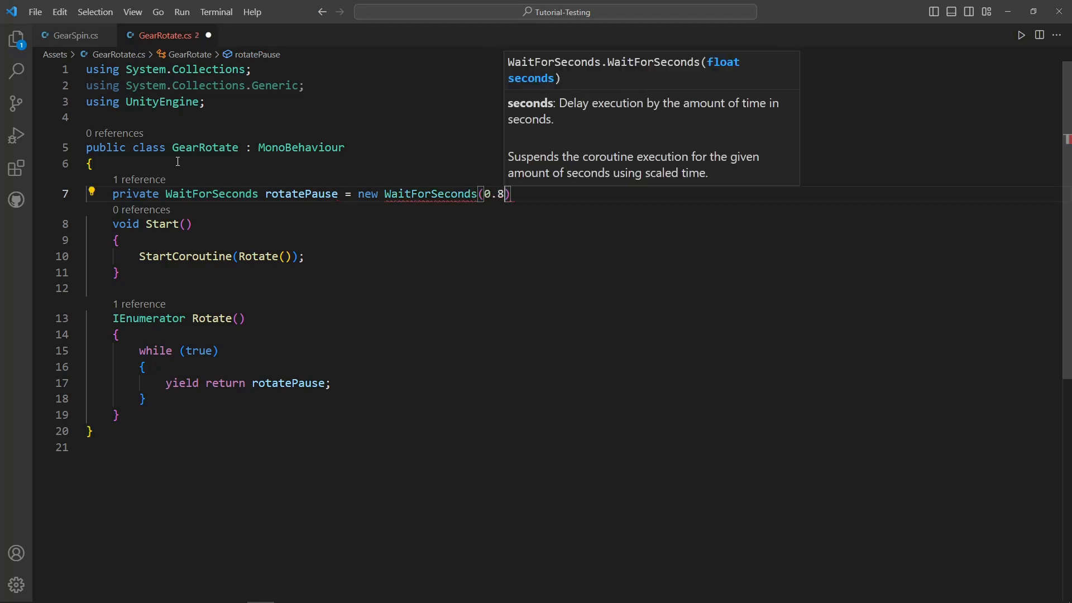
type(");")
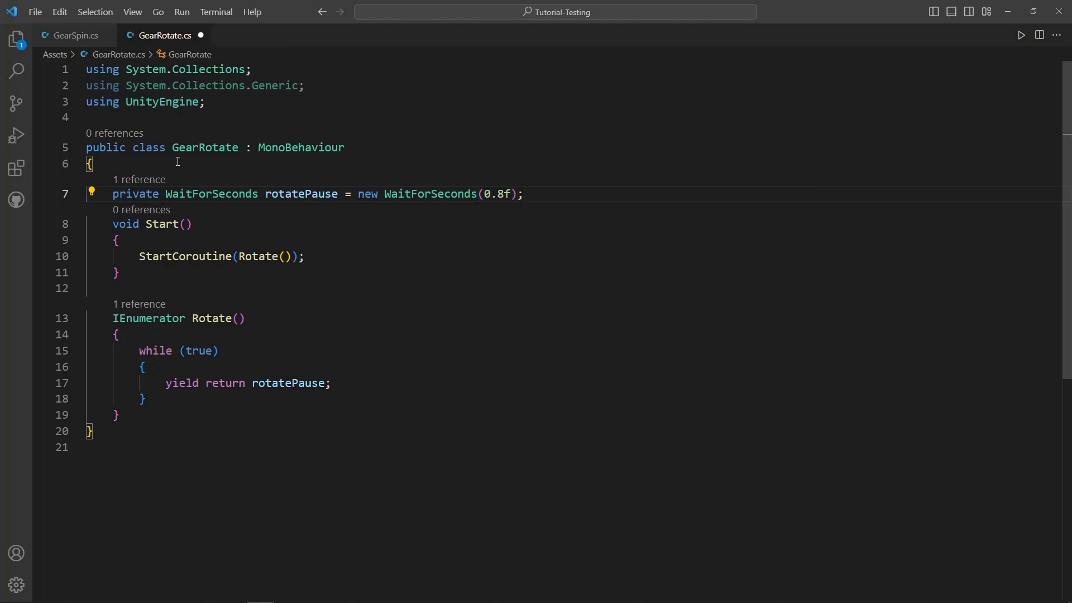
- Insert an empty line above yield return rotatePause; in the while loop and save the script
left_click(219, 373)
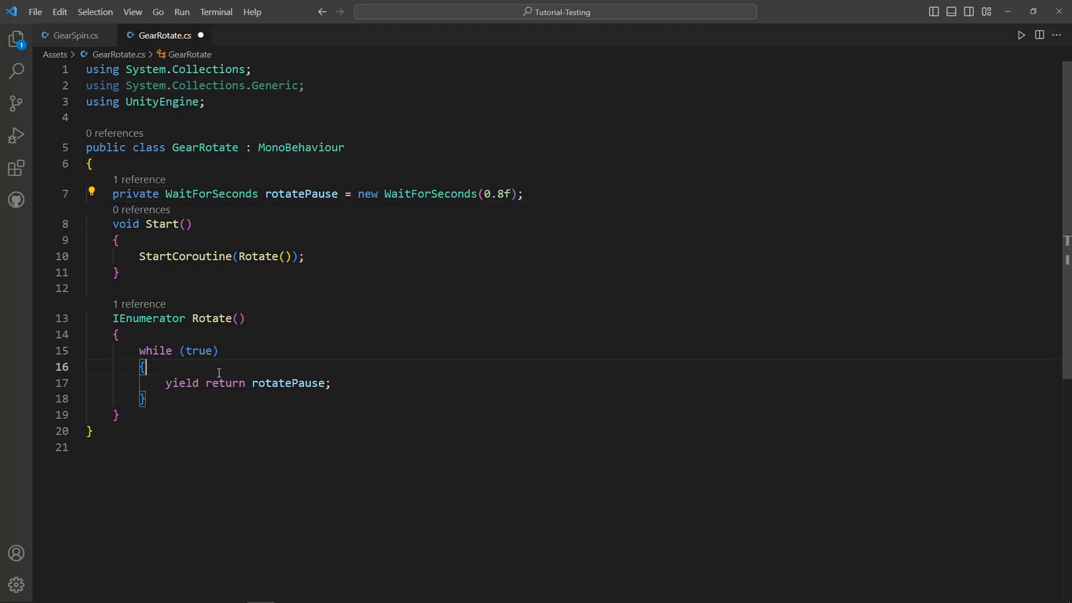
key("Return")
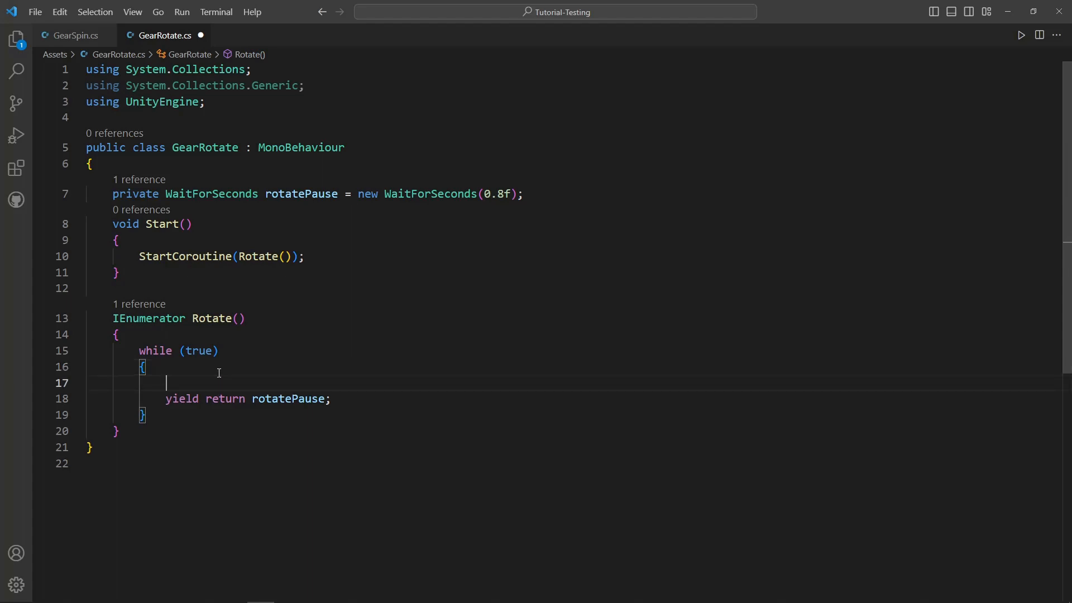
key("ctrl+s")
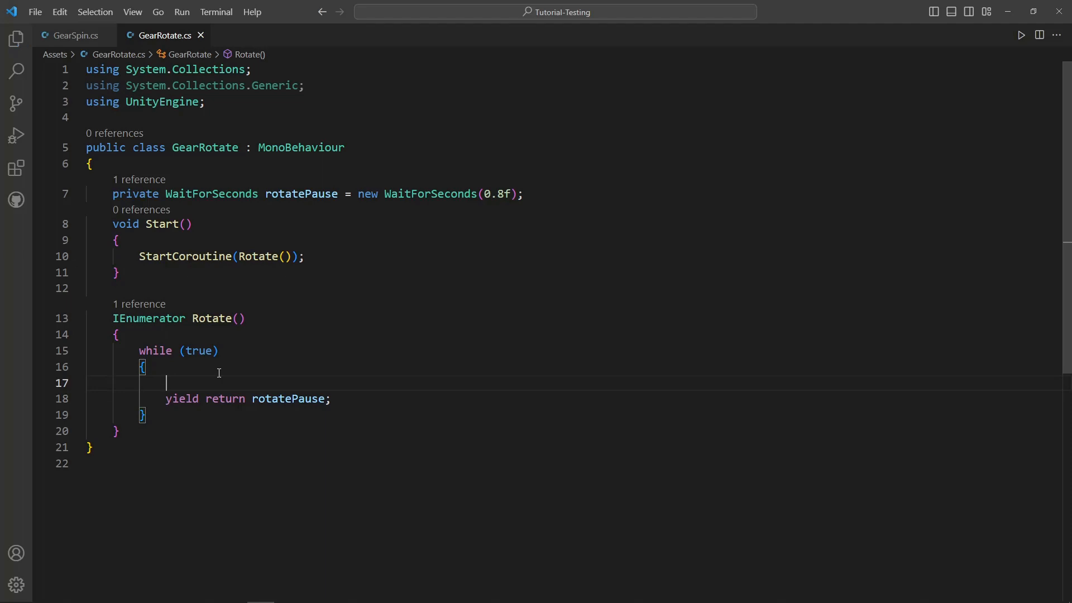